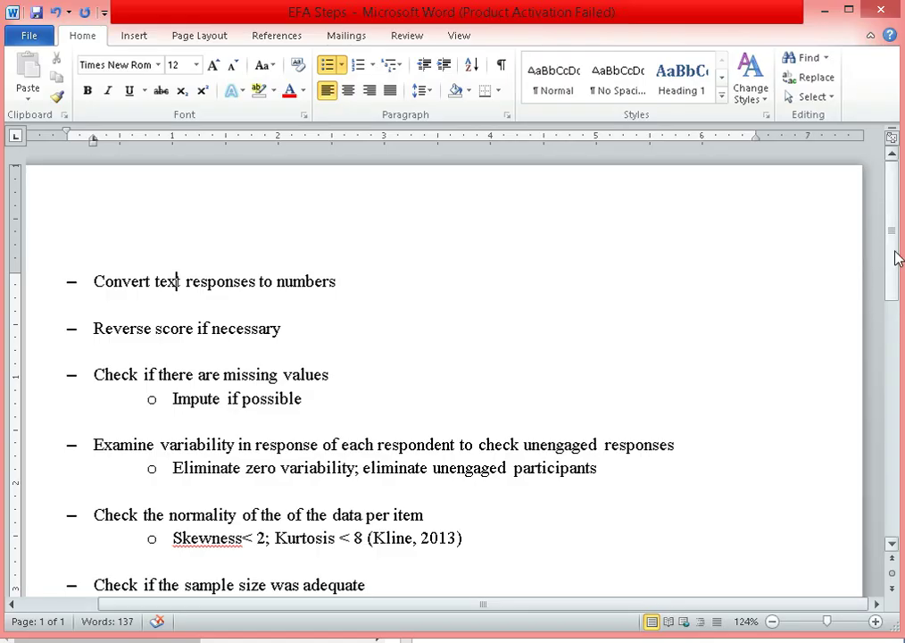
Switch to the EFA Sample Data - Procrastination workbook in Excel and look over the numeric responses, comparing with the EFA Steps list in Word
mouse_move(897, 259)
mouse_down()
mouse_move(898, 391)
mouse_move(896, 244)
mouse_up()
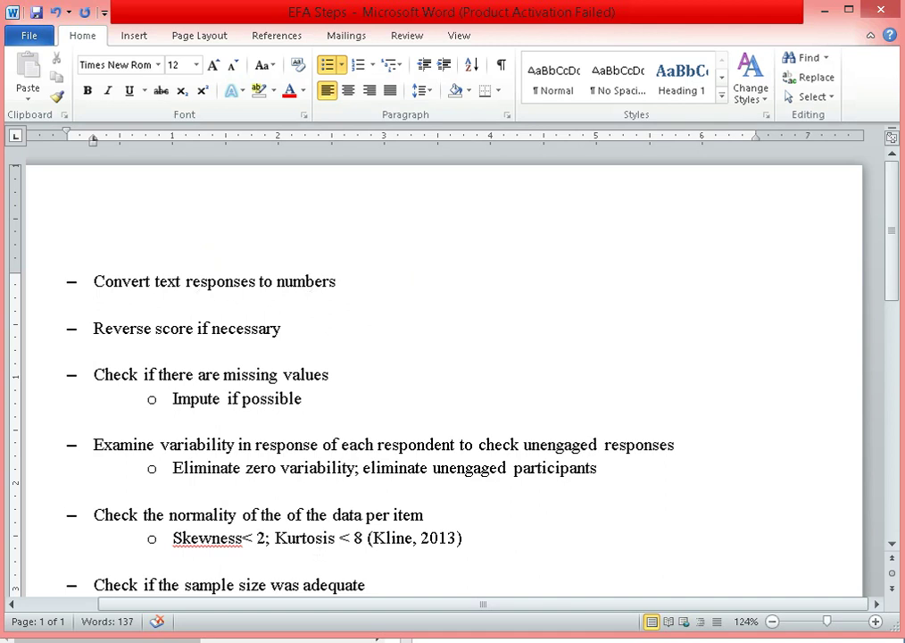
click(294, 572)
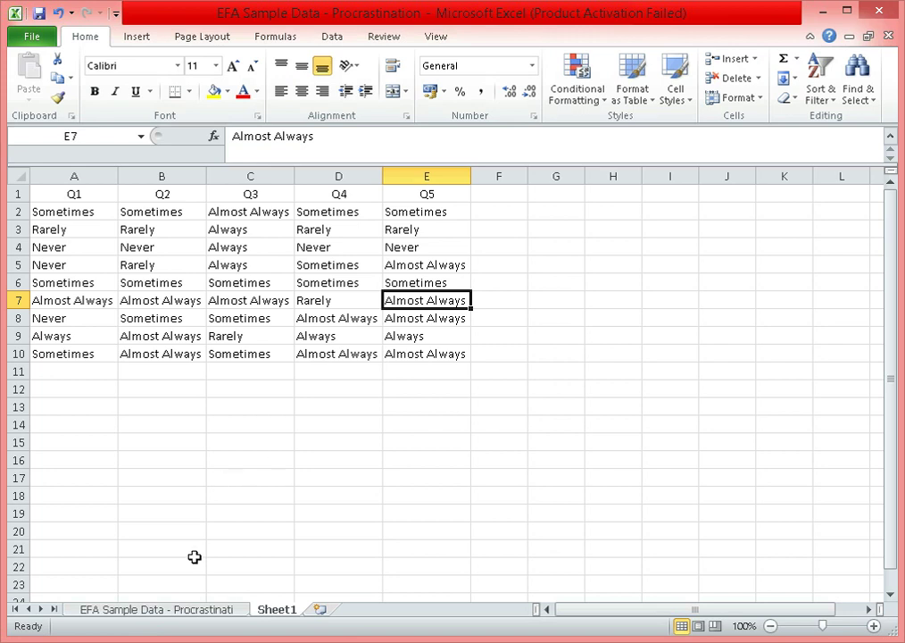
click(196, 610)
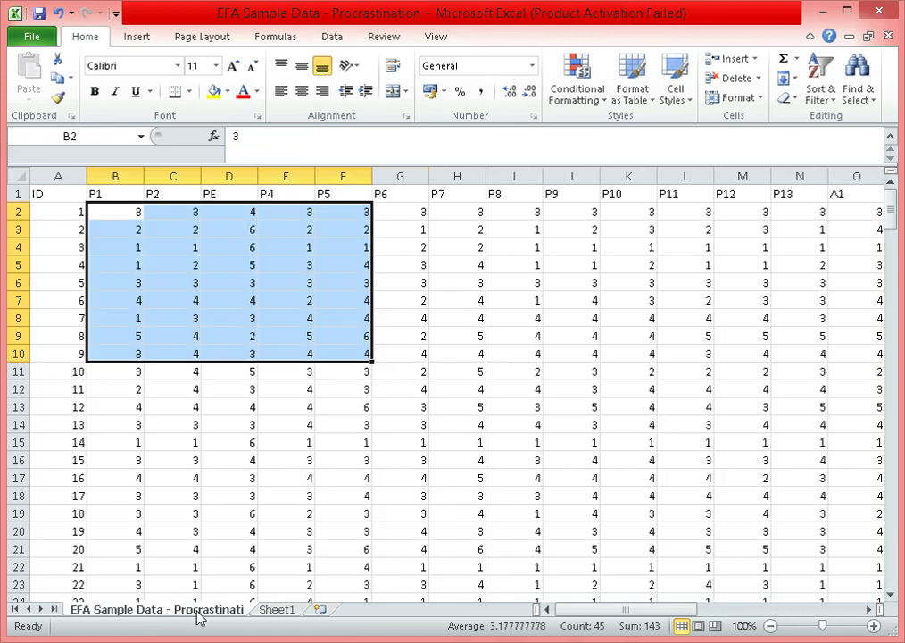
click(568, 386)
key(Right)
key(Right)
key(Left)
key(Left)
click(350, 510)
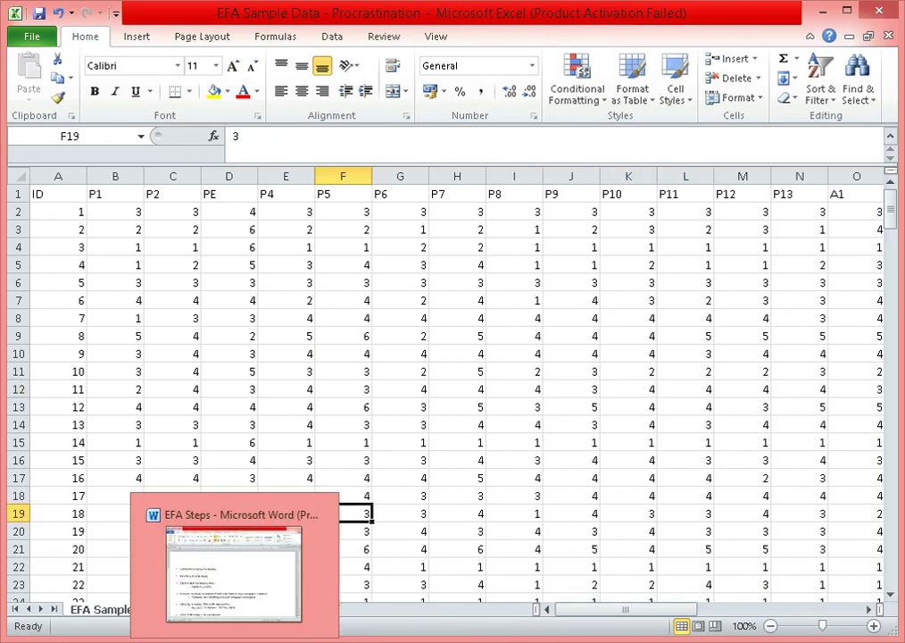
click(430, 471)
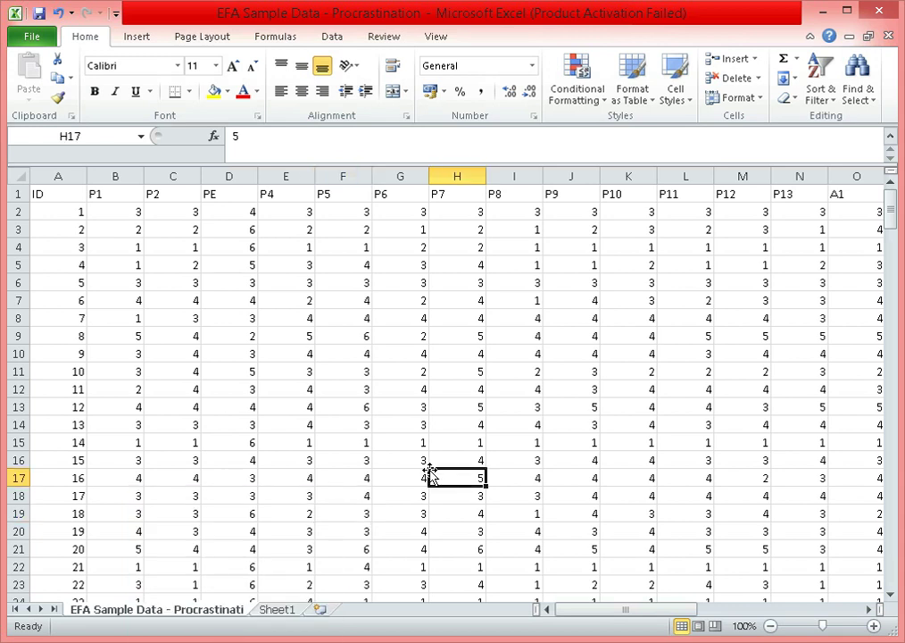
key(alt+Tab)
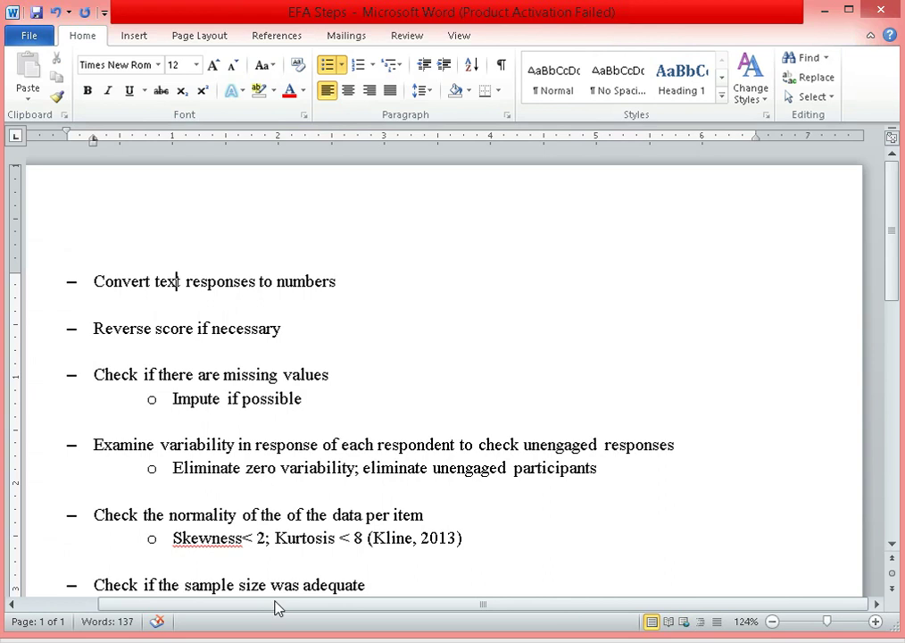
key(alt+Tab)
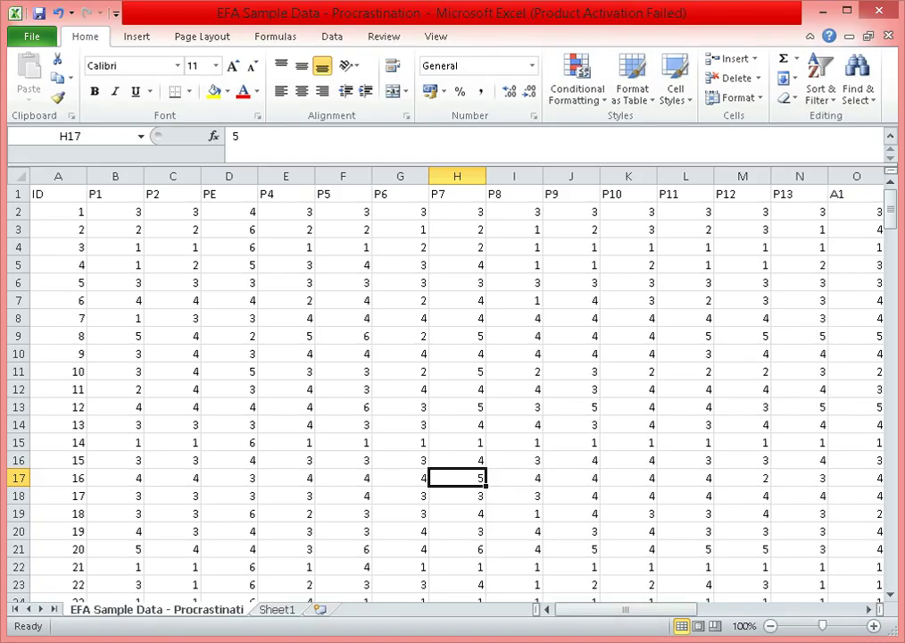
On Sheet1, open Find and Replace and clear both its search text and replacement text
click(275, 609)
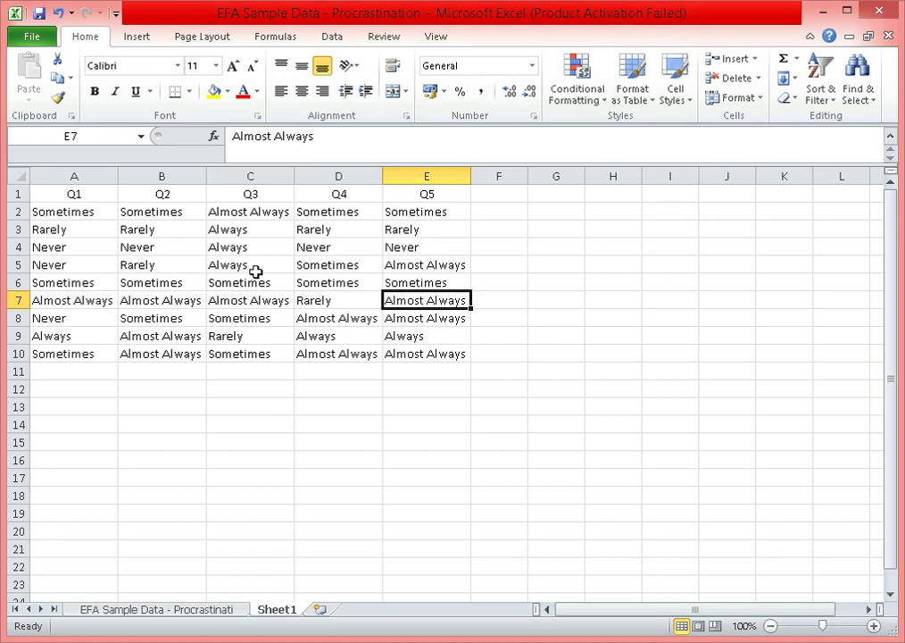
click(582, 292)
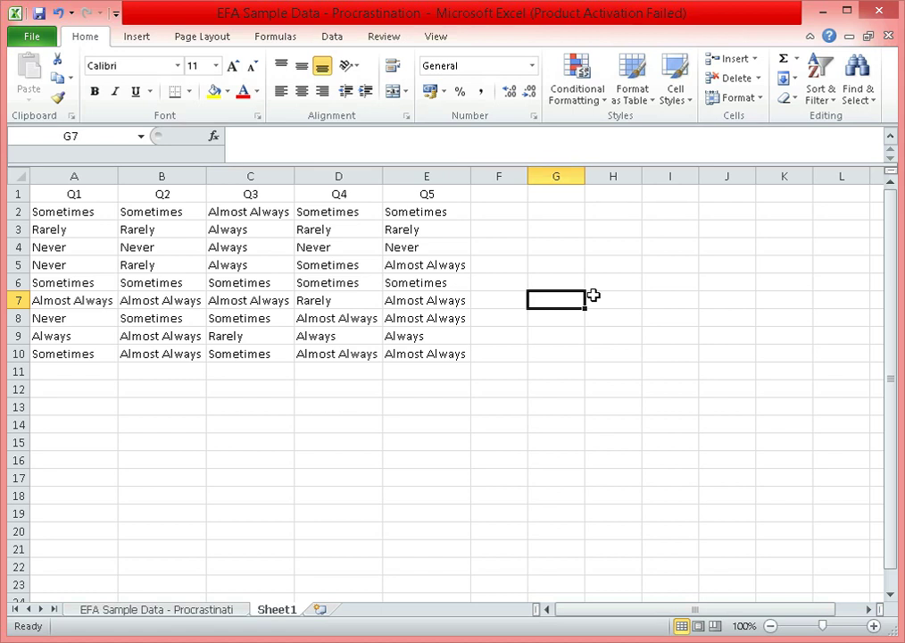
click(856, 84)
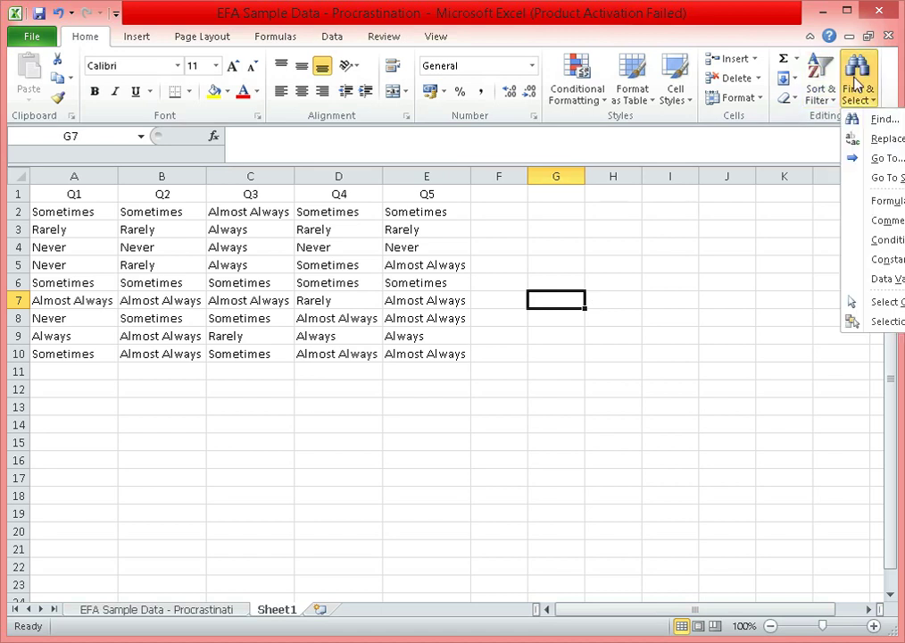
click(886, 140)
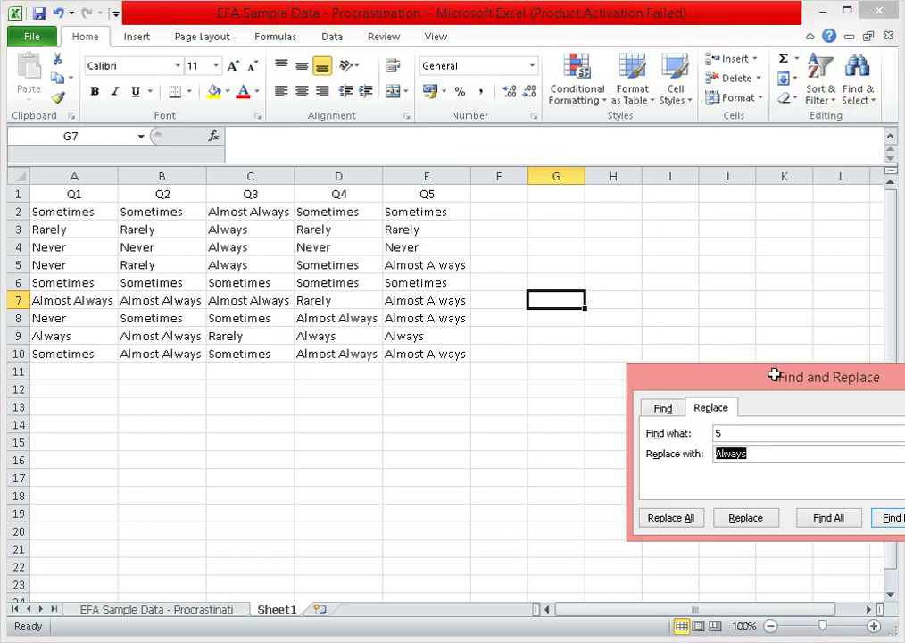
drag(782, 384, 413, 410)
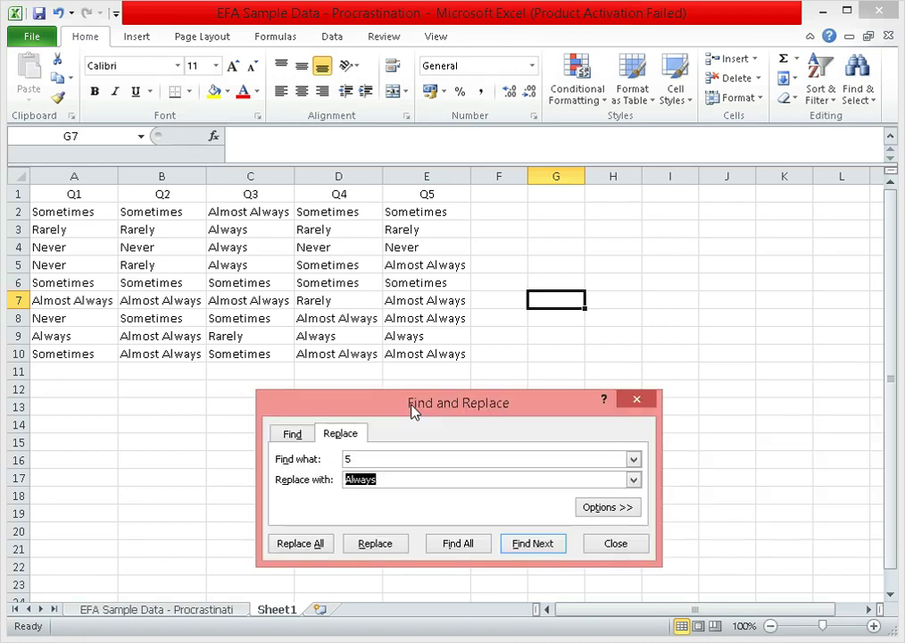
click(403, 459)
drag(349, 459, 337, 463)
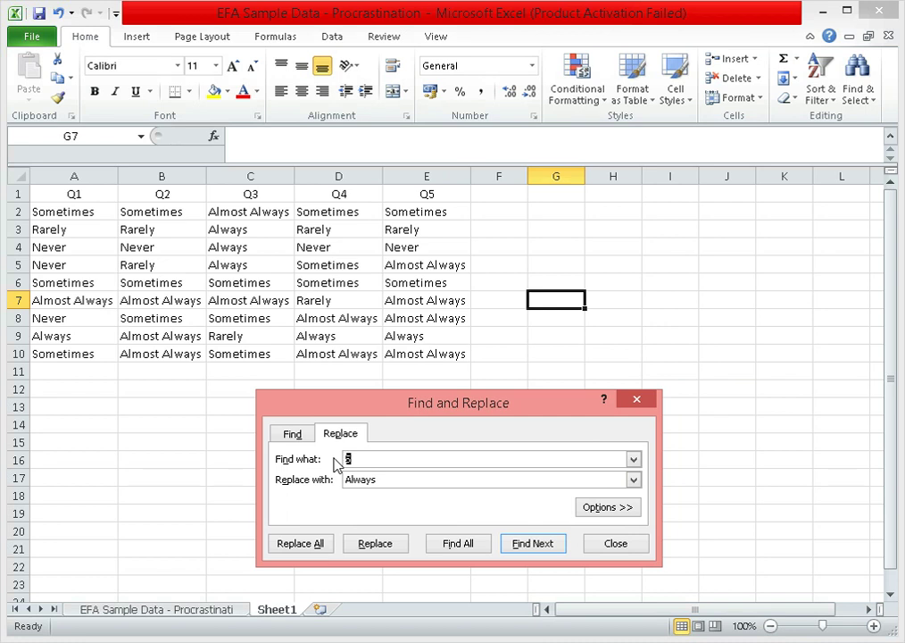
key(BackSpace)
drag(393, 480, 328, 482)
key(BackSpace)
Replace every "Never" response on Sheet1 with 1
click(425, 460)
text(ne)
key(BackSpace)
key(BackSpace)
text(Never)
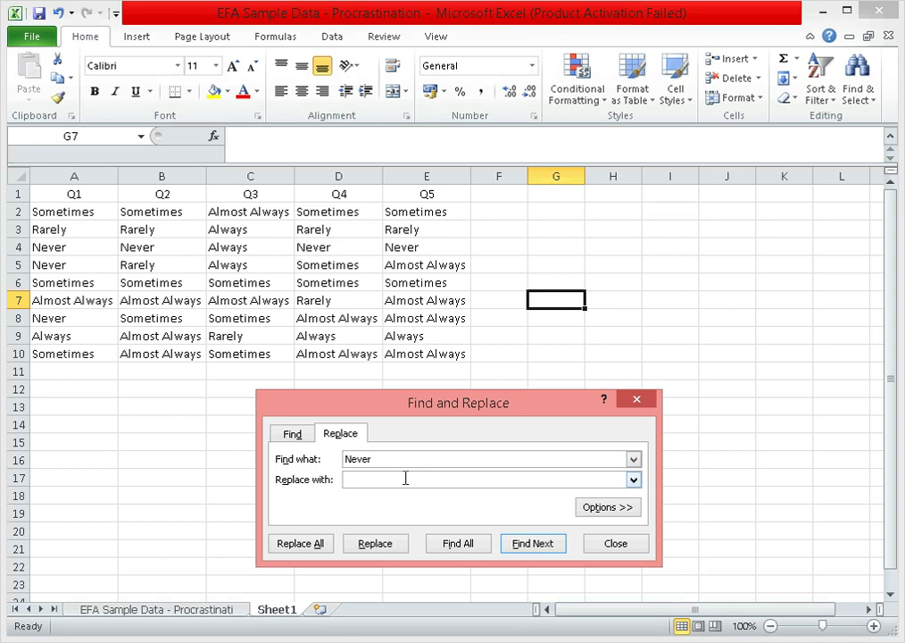
click(405, 478)
text(1)
click(458, 547)
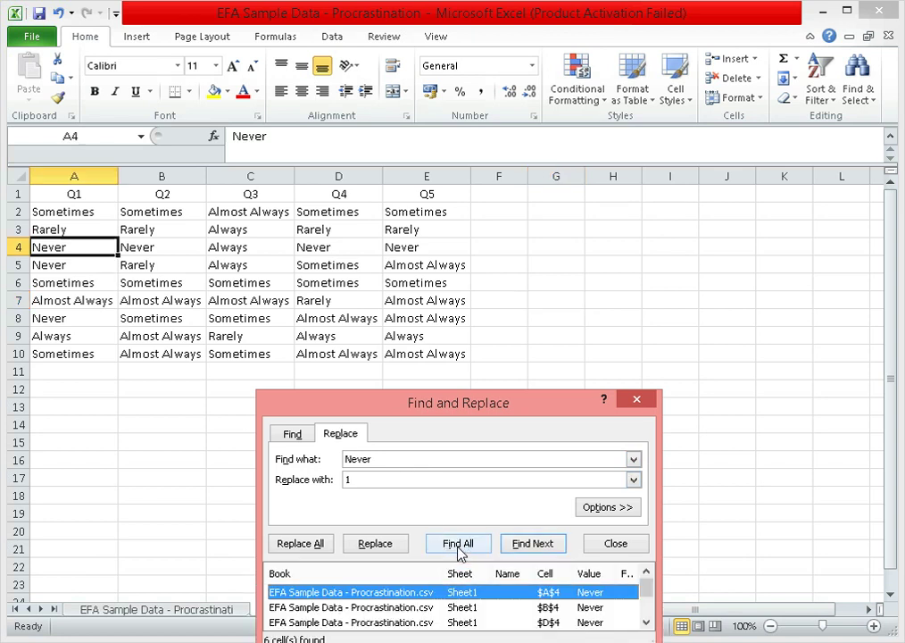
click(314, 545)
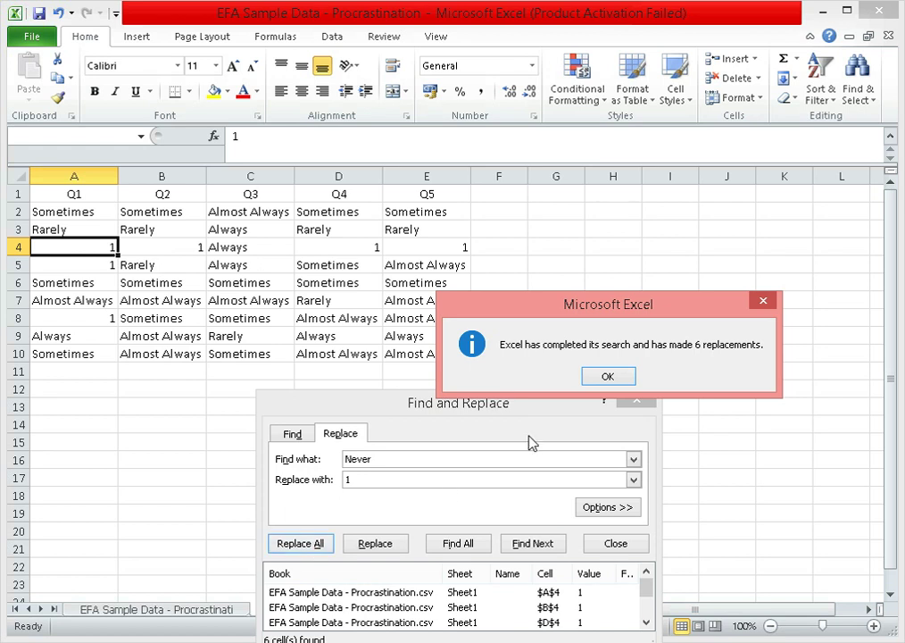
click(624, 375)
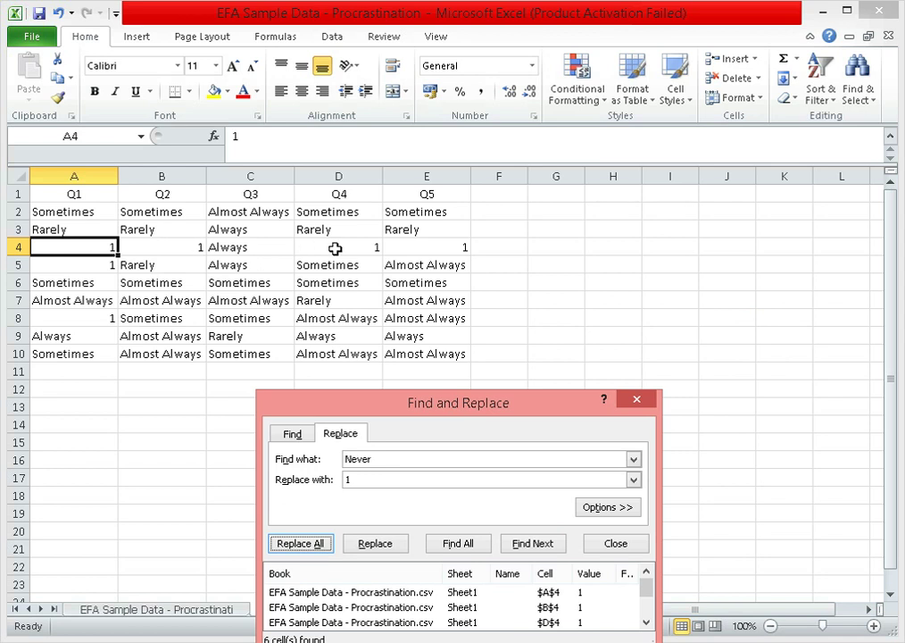
Replace every "Rarely" response on Sheet1 with 2
drag(375, 459, 332, 459)
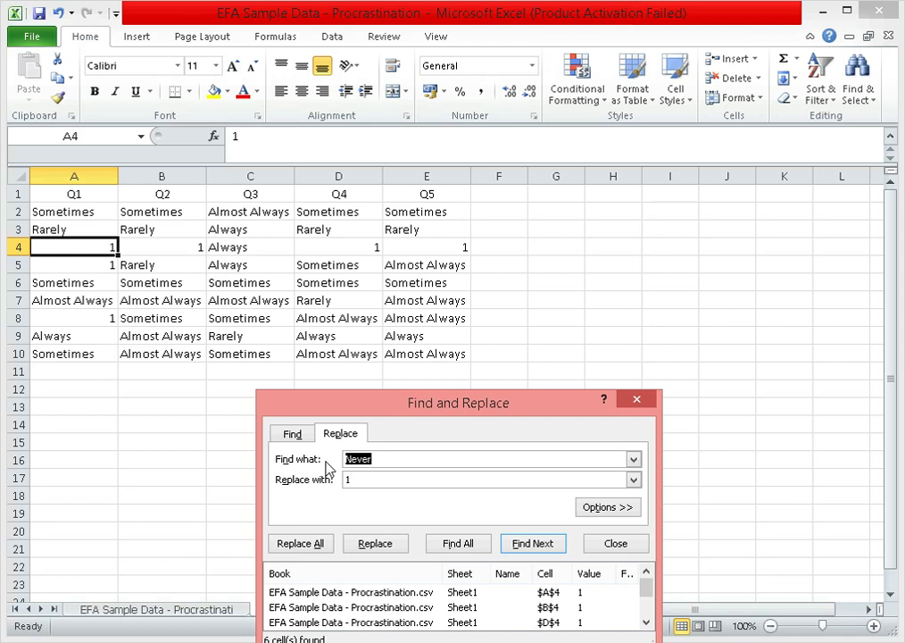
text(d)
key(BackSpace)
text(Rarely)
double_click(382, 483)
key(BackSpace)
text(2)
click(458, 544)
click(458, 545)
click(308, 546)
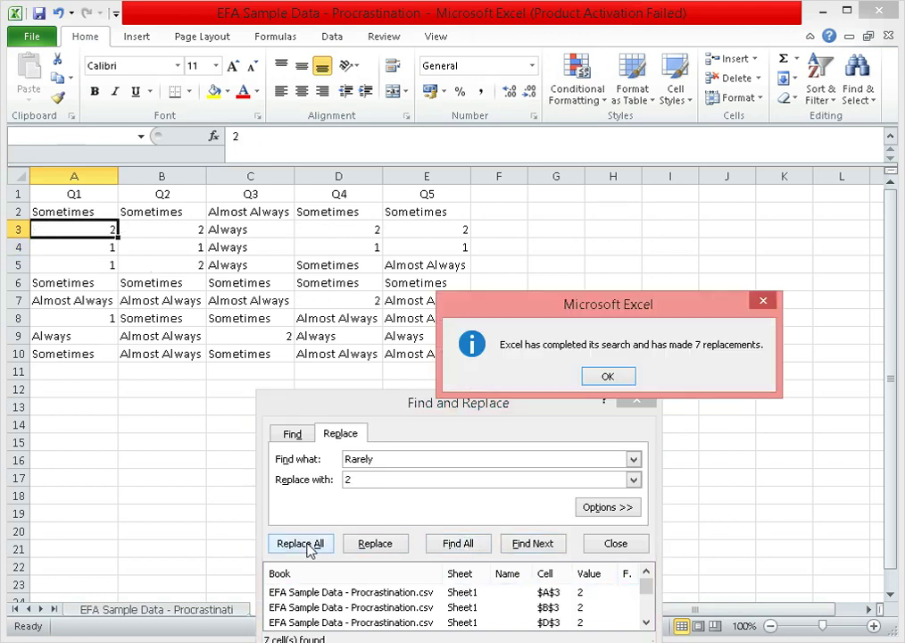
click(620, 380)
Replace every "Sometimes" response on Sheet1 with 3
drag(560, 402, 586, 387)
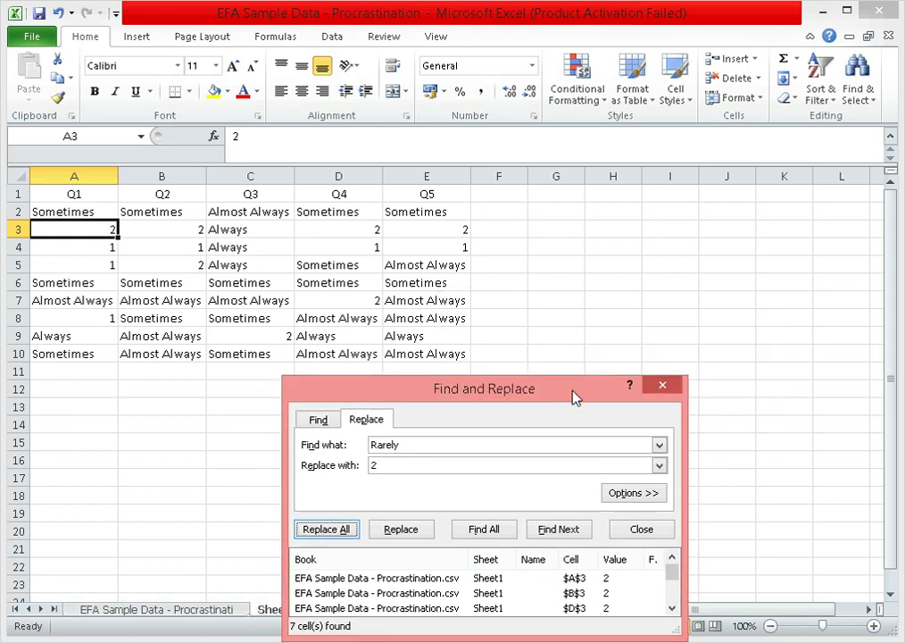
click(489, 446)
text(som)
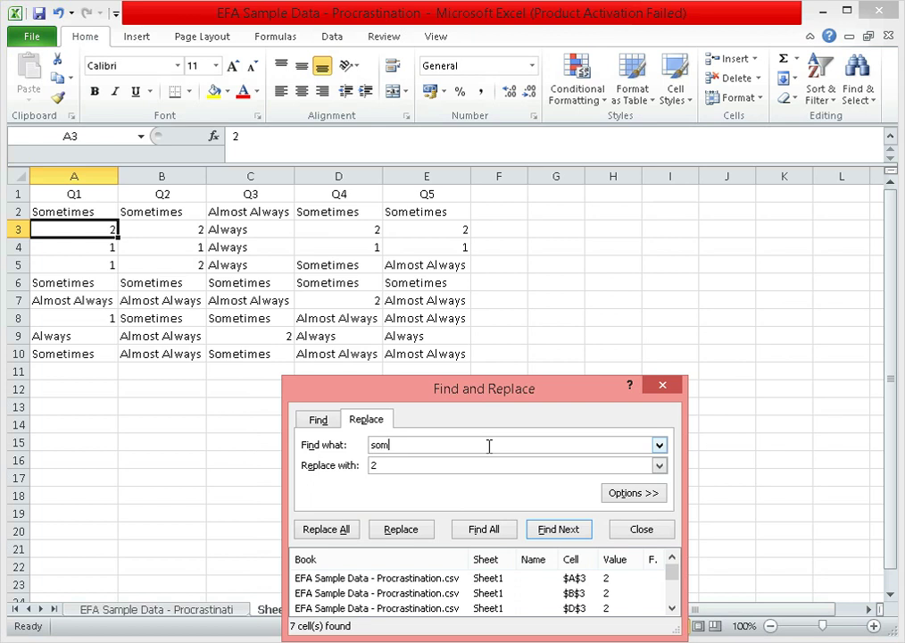
key(BackSpace)
key(BackSpace)
key(BackSpace)
text(Sometimes)
click(483, 470)
key(BackSpace)
text(3)
click(502, 533)
click(339, 536)
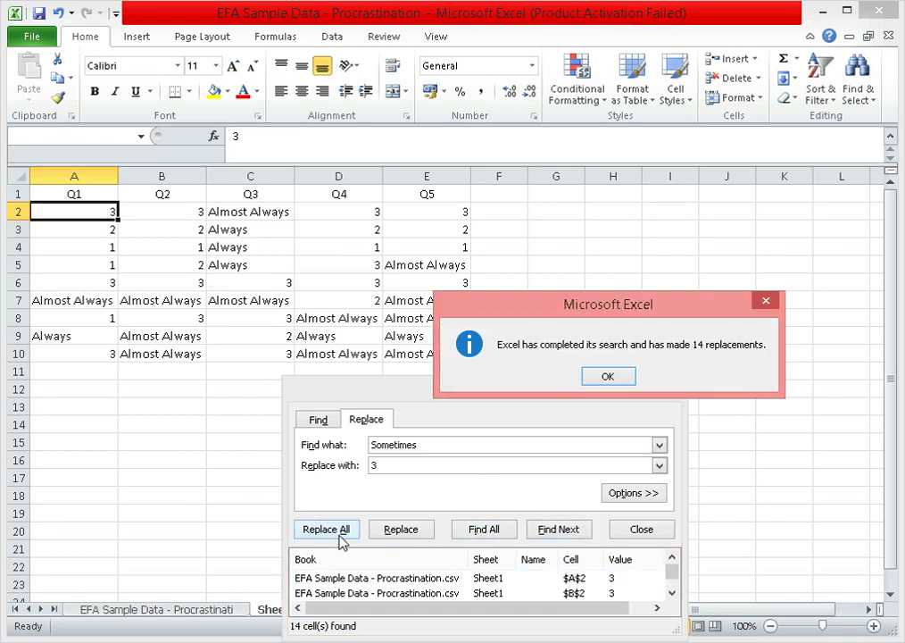
click(619, 377)
Replace every "Almost Always" response on Sheet1 with 4
drag(432, 444, 357, 451)
text(Almost)
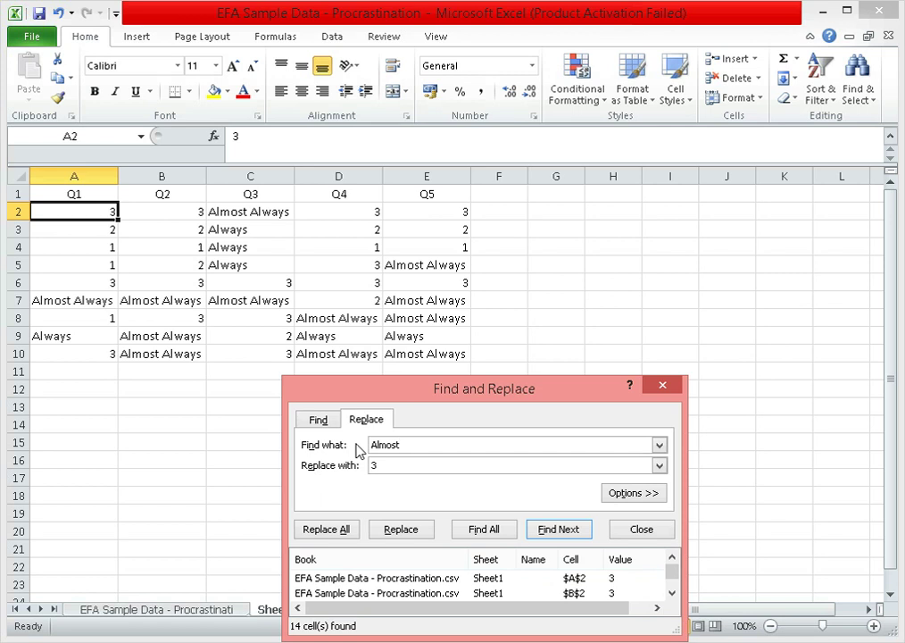
text( Always)
key(BackSpace)
text(4)
click(484, 530)
click(351, 533)
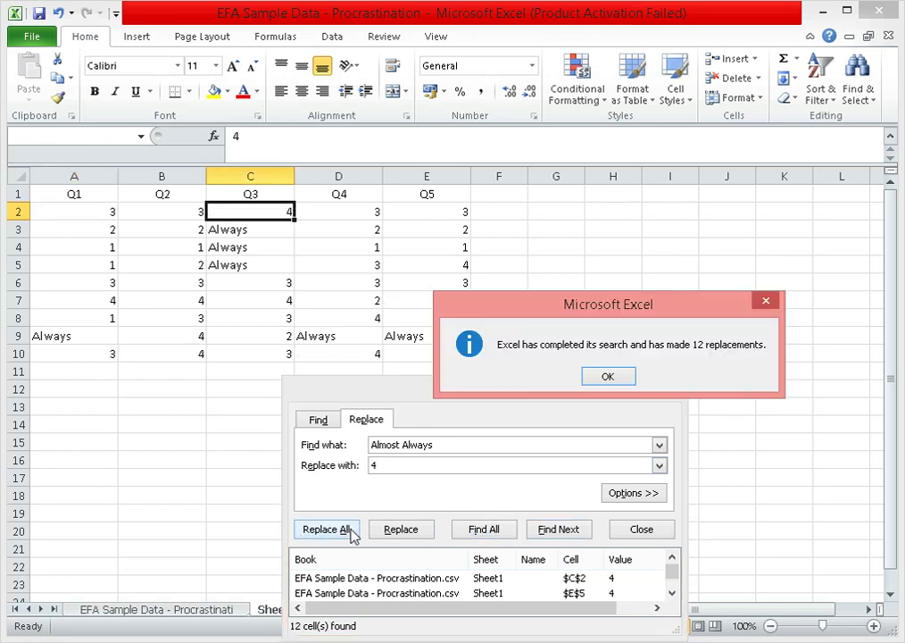
click(608, 378)
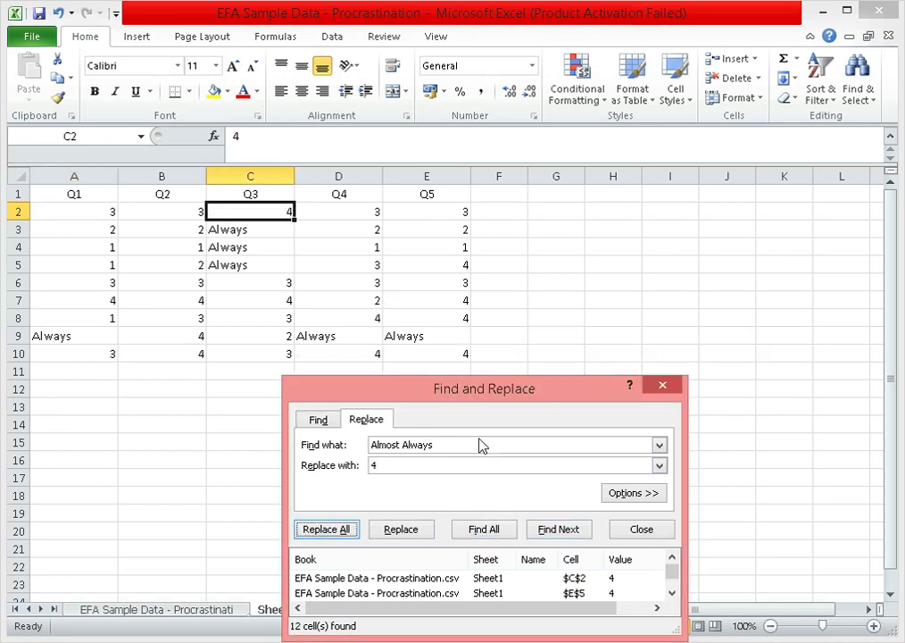
Replace every "Always" response on Sheet1 with 5, and close Find and Replace
click(418, 450)
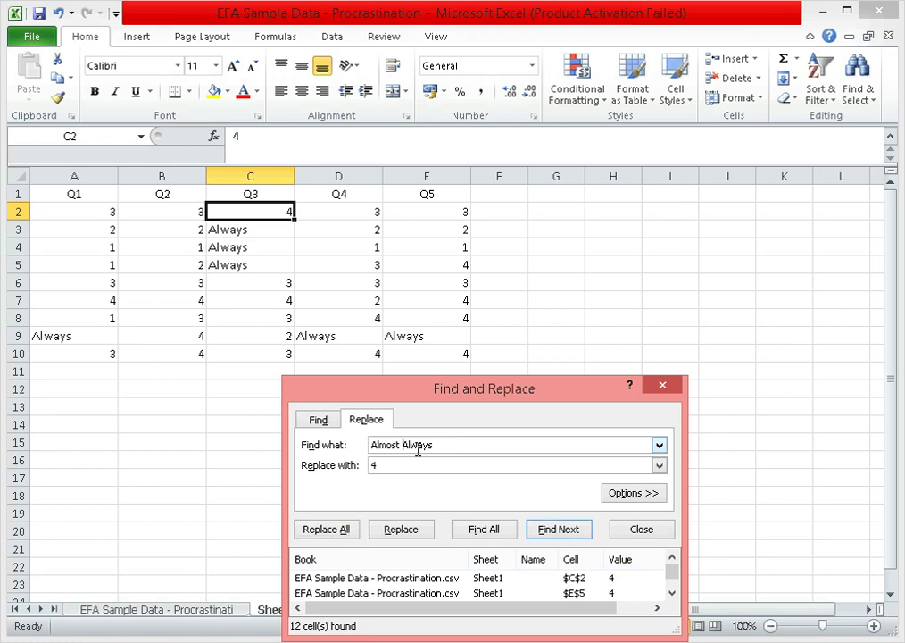
key(shift+Home)
key(BackSpace)
click(400, 465)
key(BackSpace)
text(5)
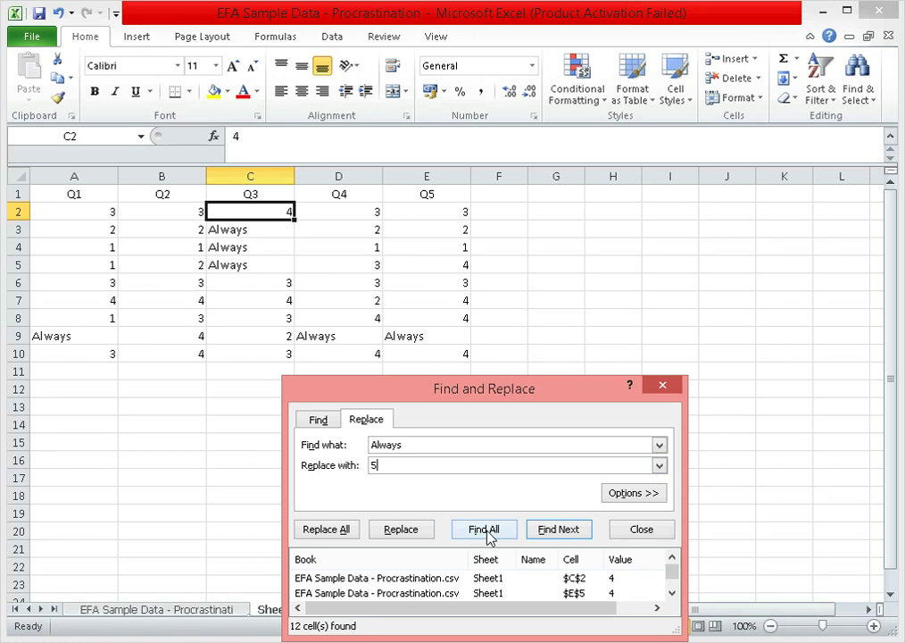
click(472, 532)
click(337, 531)
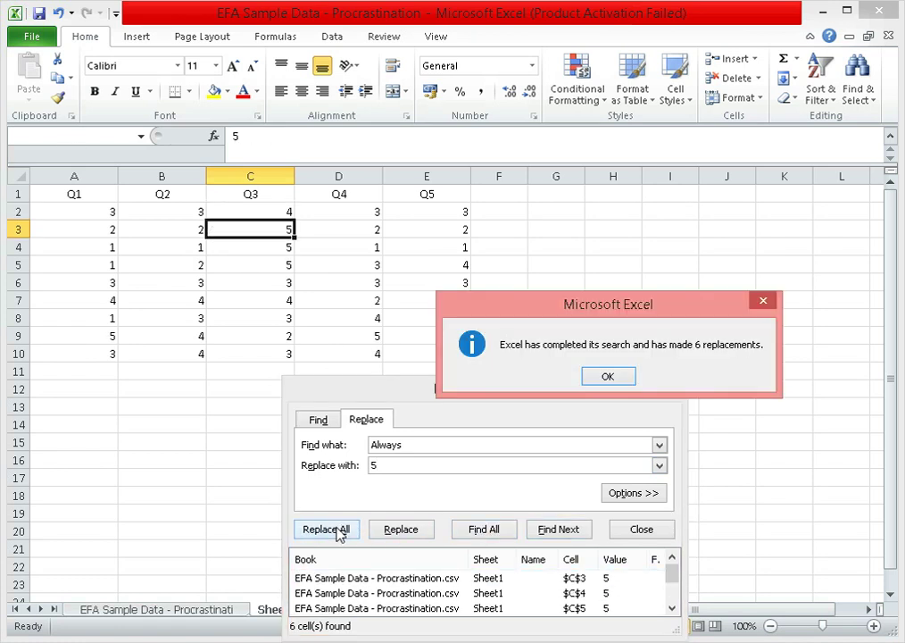
click(620, 379)
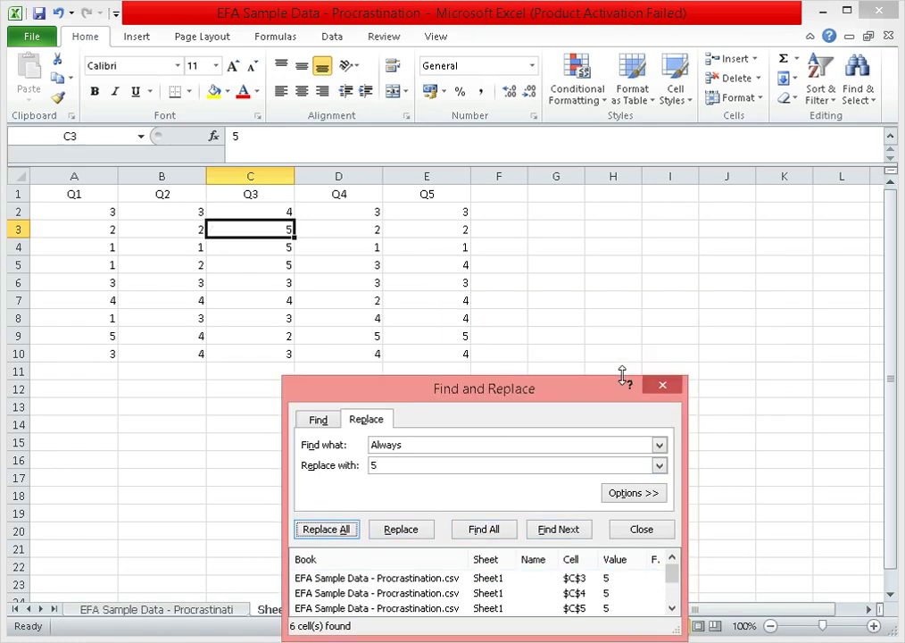
click(669, 387)
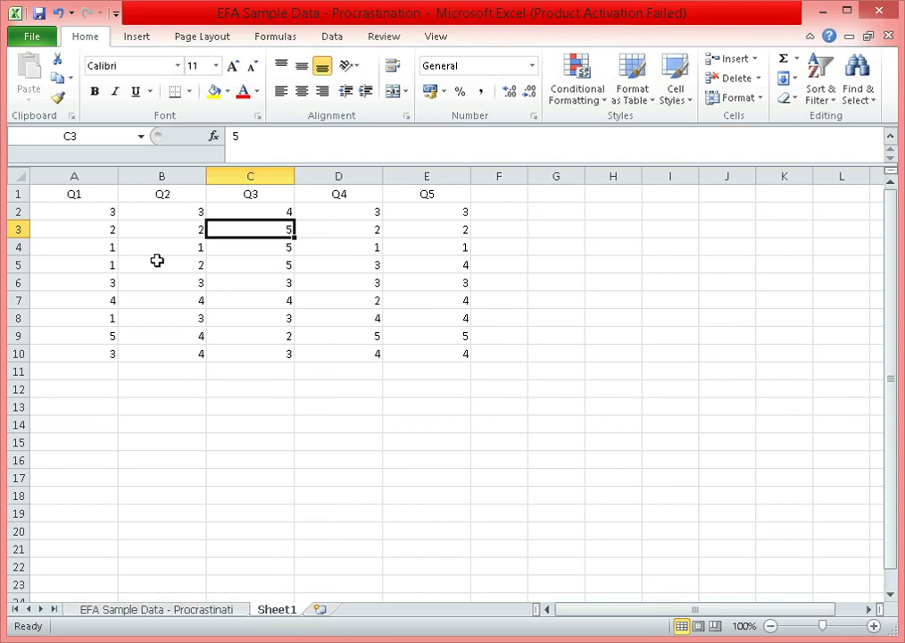
Examine the item columns of the EFA Sample Data - Procrastination sheet from PE through A4, and return to the first ID
click(192, 611)
click(243, 286)
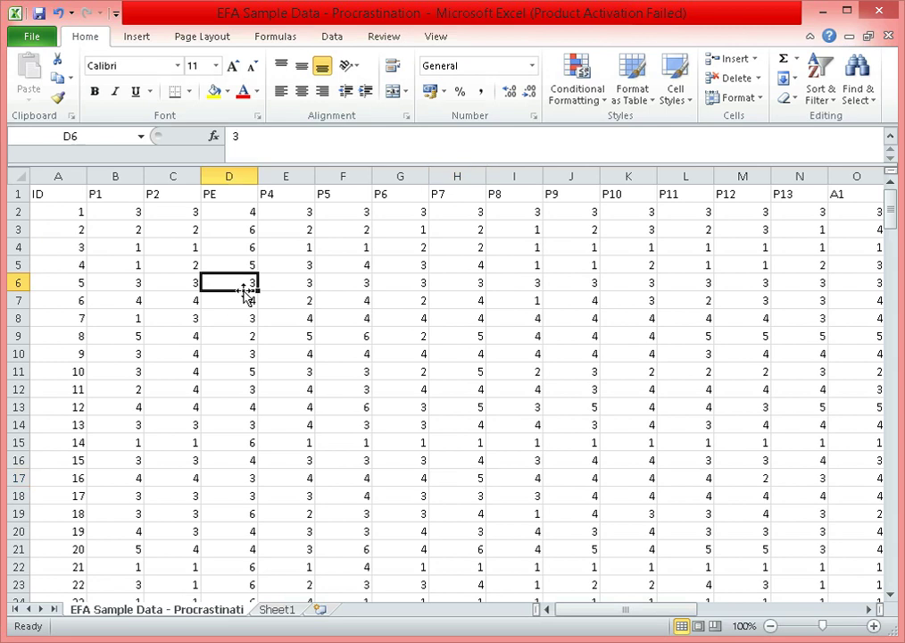
key(Right)
key(Right)
key(Right)
key(Right)
key(Right)
key(Right)
key(Right)
key(Right)
key(Right)
key(Right)
key(Right)
key(Right)
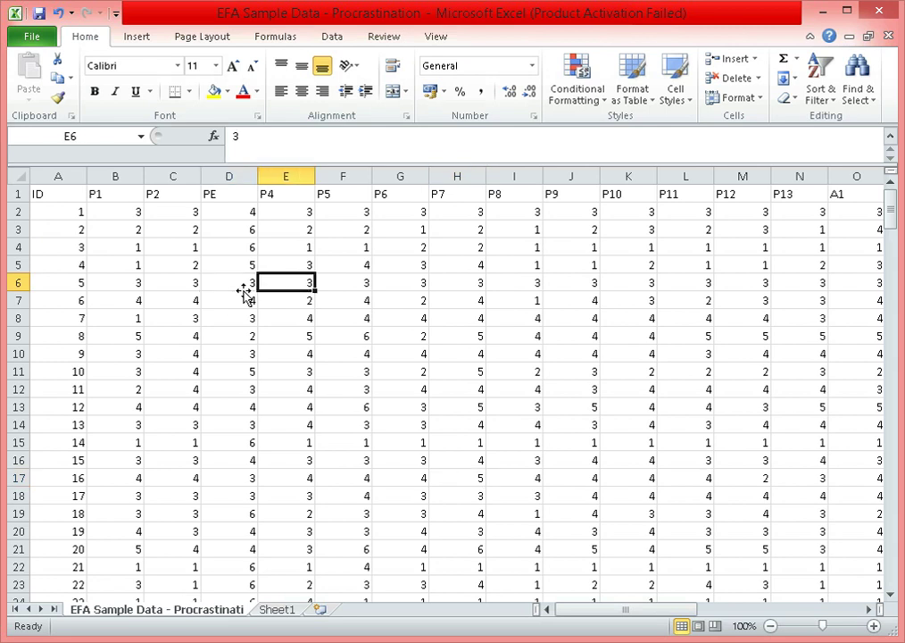
key(Right)
key(Right)
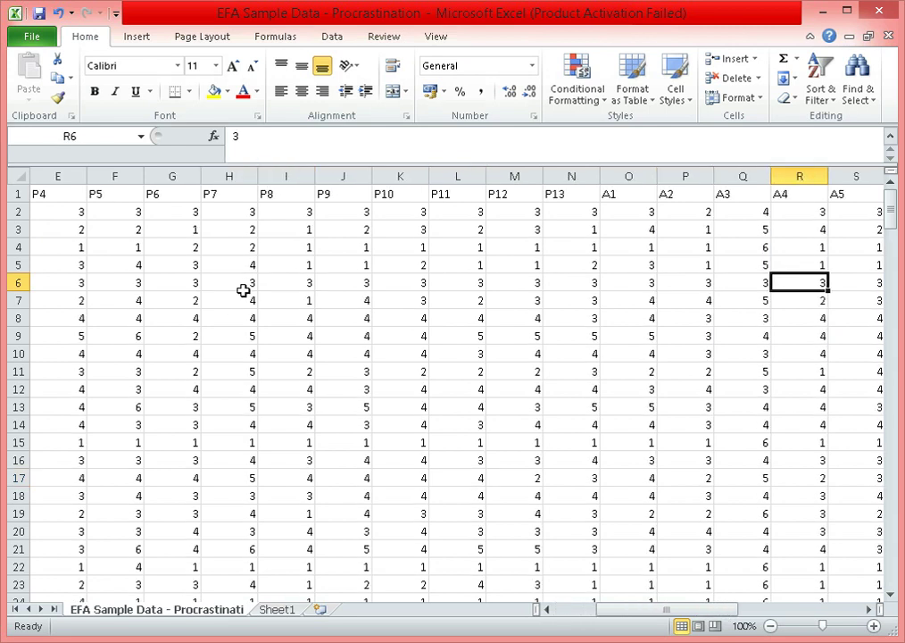
key(Left)
key(Left)
key(Left)
key(Left)
key(Left)
key(Left)
key(Left)
key(Left)
key(Left)
key(Left)
key(Left)
key(Left)
key(Left)
key(Left)
key(Left)
key(Left)
key(Left)
key(Up)
key(Up)
key(Up)
key(Up)
key(Up)
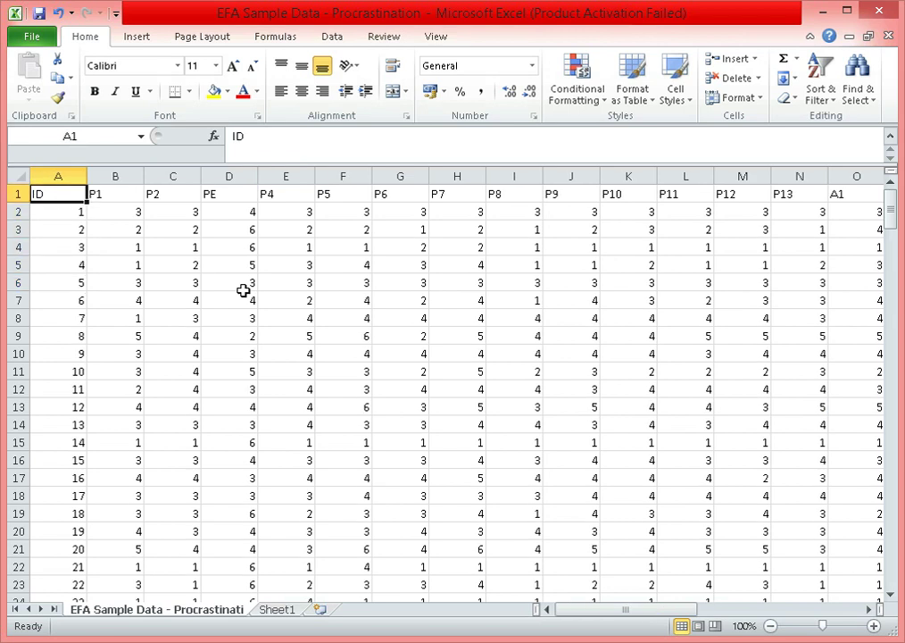
key(Down)
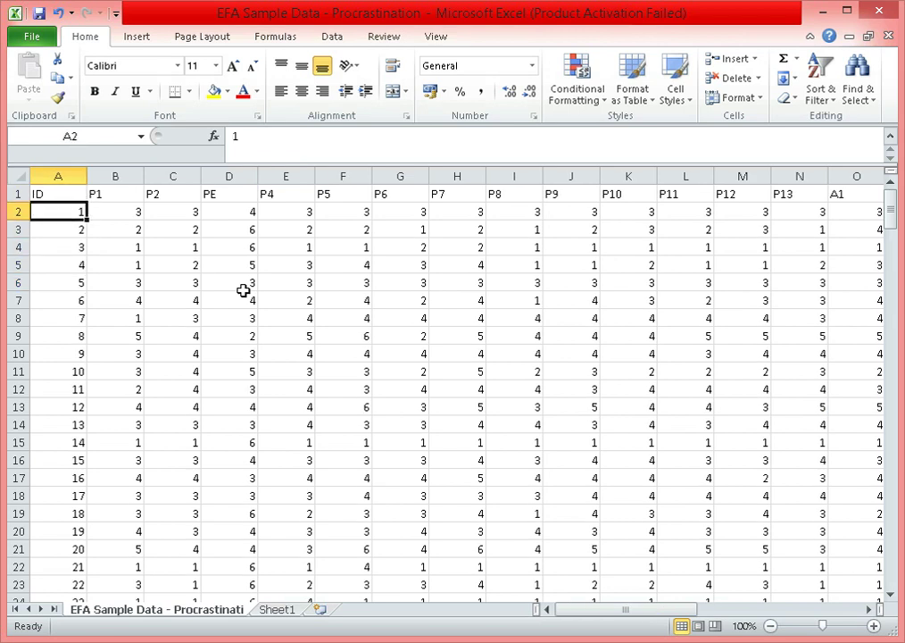
Examine the ID column from the first respondent down to the last, and return to the ID header
key(Down)
key(Down)
key(Down)
key(Down)
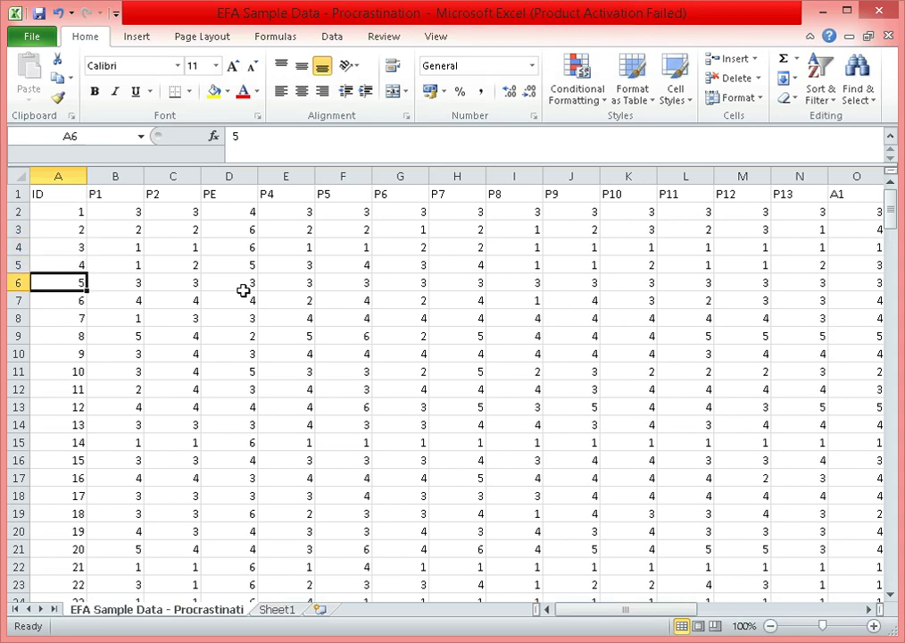
key(ctrl+Down)
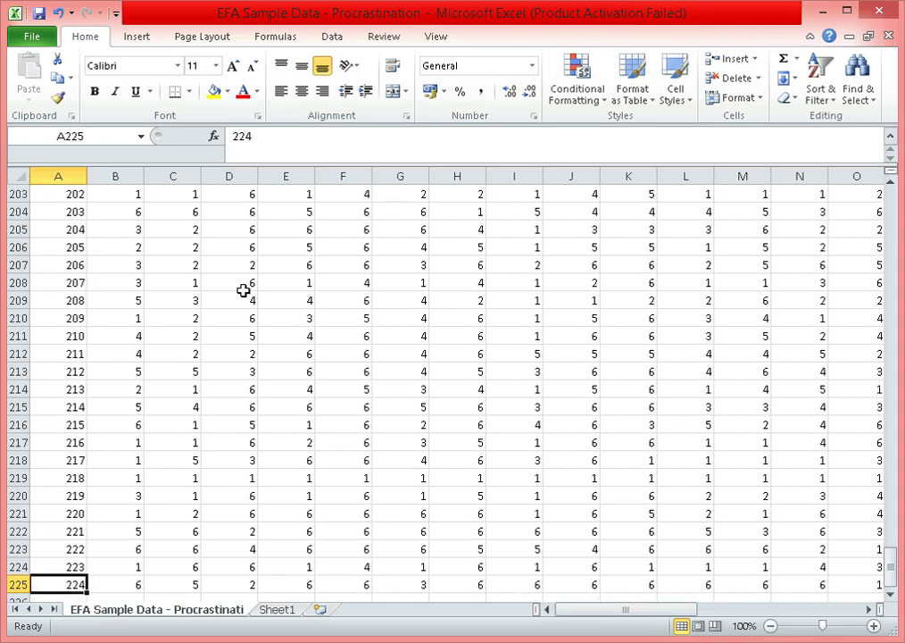
key(ctrl+Up)
key(Down)
key(Down)
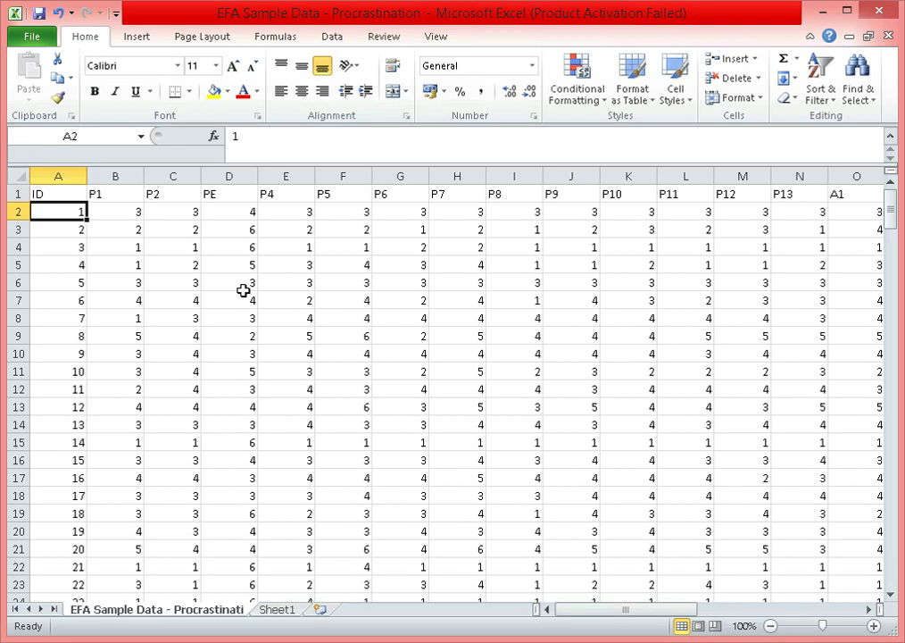
key(Down)
key(Down)
key(Down)
key(Down)
key(Down)
key(Down)
key(Down)
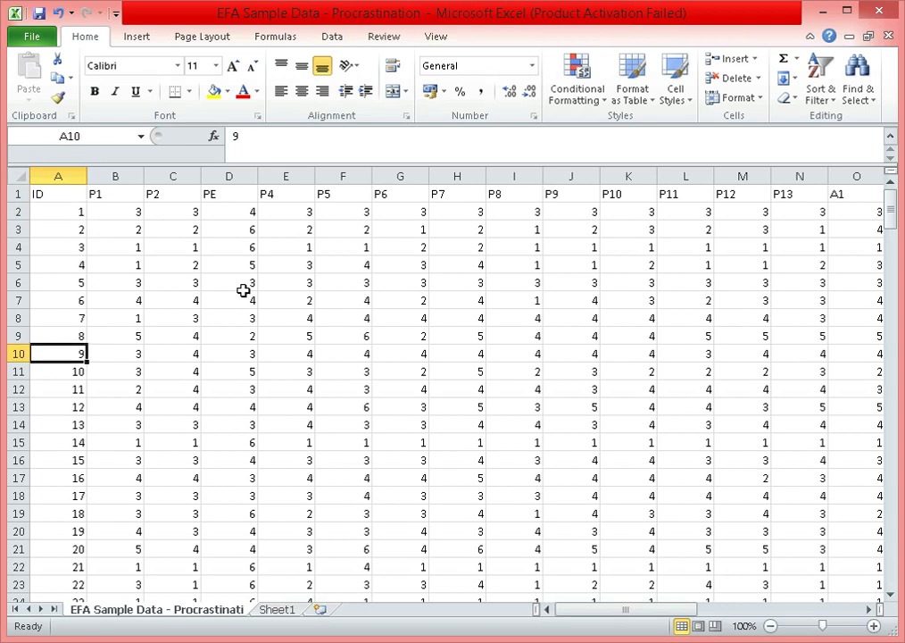
key(Down)
key(Down)
key(Down)
key(Down)
key(Down)
key(Down)
key(Down)
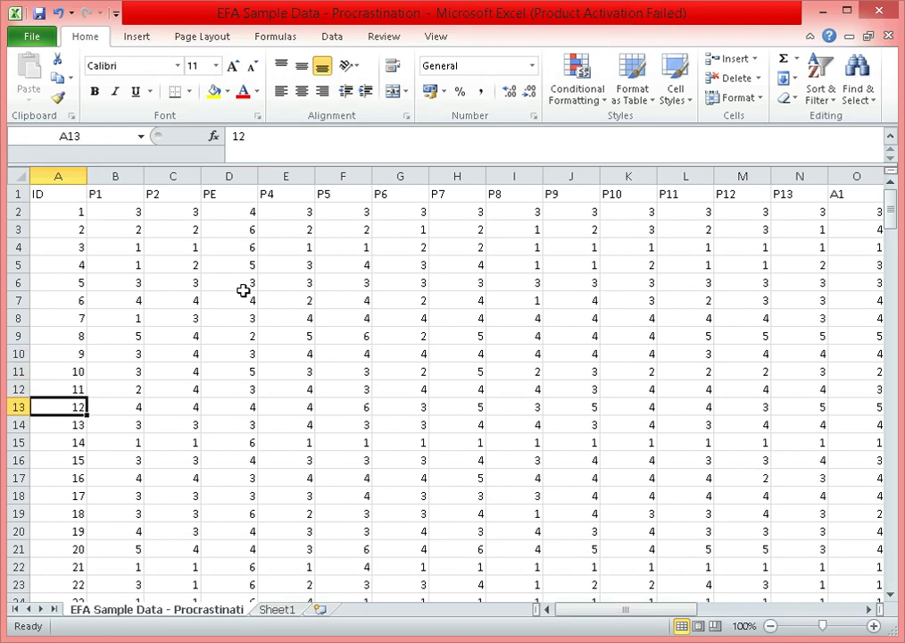
key(ctrl+Down)
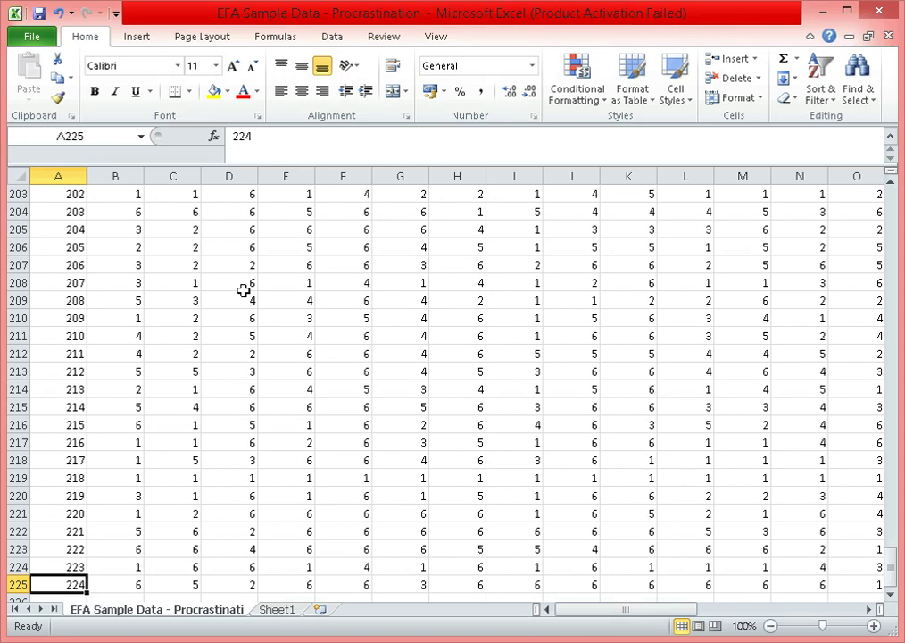
key(ctrl+Up)
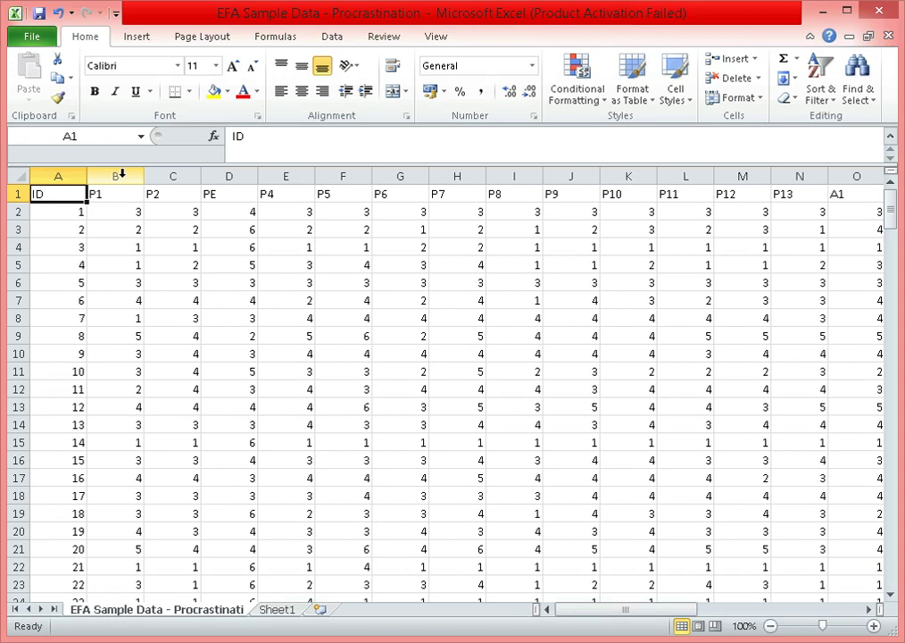
Examine the first respondent's row across all item columns, from P1 through the A16 header
click(58, 214)
key(Right)
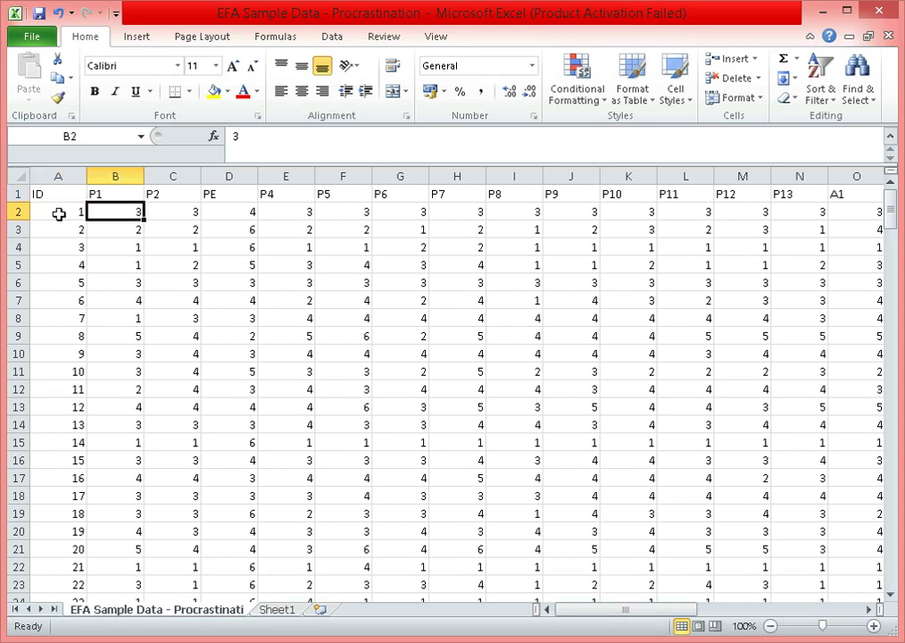
key(Right)
key(Right)
key(Right)
key(Right)
key(Right)
key(Right)
key(Right)
key(Right)
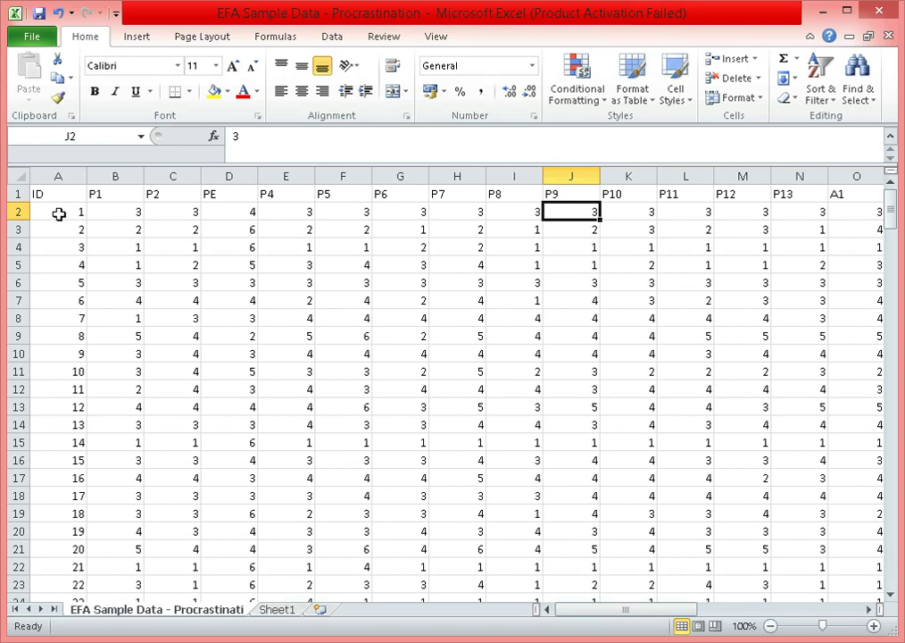
key(Right)
key(Right)
key(Right)
key(Right)
key(Right)
key(Right)
key(Right)
key(Right)
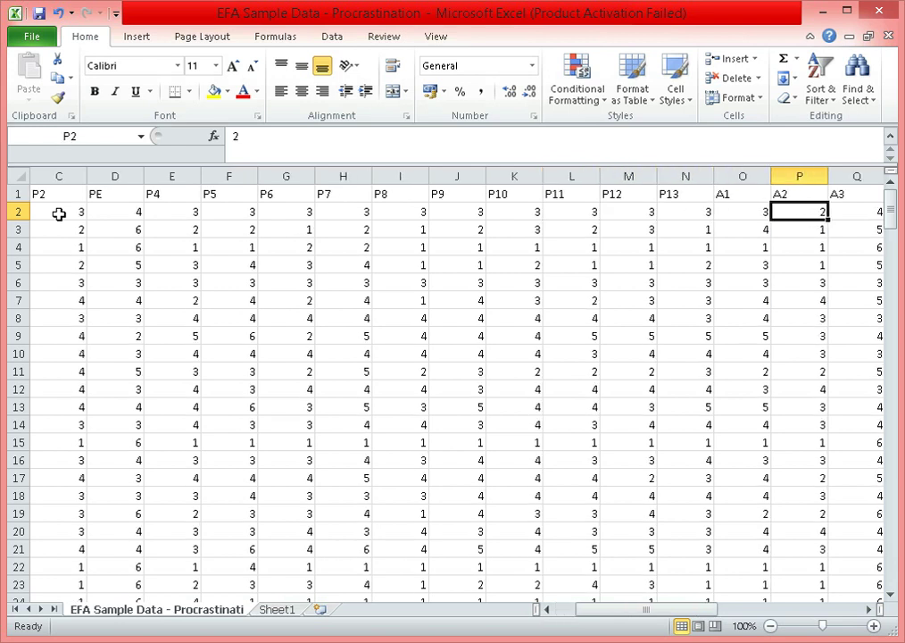
key(Right)
key(Right)
key(Right)
key(Right)
key(Right)
key(Right)
key(Right)
key(Right)
key(Right)
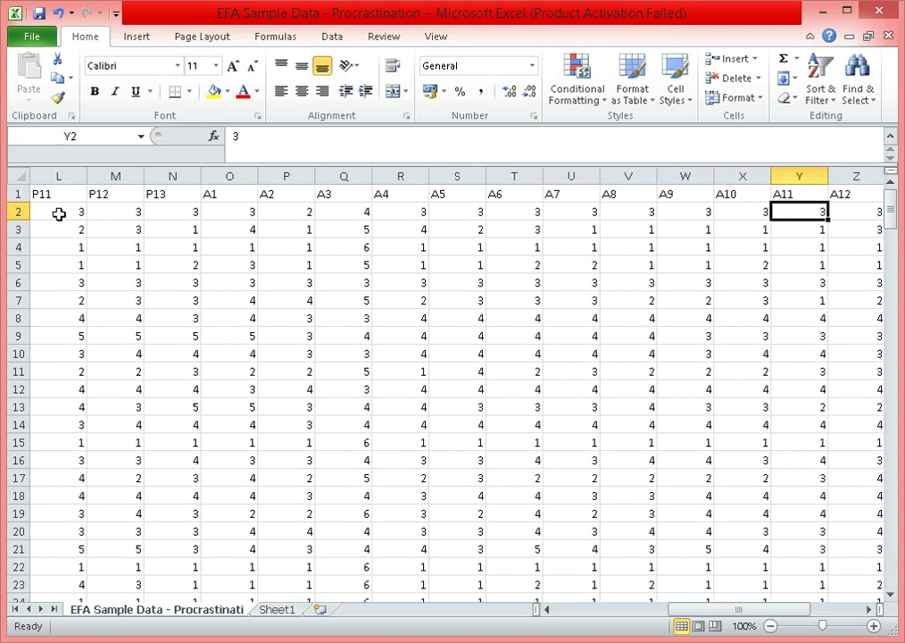
key(Right)
key(Right)
key(Right)
key(Right)
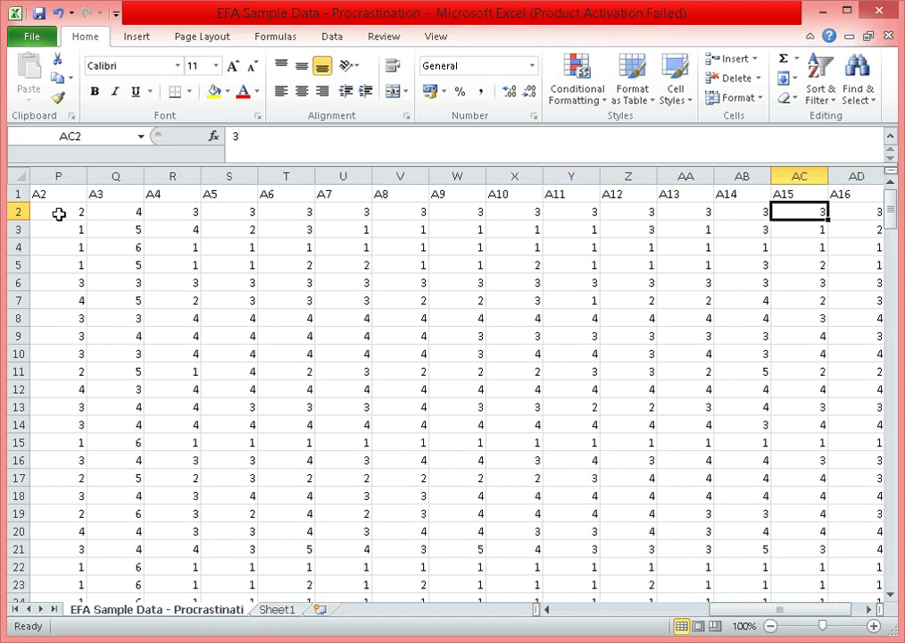
key(Up)
key(Left)
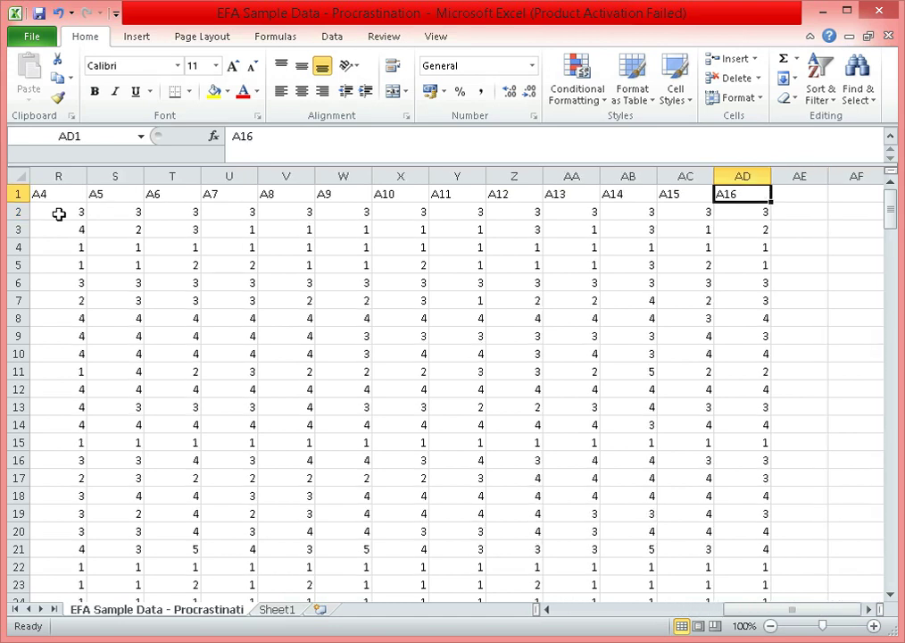
Review the header row across the P items, from A1 through the last A item, and return to the ID header
key(ctrl+Home)
key(Right)
key(Right)
key(Right)
key(Right)
key(Right)
key(Right)
key(Right)
key(Right)
key(Right)
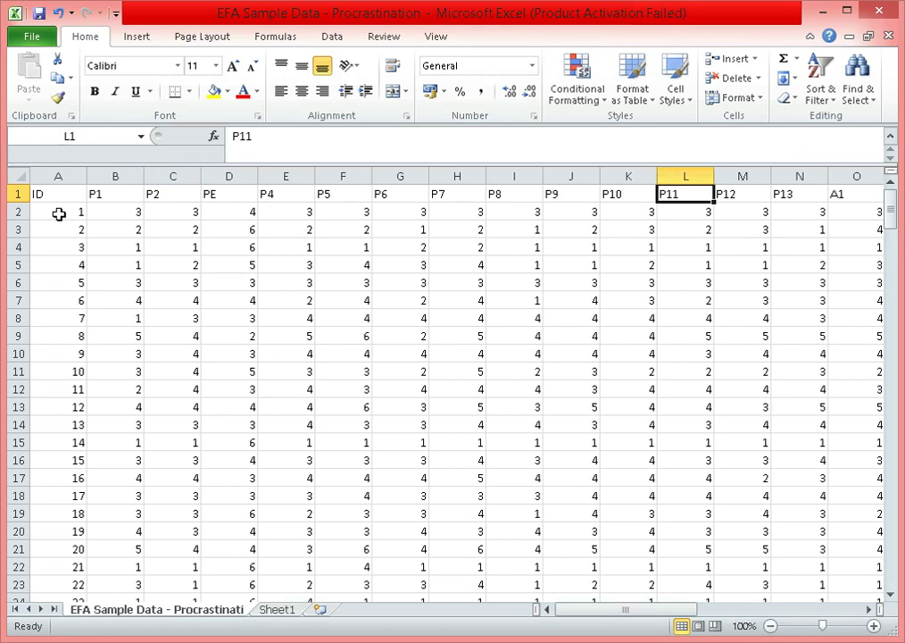
key(Right)
key(Right)
key(Right)
key(Right)
key(Right)
key(Right)
key(Left)
key(Right)
key(Left)
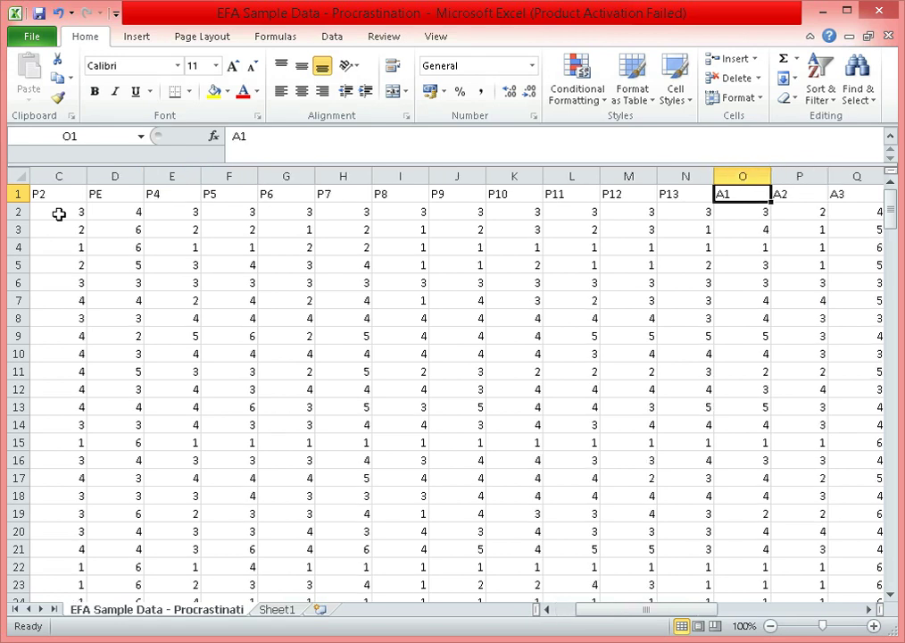
key(ctrl+Right)
key(Left)
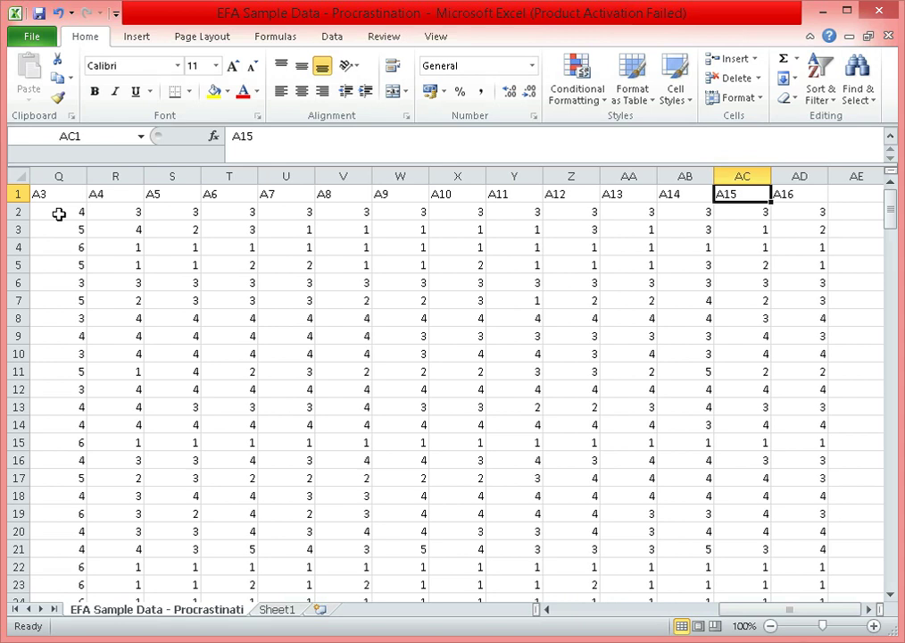
key(ctrl+Left)
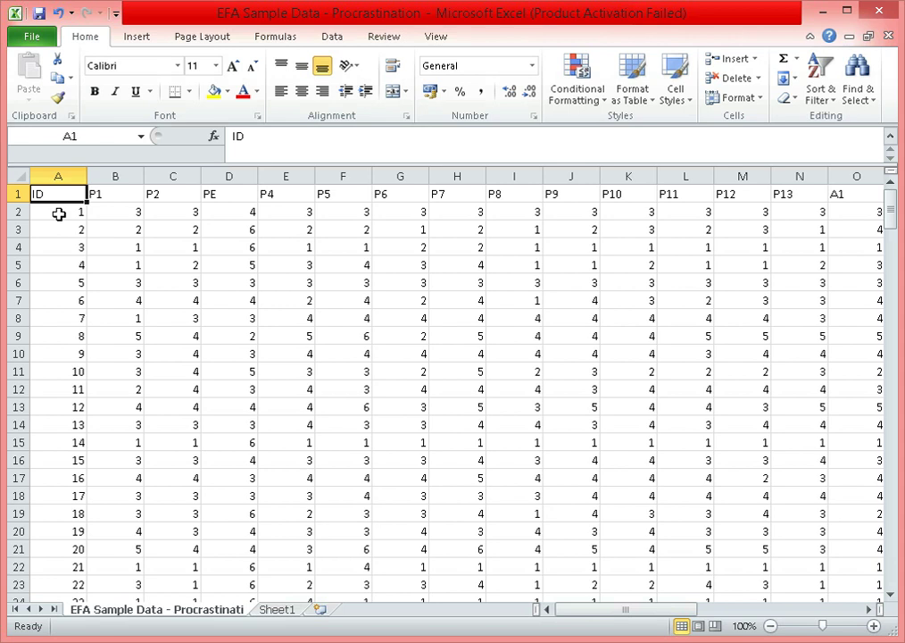
Go through the item headers from P1 to A4 to review which items need reverse scoring
key(Right)
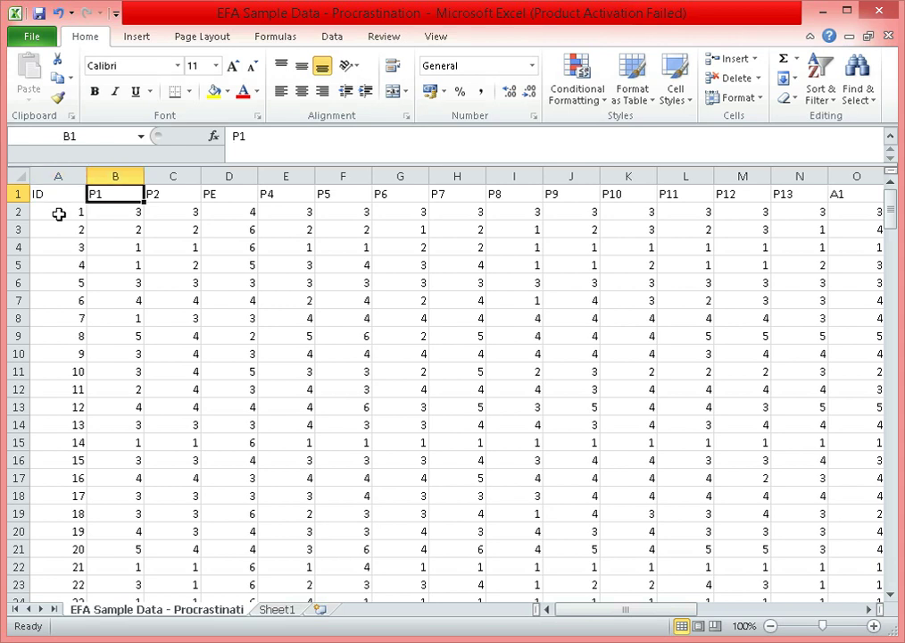
key(Right)
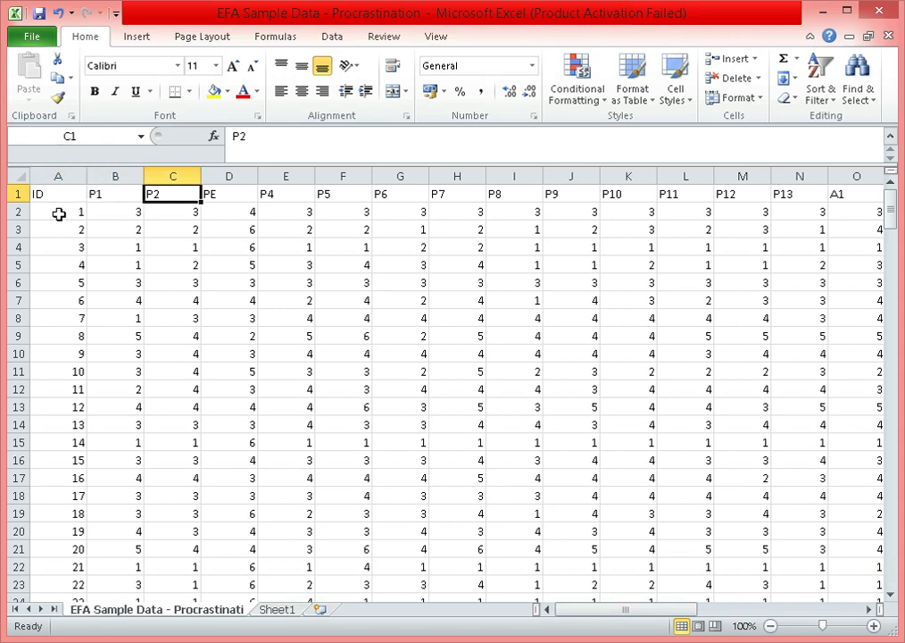
key(Right)
key(Right)
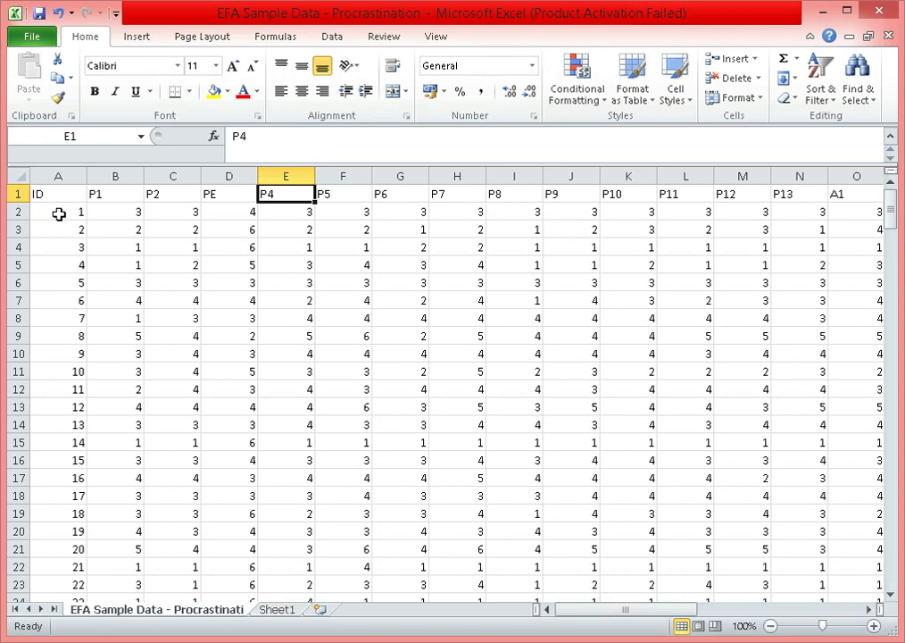
key(Right)
key(Right)
key(Right)
key(Right)
key(Right)
key(Right)
key(Right)
key(Right)
key(Right)
key(Right)
key(Right)
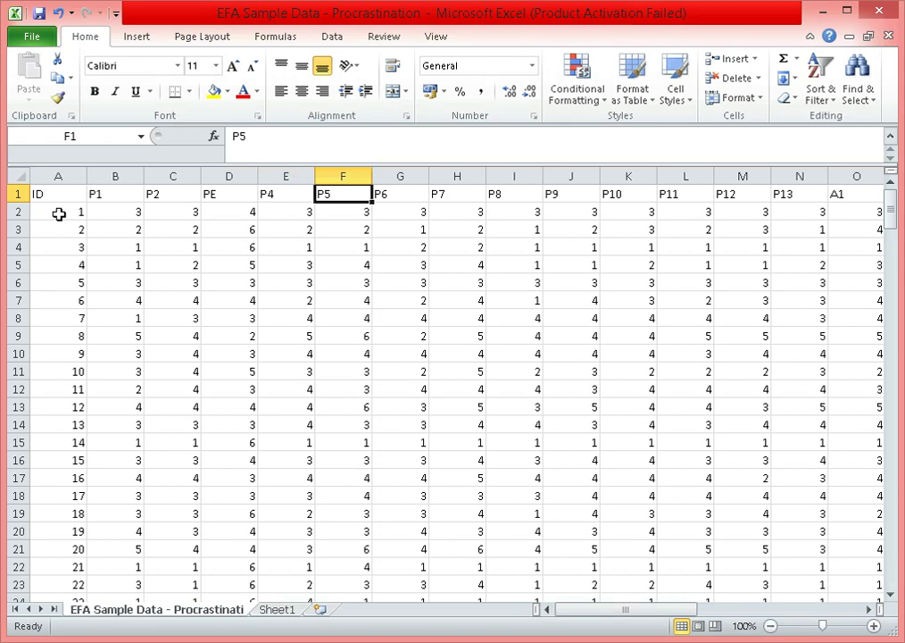
key(Right)
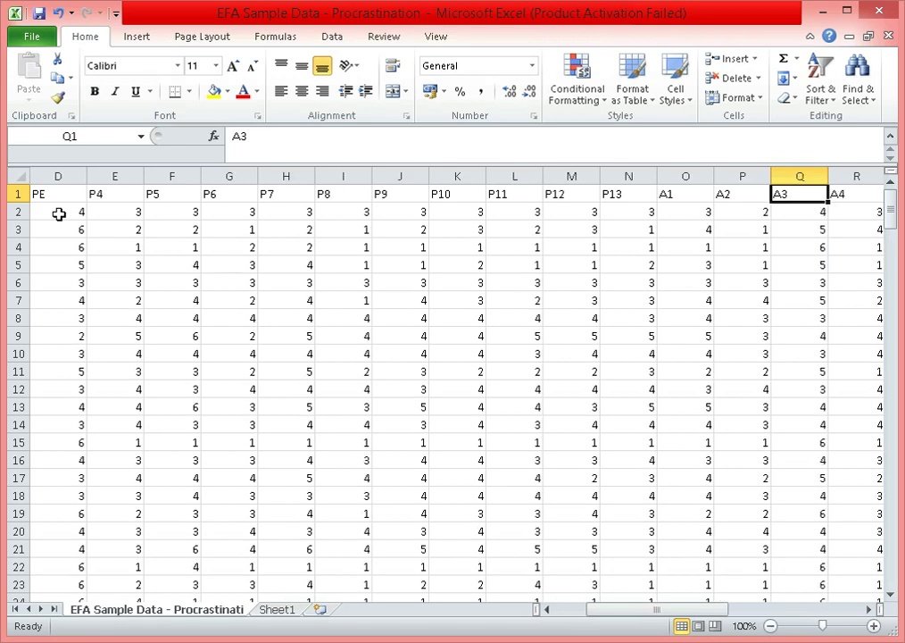
key(Right)
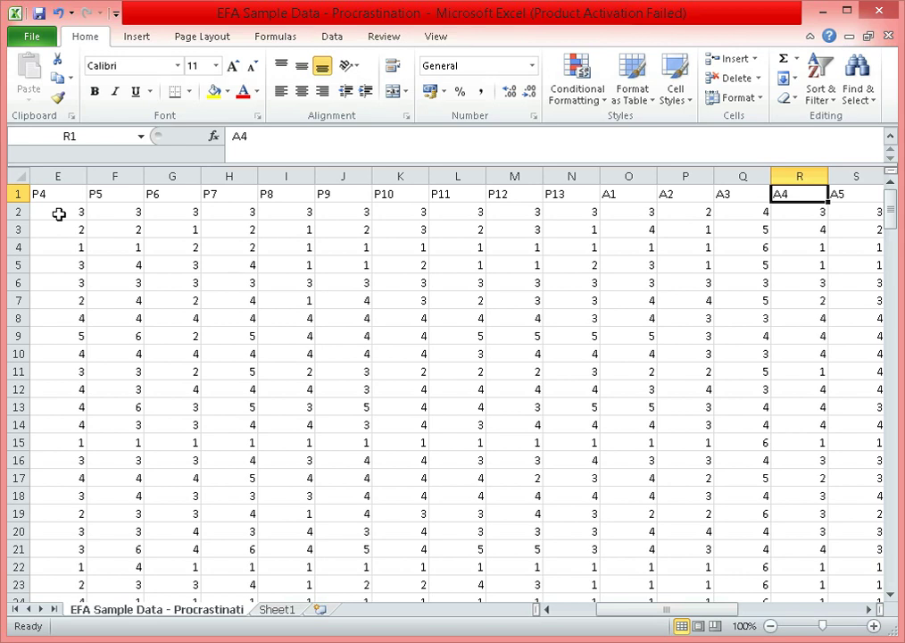
Correct the misnamed PE item header in cell D1 to P3
key(Left)
key(Left)
key(Left)
key(Left)
key(Left)
key(Left)
key(Left)
key(Left)
key(Left)
key(Left)
key(Left)
key(Left)
key(Left)
key(Left)
key(Left)
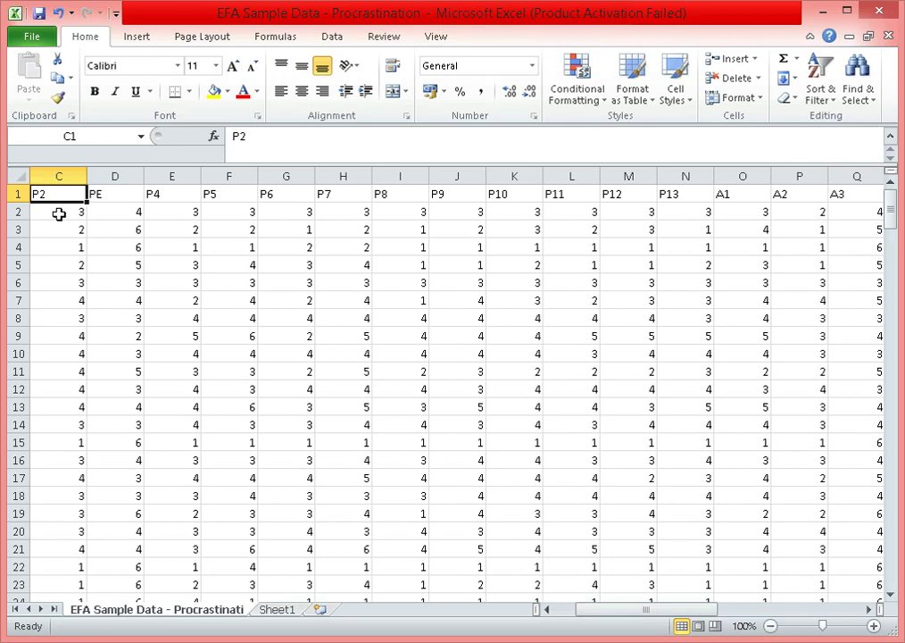
key(Right)
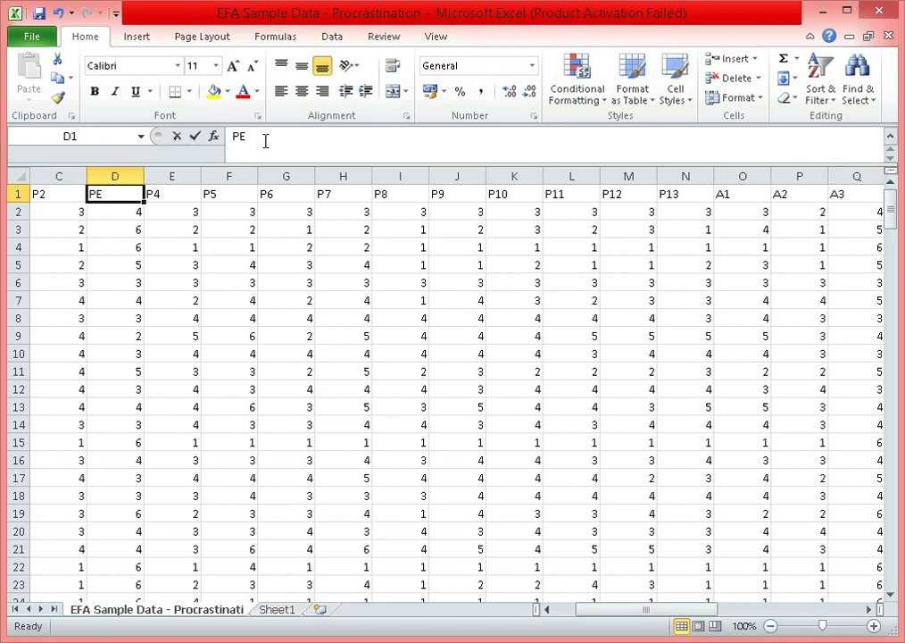
click(265, 141)
key(BackSpace)
text(3)
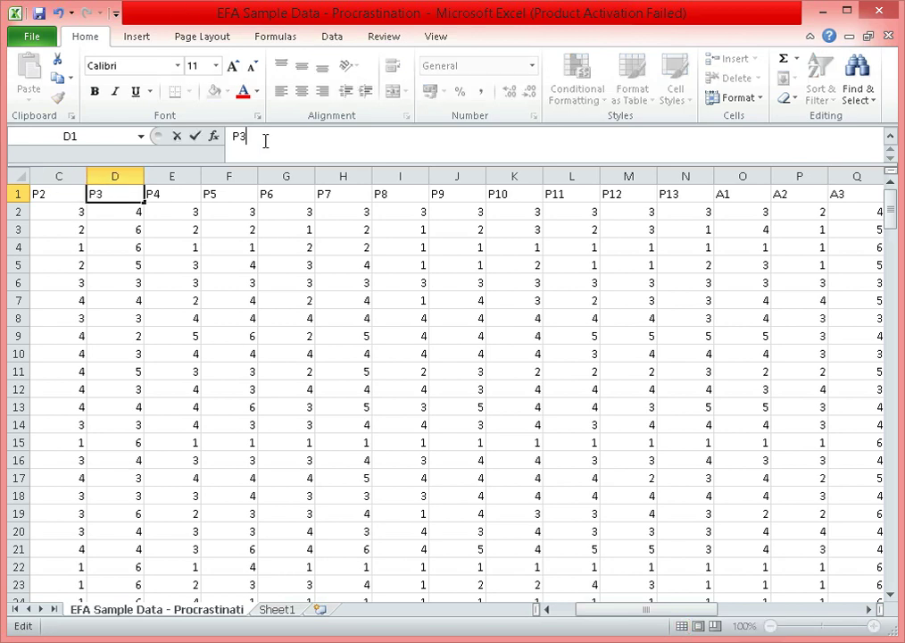
key(Return)
key(Up)
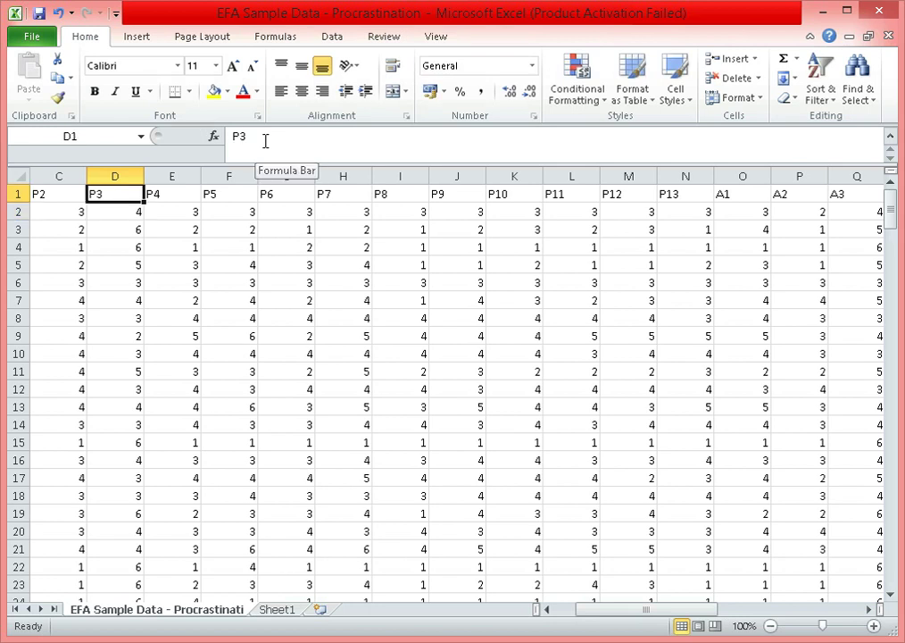
Check the item headers from P4 through A4, and return to the P1 response in row 9
key(Right)
key(Right)
key(Right)
key(Right)
key(Right)
key(Right)
key(Right)
key(Right)
key(Right)
key(Right)
key(Right)
key(Right)
key(Right)
key(Right)
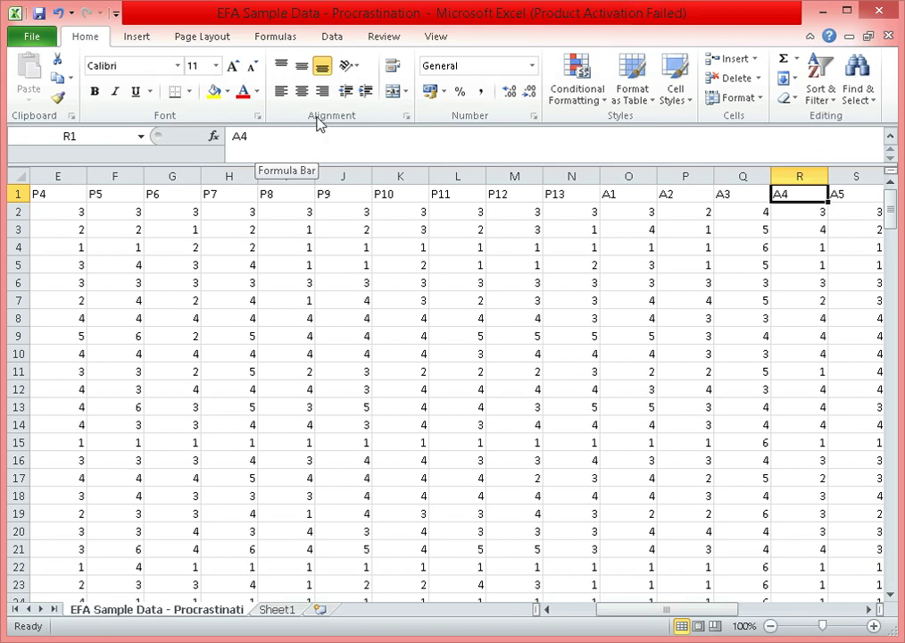
click(187, 332)
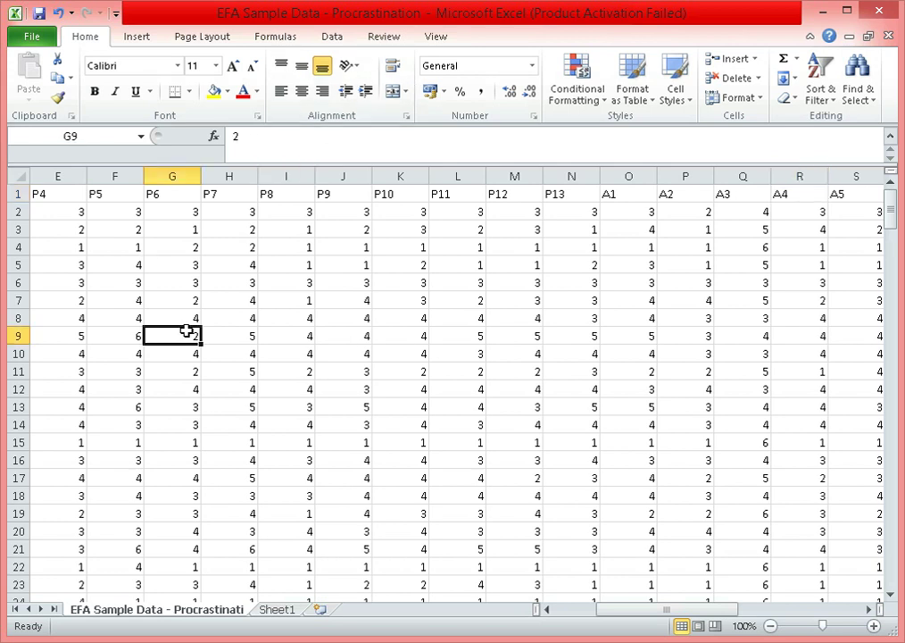
key(Left)
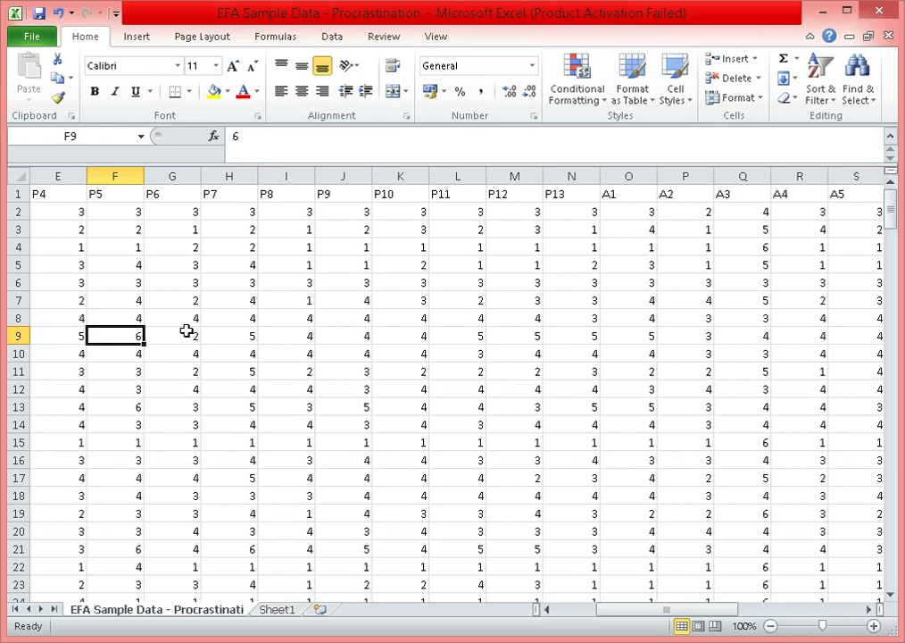
key(Left)
key(Left)
key(Left)
key(Left)
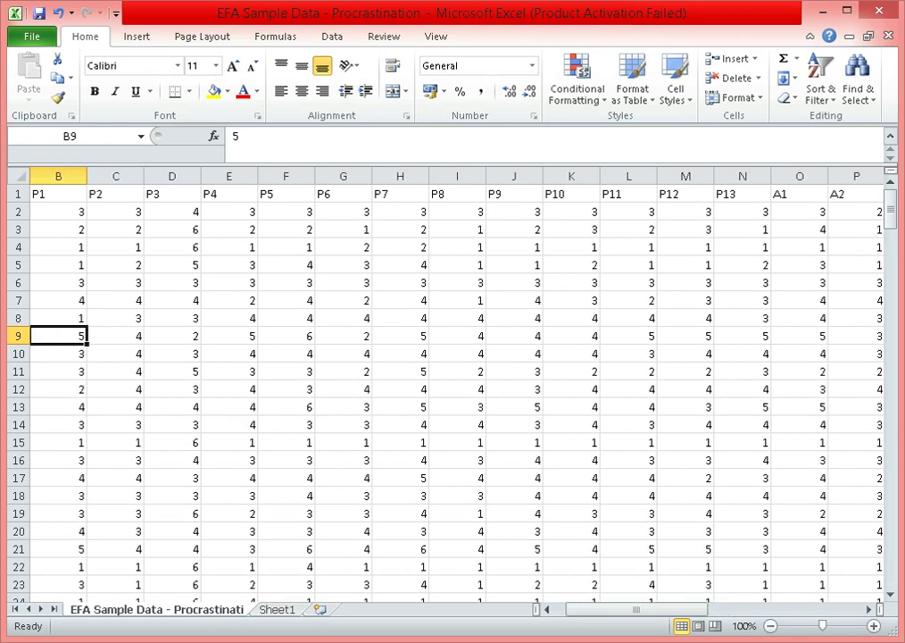
Consult the "Reverse score if necessary" line in the EFA Steps document in Word, and return to the item responses in Excel
mouse_move(212, 636)
click(253, 572)
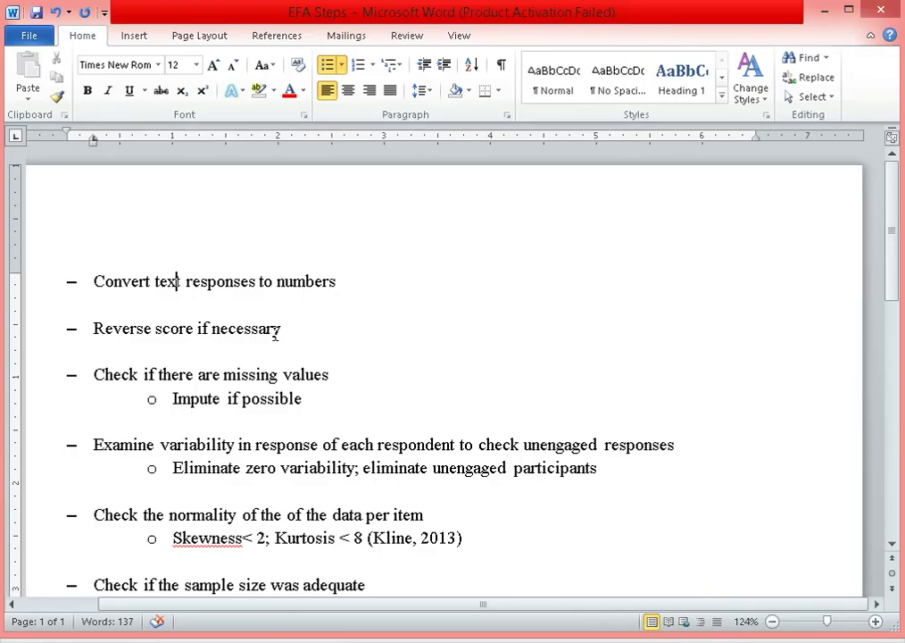
click(312, 330)
key(alt+Tab)
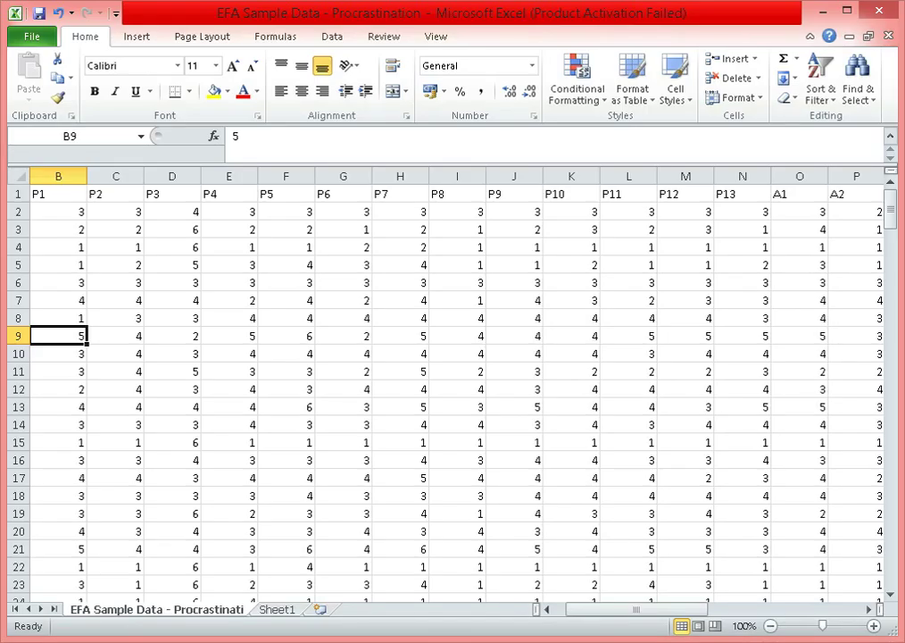
click(295, 408)
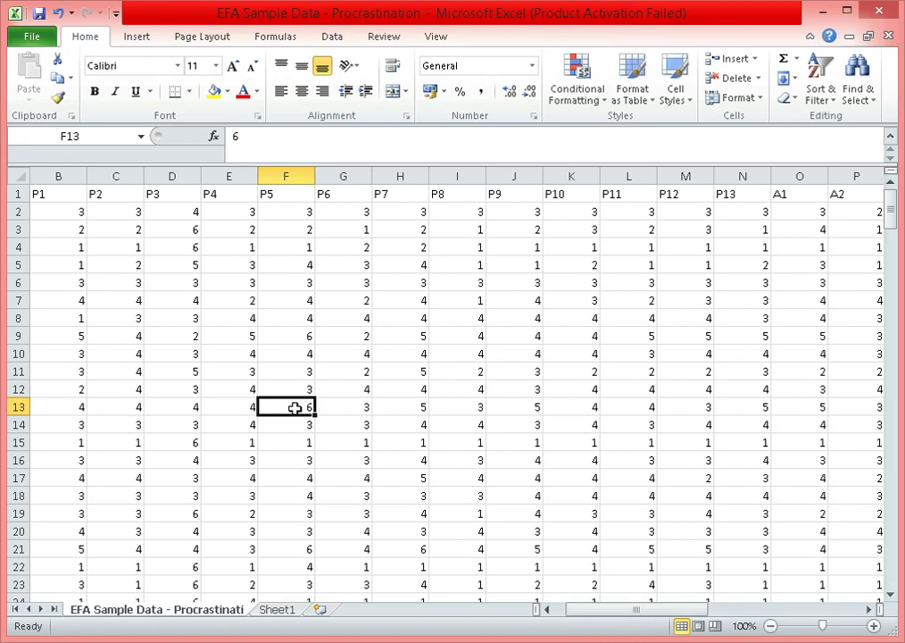
key(Left)
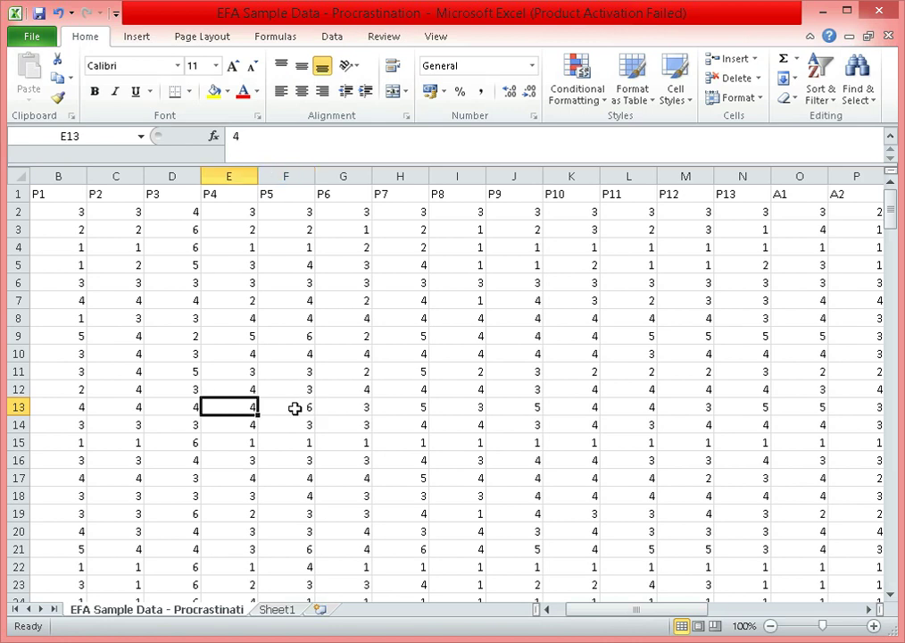
Insert a blank column between the P3 and P4 item columns
click(313, 299)
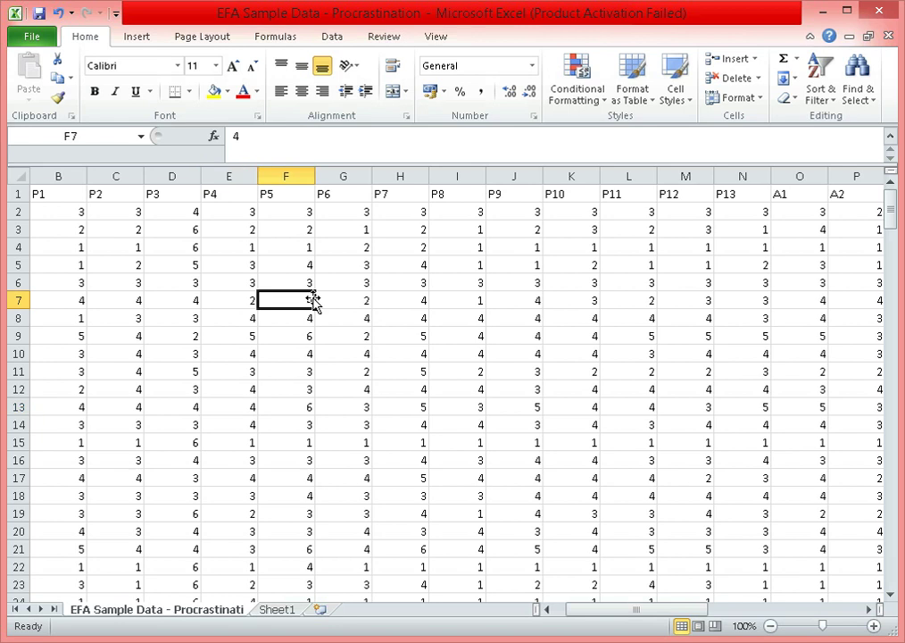
click(179, 196)
key(Left)
key(Right)
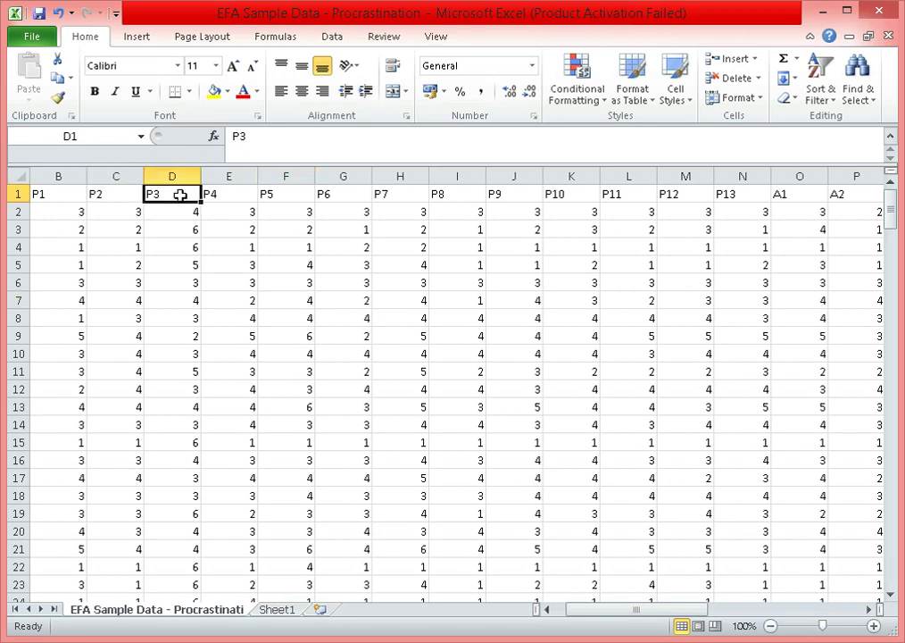
click(235, 174)
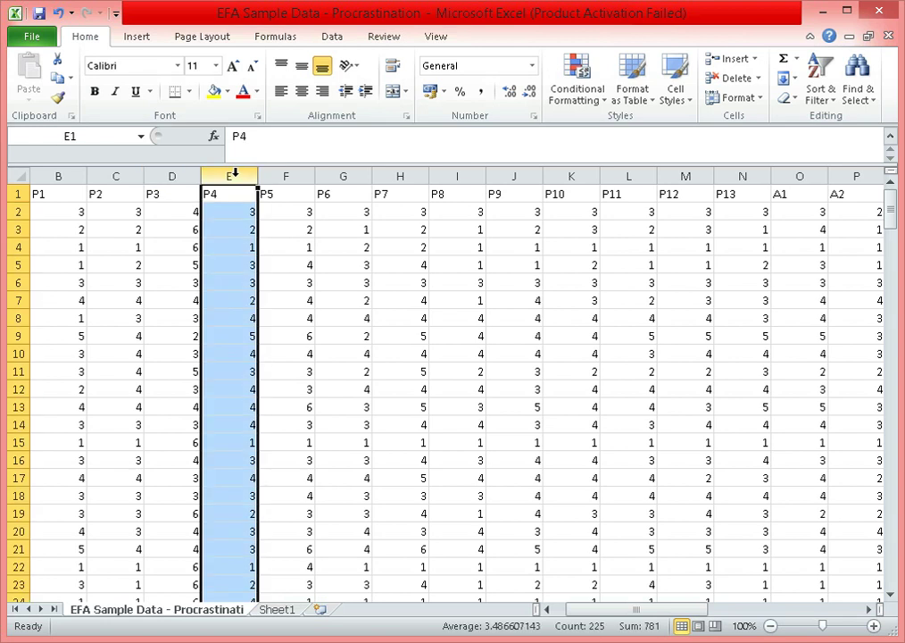
right_click(236, 177)
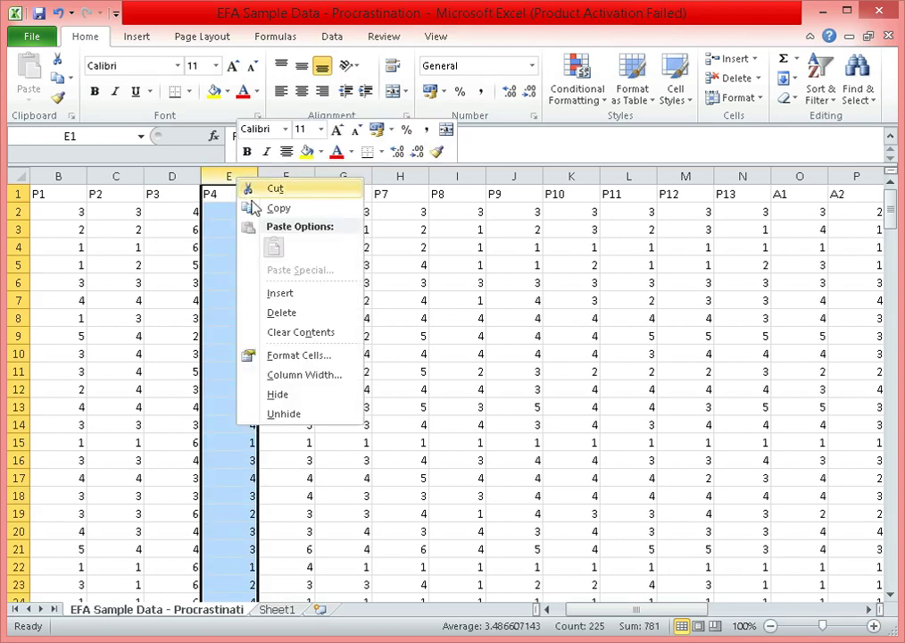
click(280, 293)
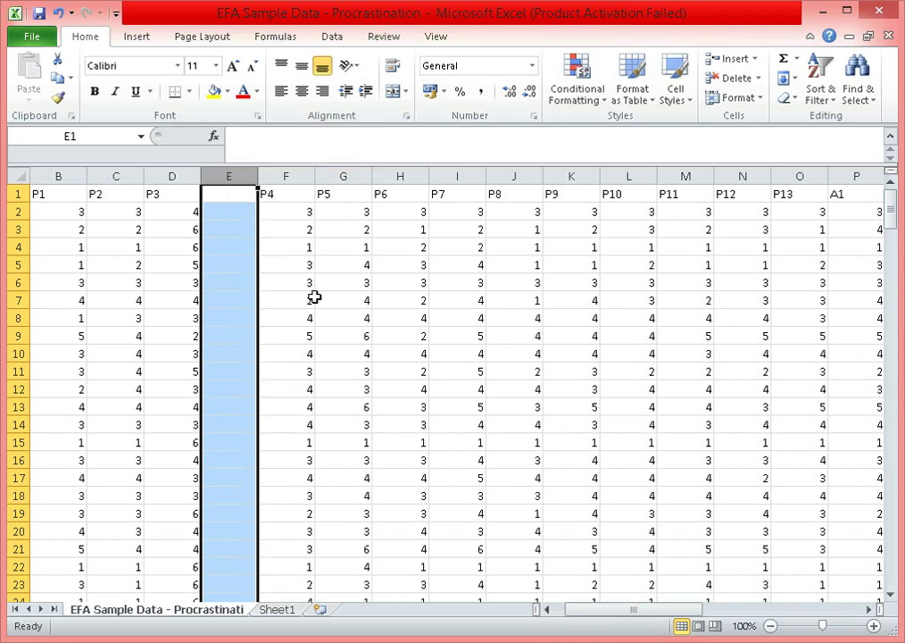
Reverse-score P3 in the blank column with the formula =7-D2 in E2, filled down through all response rows
click(188, 213)
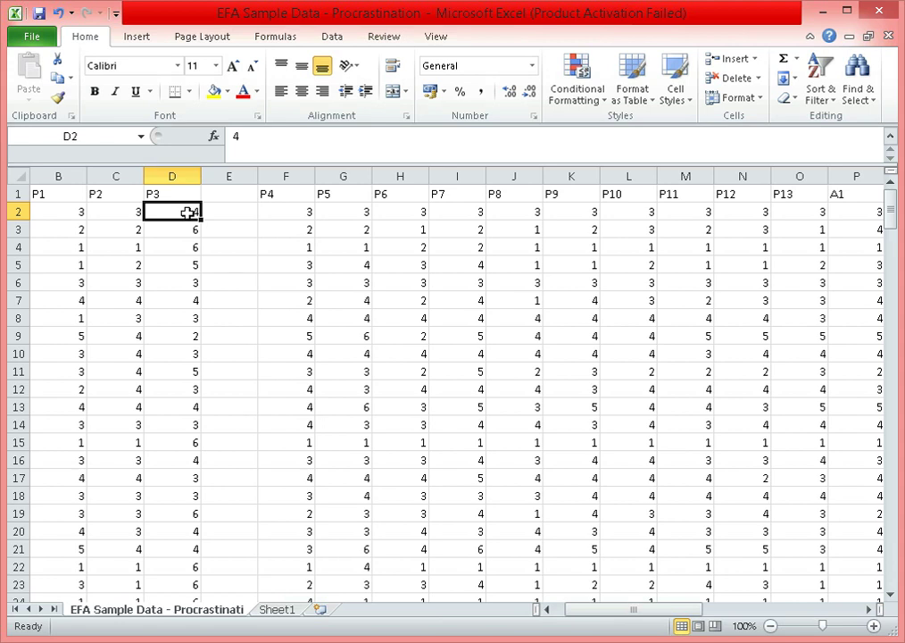
key(Down)
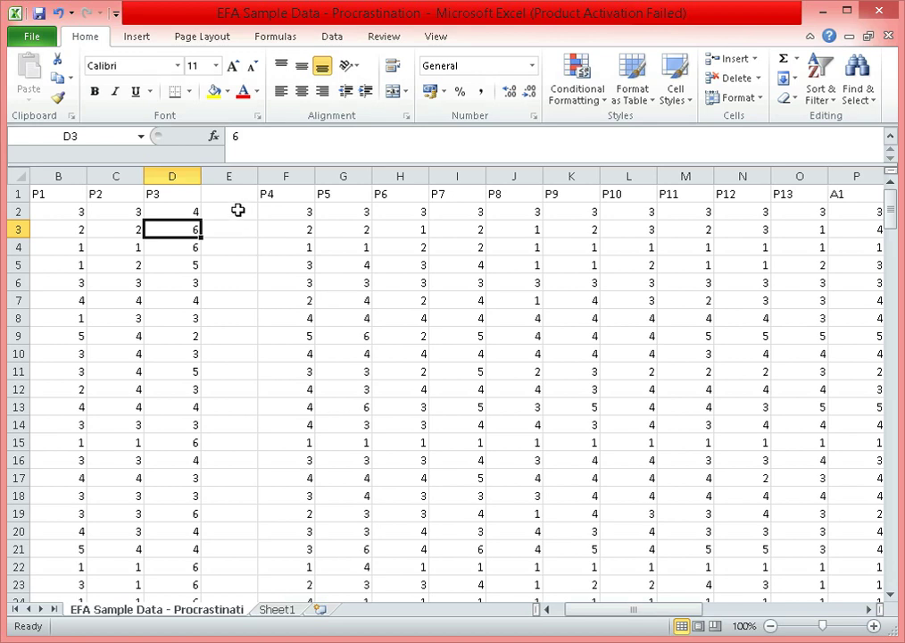
click(236, 210)
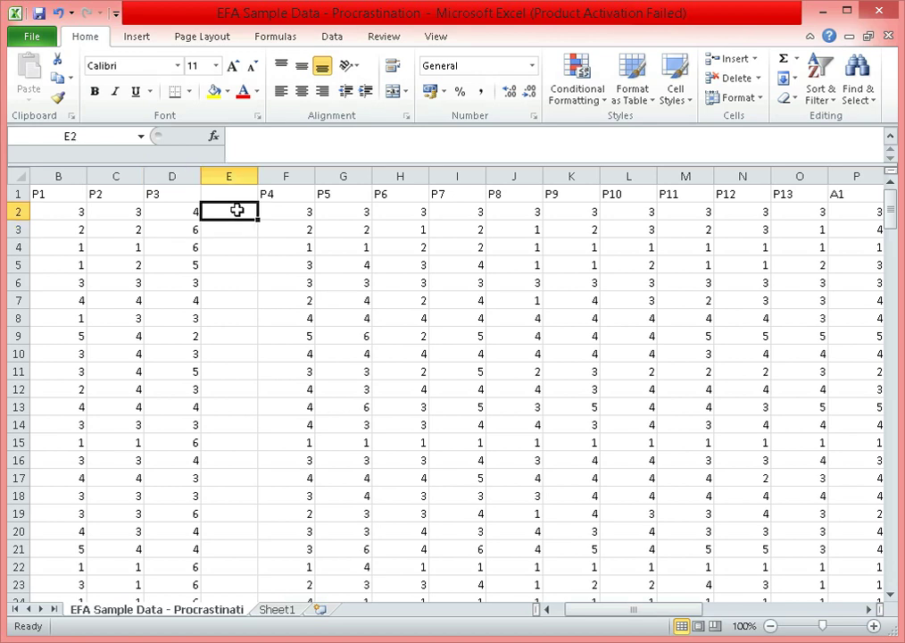
click(185, 231)
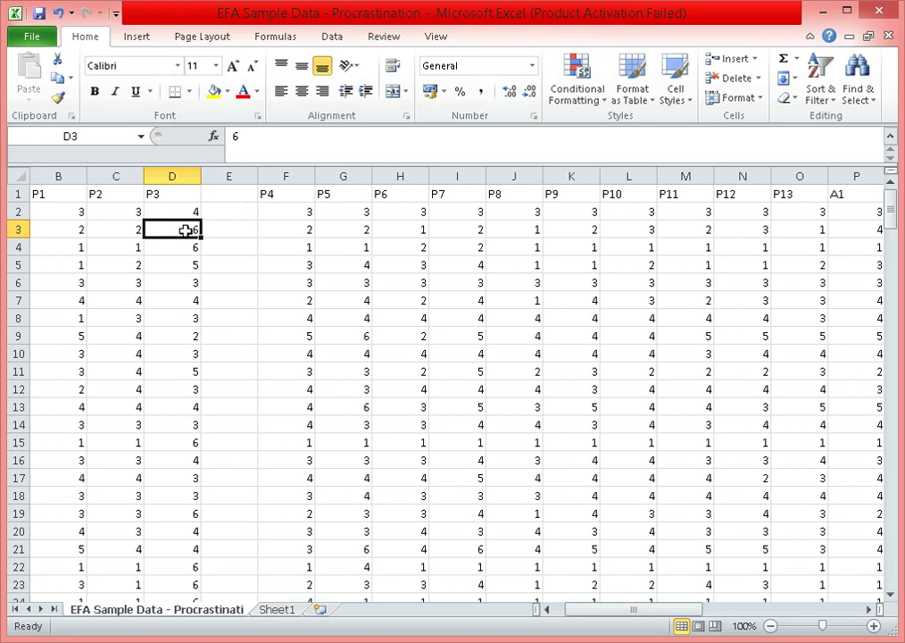
click(236, 210)
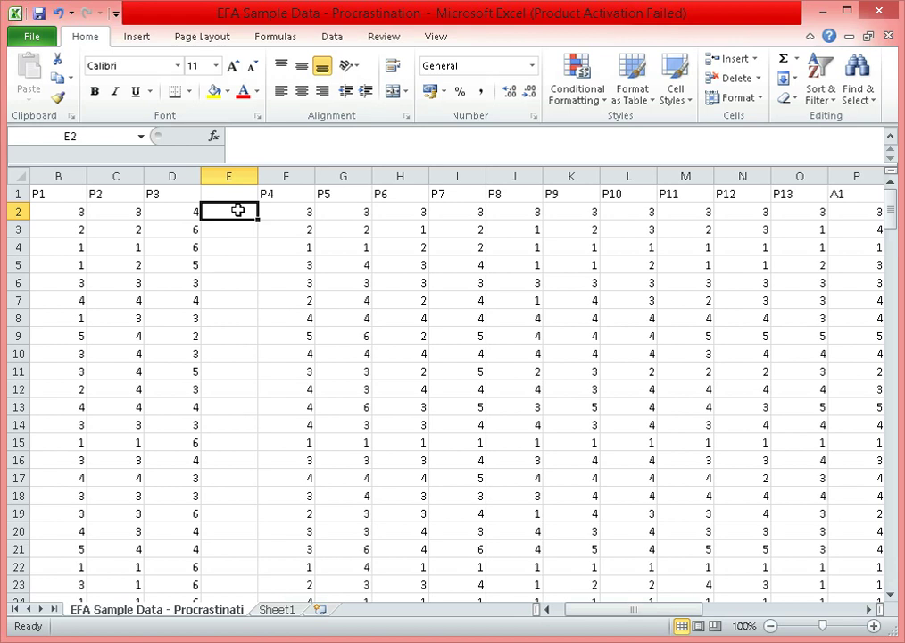
text(=)
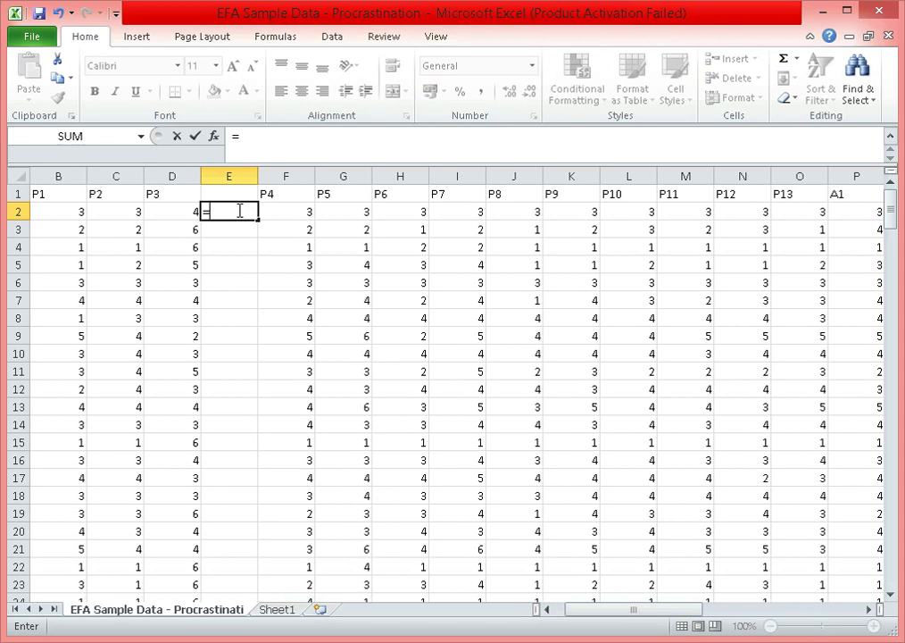
text(7-)
click(180, 212)
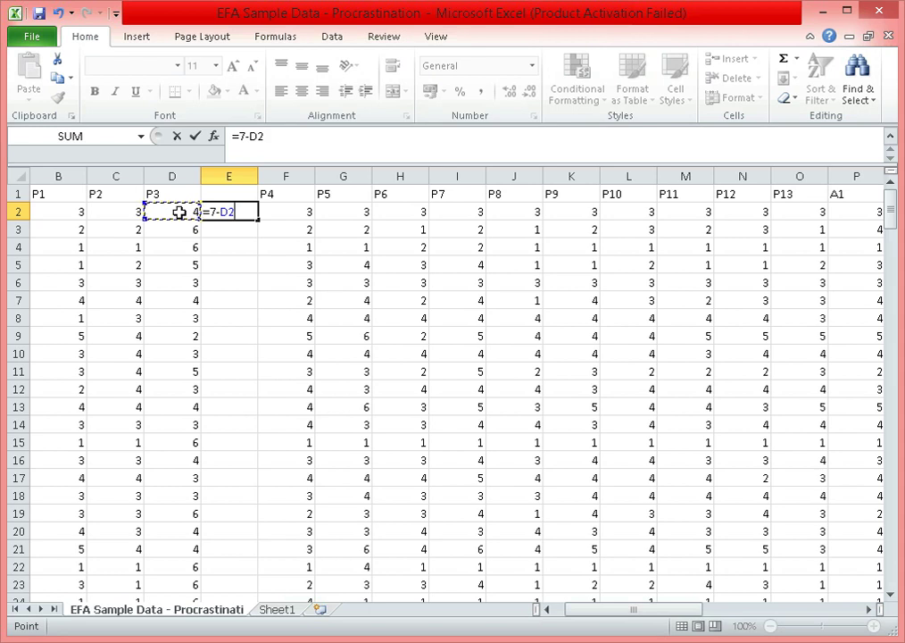
key(Return)
click(234, 211)
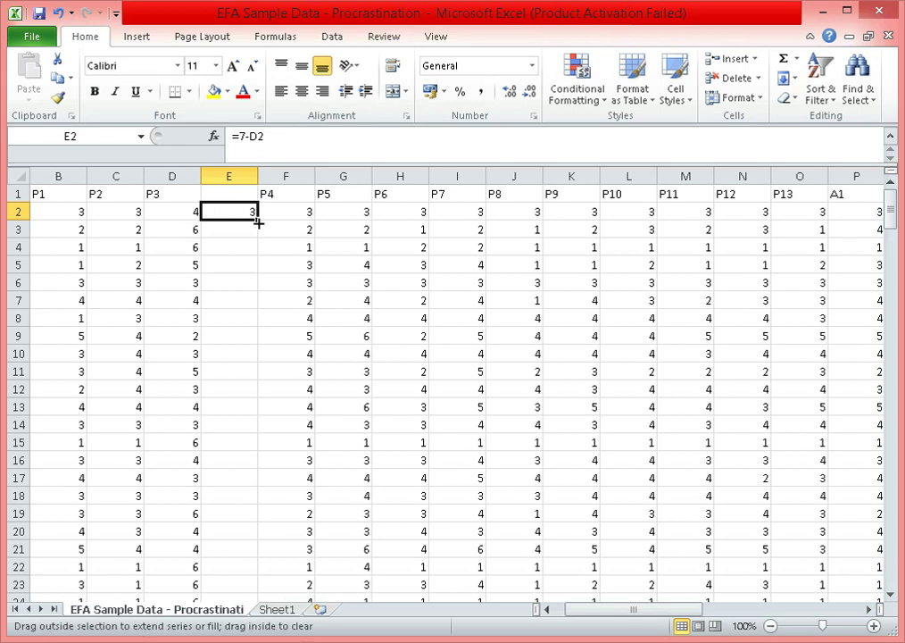
double_click(258, 222)
Check the reversed P3 scores down column E against the original responses, and return to the column's empty header cell
click(234, 265)
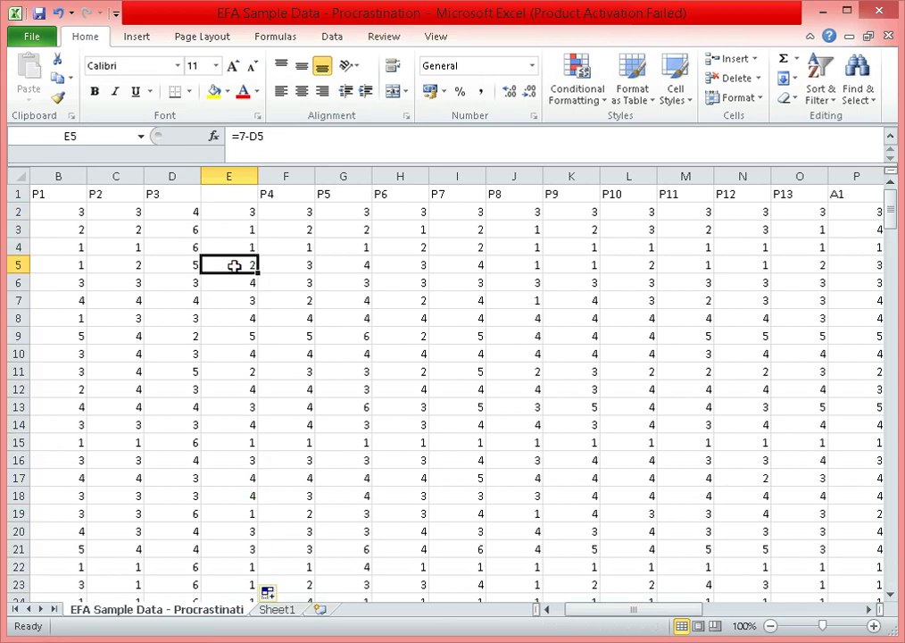
key(Down)
key(Down)
key(Down)
key(Down)
key(Down)
key(Down)
key(Down)
key(Down)
key(Down)
key(Down)
key(Down)
key(Down)
key(Down)
key(Down)
key(Down)
key(Down)
key(Down)
key(Down)
key(Down)
key(Down)
key(Down)
key(Down)
key(Down)
key(Down)
key(Down)
key(Up)
key(Up)
key(Up)
key(Up)
key(Up)
key(Up)
key(Up)
key(Up)
key(Up)
key(Up)
key(Up)
key(Up)
key(Up)
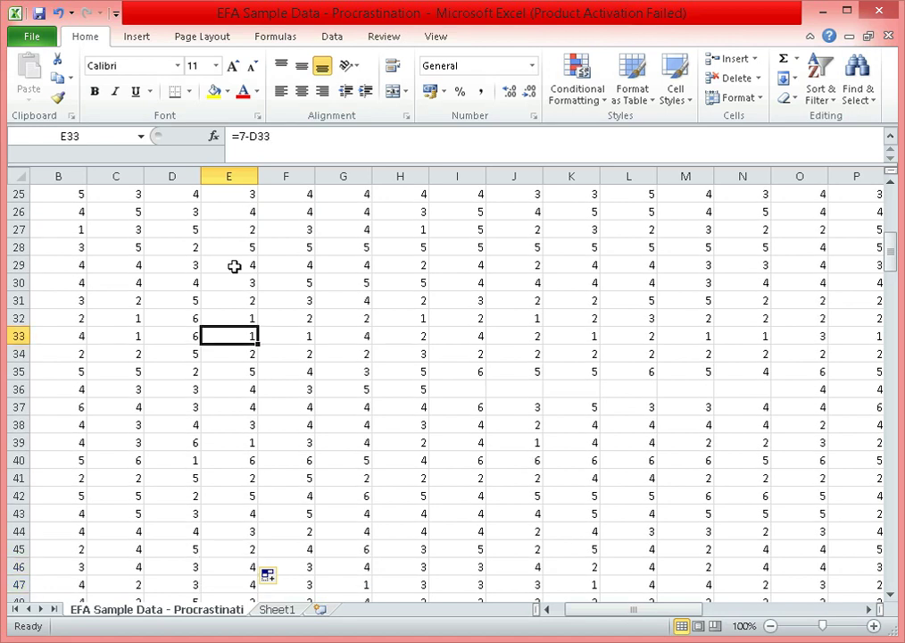
key(Up)
key(Up)
key(Up)
key(Up)
key(Up)
key(Up)
key(Up)
key(Up)
key(Up)
key(Up)
key(Up)
key(Up)
key(Up)
key(Up)
key(Up)
key(Up)
key(Up)
key(Up)
key(Up)
key(Up)
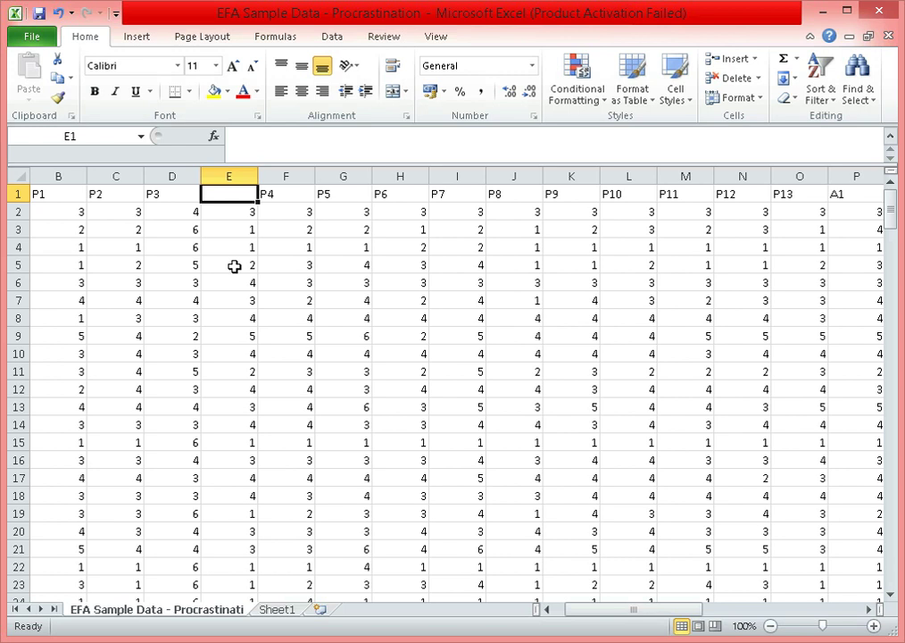
Name the reversed score column P3R in cell E1
text(P#)
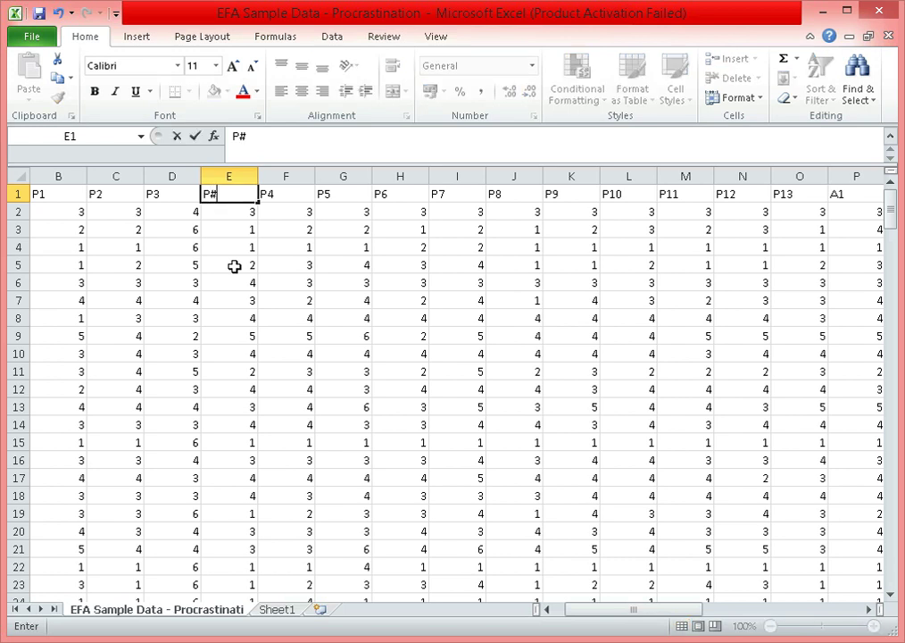
key(BackSpace)
text(3R)
key(Left)
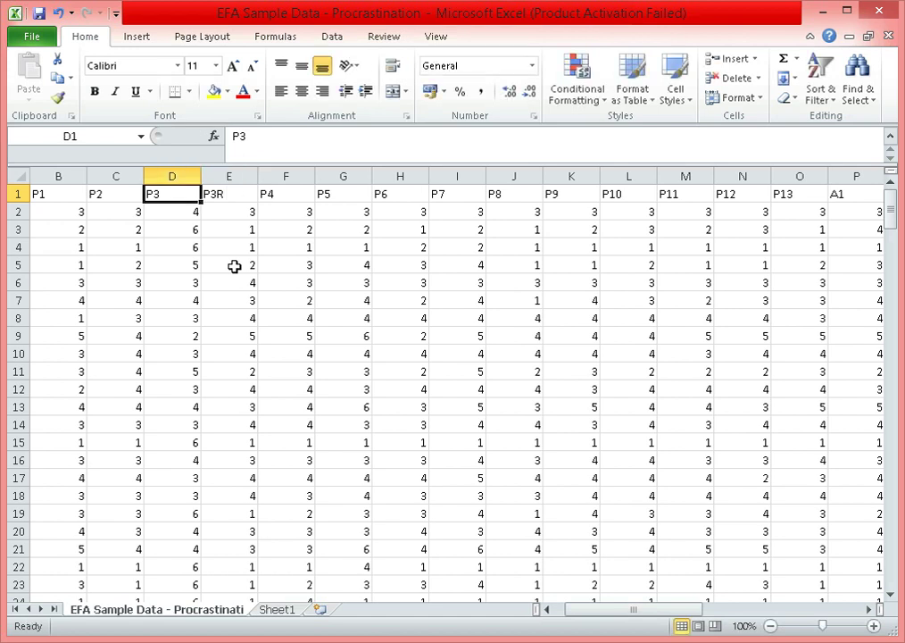
Replace the formulas in the P3R column with their values by copying the whole column and pasting values in place
click(170, 168)
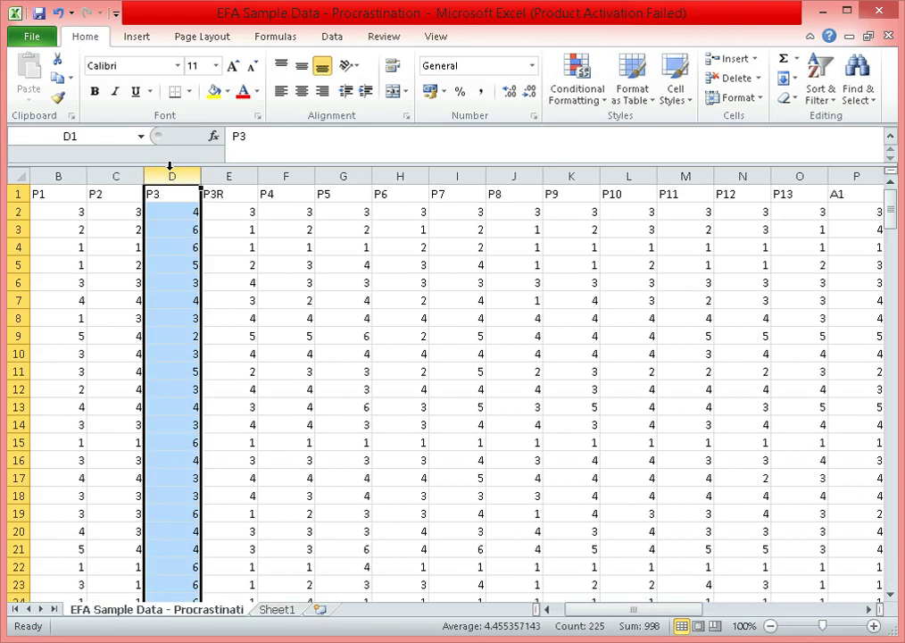
click(227, 189)
key(ctrl+shift+Down)
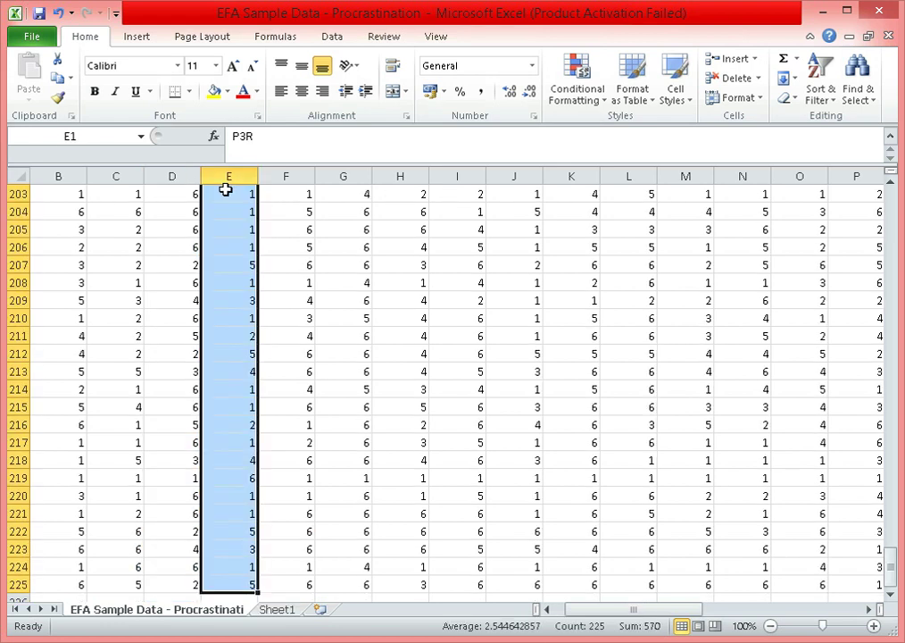
key(ctrl+c)
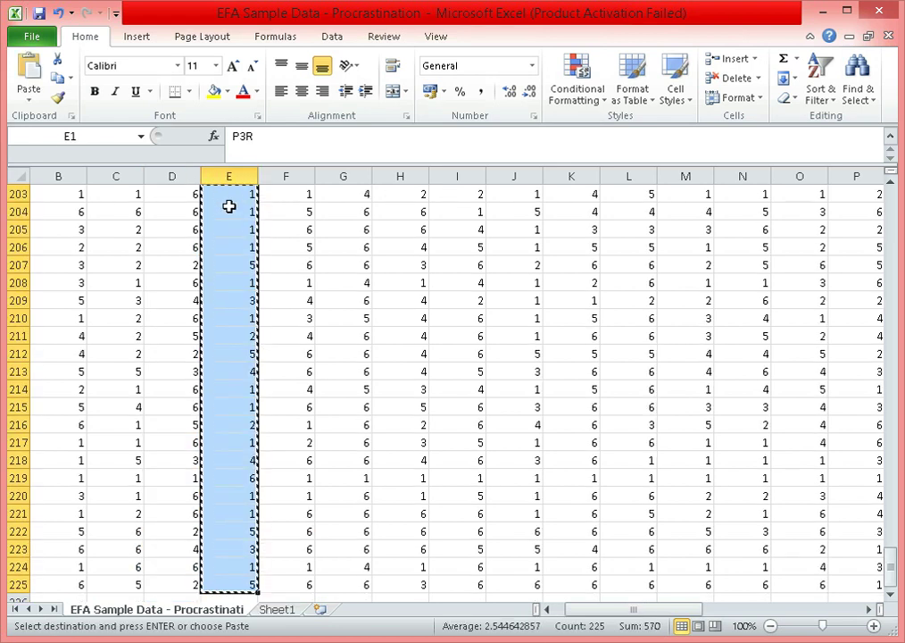
right_click(231, 208)
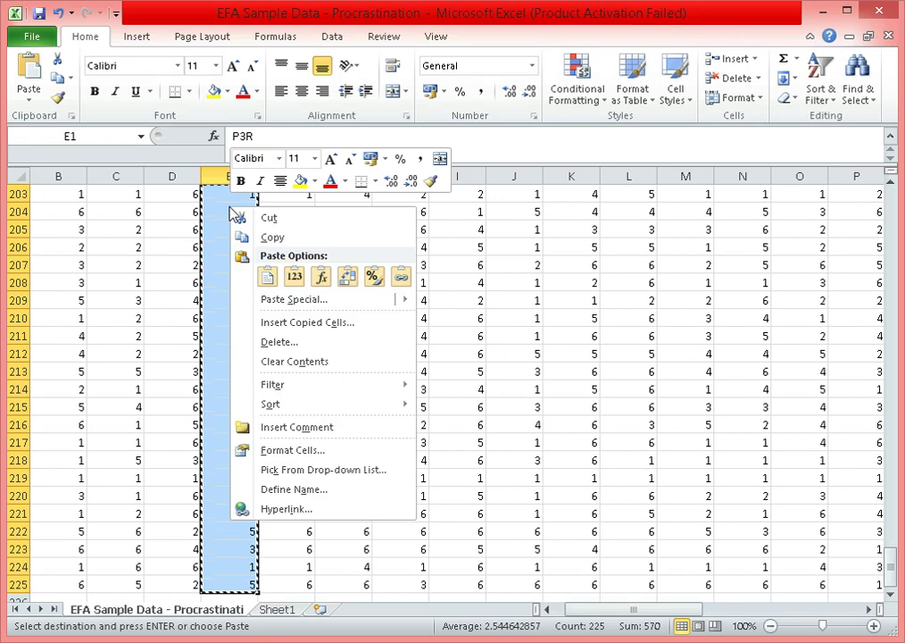
click(297, 277)
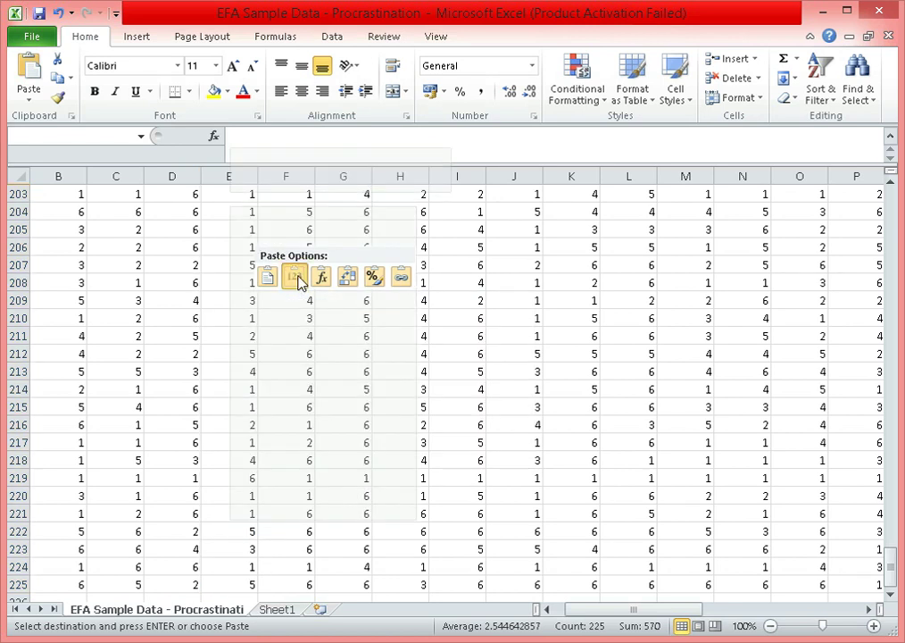
click(249, 261)
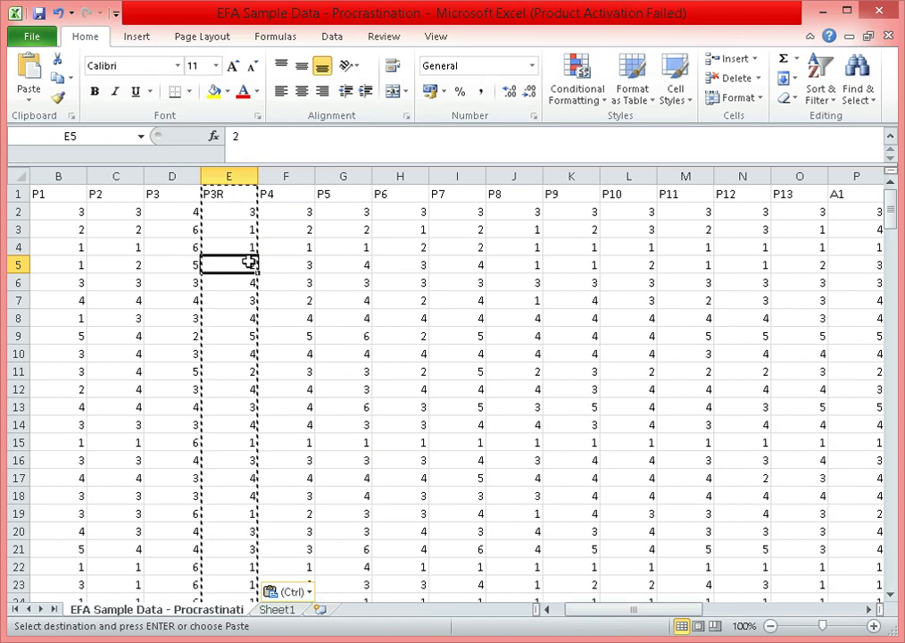
Delete the original P3 column so only the reversed version remains
click(178, 174)
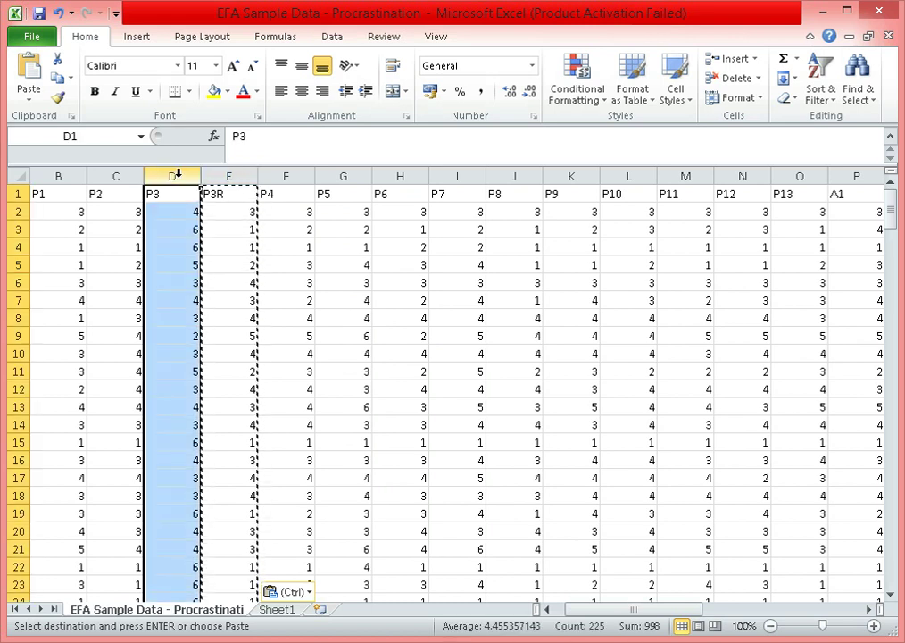
click(235, 225)
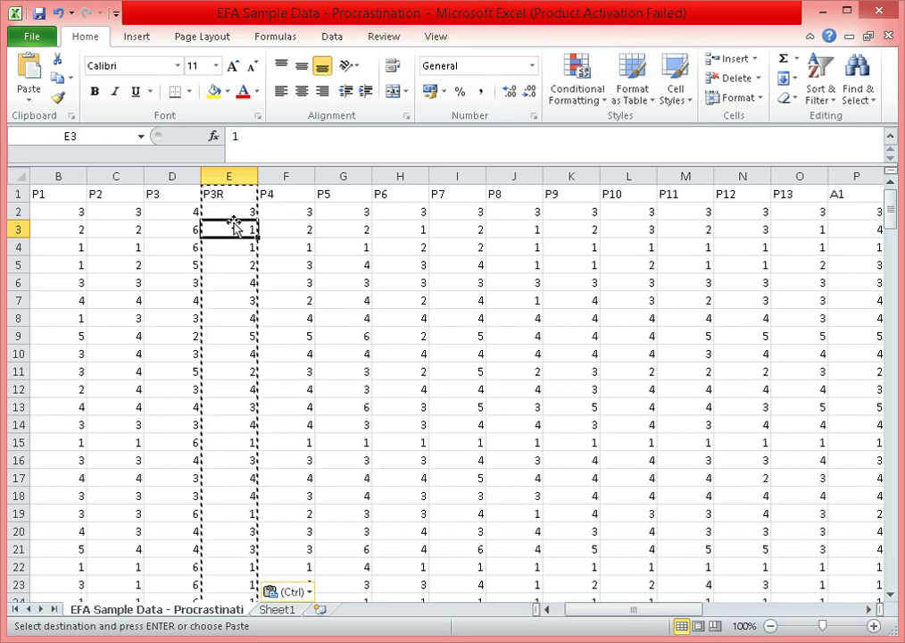
click(175, 175)
right_click(183, 178)
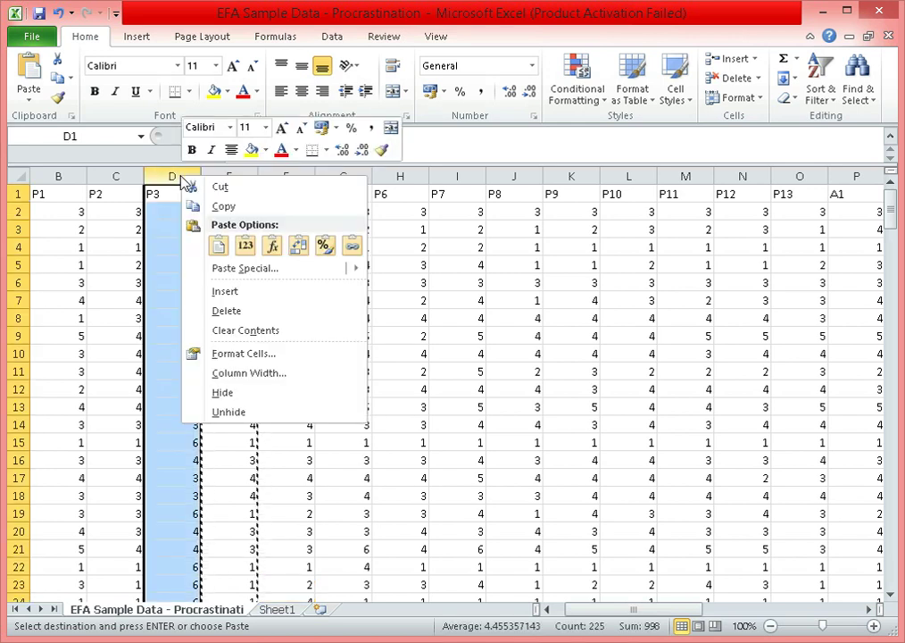
click(263, 311)
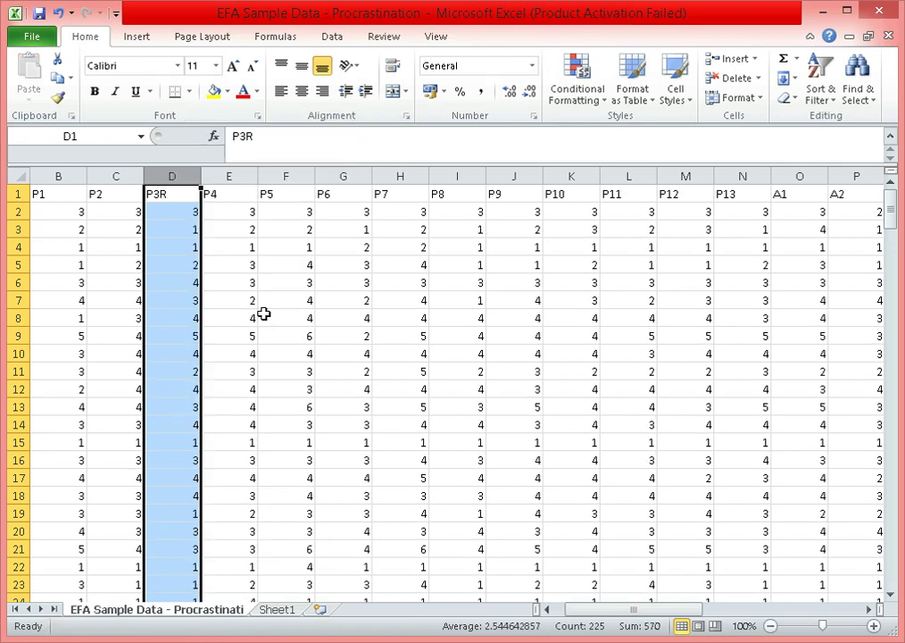
Insert a blank column between the A3 and A4 item columns
click(183, 301)
key(Right)
key(Right)
key(Right)
key(Right)
key(Right)
key(Right)
key(Right)
key(Right)
key(Right)
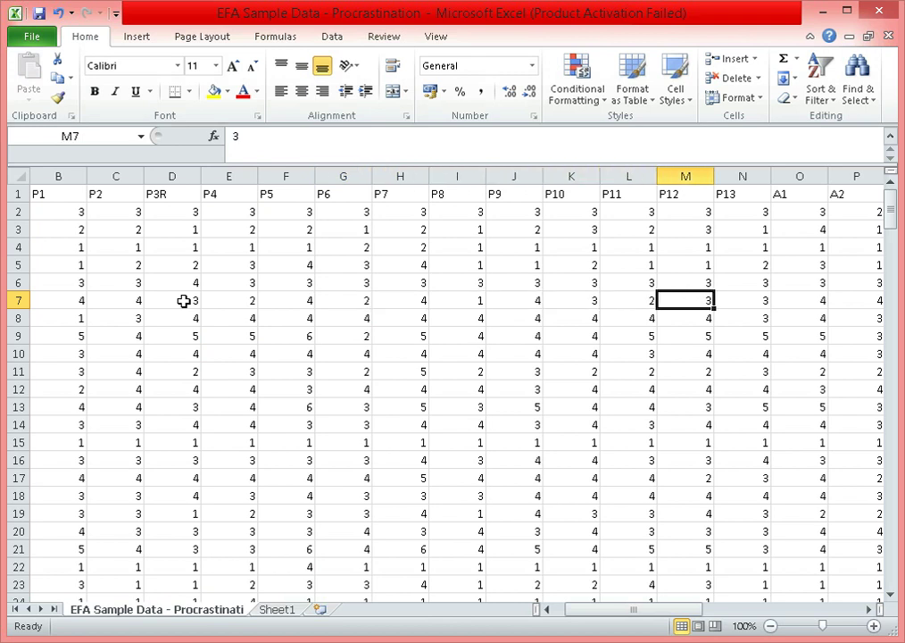
key(Right)
key(Right)
key(Right)
key(Right)
key(Right)
key(Left)
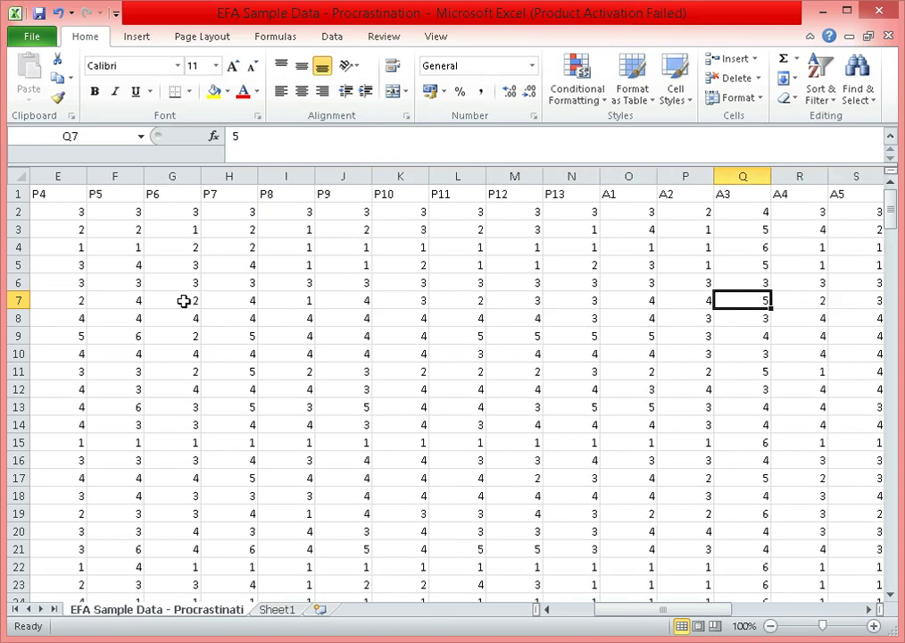
key(Right)
key(Up)
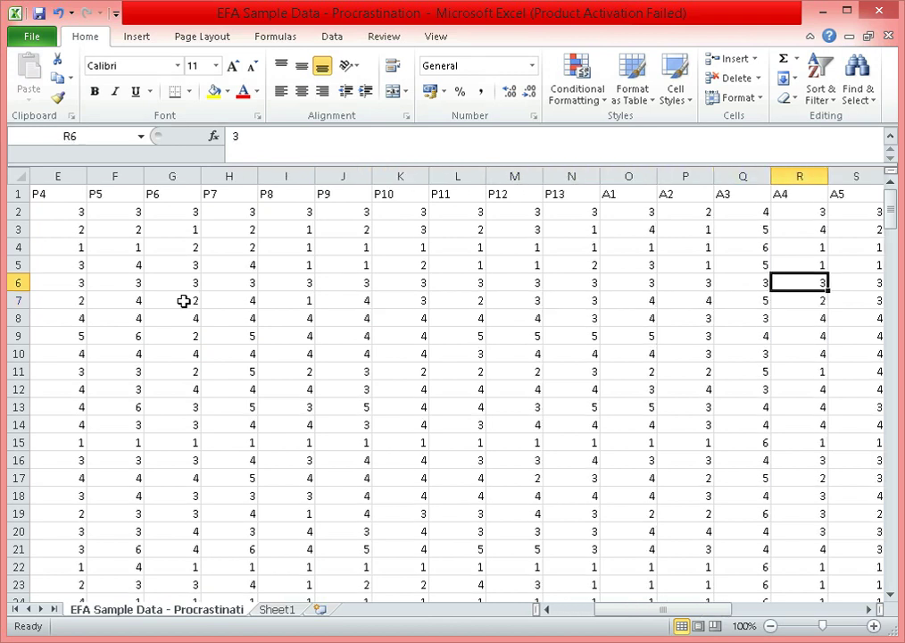
click(801, 176)
right_click(802, 178)
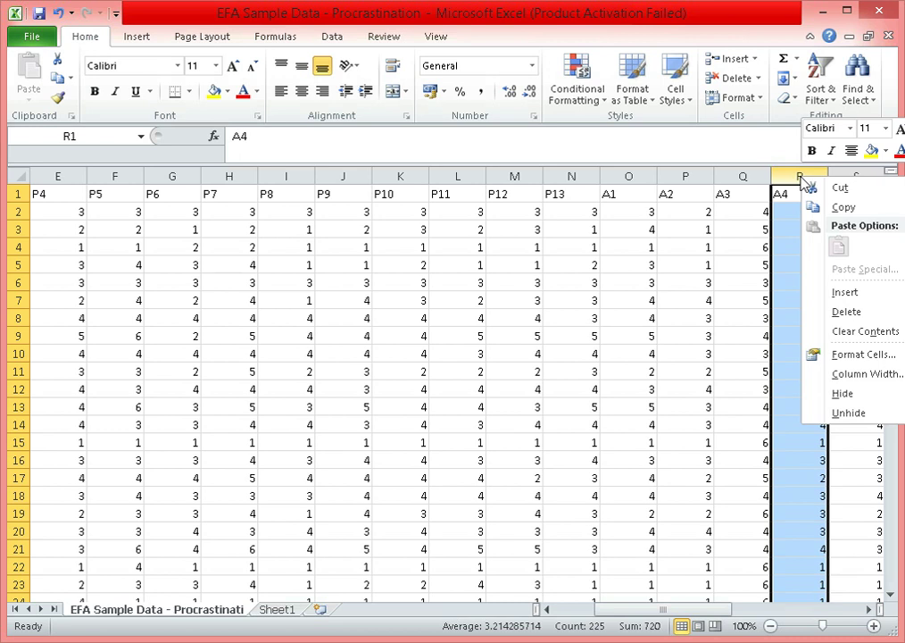
click(860, 293)
Reverse-score item A3 by entering =7-Q2 in cell R2 and filling the formula down to the last data row
click(804, 210)
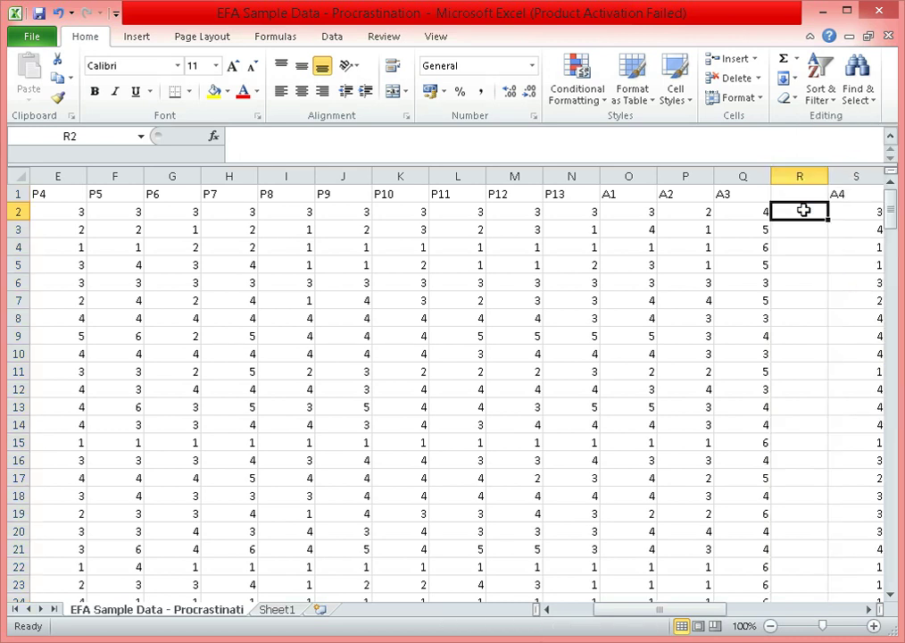
text(=7)
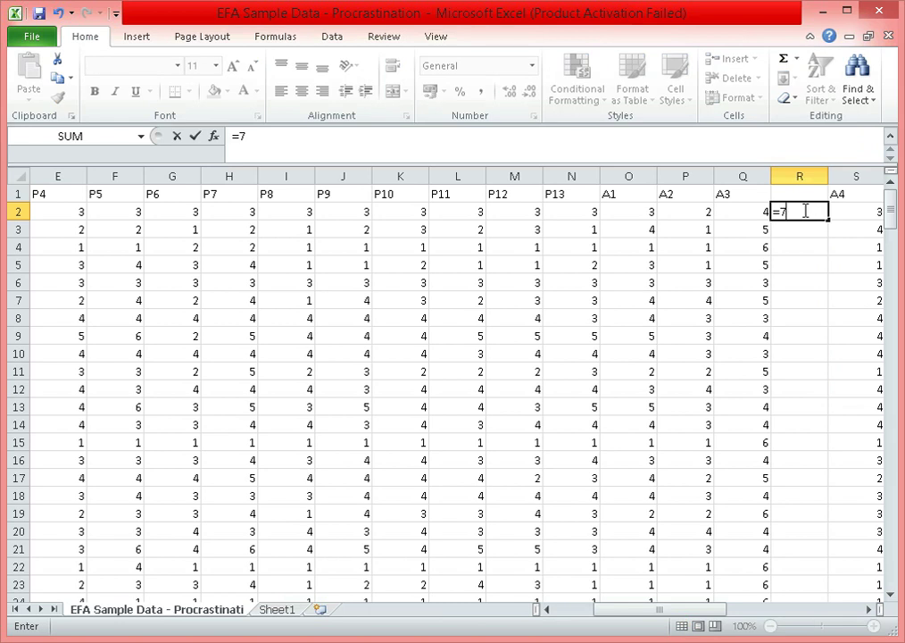
text(-)
click(740, 210)
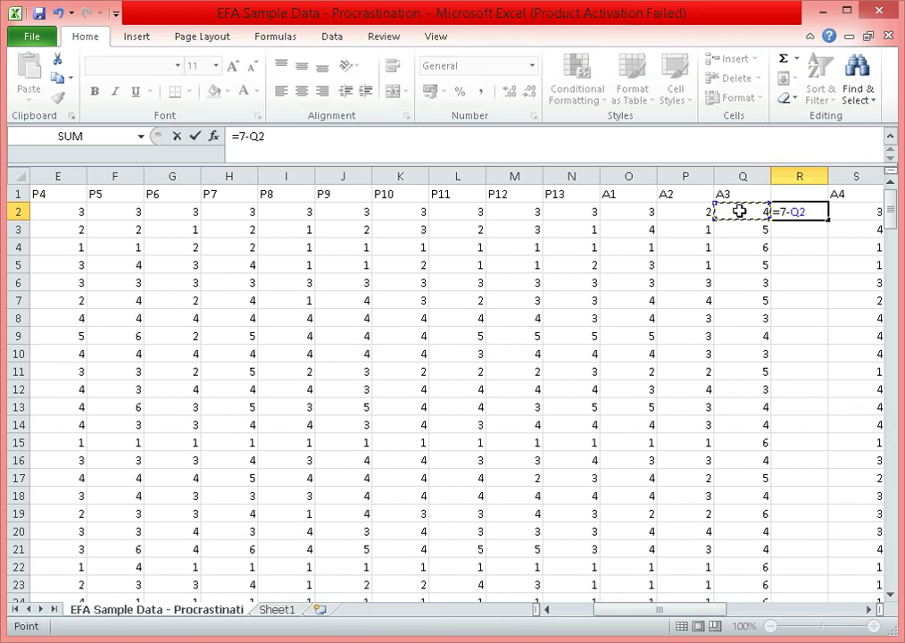
key(Return)
click(813, 211)
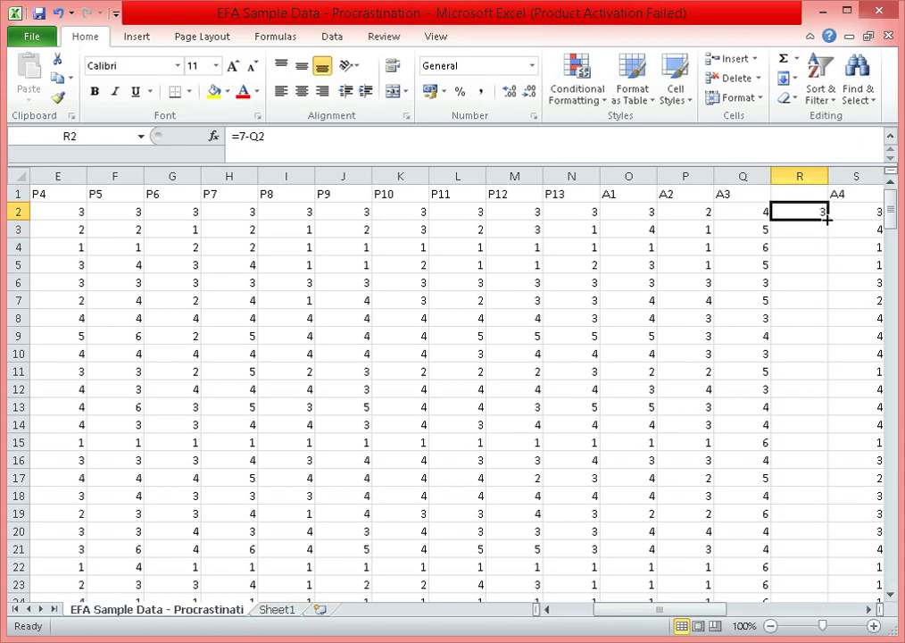
double_click(829, 219)
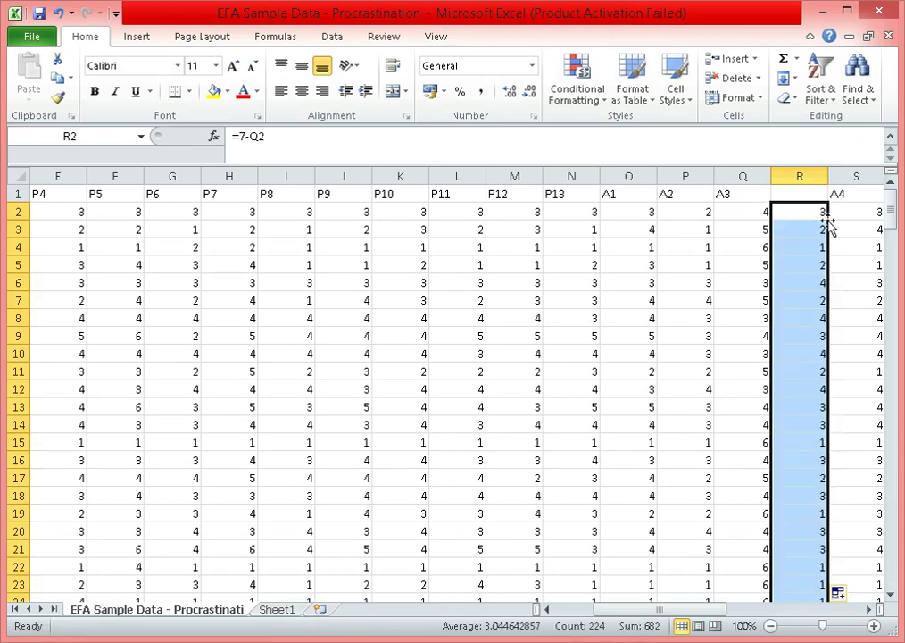
Name the reversed score column A3R in cell R1
click(802, 193)
text(A)
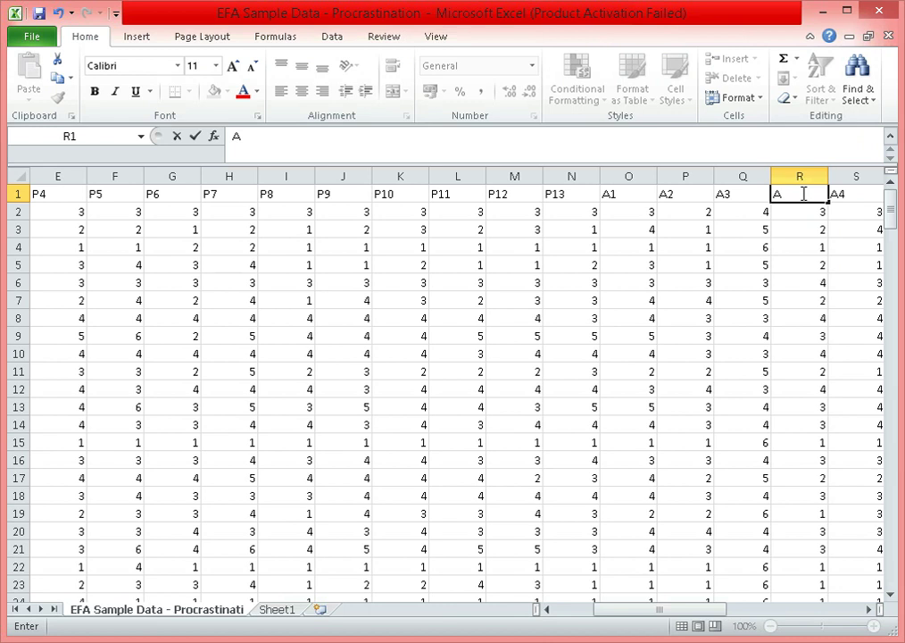
text(3R)
key(Return)
Replace the formulas in the A3R column with their values by copying the whole column and pasting values in place
click(791, 193)
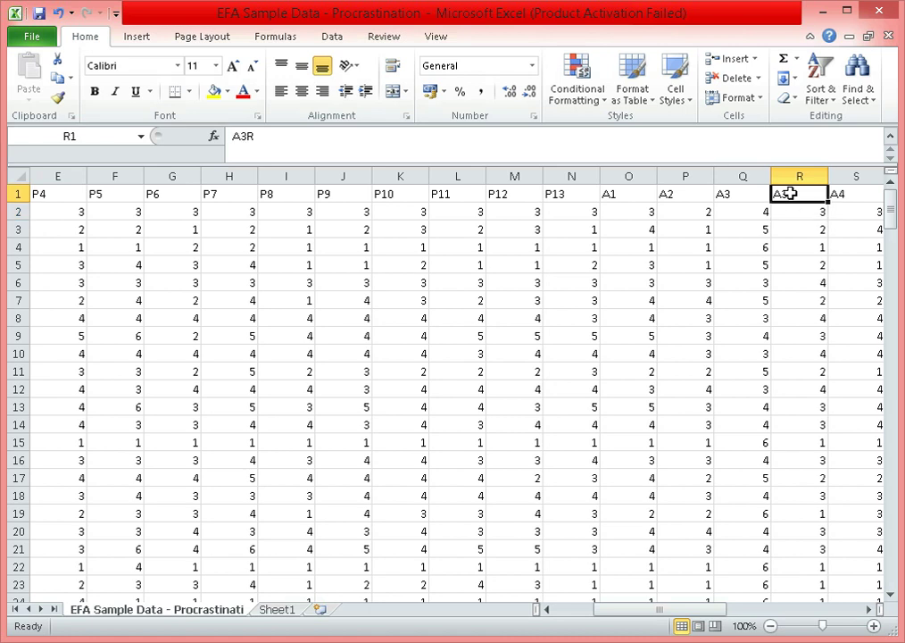
key(ctrl+shift+Down)
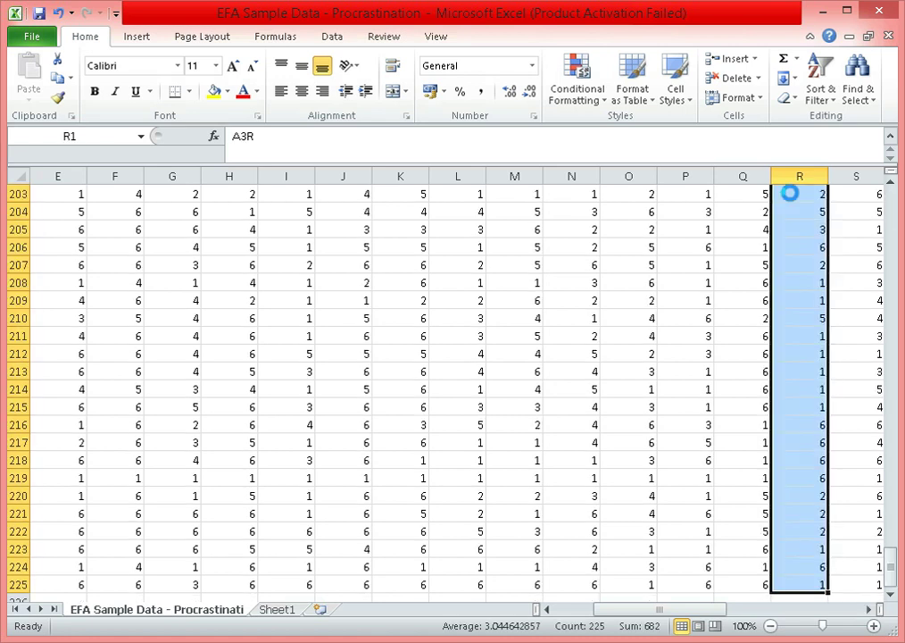
key(ctrl+c)
right_click(802, 222)
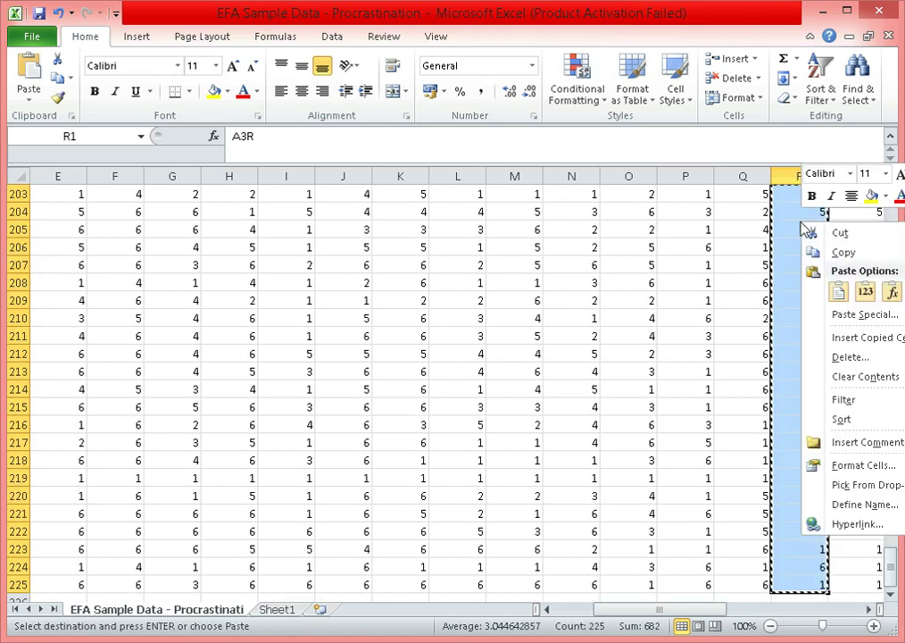
click(866, 293)
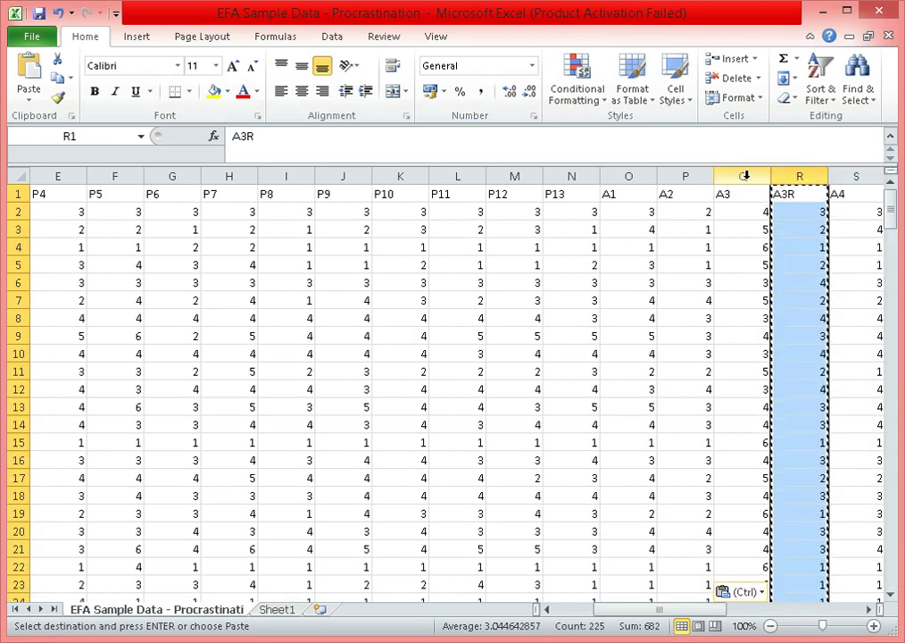
Delete the original A3 column so only the reversed version remains
click(745, 176)
right_click(745, 176)
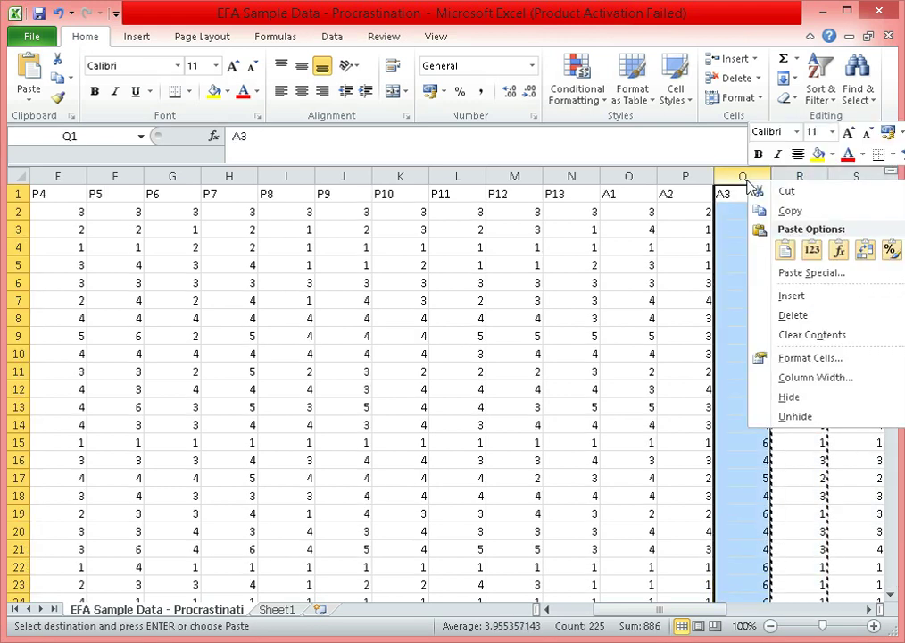
click(793, 315)
Look across the item columns around A3R to check the order of the remaining A items
click(747, 320)
key(Right)
key(Right)
key(Right)
key(Left)
key(Left)
key(Right)
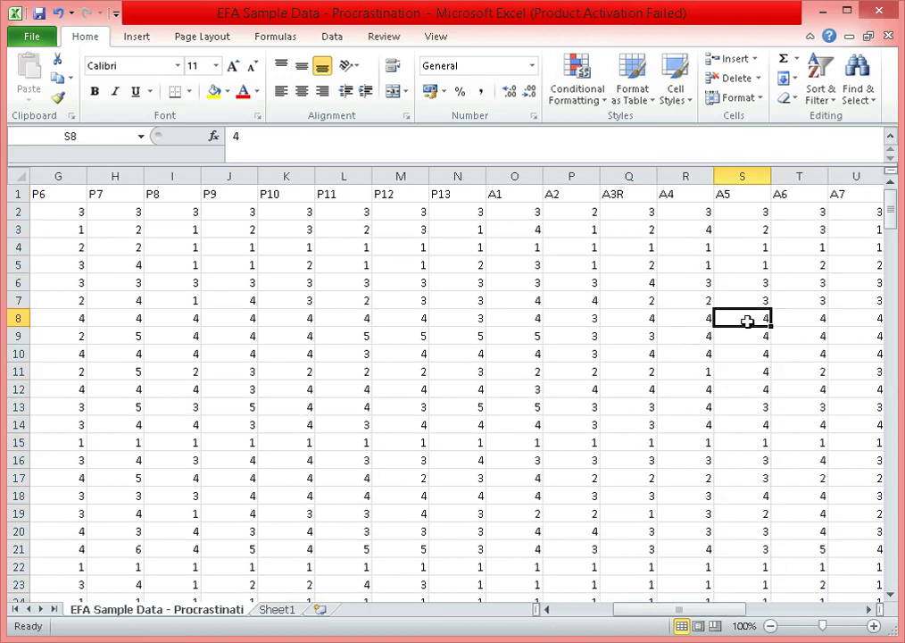
key(Right)
key(Right)
key(Right)
key(Right)
key(Right)
key(Left)
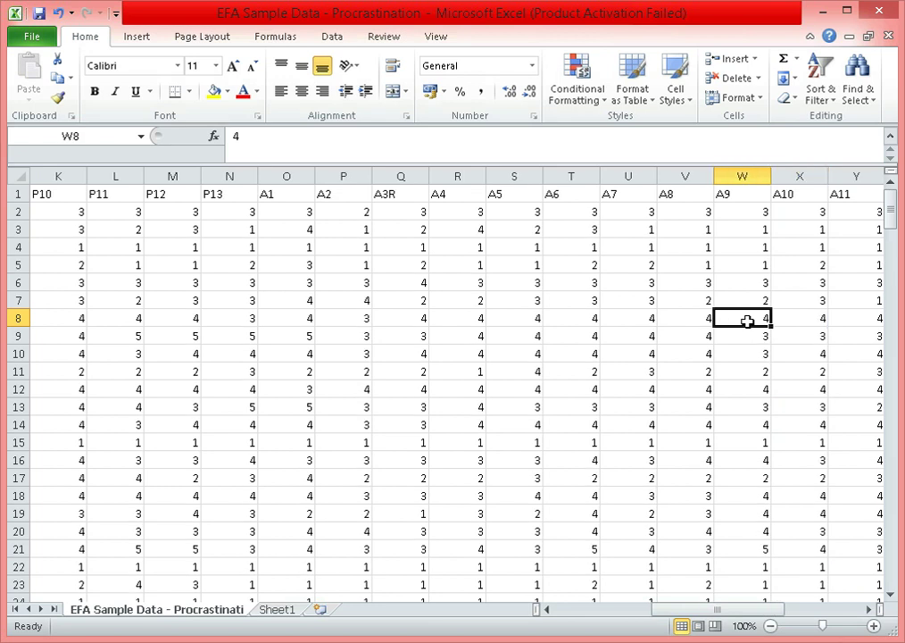
key(Left)
key(Left)
key(Left)
key(Left)
key(Left)
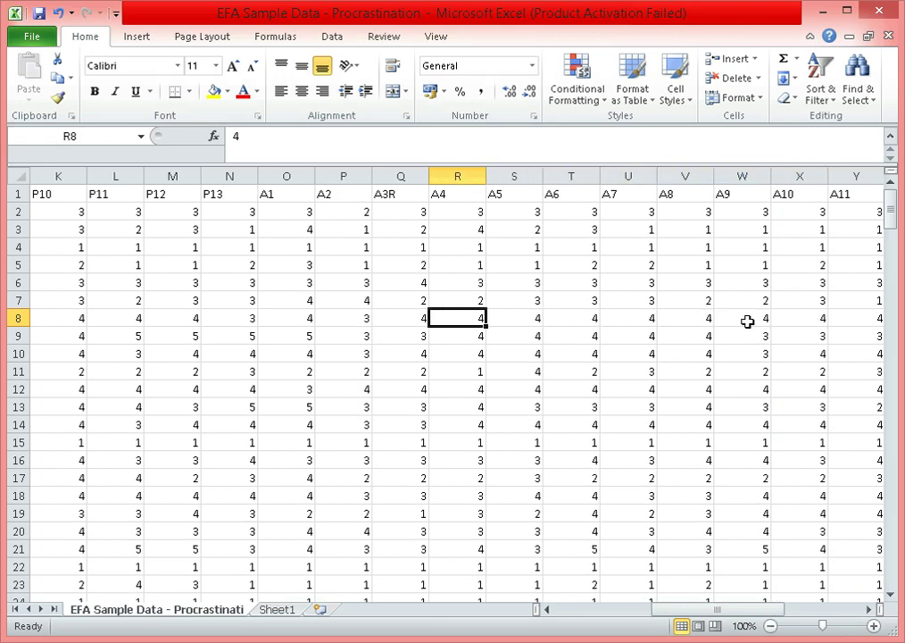
Check the preparation checklist in the EFA Steps document in Word and return to the Excel workbook
key(alt+Tab)
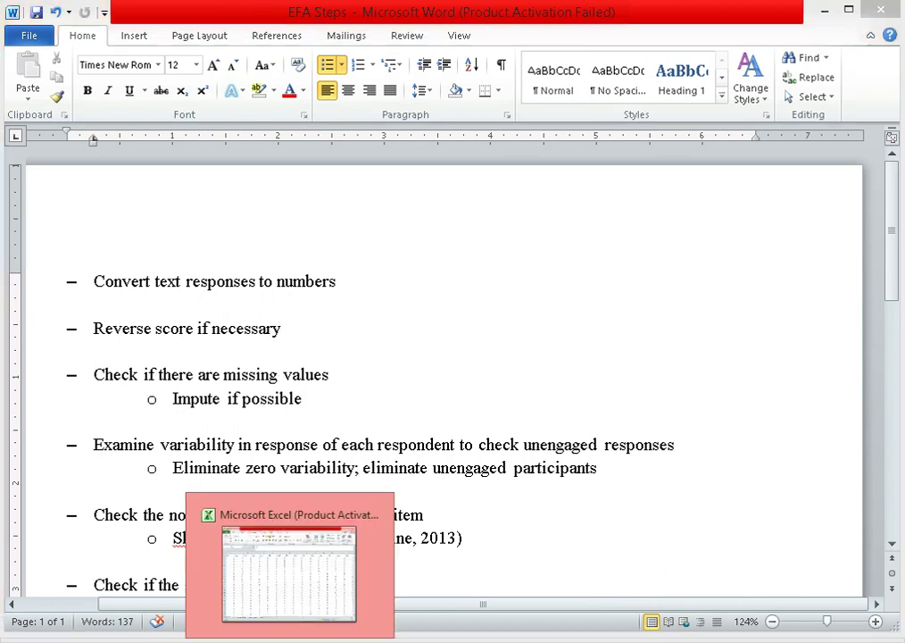
click(268, 559)
click(568, 353)
Enter the formula =(COUNT(B2:AD2)/20)*100 in cell AE2 to calculate the first respondent's percentage of answered items
key(Right)
key(Right)
key(Right)
key(Right)
key(Right)
key(Right)
key(Right)
key(Right)
key(Right)
key(Right)
key(Right)
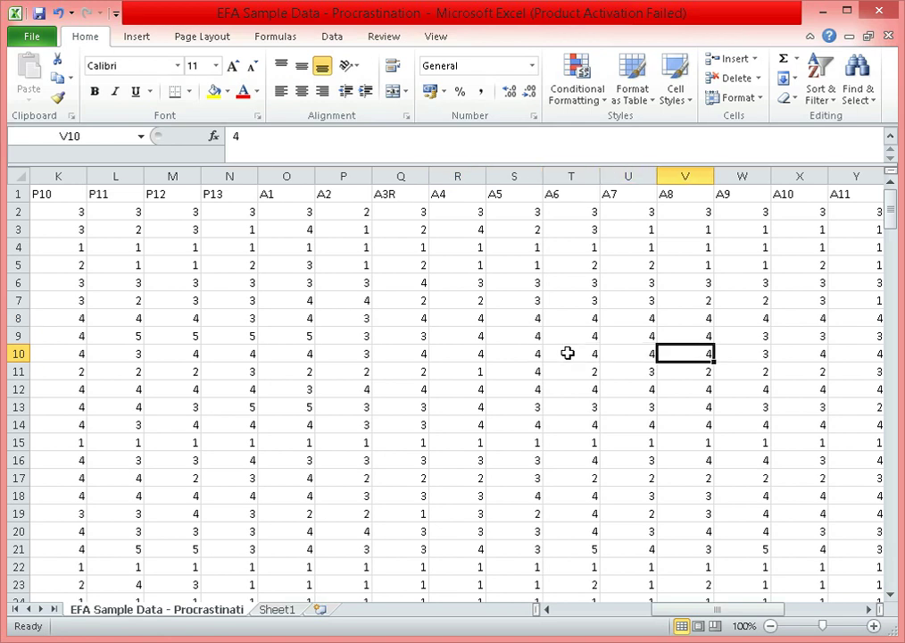
key(Up)
key(Up)
key(Up)
key(Up)
key(Up)
key(Up)
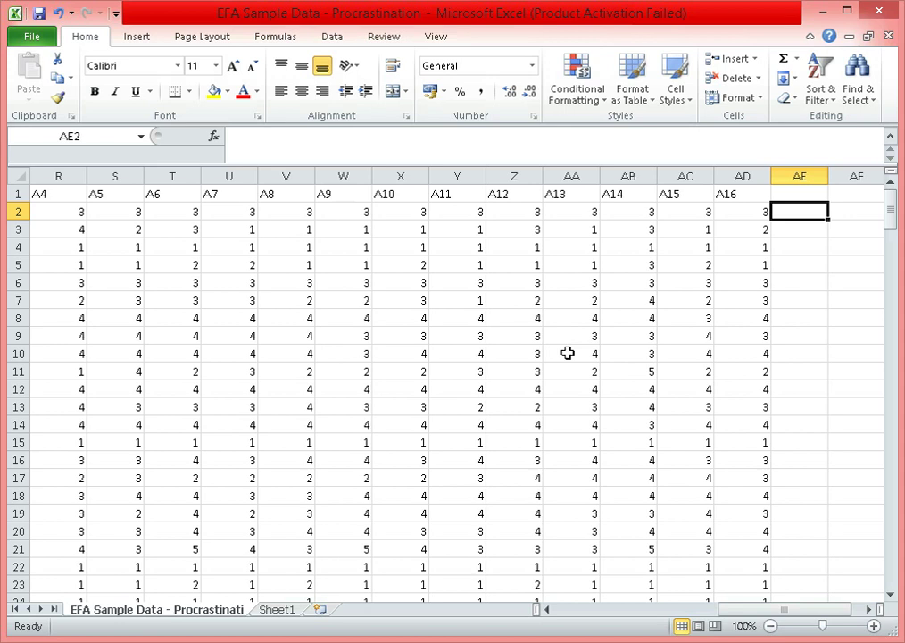
text(=)
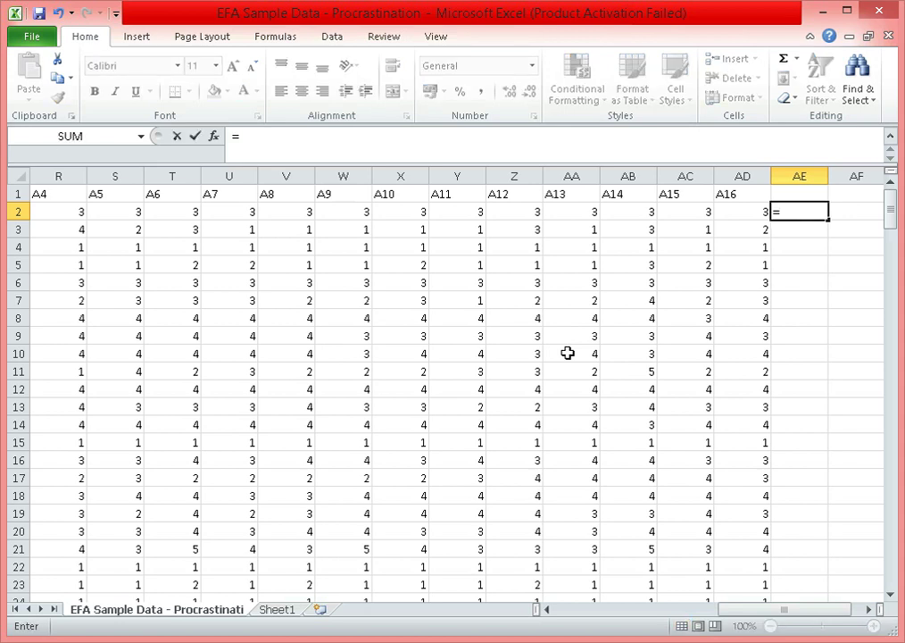
text((coun)
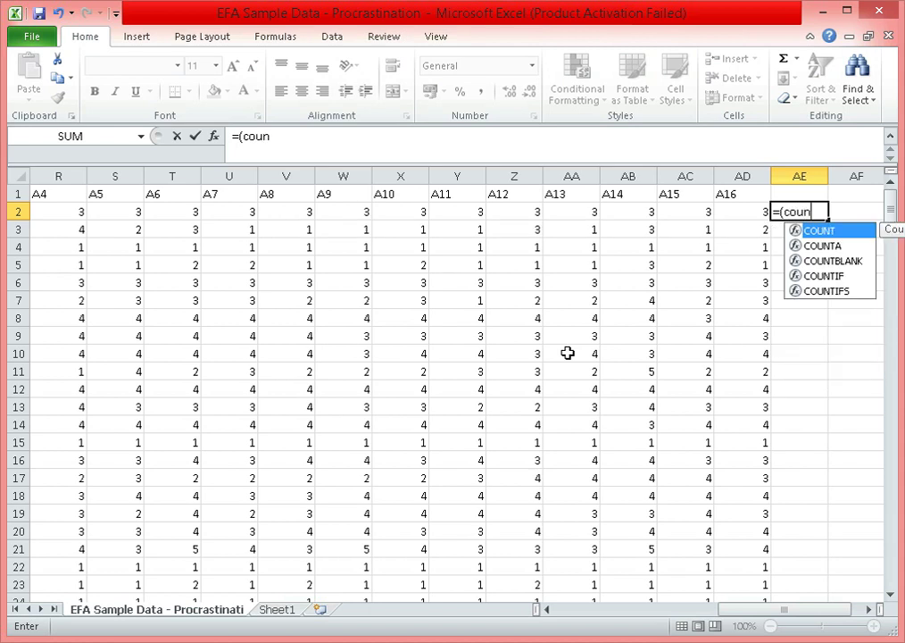
text(t()
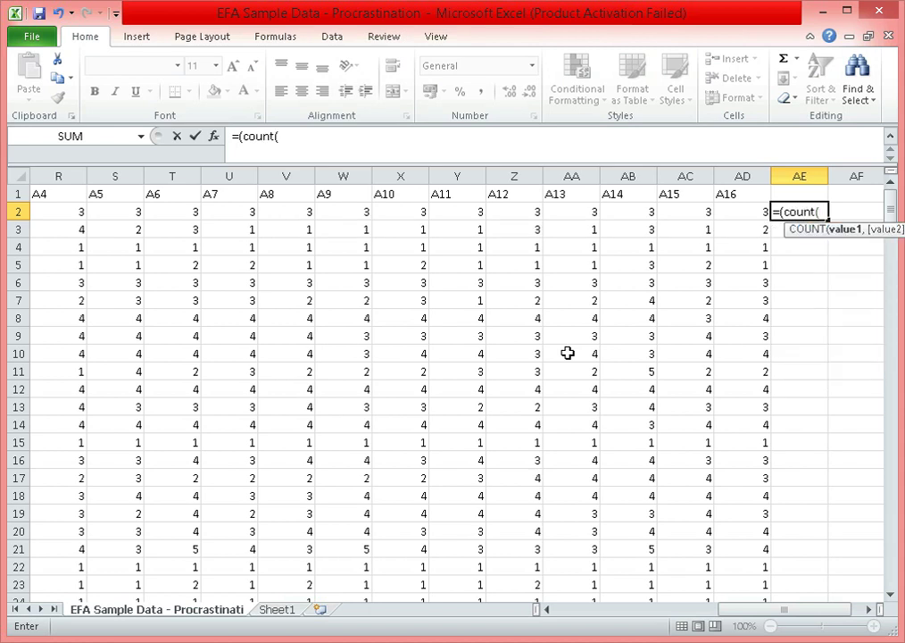
click(723, 210)
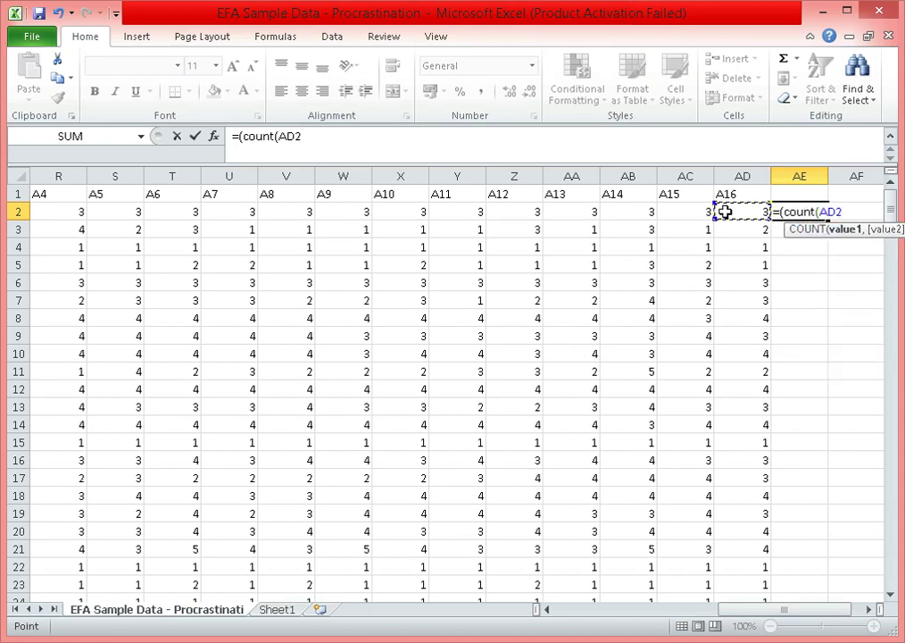
key(ctrl+shift+Left)
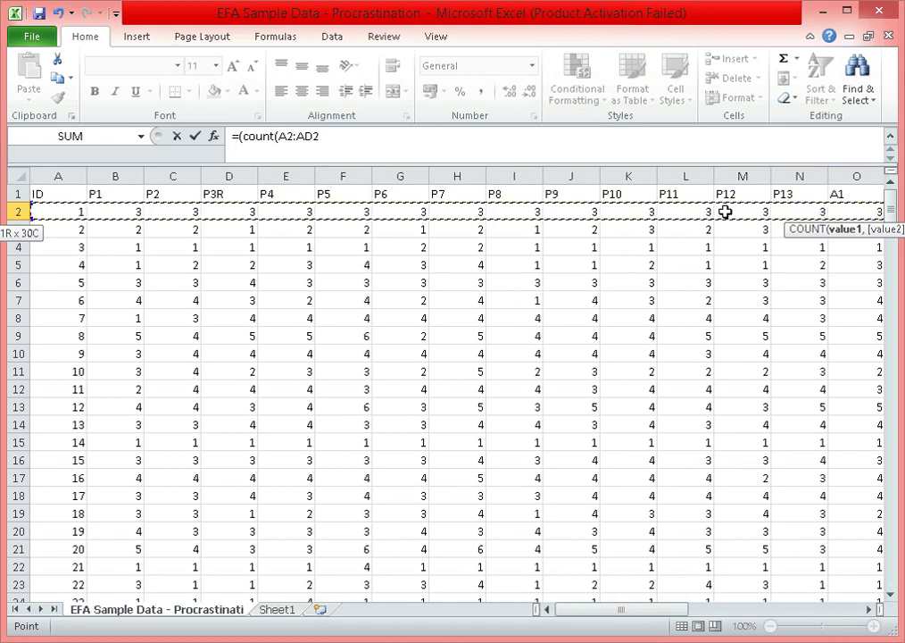
key(shift+Right)
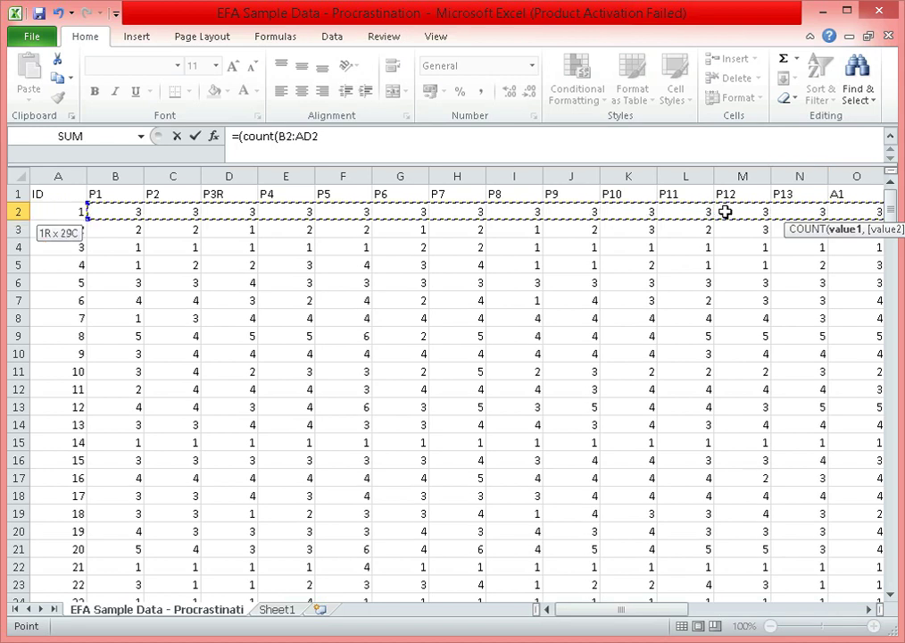
click(662, 615)
drag(662, 614, 842, 613)
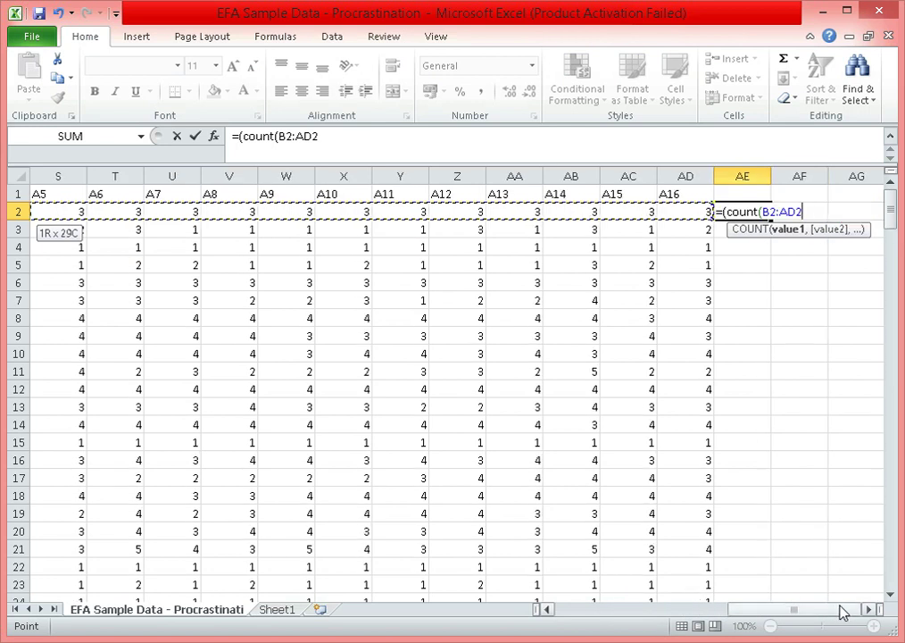
text())
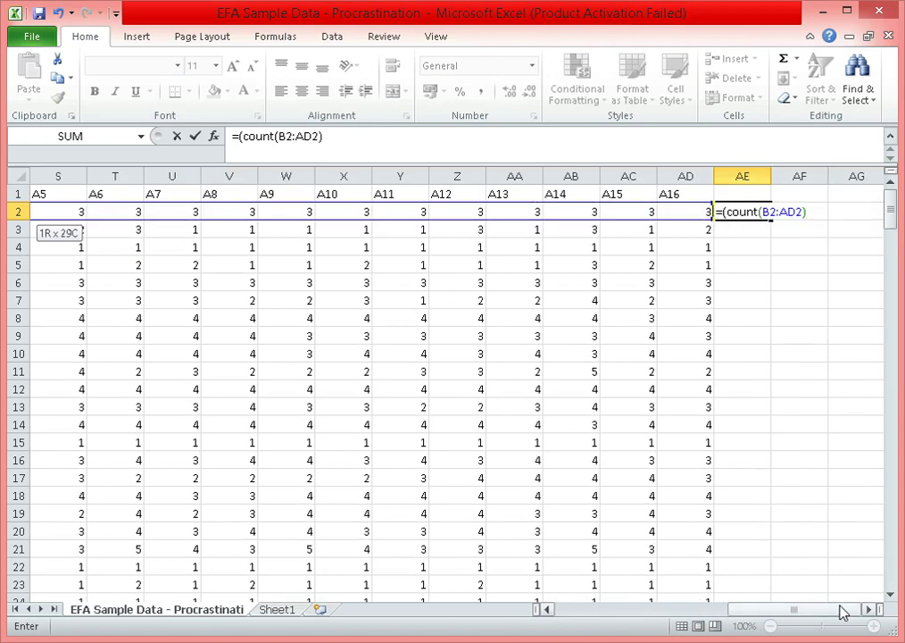
text(/20)*100)
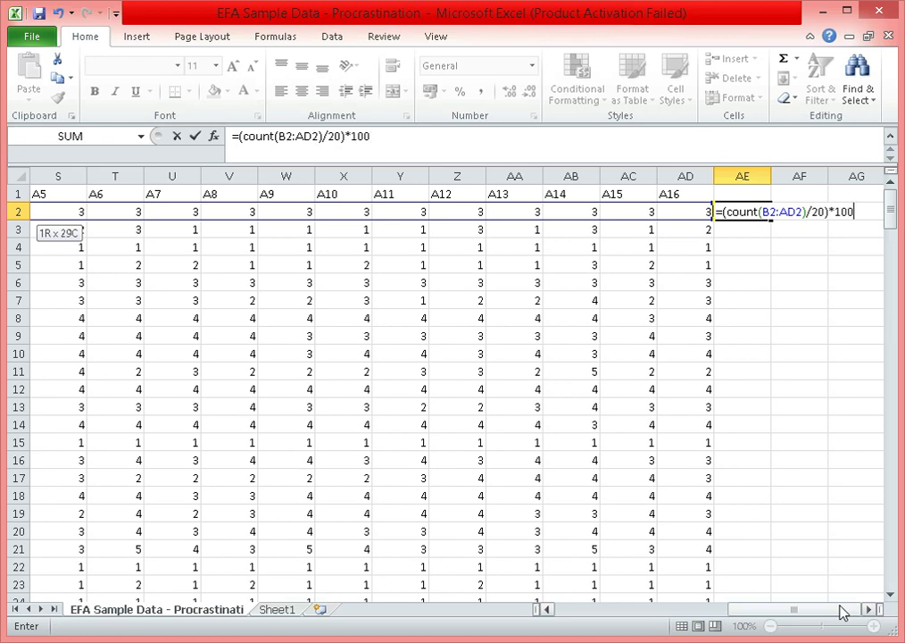
key(Return)
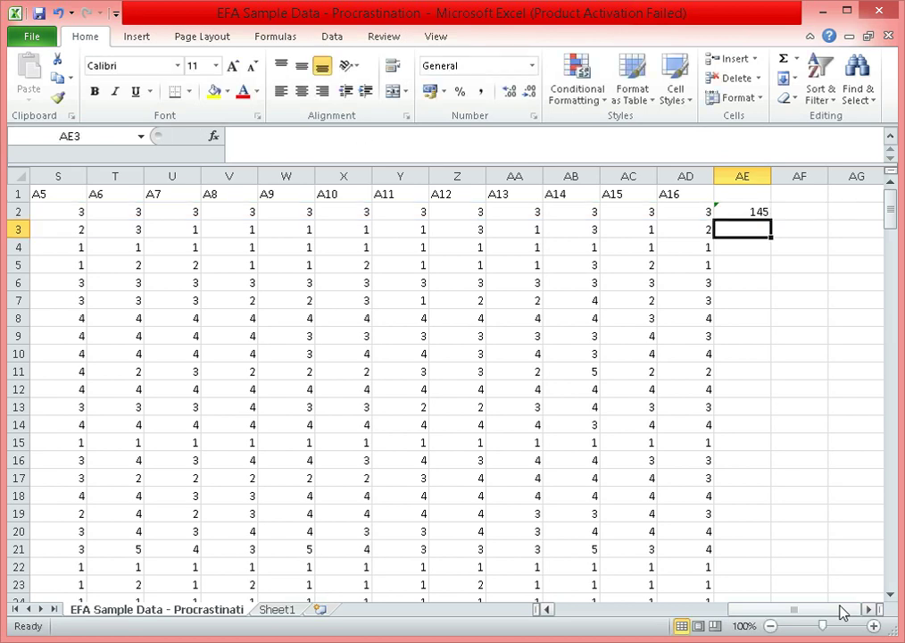
Check the divisor in the AE2 formula by counting the item columns from P1 to A16 along row 2
click(751, 213)
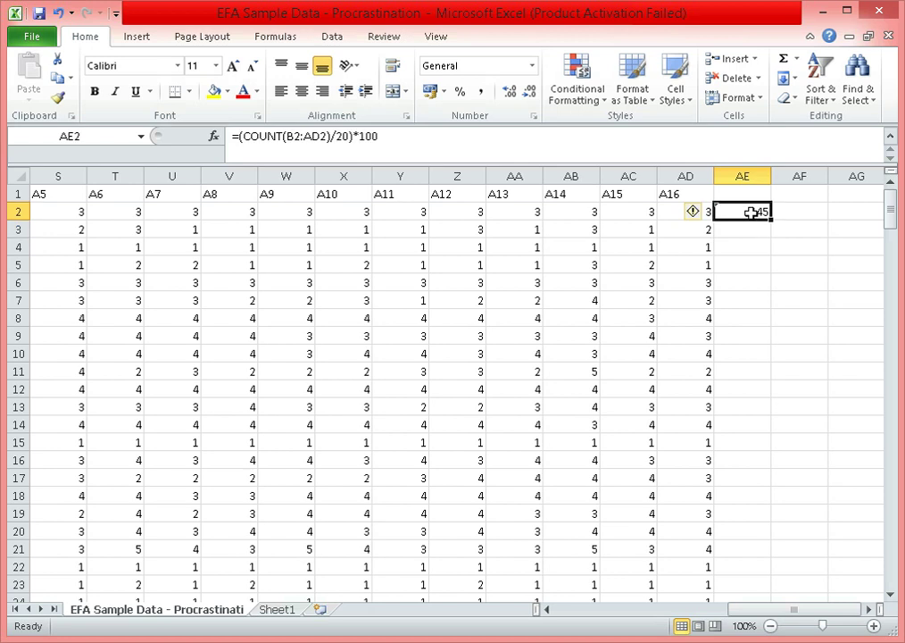
click(667, 211)
key(Left)
key(Left)
key(Left)
key(Left)
key(Left)
key(Left)
key(Left)
key(Left)
key(Left)
key(Left)
key(Left)
key(Left)
key(Left)
key(Left)
key(Left)
key(Left)
key(Left)
key(Left)
key(Left)
key(Left)
key(Left)
key(Left)
key(Left)
key(Left)
key(Left)
key(Left)
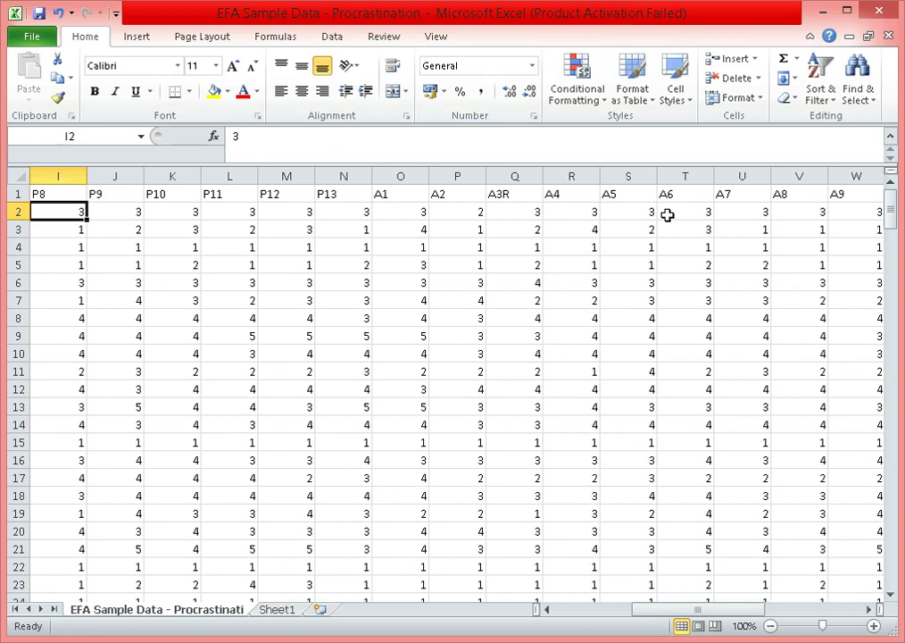
key(Left)
key(Left)
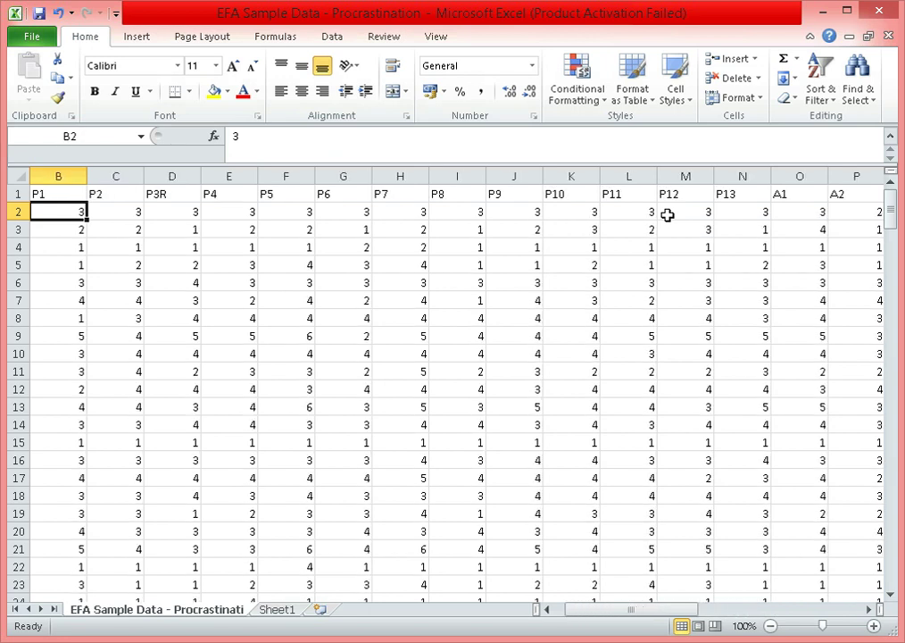
key(Right)
key(Right)
key(Right)
key(Right)
key(Right)
key(Right)
key(Right)
key(Right)
key(Right)
key(Right)
key(Right)
key(Right)
key(Right)
key(Right)
key(Right)
key(Right)
key(Right)
key(Right)
key(Right)
key(Right)
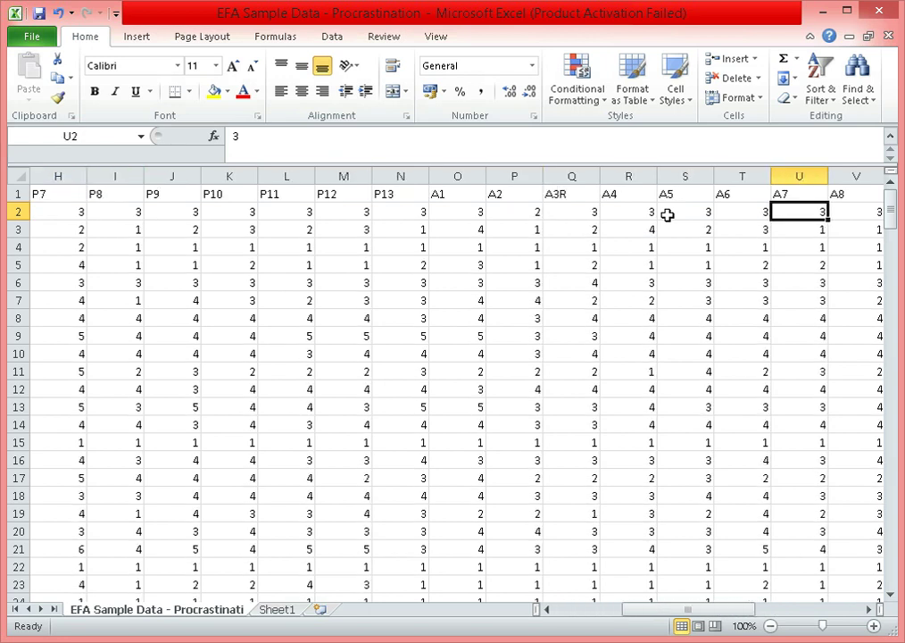
key(Right)
key(Right)
key(Right)
key(Right)
key(Right)
key(Right)
key(Right)
key(Right)
key(Right)
key(Right)
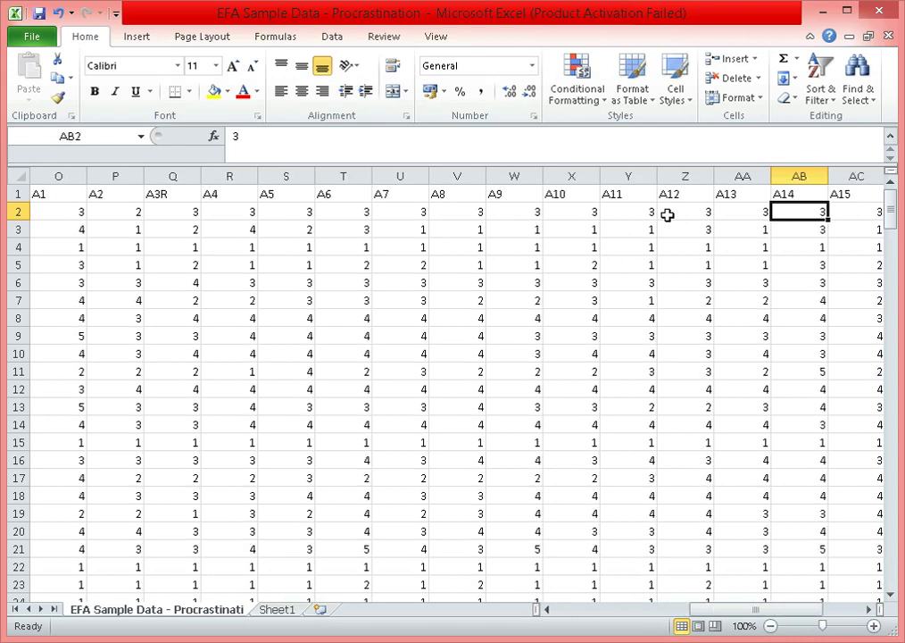
key(Left)
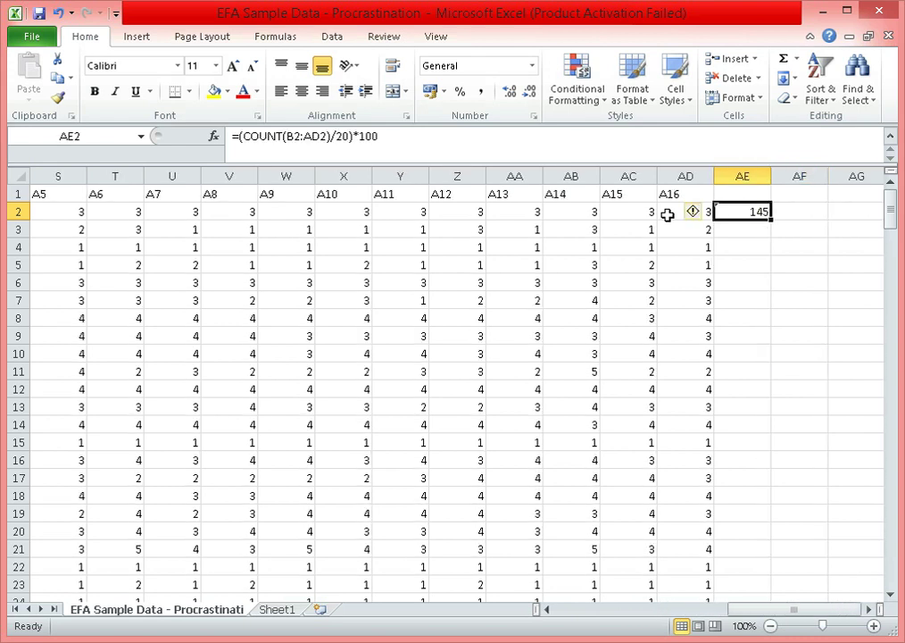
Change the divisor in the AE2 completion formula to 29
click(350, 136)
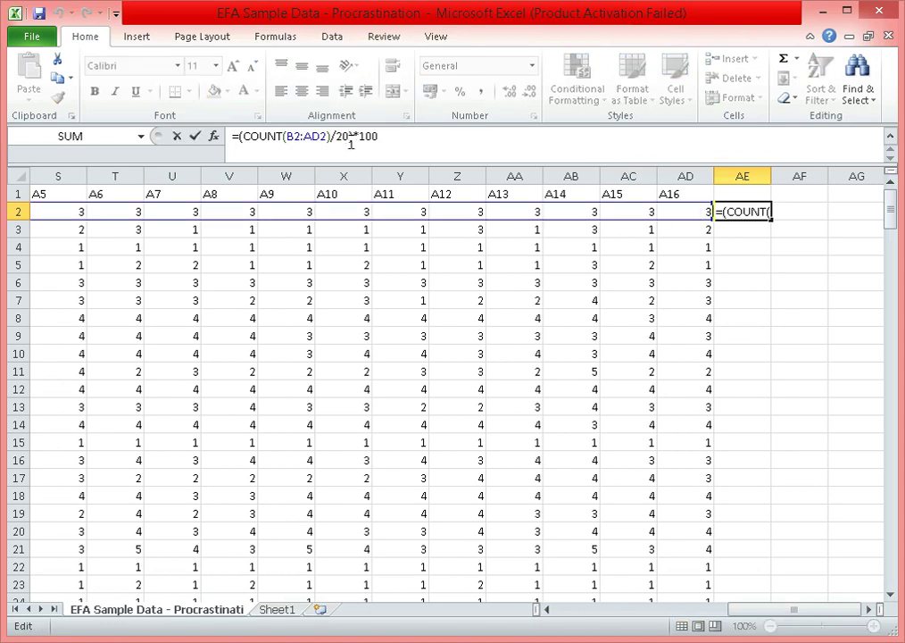
key(BackSpace)
text(9)
key(Return)
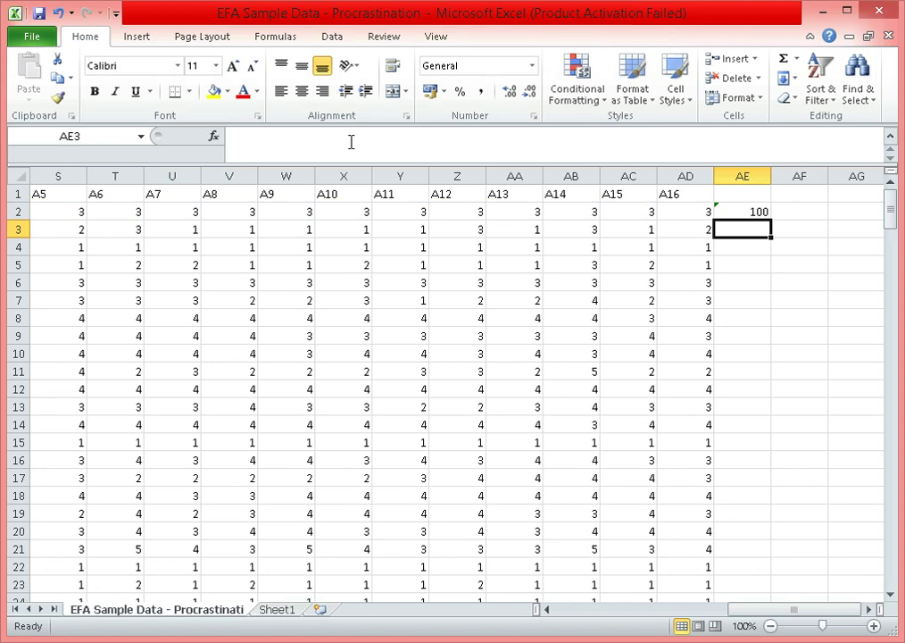
Fill the AE2 completion formula down column AE and sort the sheet by that column in ascending order, expanding the selection
click(757, 212)
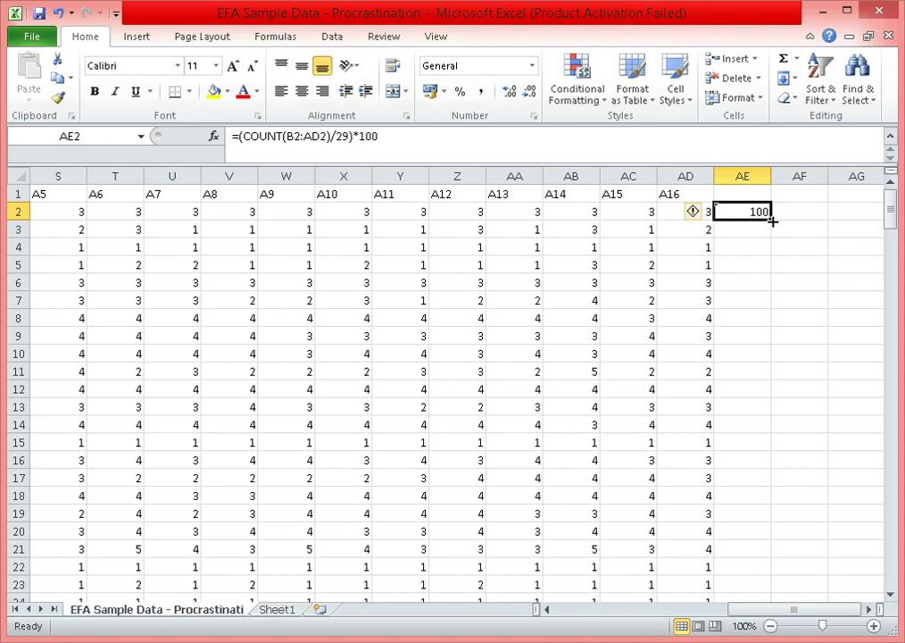
double_click(771, 219)
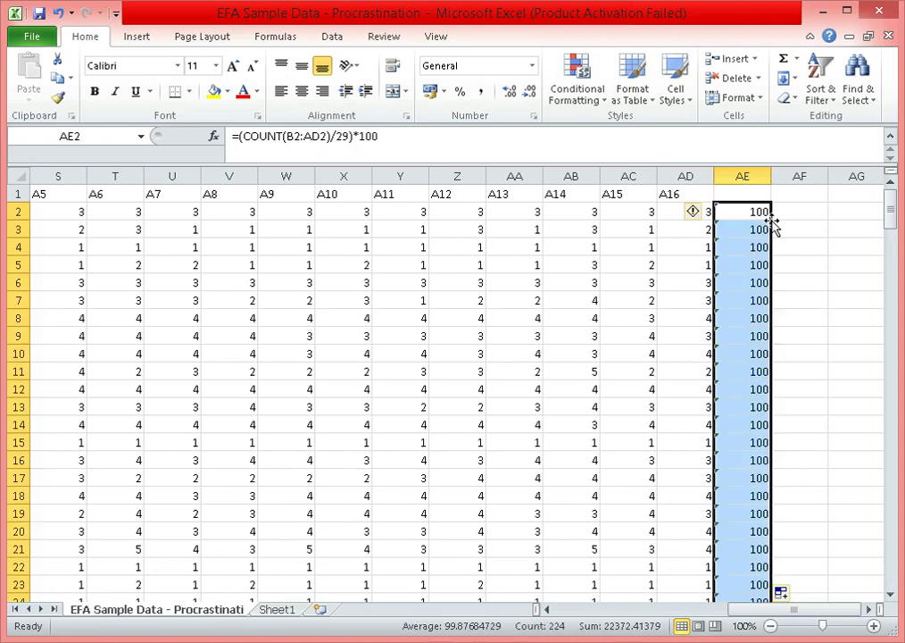
click(822, 98)
click(844, 120)
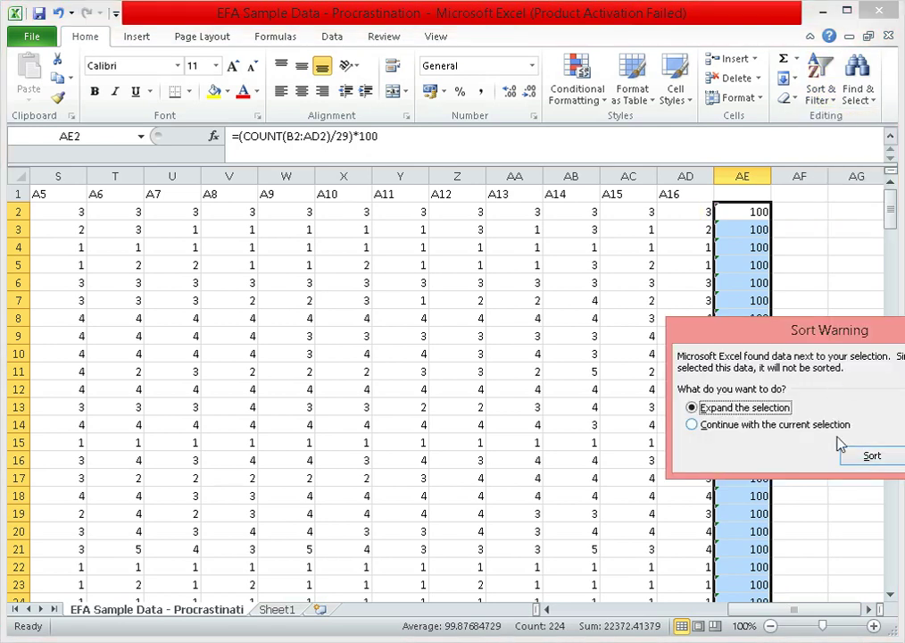
click(869, 458)
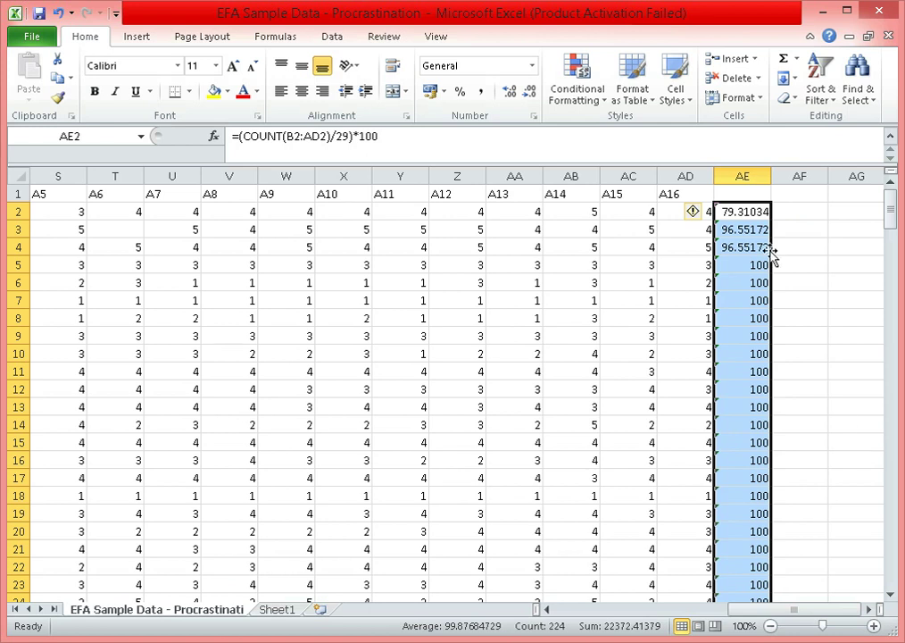
Examine the respondent in row 2 across the item columns for unanswered questions
click(747, 209)
key(Left)
key(Left)
key(Left)
key(Left)
key(Left)
key(Left)
key(Left)
key(Left)
key(Left)
key(Left)
key(Left)
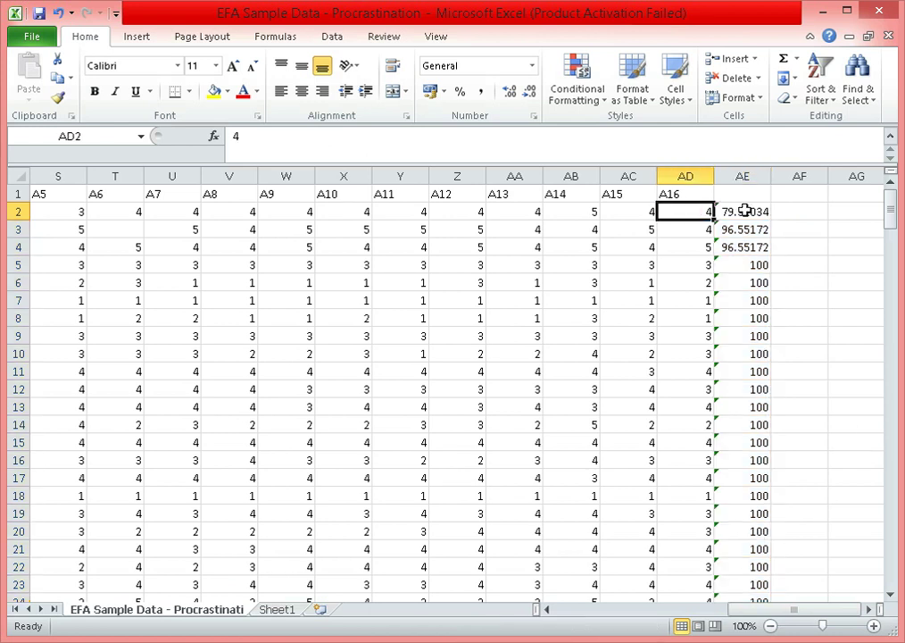
key(Left)
key(Left)
key(Left)
key(Left)
key(Left)
key(Left)
key(Left)
key(Left)
key(Left)
key(Left)
key(Left)
key(Left)
key(Left)
key(Left)
key(Left)
key(Left)
key(Left)
key(Left)
key(Left)
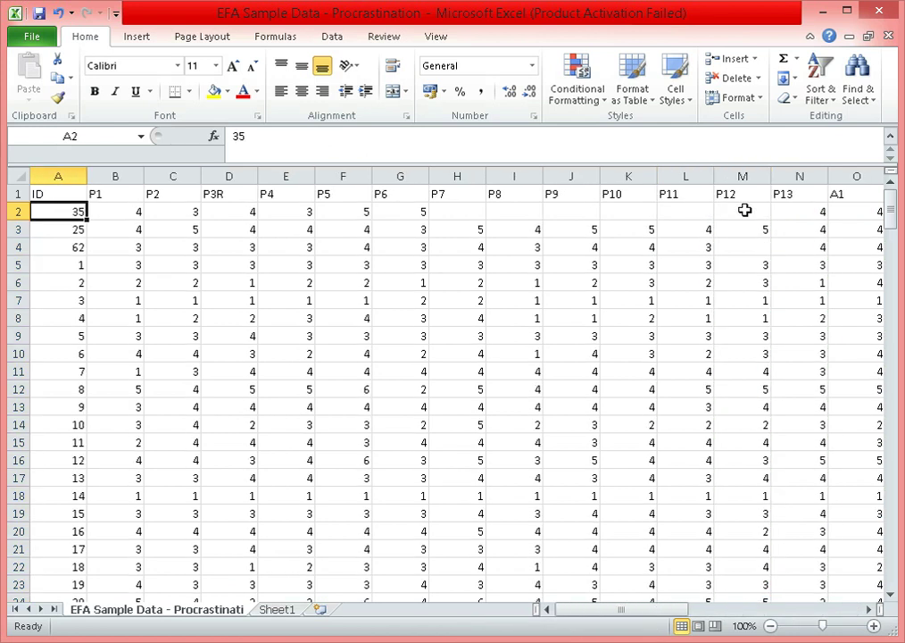
key(Right)
key(Right)
key(Right)
key(Right)
key(Right)
key(Right)
key(Right)
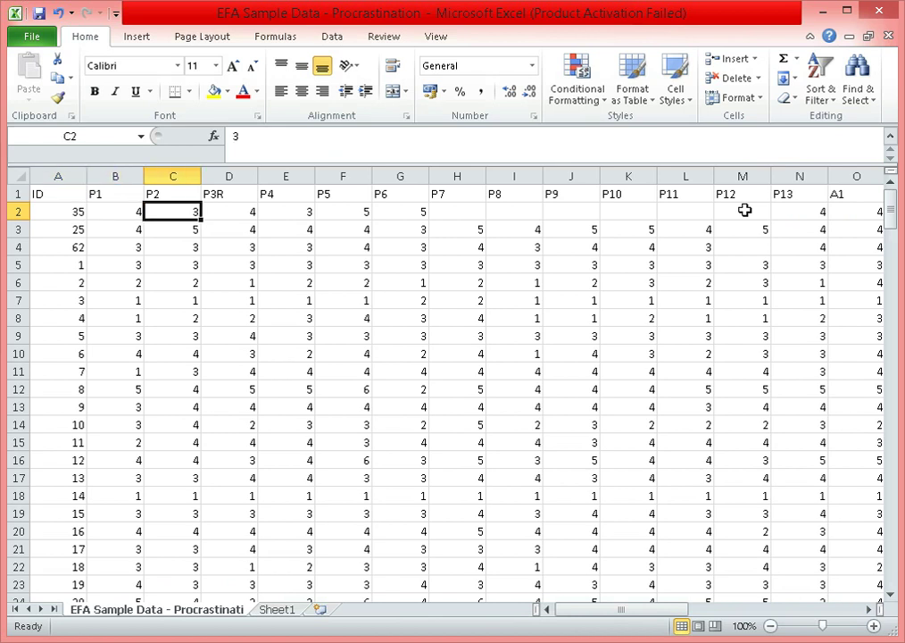
key(Right)
key(Right)
key(Right)
key(Right)
key(Right)
key(Right)
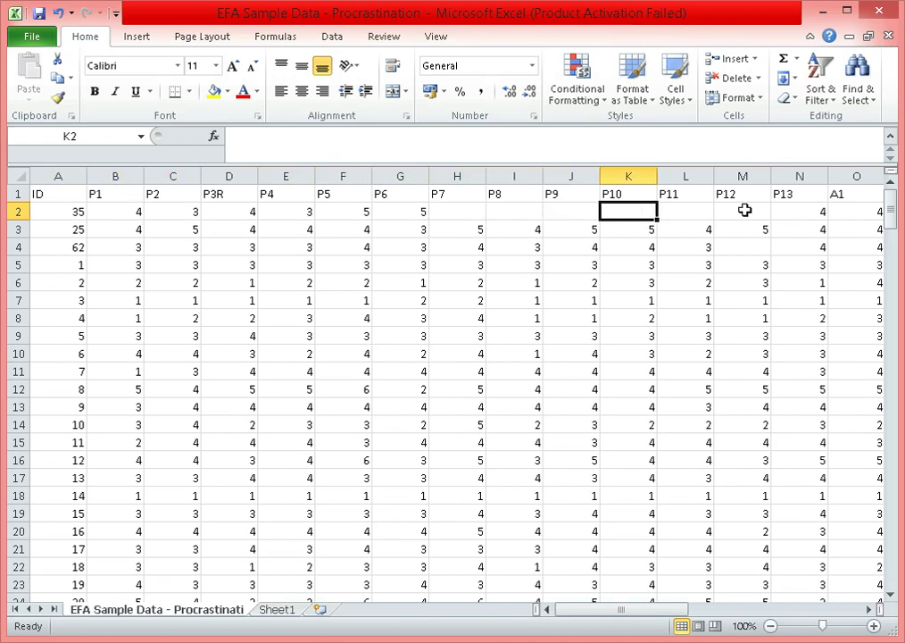
key(Right)
Examine the respondent in row 3 across the item columns to locate the unanswered question
key(Down)
key(Left)
key(Down)
key(Left)
key(Left)
key(Left)
key(Left)
key(Left)
key(Left)
key(Left)
key(Left)
key(Left)
key(Left)
key(Left)
key(Left)
key(Left)
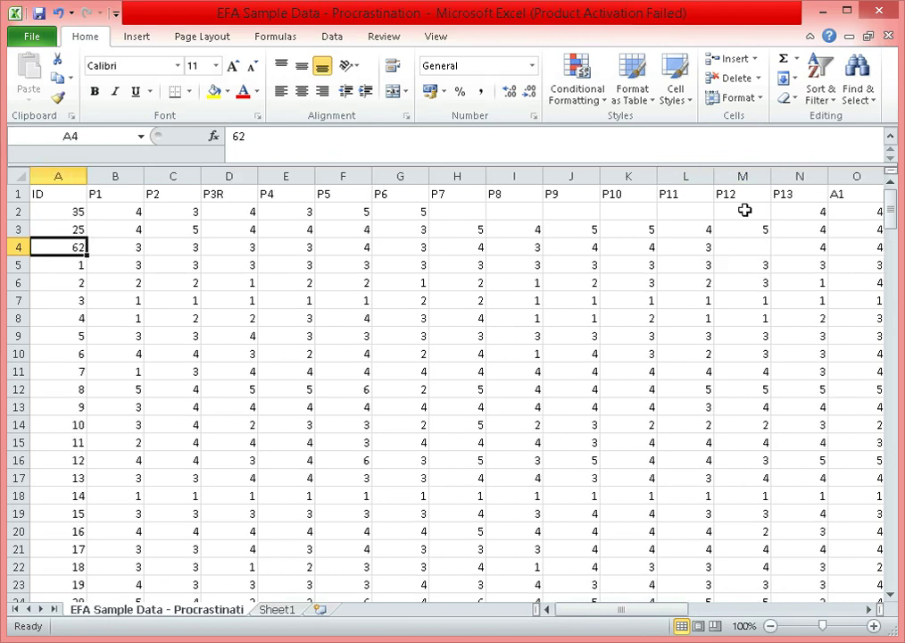
key(Up)
key(Right)
key(Right)
key(Right)
key(Right)
key(Right)
key(Right)
key(Right)
key(Right)
key(Right)
key(Right)
key(Right)
key(Right)
key(Right)
key(Right)
key(Right)
key(Right)
key(Right)
key(Right)
key(Right)
key(Right)
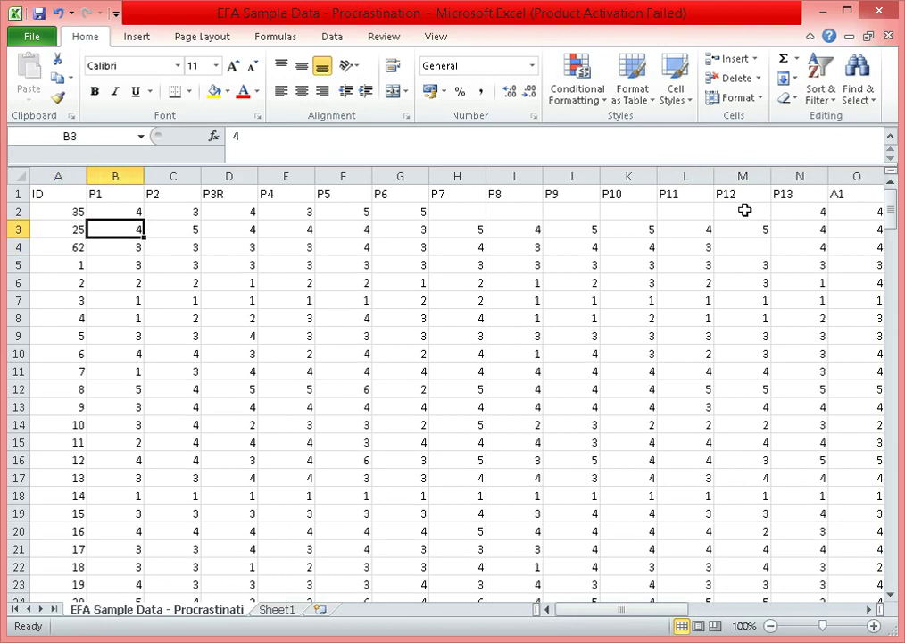
key(Left)
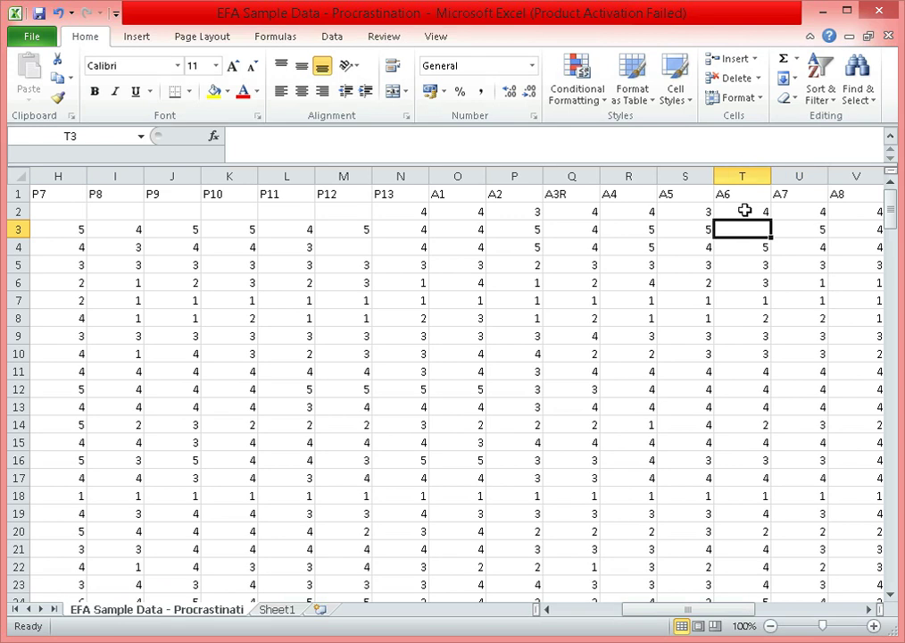
key(Left)
key(Left)
key(Left)
key(Left)
key(Left)
key(Left)
key(Left)
key(Left)
key(Left)
key(Left)
key(Left)
key(Left)
key(Left)
key(Left)
key(Left)
key(Left)
key(Left)
key(Left)
key(Left)
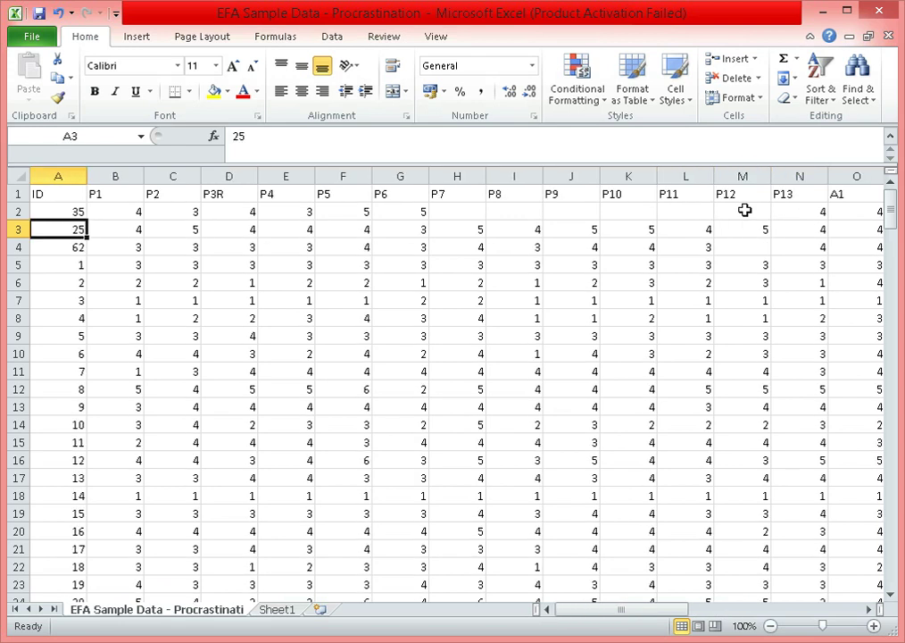
Examine the respondent in row 4 from the ID through A16 to locate the missing answer
key(Down)
key(Right)
key(Right)
key(Right)
key(Right)
key(Right)
key(Right)
key(Right)
key(Right)
key(Right)
key(Right)
key(Right)
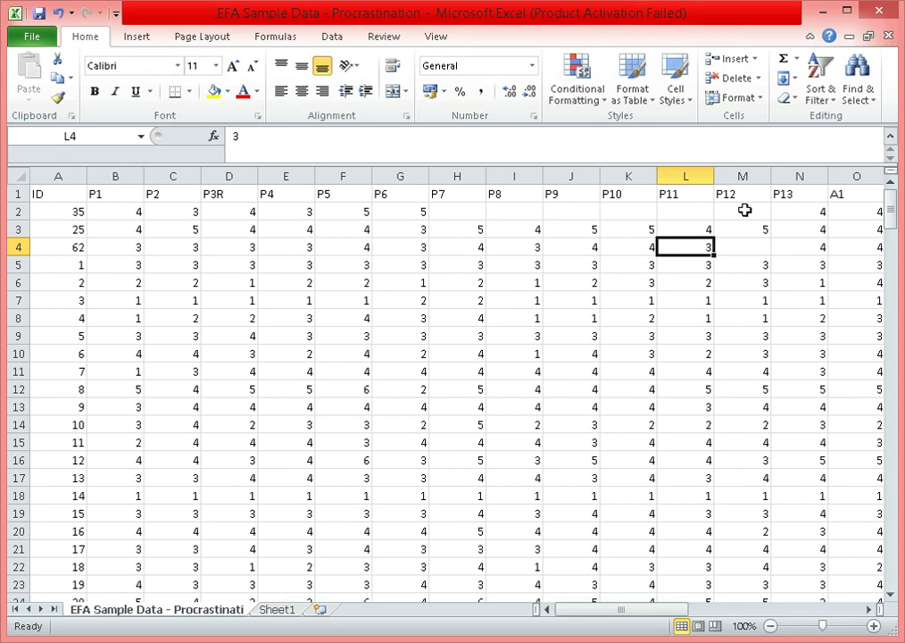
key(Right)
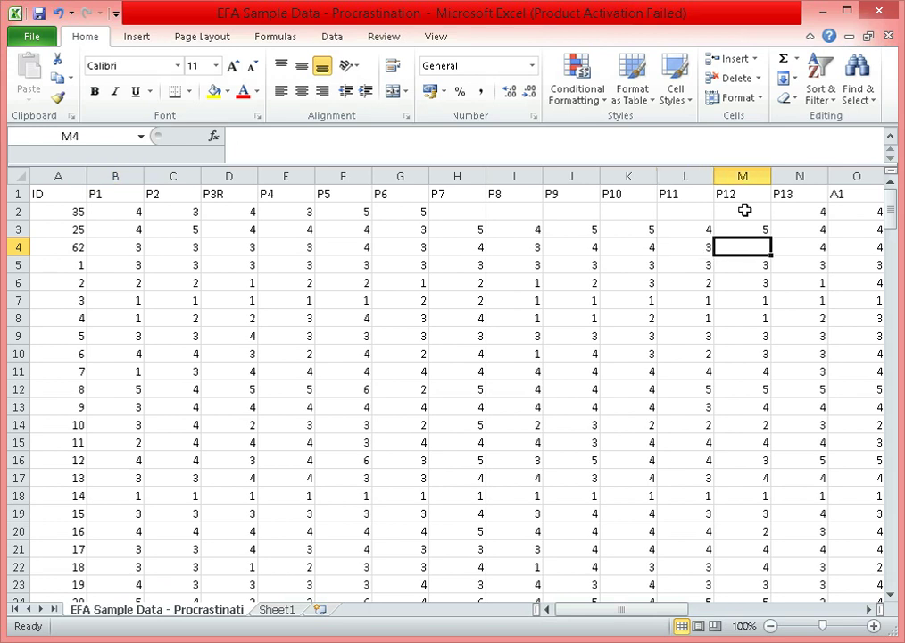
key(Right)
key(Right)
key(Right)
key(Right)
key(Right)
key(Right)
key(Right)
key(Right)
key(Right)
key(Right)
key(Right)
key(Right)
key(Right)
key(Right)
key(Right)
key(Right)
key(Right)
key(Right)
key(Right)
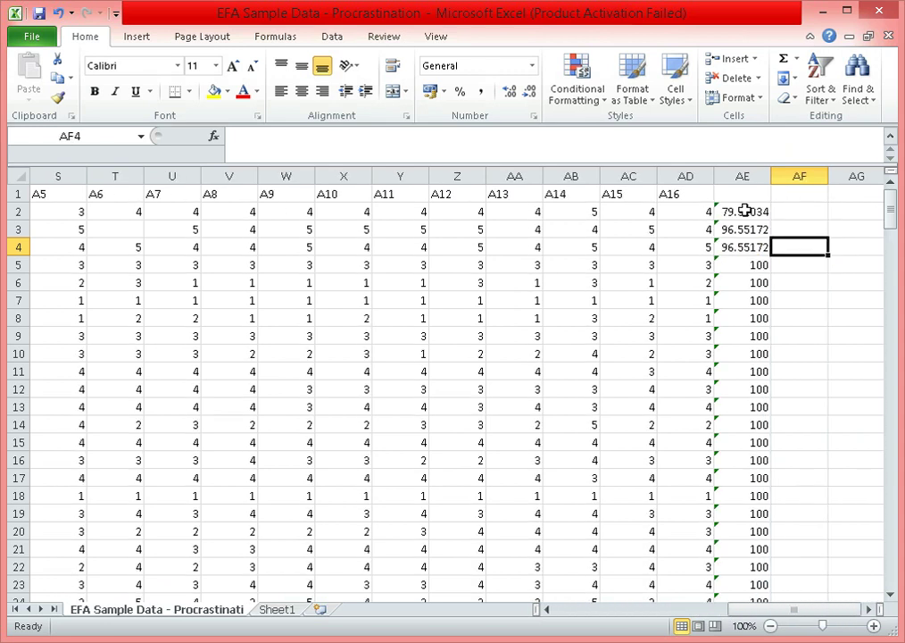
key(Left)
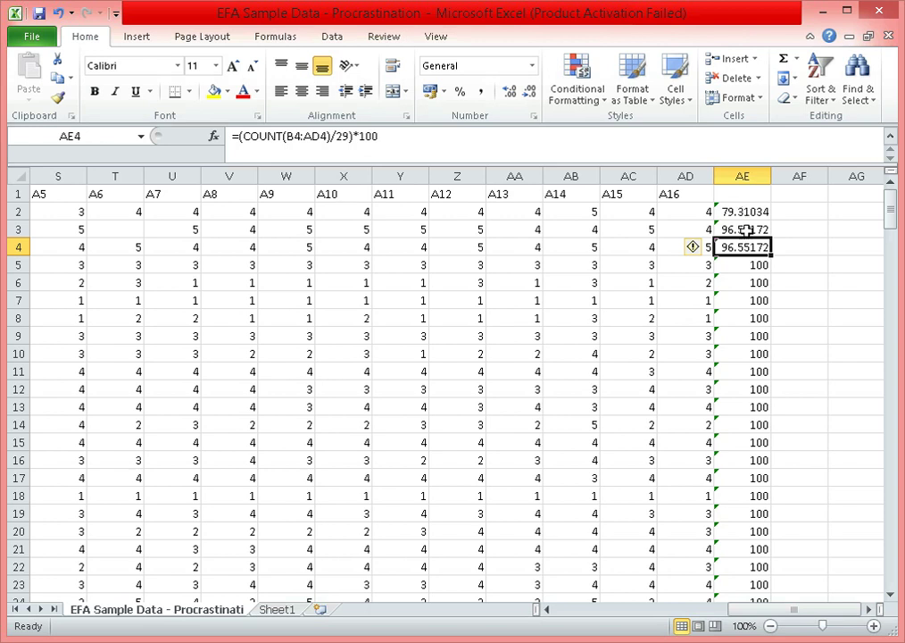
Compare the completion percentages in AE2 to AE4 and delete the entire row 2 respondent, who has the lowest percentage
click(745, 229)
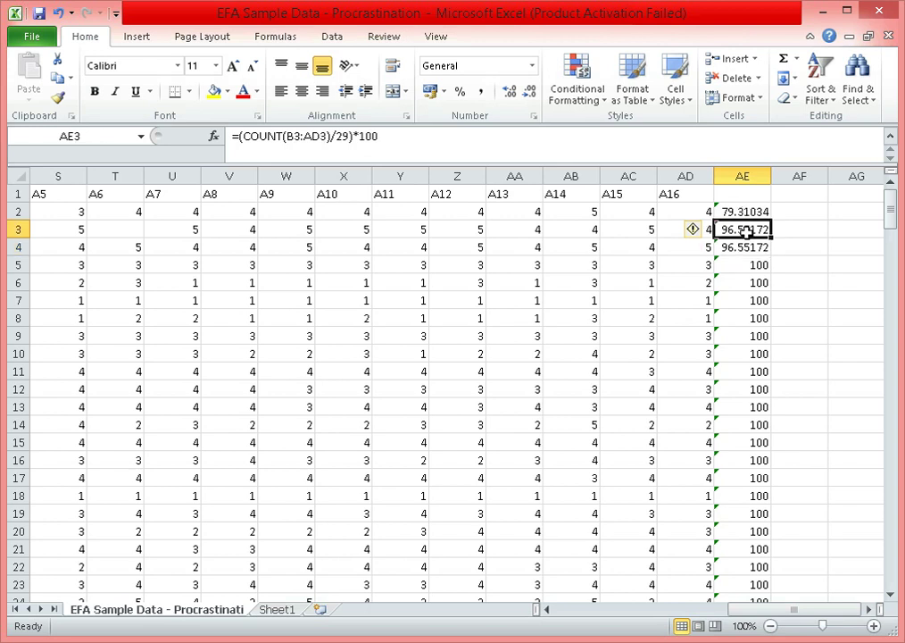
click(746, 246)
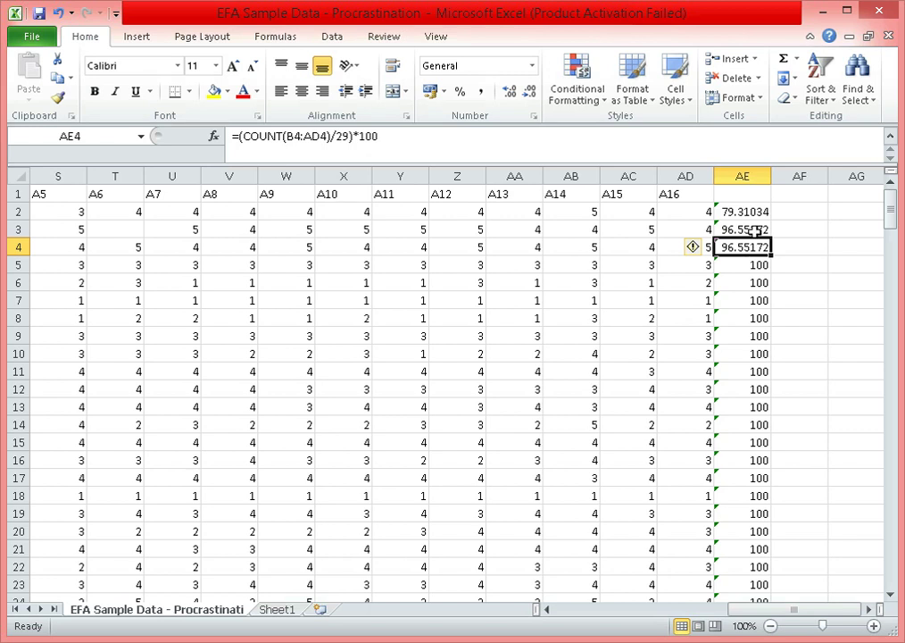
click(755, 229)
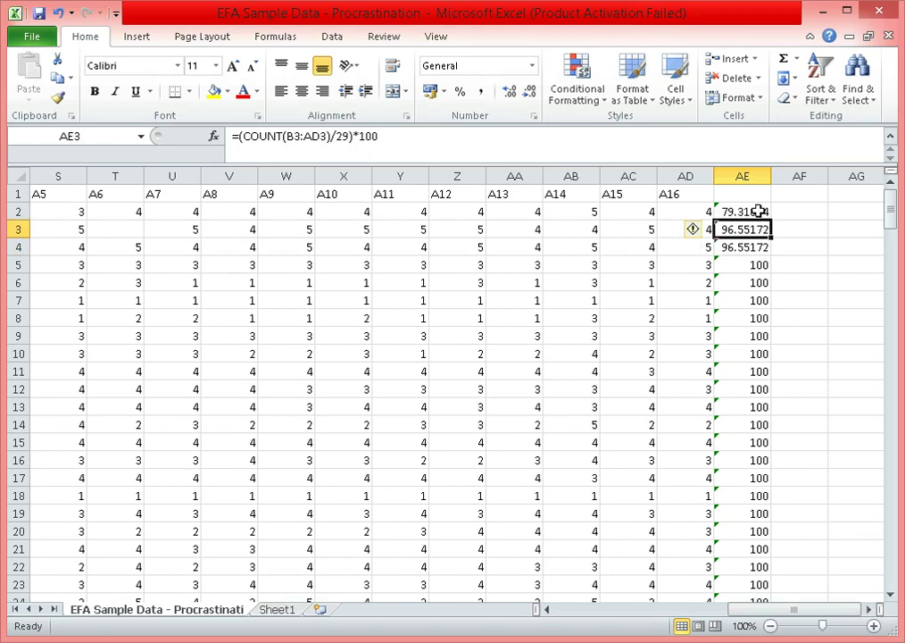
click(757, 210)
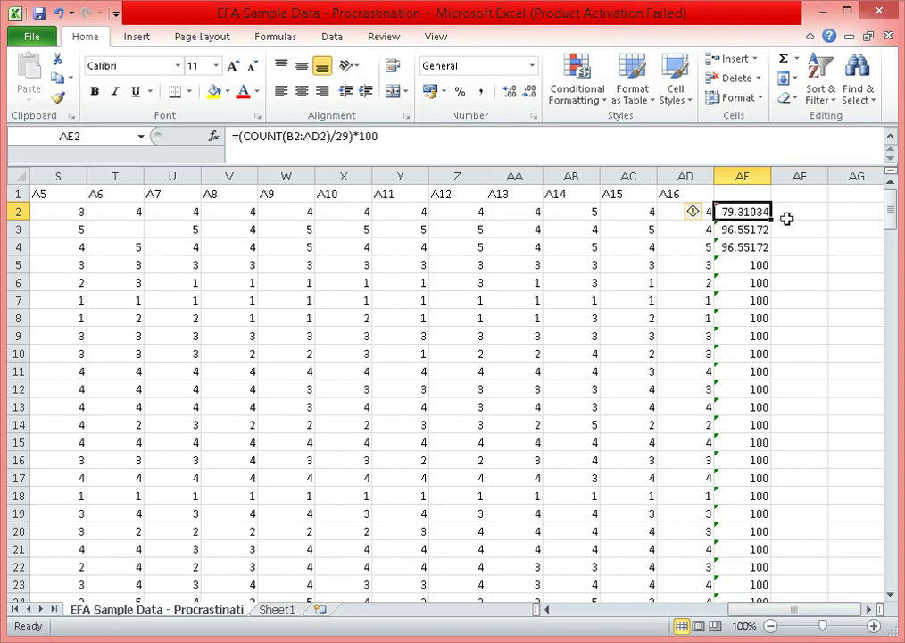
click(16, 212)
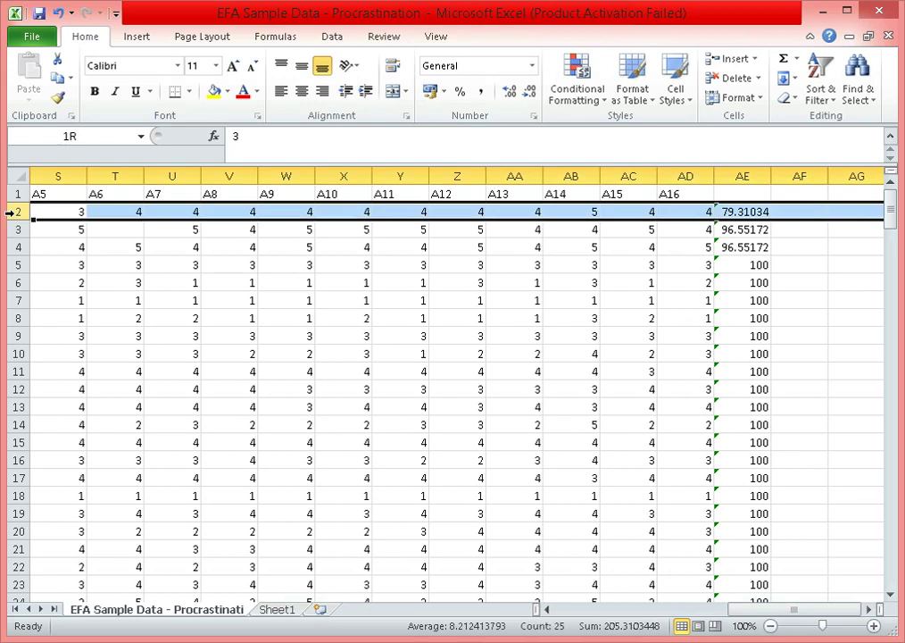
right_click(16, 214)
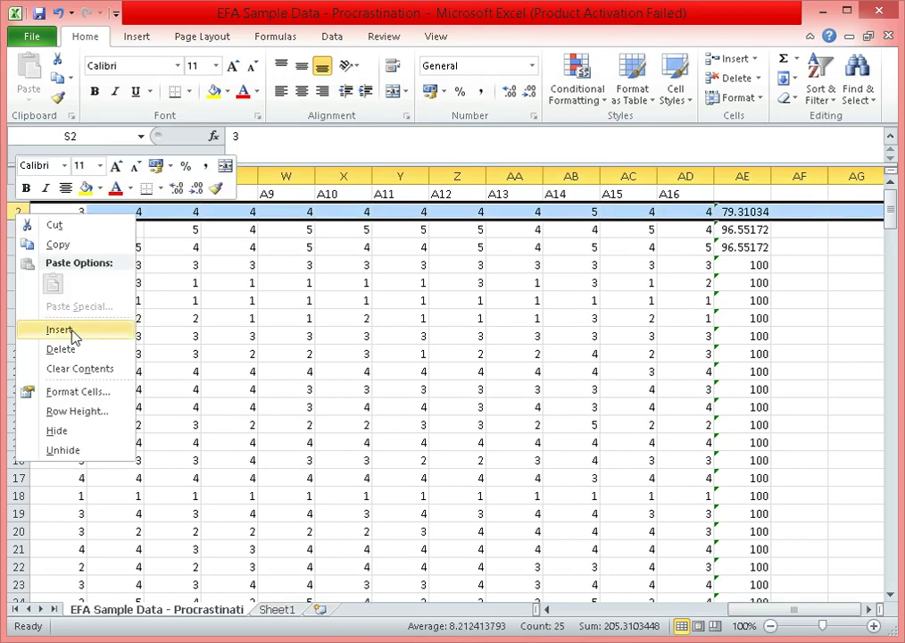
click(82, 353)
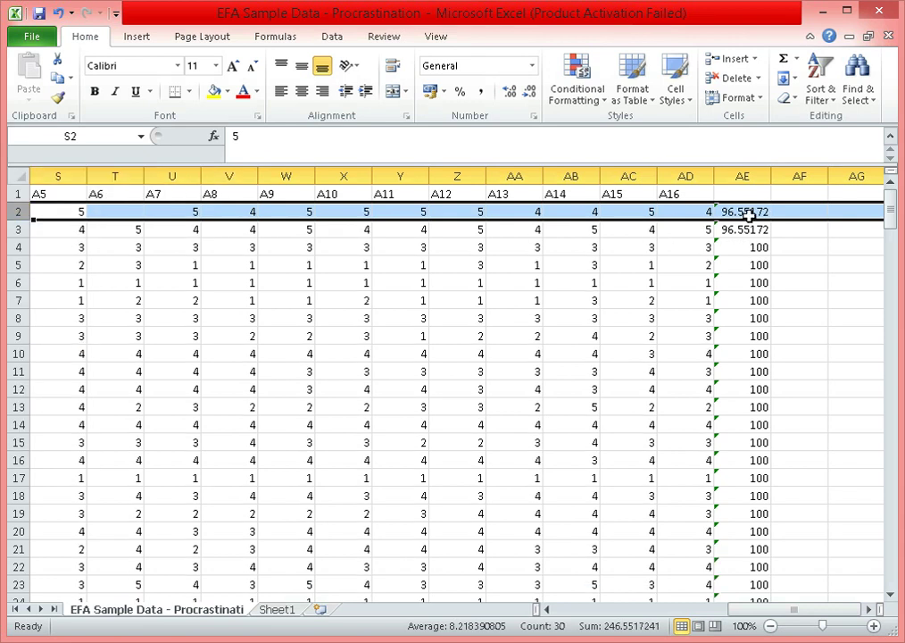
Examine the row 2 respondent's blank A6 answer, the A6 column, and the row's answers from A16 back to P13
click(119, 209)
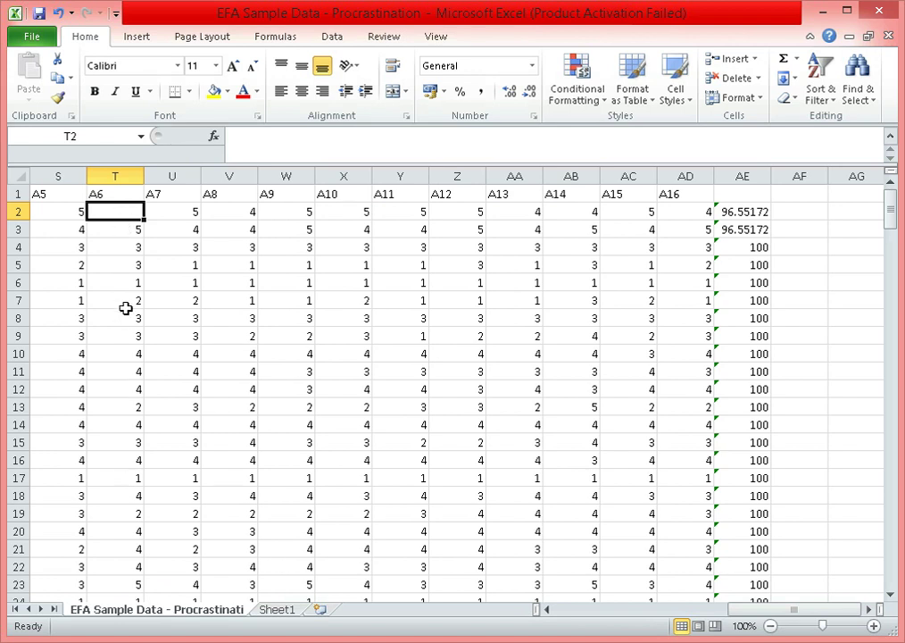
click(115, 175)
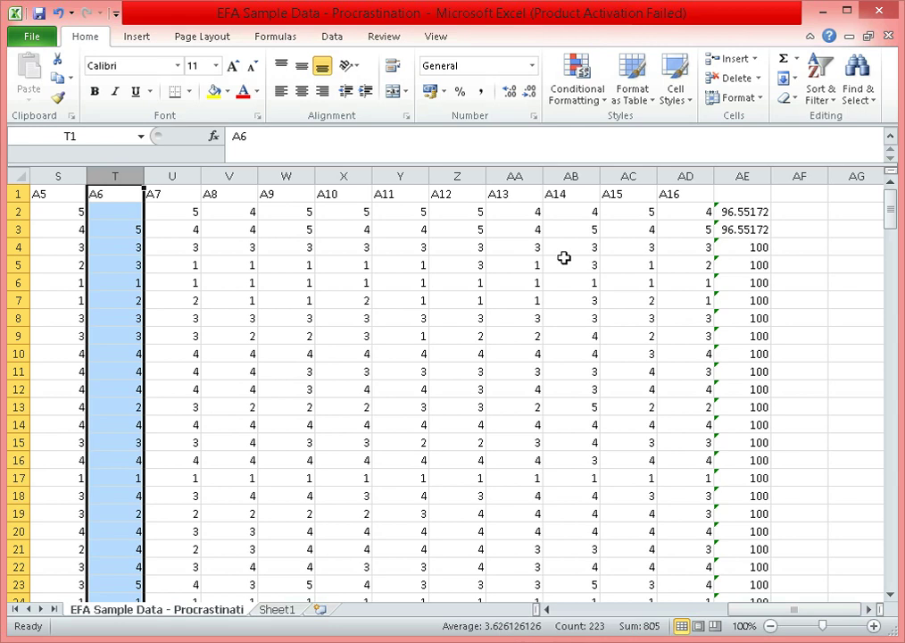
click(813, 216)
key(Left)
key(Left)
key(Left)
key(Left)
key(Left)
key(Left)
key(Left)
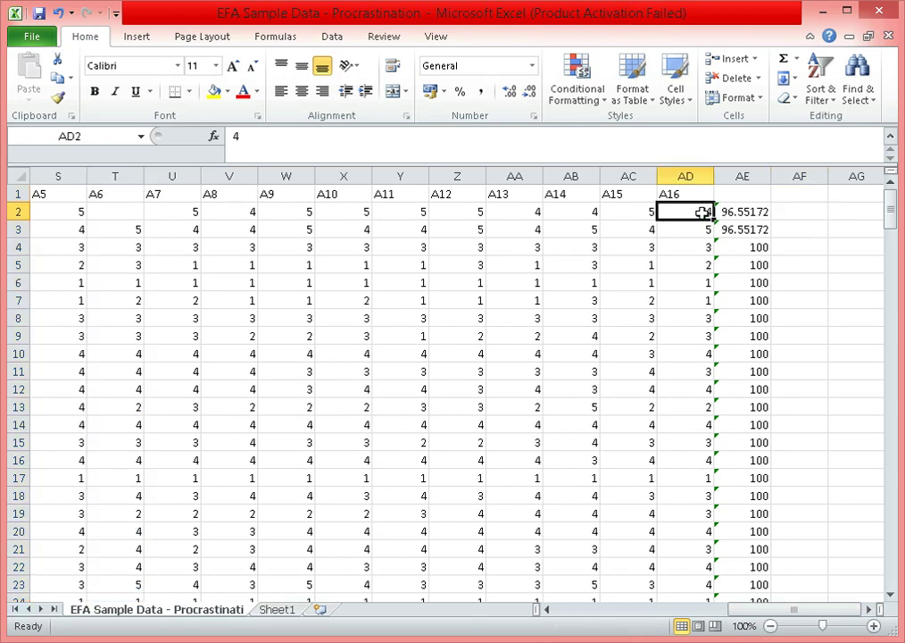
key(Left)
key(Left)
key(Left)
key(Left)
key(Left)
key(Left)
key(Left)
key(Left)
key(Left)
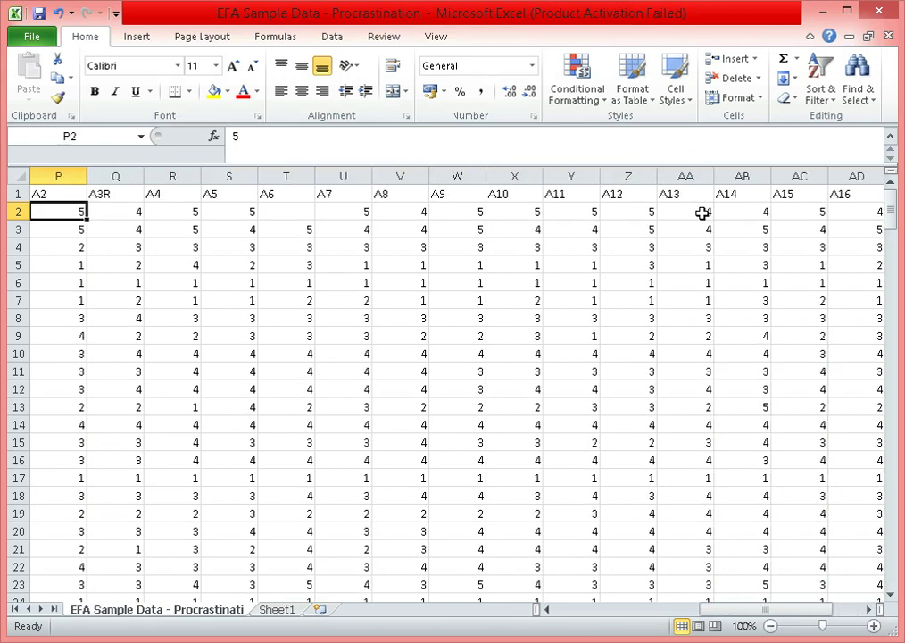
key(Left)
key(Left)
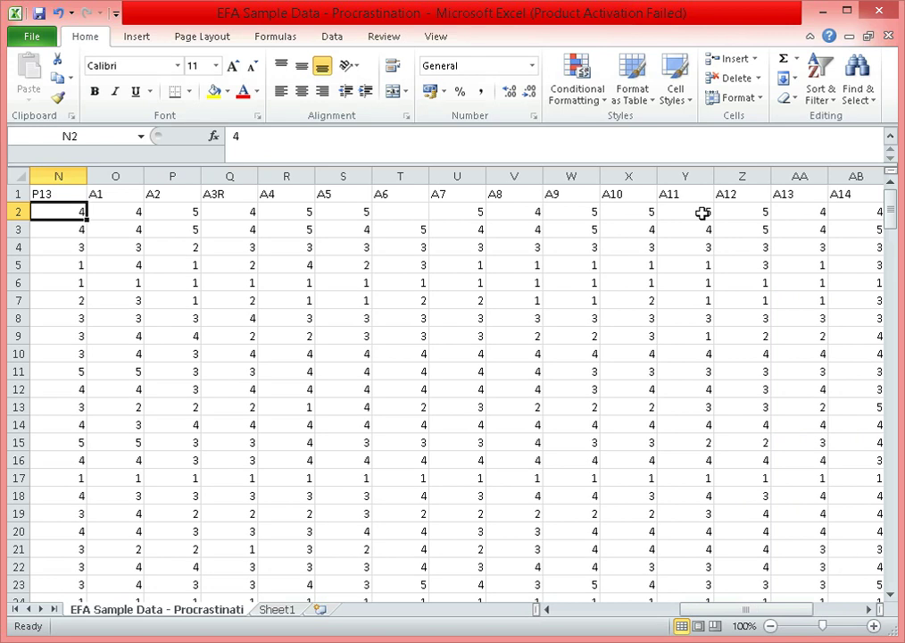
Examine the row 2 respondent's answers from A1 to A8 on either side of the blank A6
key(Right)
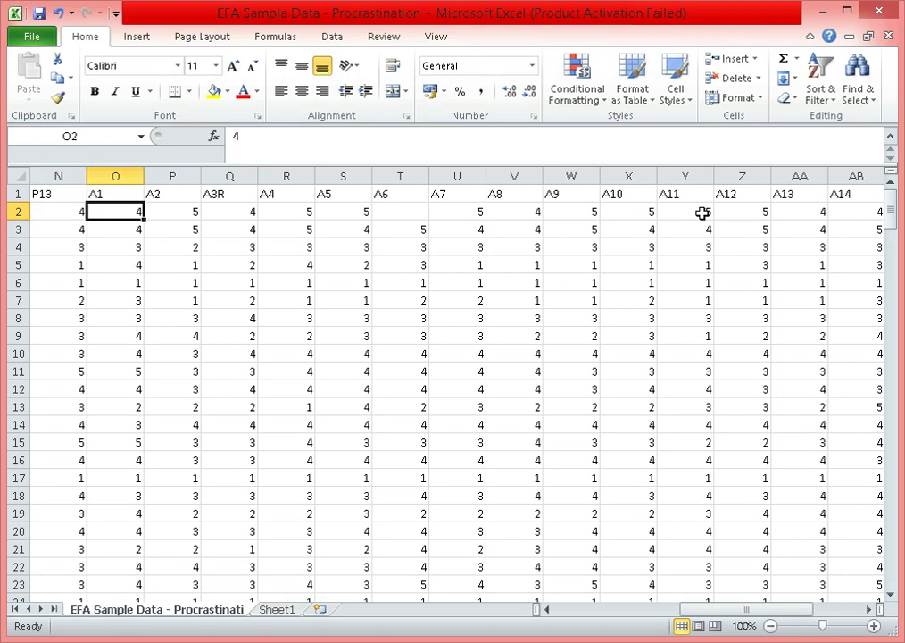
key(Right)
key(Right)
key(Right)
key(Right)
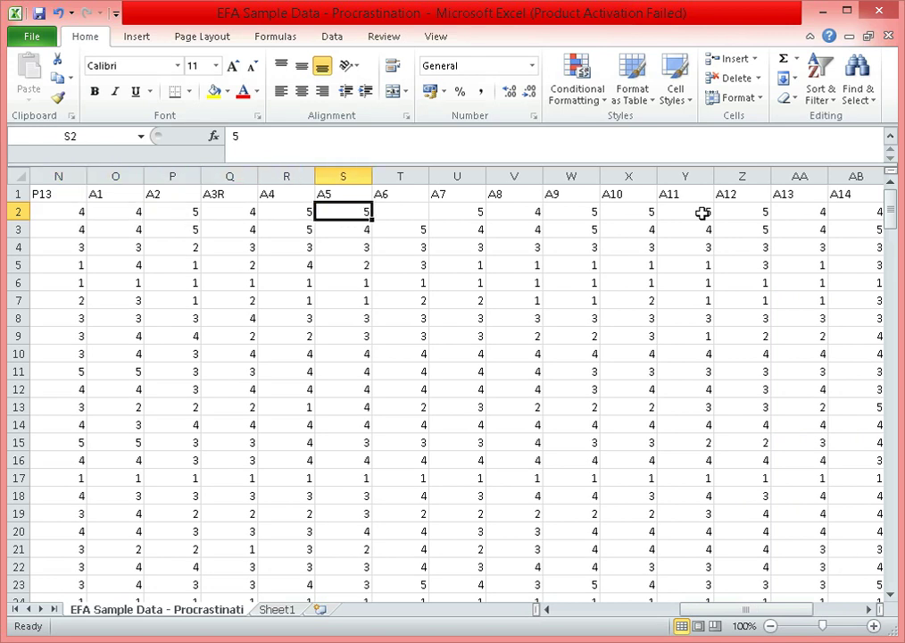
key(Right)
key(Right)
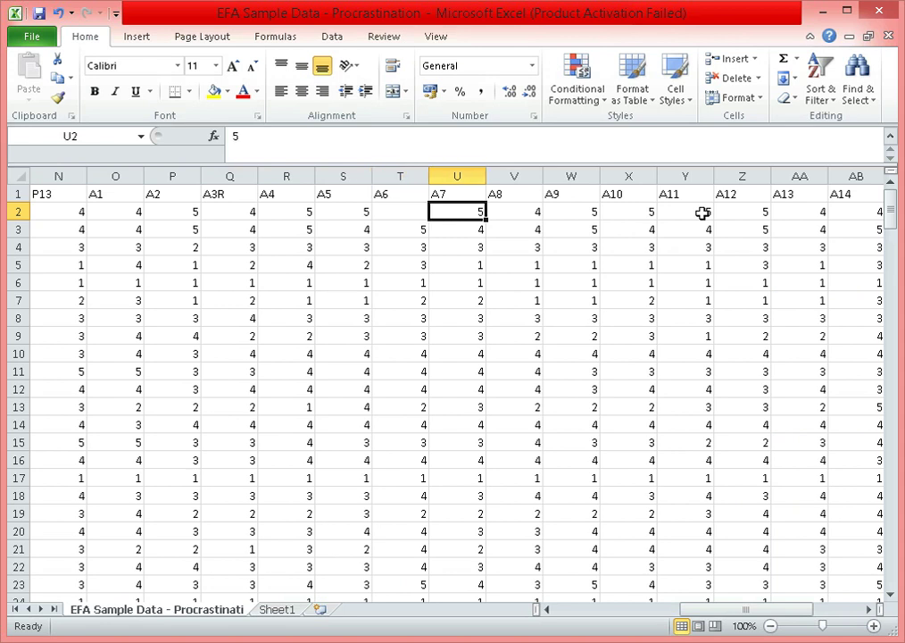
key(Right)
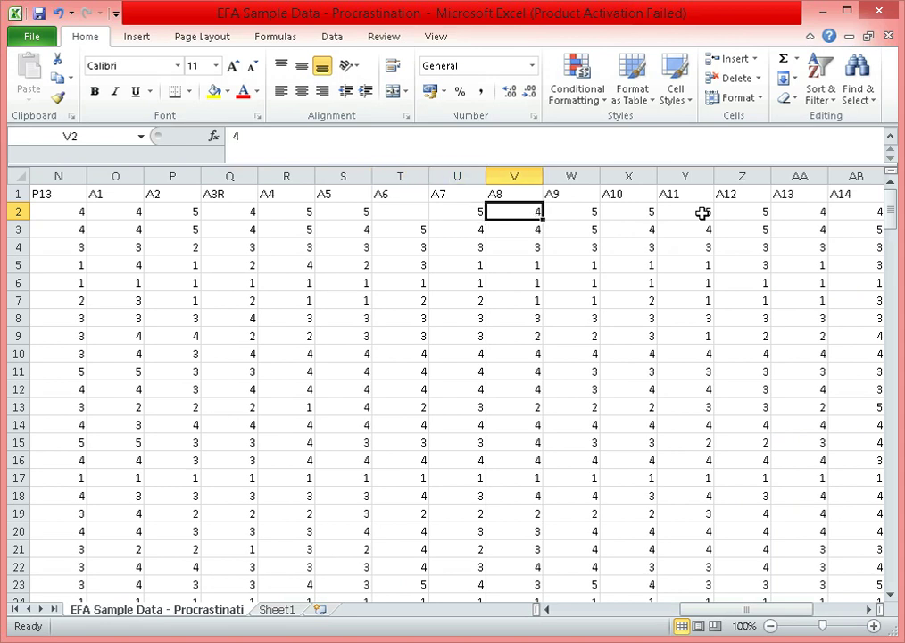
key(Left)
key(Left)
key(Left)
key(Left)
key(Left)
key(Left)
key(Left)
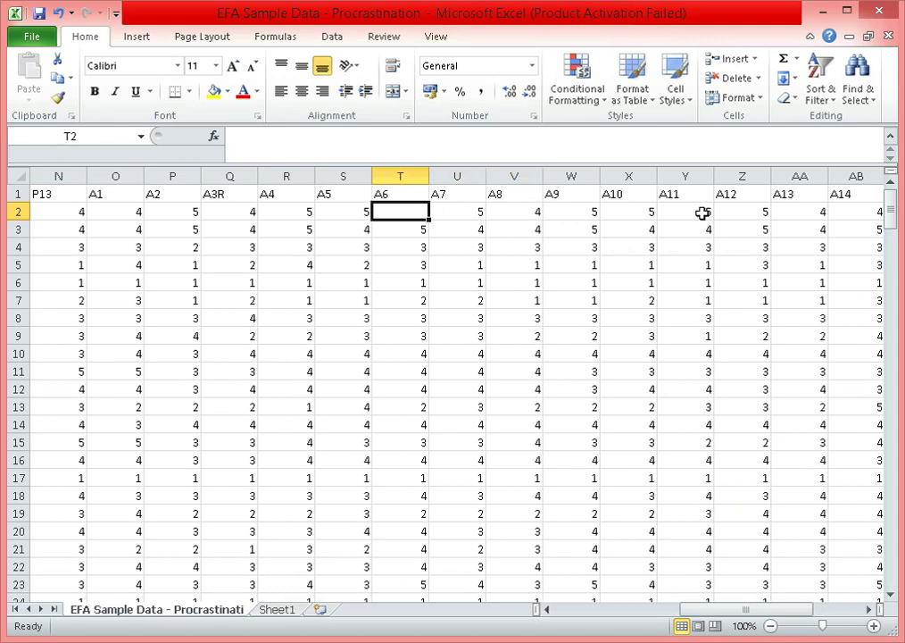
Average the row 2 respondent's A1 to A16 answers in AF2 with =AVERAGE(O2:AD2)
key(Right)
key(Right)
key(Right)
key(Right)
key(Right)
key(Right)
key(Right)
key(Right)
key(Right)
key(Right)
key(Right)
key(Right)
key(Right)
key(Right)
key(Right)
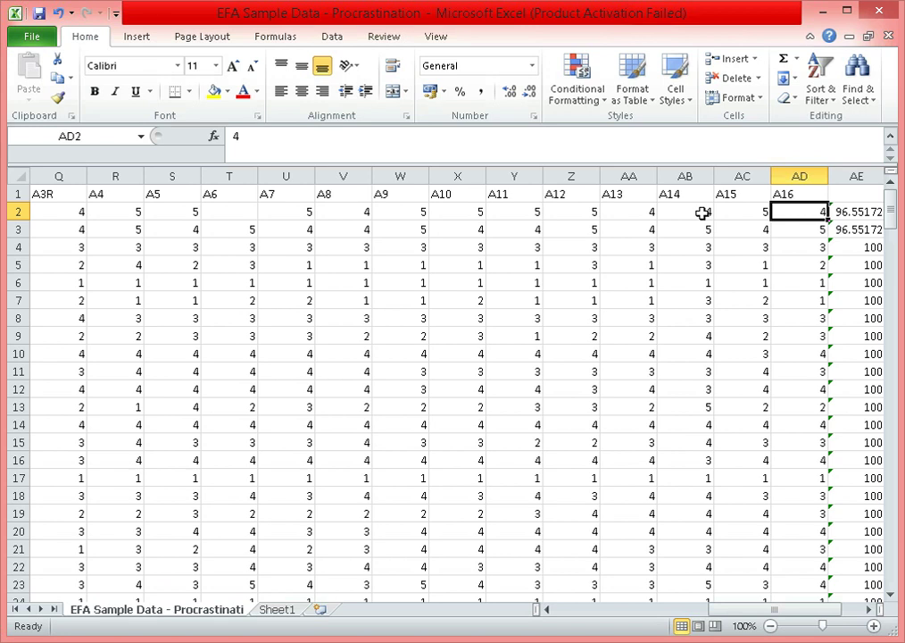
key(Right)
key(Right)
key(Right)
key(Left)
key(Left)
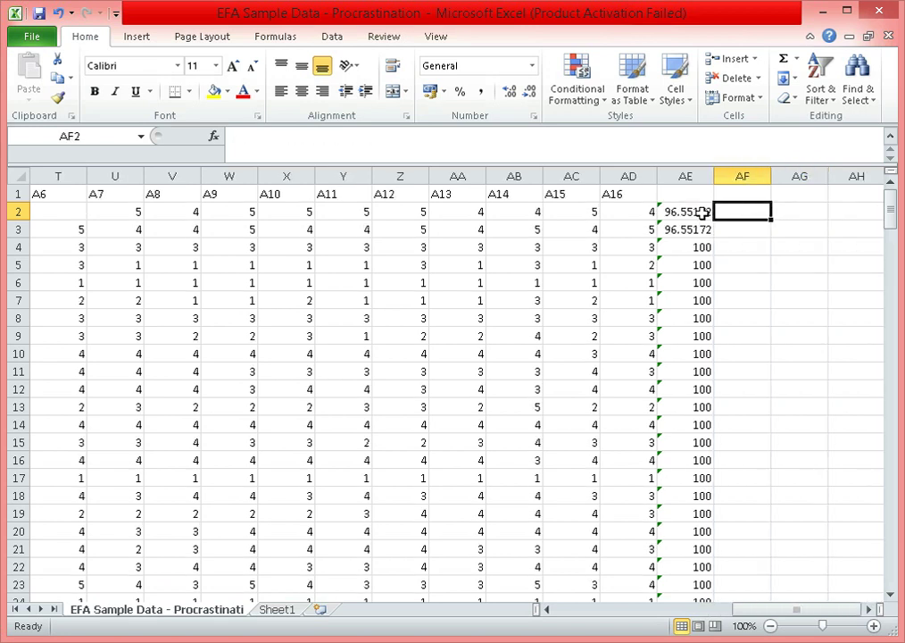
key(Right)
text(=)
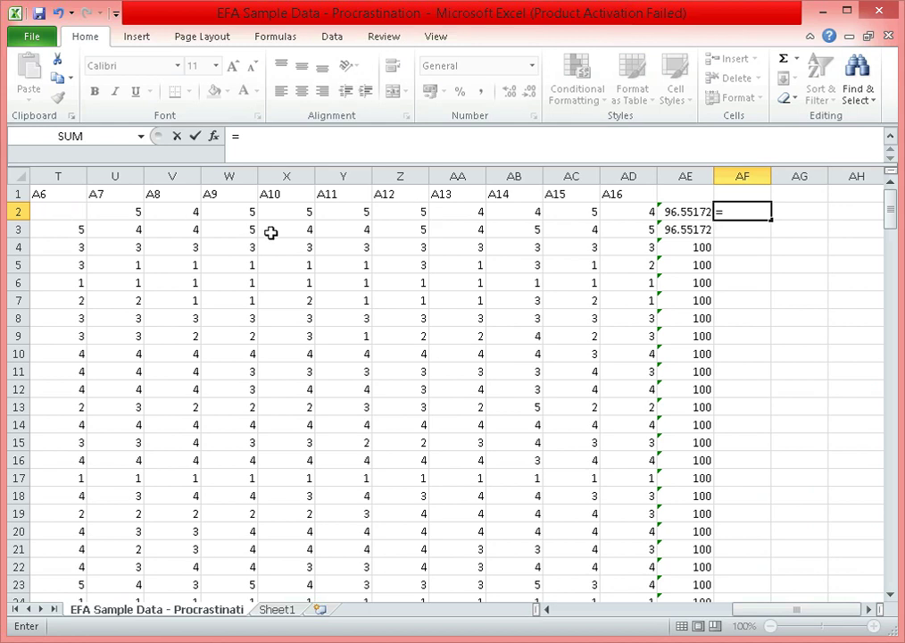
text(Av)
text(ear)
key(BackSpace)
key(BackSpace)
text(rag)
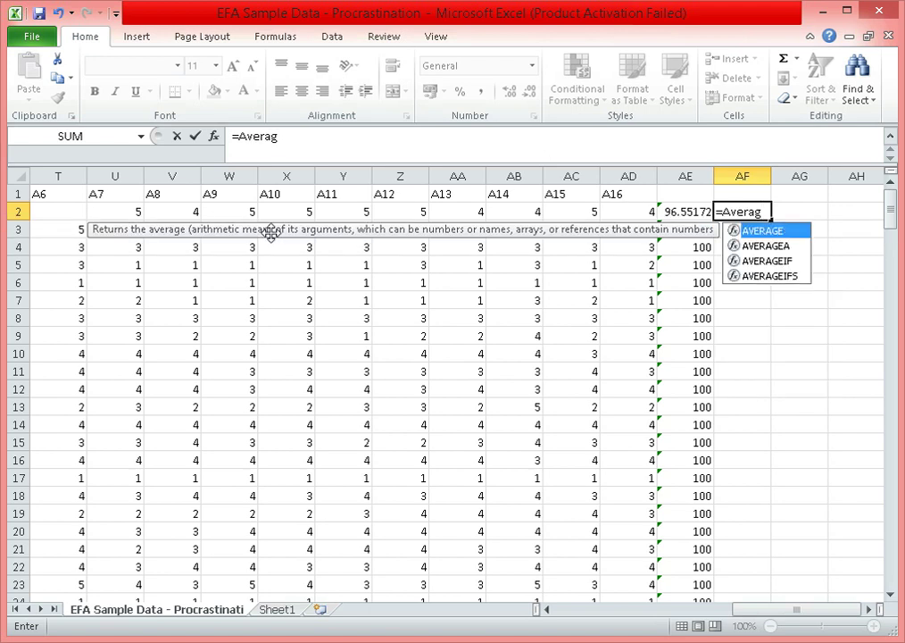
text(e()
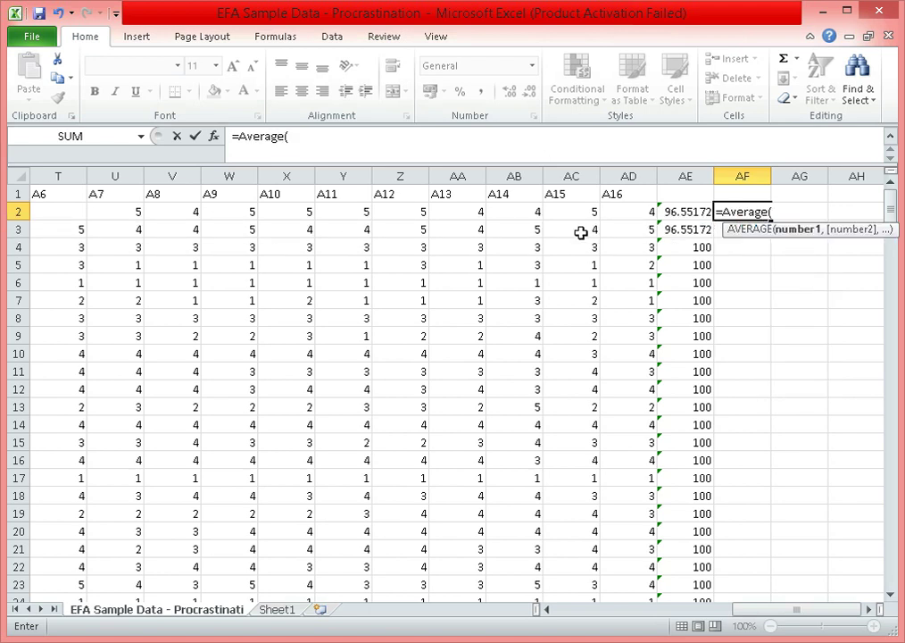
drag(635, 212, 108, 211)
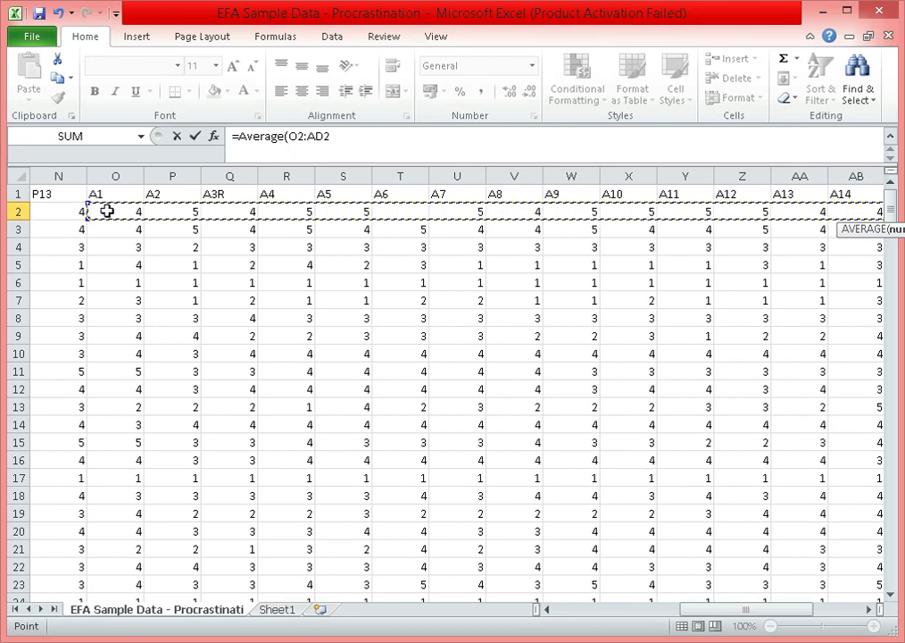
key(Return)
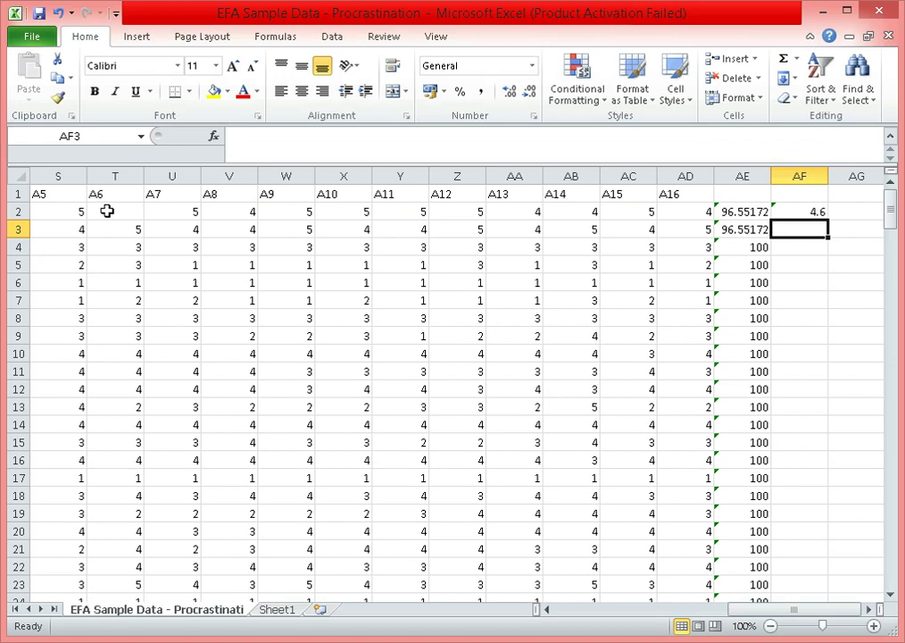
key(Up)
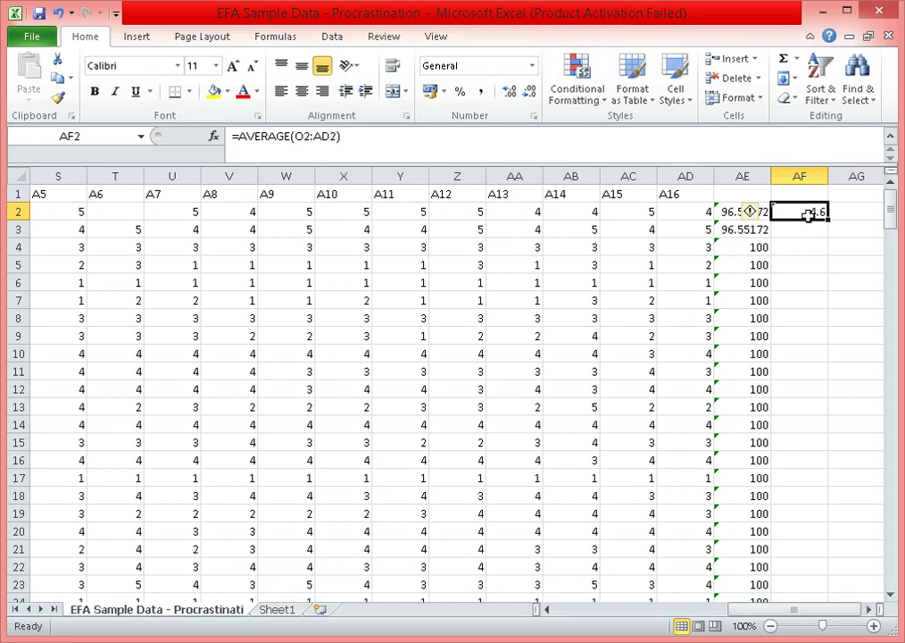
Fill in the row 2 respondent's missing A6 answer with 5
click(117, 214)
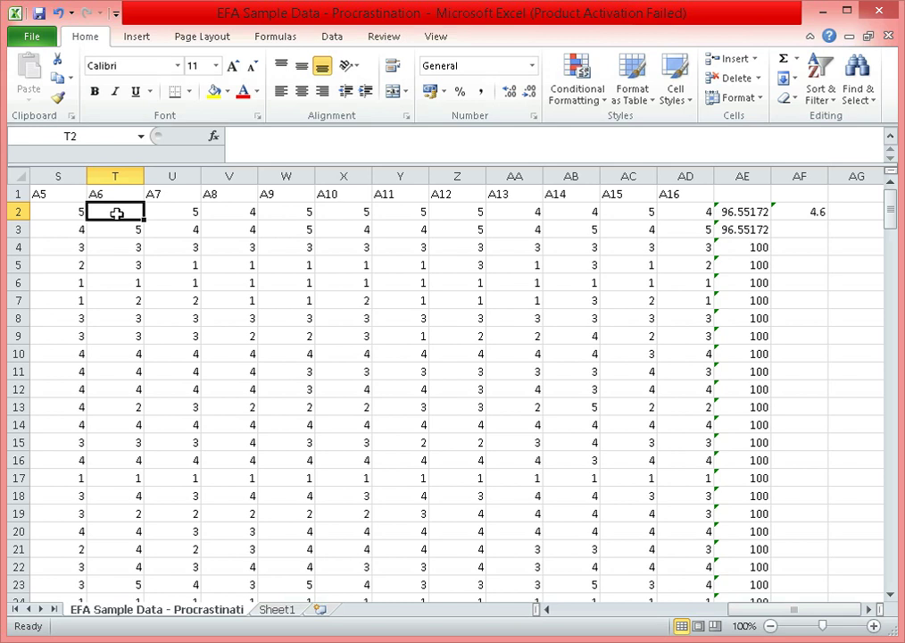
text(5)
key(ctrl+Down)
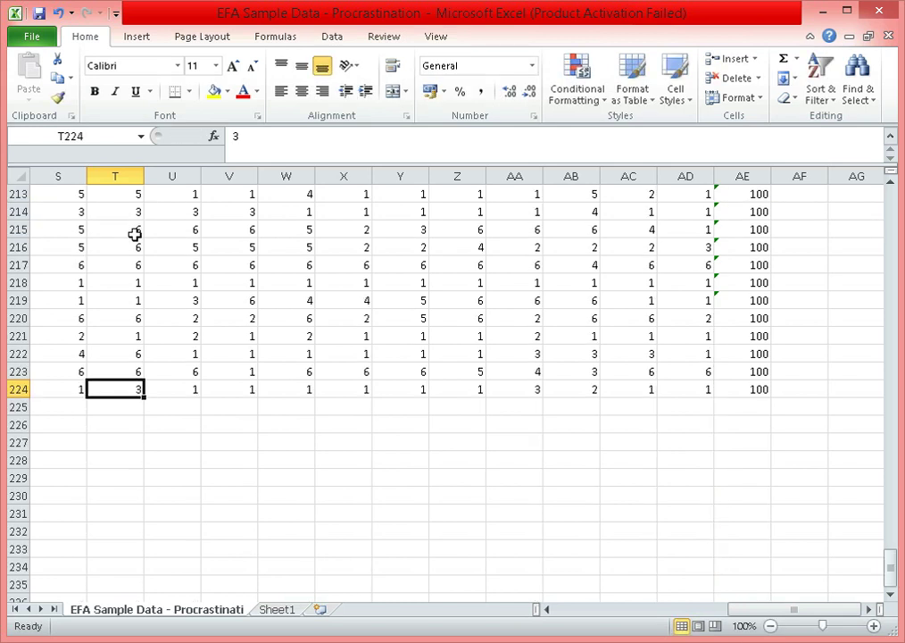
key(ctrl+Up)
Examine the row 3 respondent across the item columns to locate the missing answer and its question group
key(Down)
key(Right)
key(Right)
key(Right)
key(Right)
key(Right)
key(Right)
key(Right)
key(Right)
key(Right)
key(Right)
key(Down)
key(Left)
key(Left)
key(Left)
key(Left)
key(Left)
key(Left)
key(Left)
key(Left)
key(Left)
key(Left)
key(Left)
key(Left)
key(Left)
key(Left)
key(Left)
key(Left)
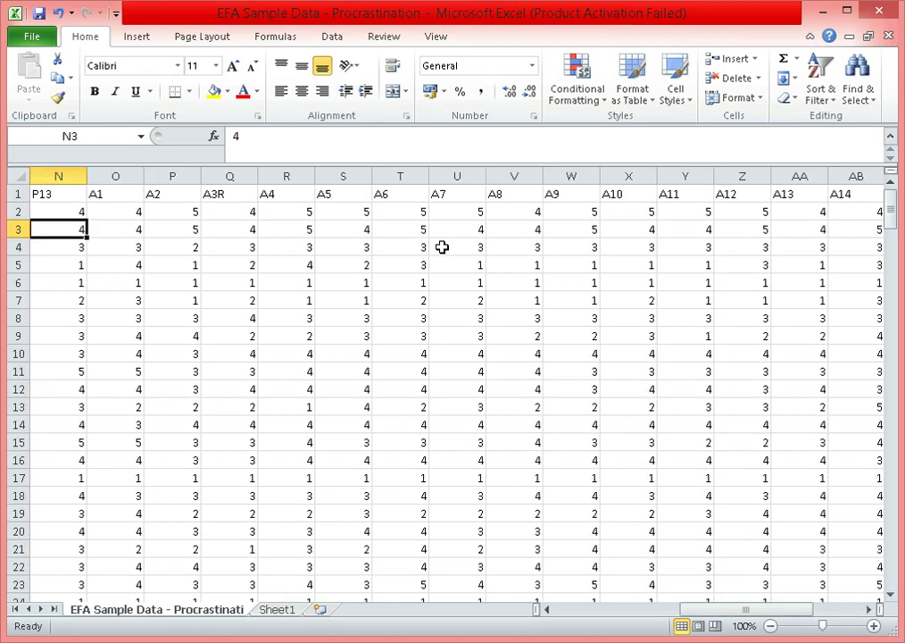
key(Left)
key(Left)
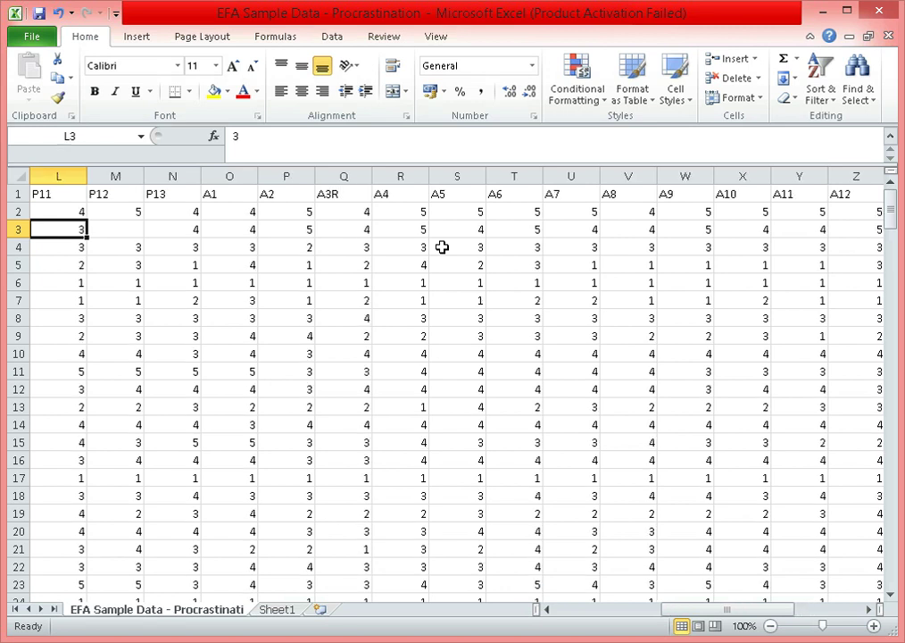
key(Right)
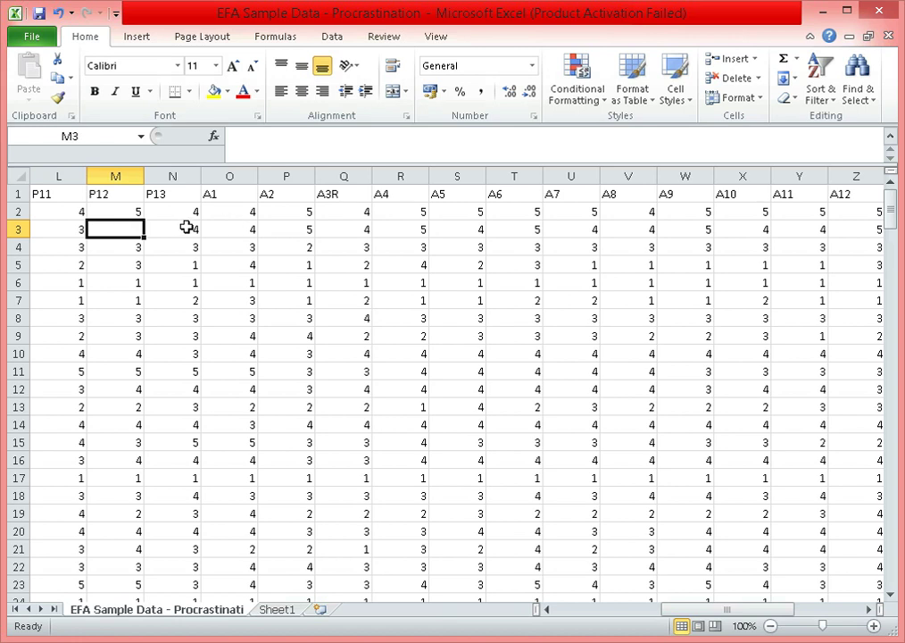
key(Right)
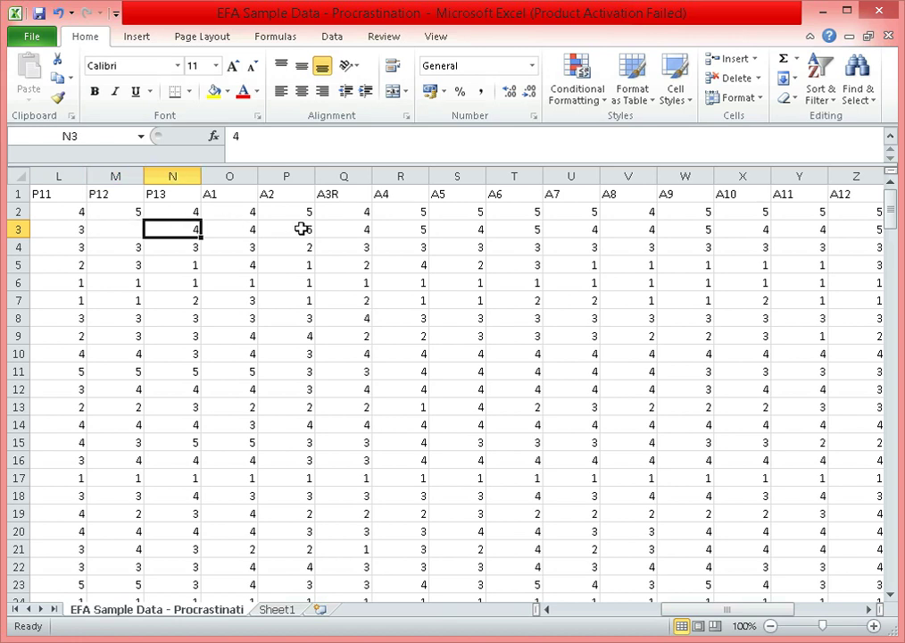
Average the row 3 respondent's P1 to P13 answers in AF3 with =AVERAGE(B3:N3)
key(ctrl+Right)
key(Right)
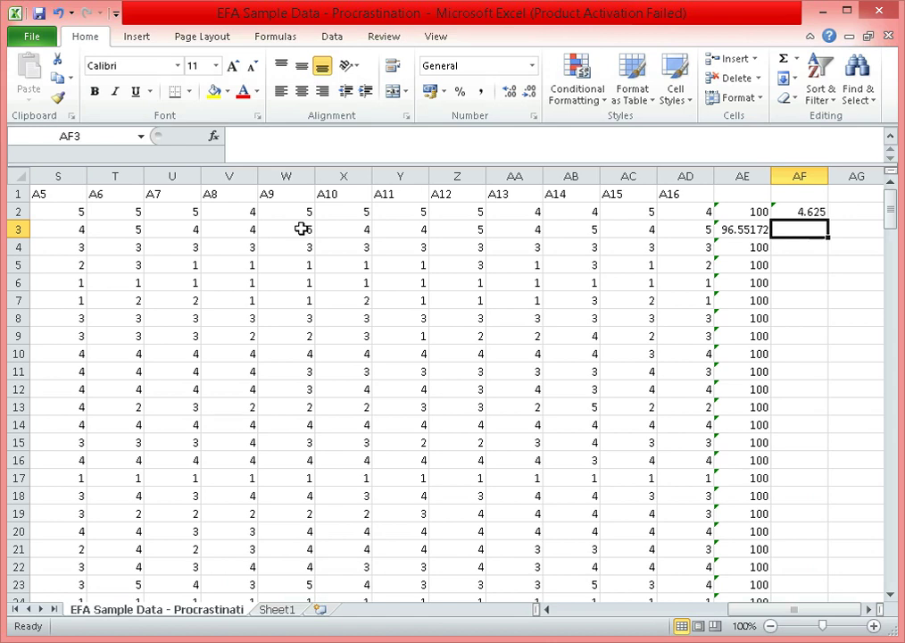
text(=)
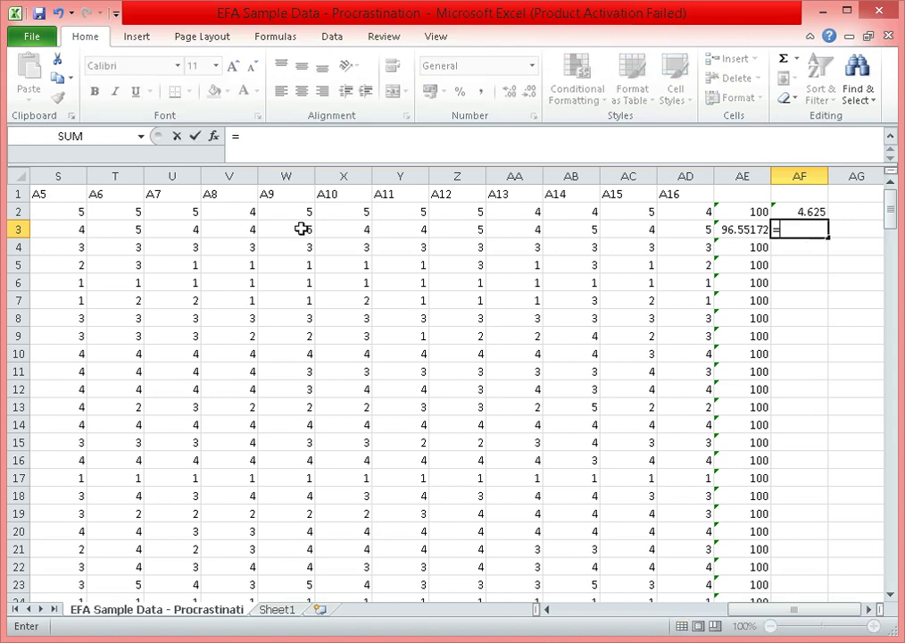
text(Average()
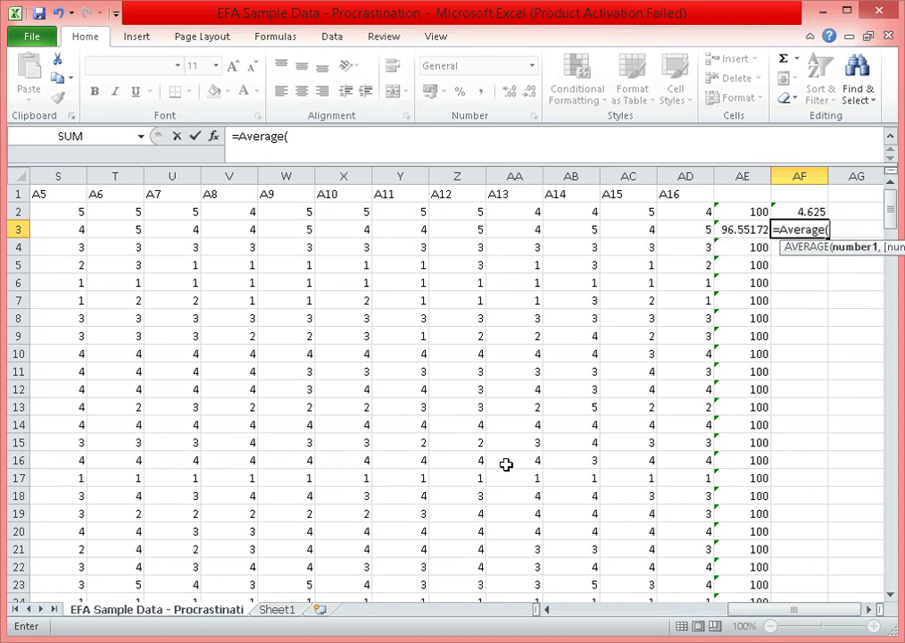
drag(782, 612, 600, 614)
click(123, 232)
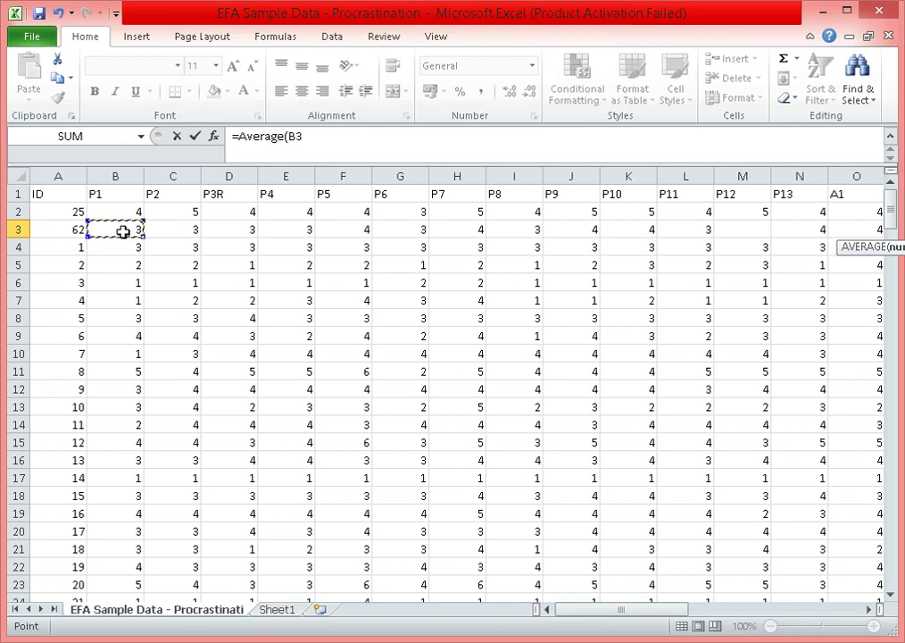
key(shift+Right)
key(shift+Right)
key(shift+Right)
key(shift+Right)
key(shift+Right)
key(shift+Right)
key(shift+Right)
key(shift+Right)
key(shift+Right)
key(shift+Right)
key(shift+Right)
key(shift+Right)
key(shift+Right)
key(shift+Right)
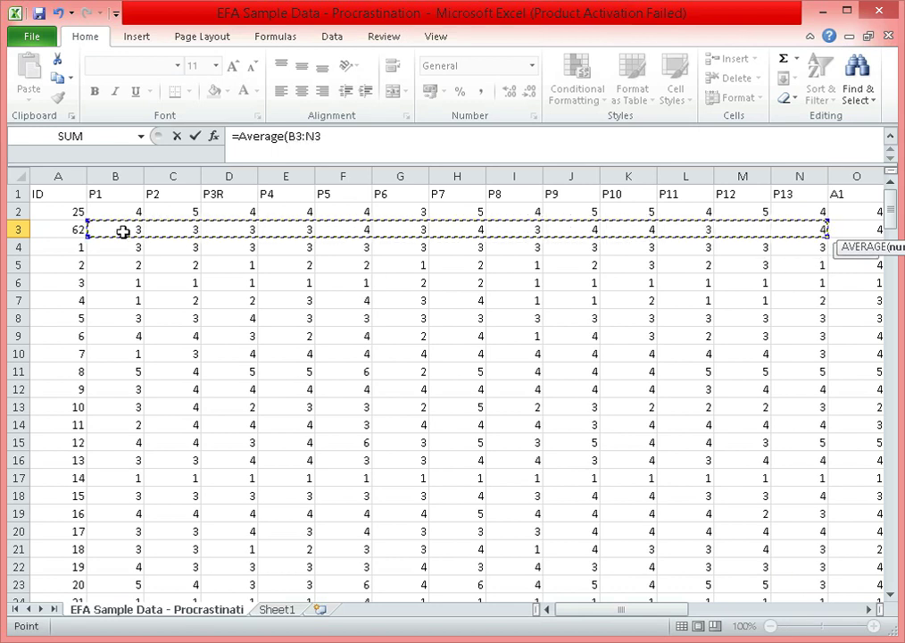
key(shift+Left)
key(shift+Left)
key(shift+Left)
key(shift+Left)
key(shift+Right)
key(shift+Right)
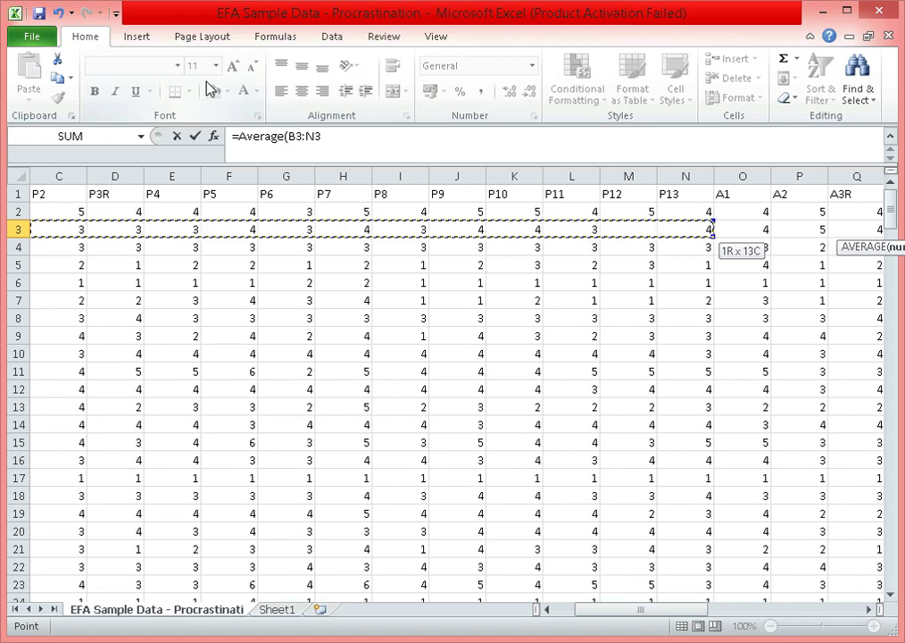
key(Return)
key(Up)
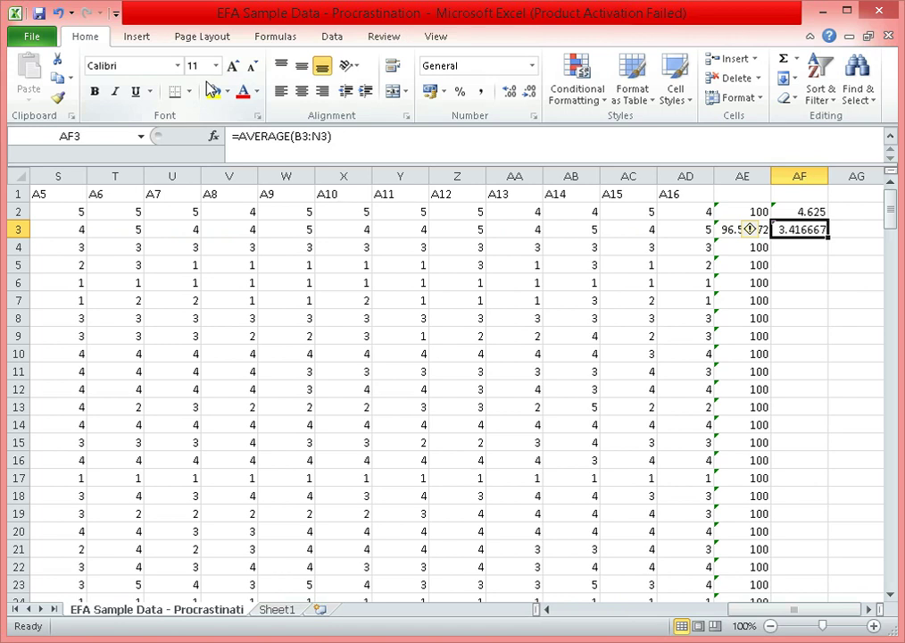
Fill in the row 3 respondent's missing P12 answer with 3 and return to the average in AF3
key(ctrl+Left)
key(Left)
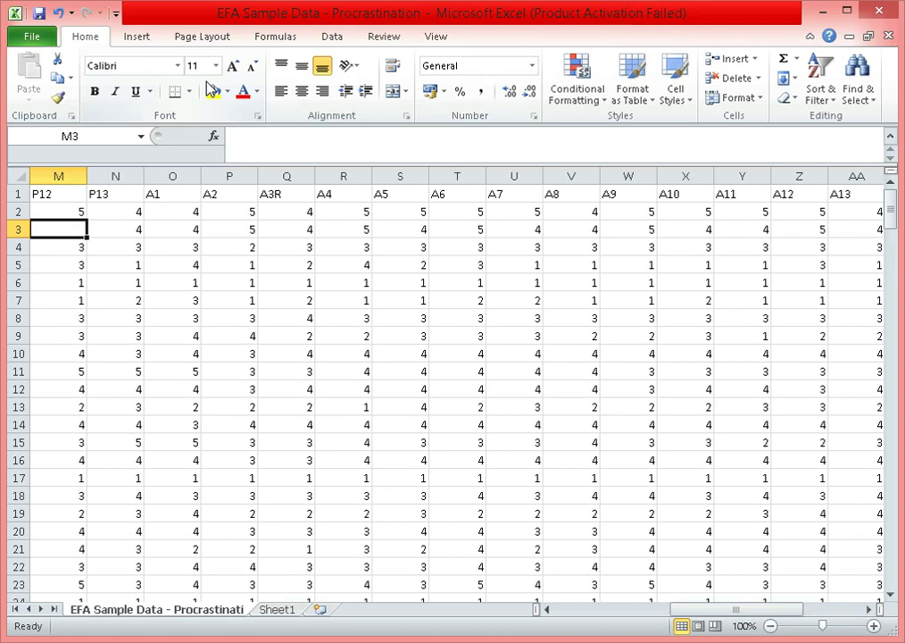
text(4)
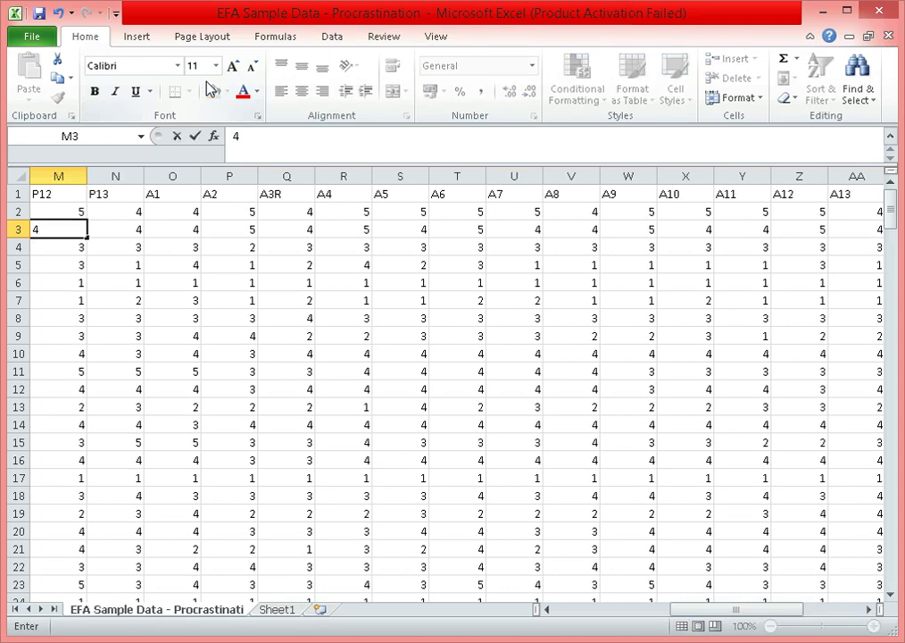
key(BackSpace)
text(3)
key(Right)
key(ctrl+Right)
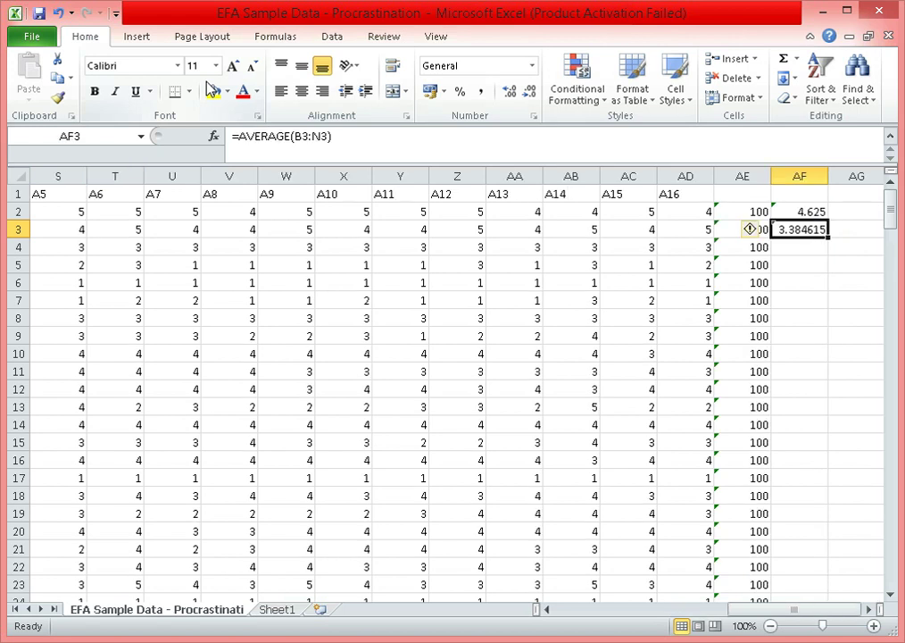
Delete the helper columns AE and AF beside the survey items
click(741, 175)
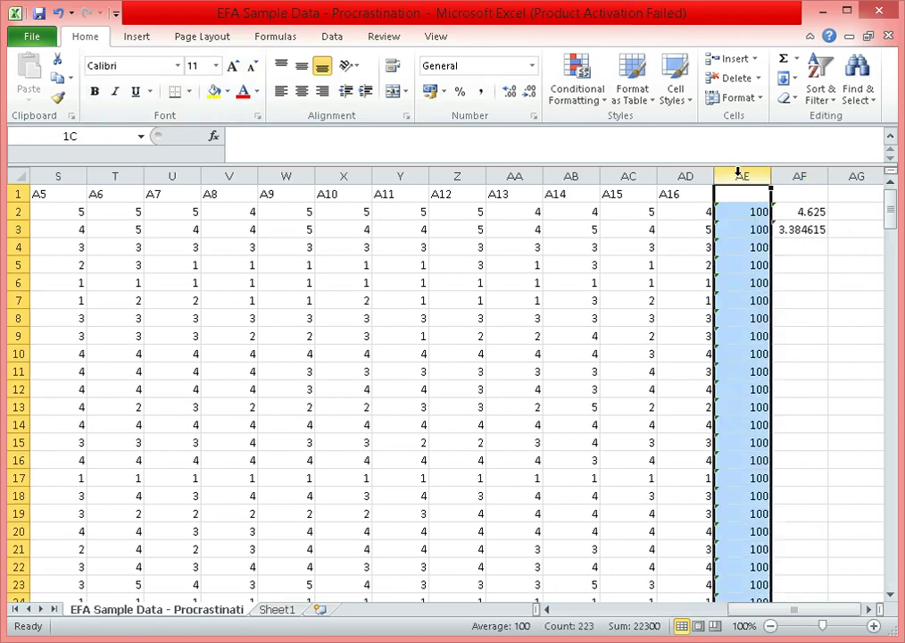
drag(741, 175, 789, 174)
right_click(790, 178)
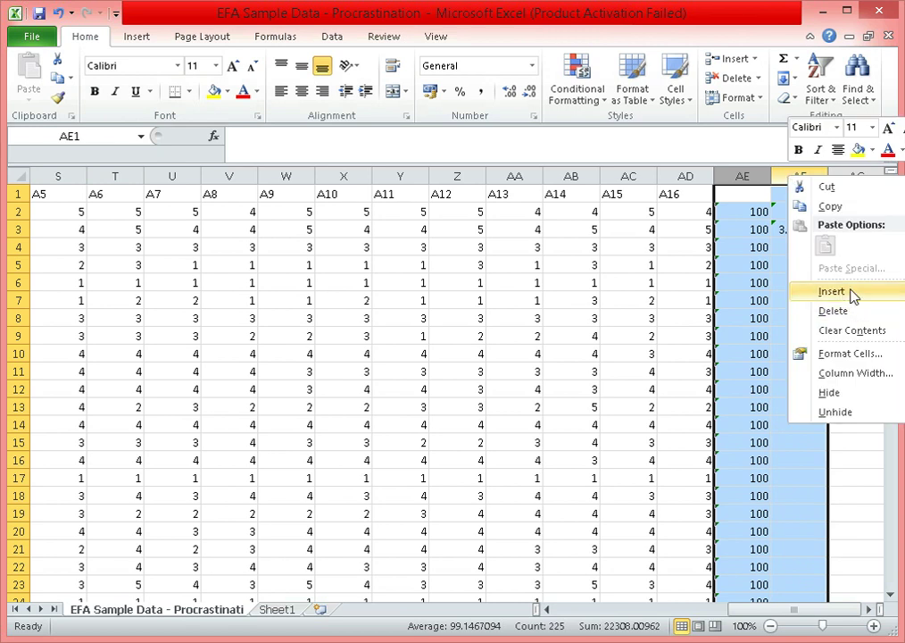
click(855, 315)
Sort the whole dataset by respondent ID from smallest to largest, expanding the selection to the adjacent columns
click(414, 234)
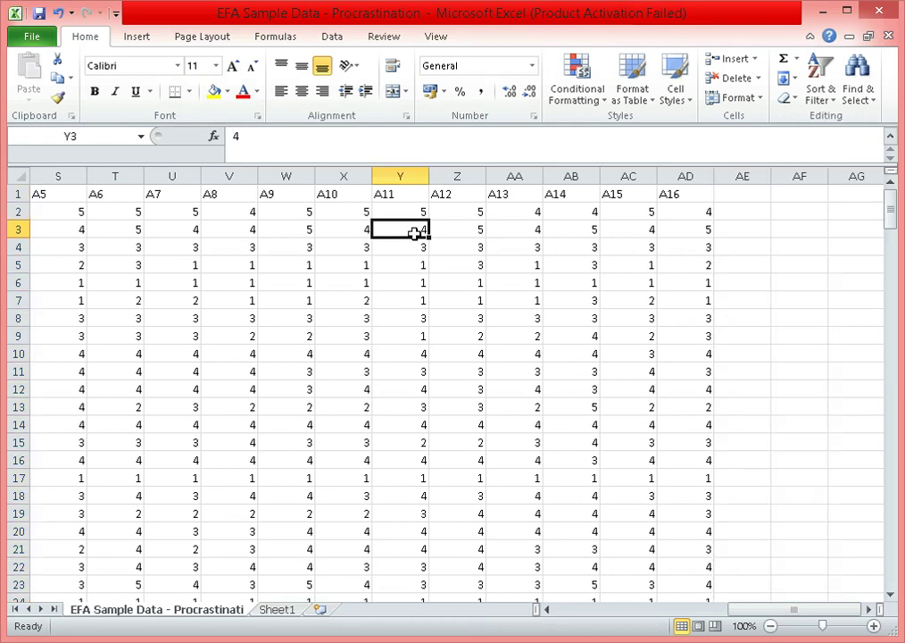
key(Home)
key(Up)
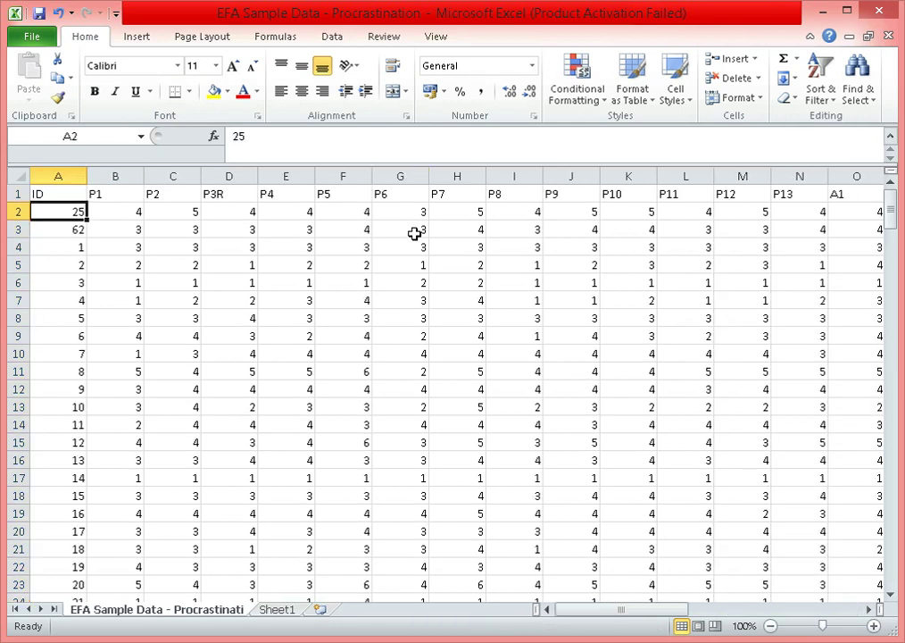
key(ctrl+shift+Down)
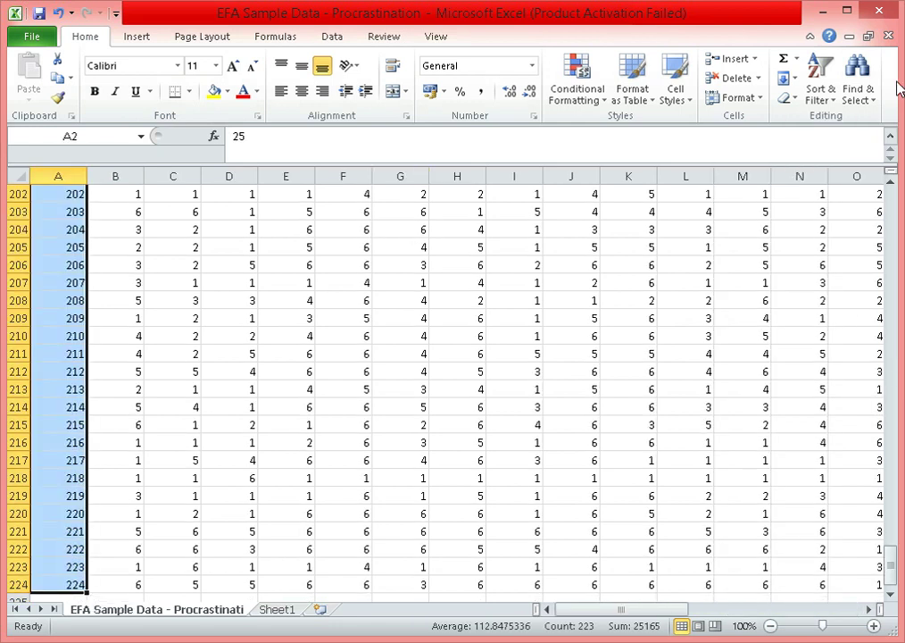
click(815, 93)
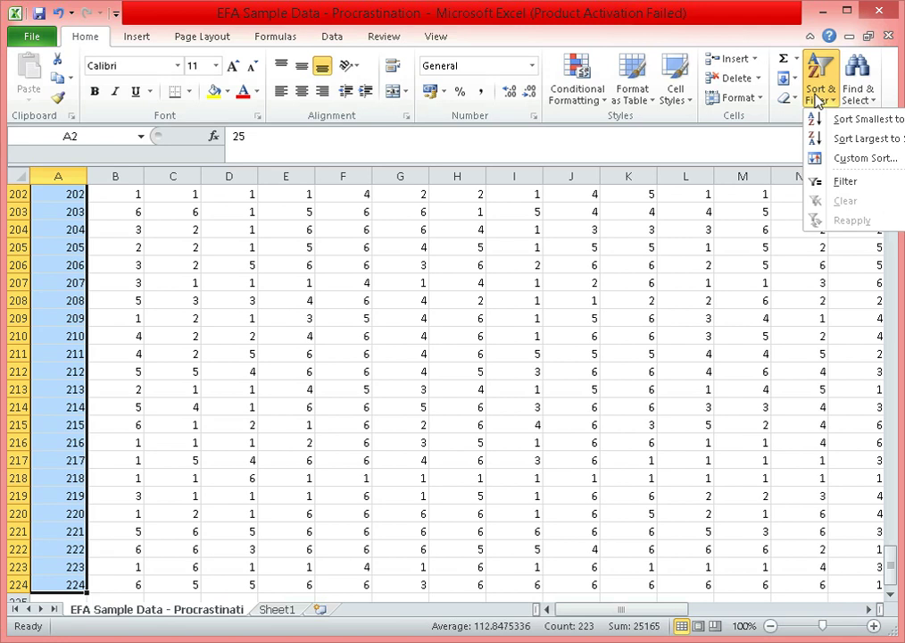
click(856, 121)
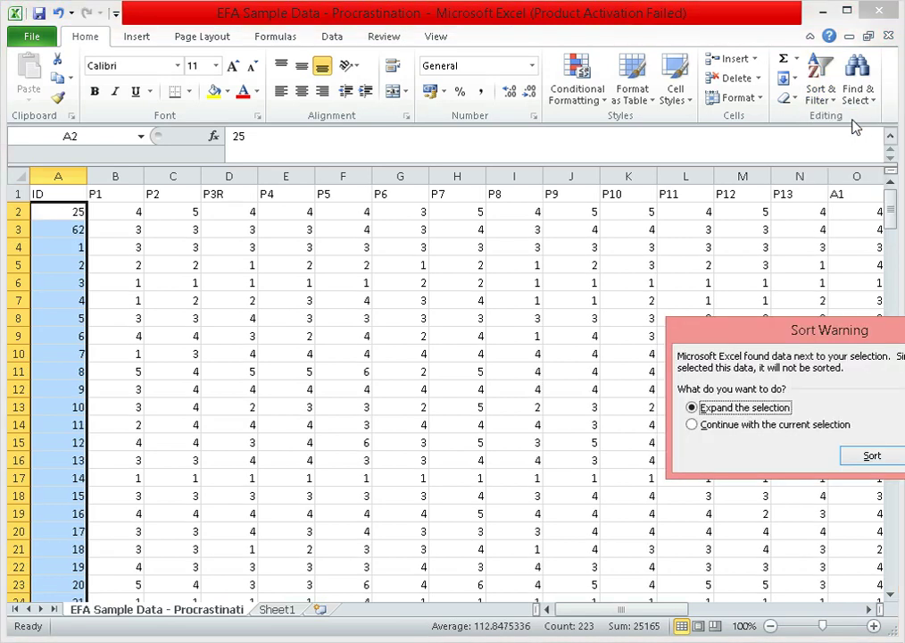
click(874, 458)
click(336, 373)
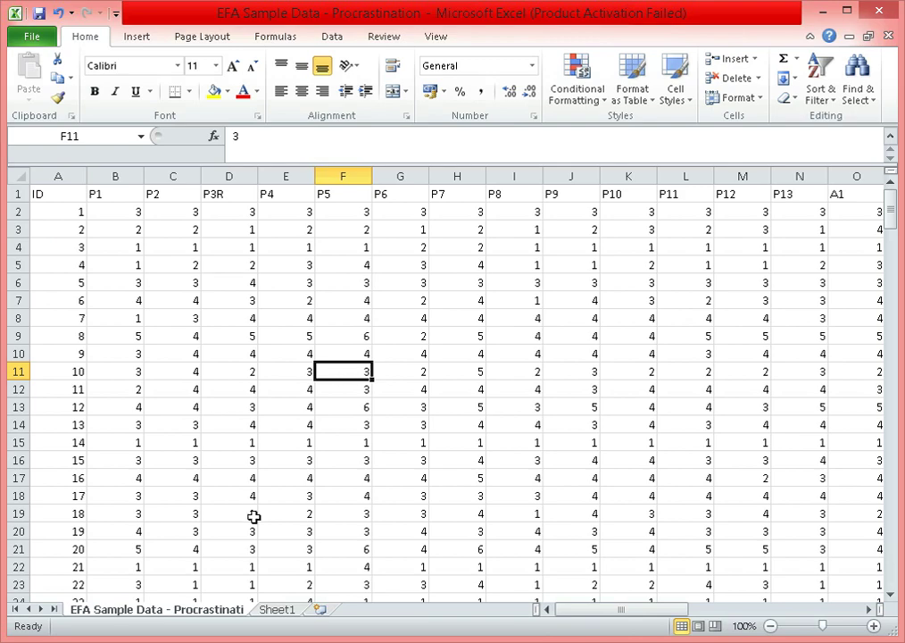
Switch to the EFA Steps document in Word and review the checklist items on missing values and unengaged responses
key(alt+Tab)
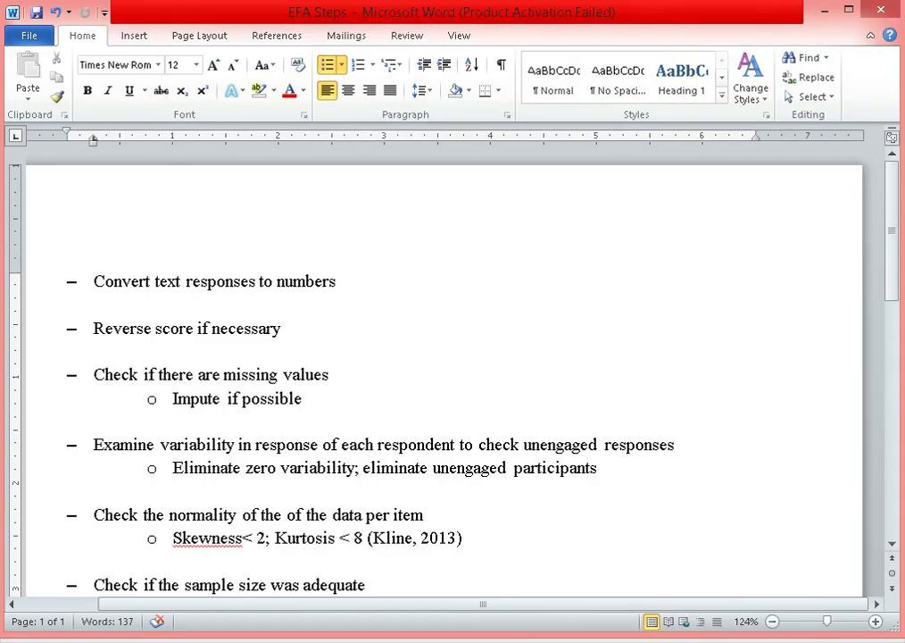
click(95, 351)
click(95, 421)
click(126, 376)
click(283, 375)
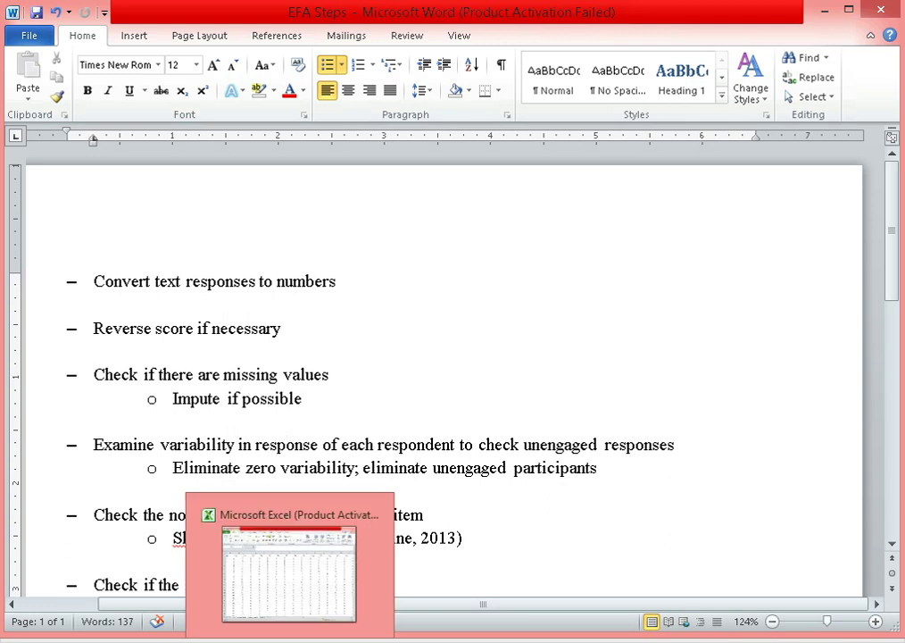
Return to the Excel workbook and examine the row 13 respondent's answers from P1 through A16 for variability
click(268, 572)
click(236, 412)
key(Left)
key(Left)
key(Left)
key(Right)
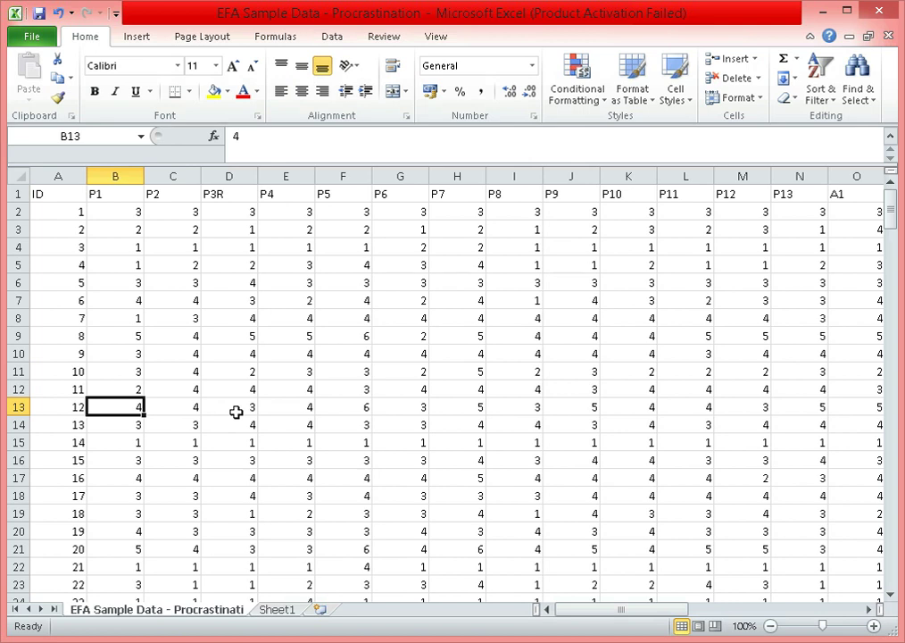
key(Right)
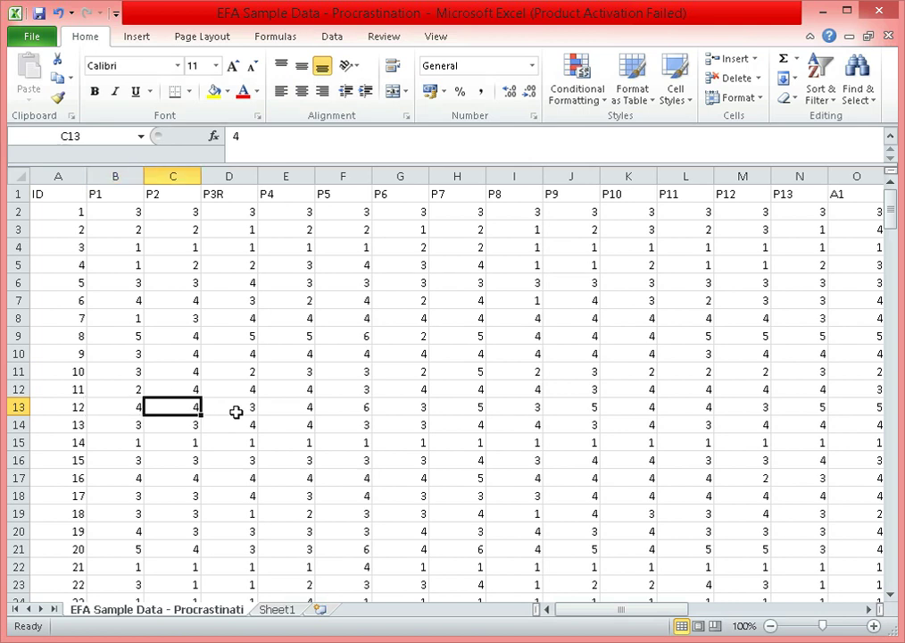
key(Right)
key(Right)
key(Right)
key(Right)
key(Right)
key(Right)
key(Right)
key(Right)
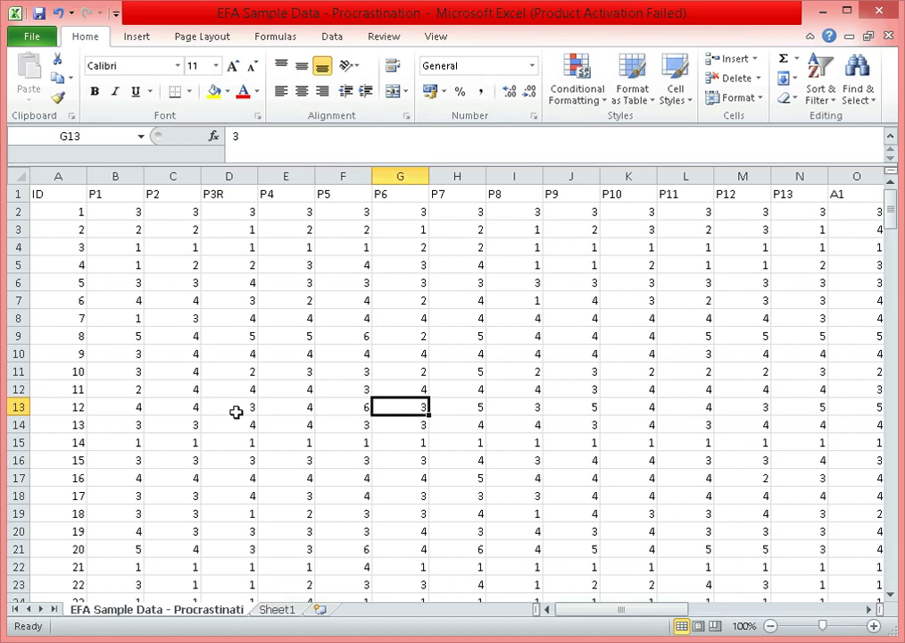
key(Right)
key(Right)
key(Right)
key(Right)
key(Right)
key(Right)
key(Right)
key(Right)
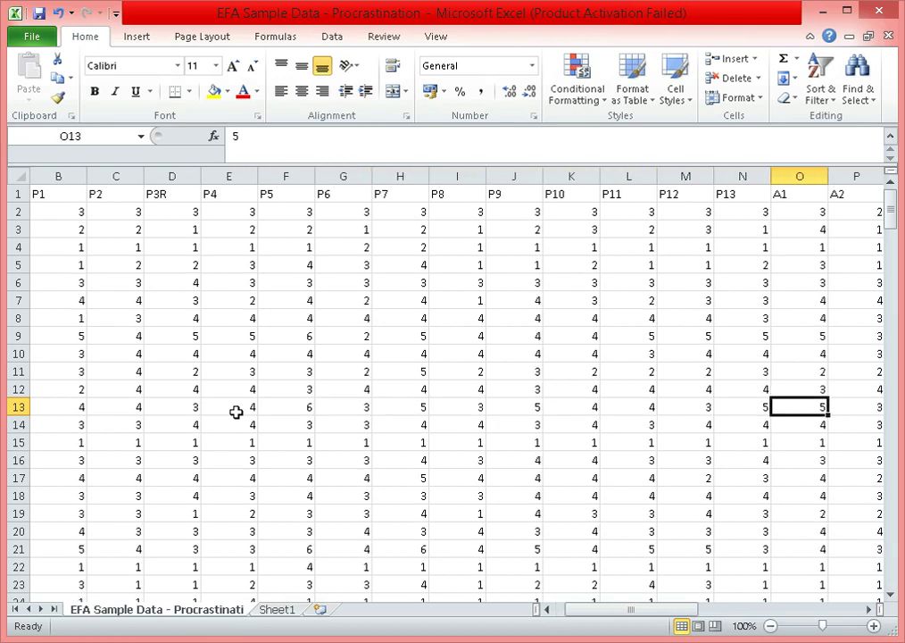
key(Right)
key(Right)
key(Right)
key(Right)
key(Right)
key(Right)
key(Right)
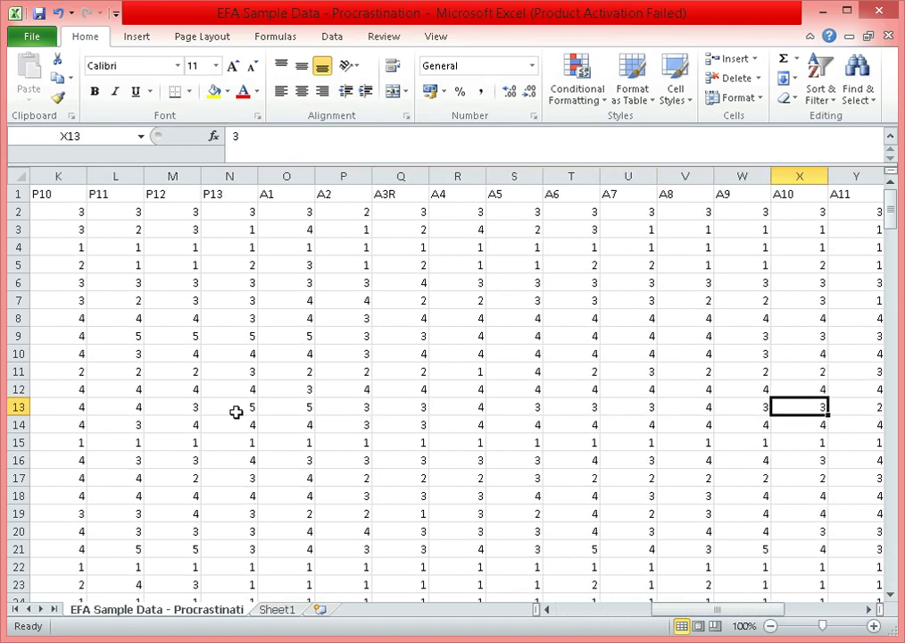
key(Right)
key(Right)
key(Right)
key(Right)
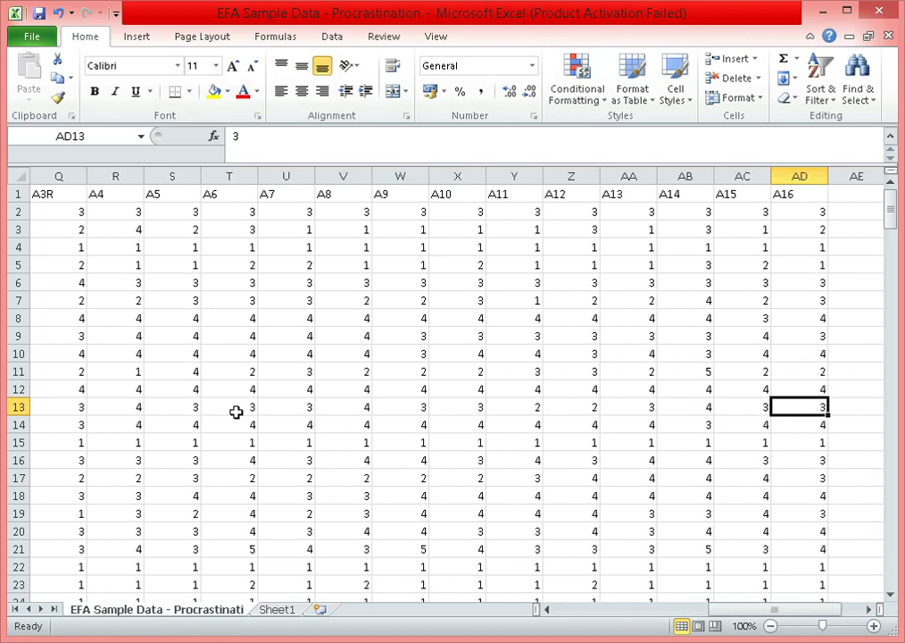
Calculate each respondent's standard deviation in column AE with =STDEV(B2:AD2) in AE2, filled down to the last respondent
key(Right)
key(Up)
key(Up)
key(Up)
key(Up)
key(Up)
key(Up)
key(Up)
key(Up)
key(Up)
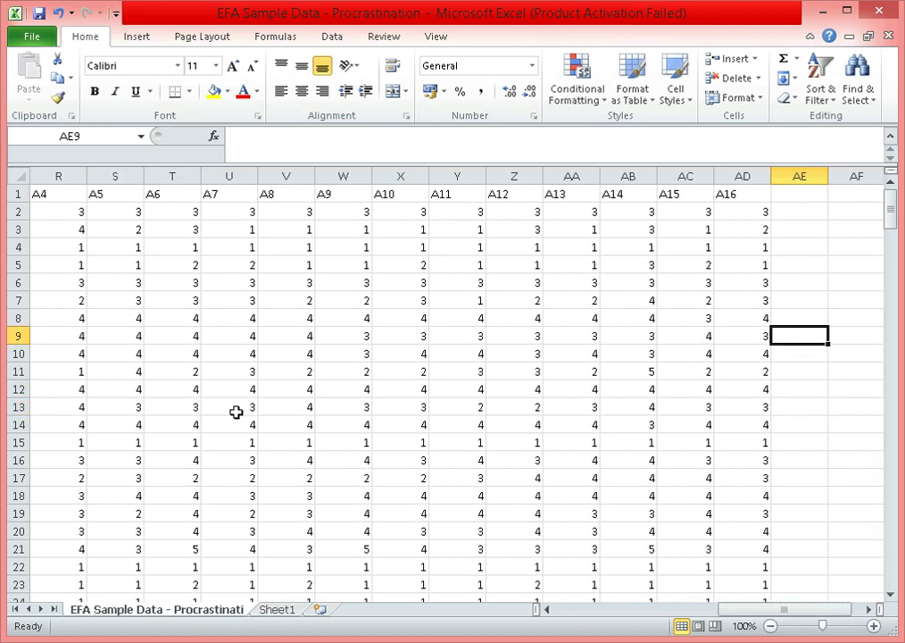
key(Up)
key(Up)
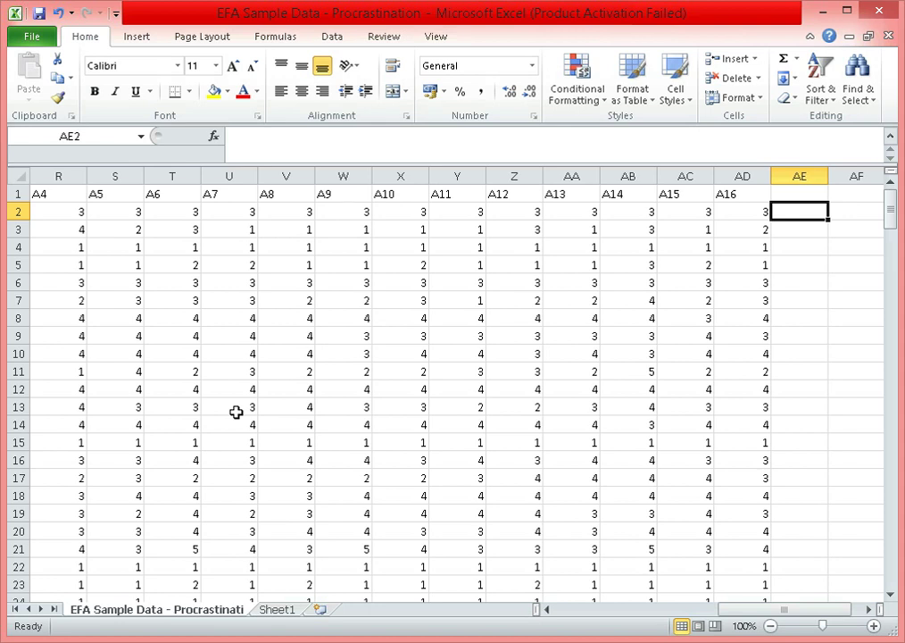
key(Left)
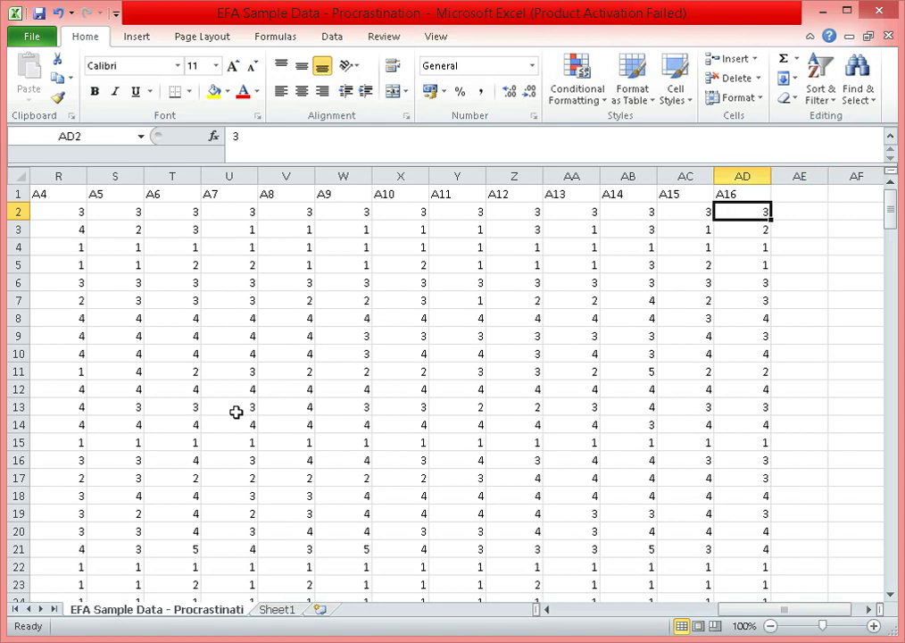
key(Right)
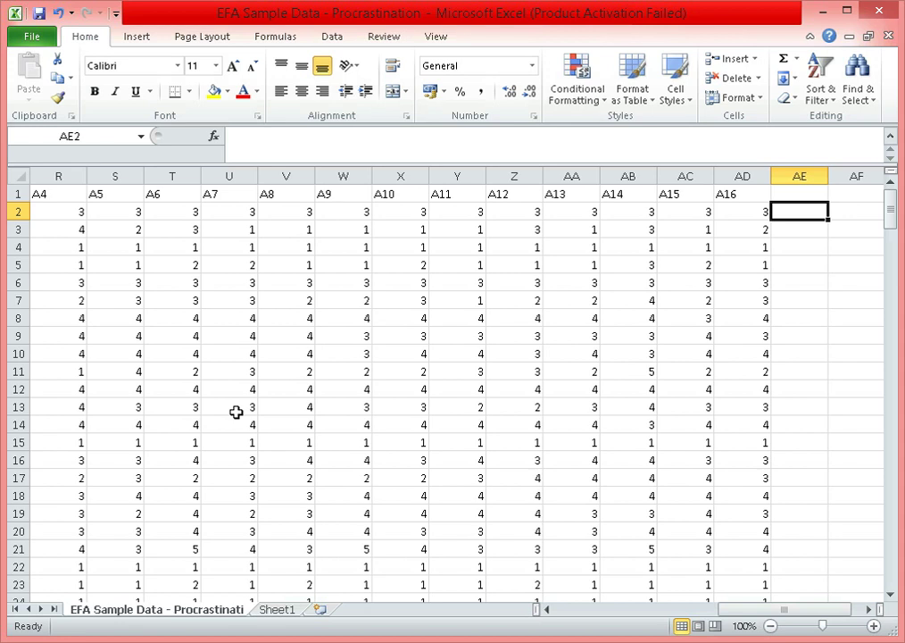
text(=stde)
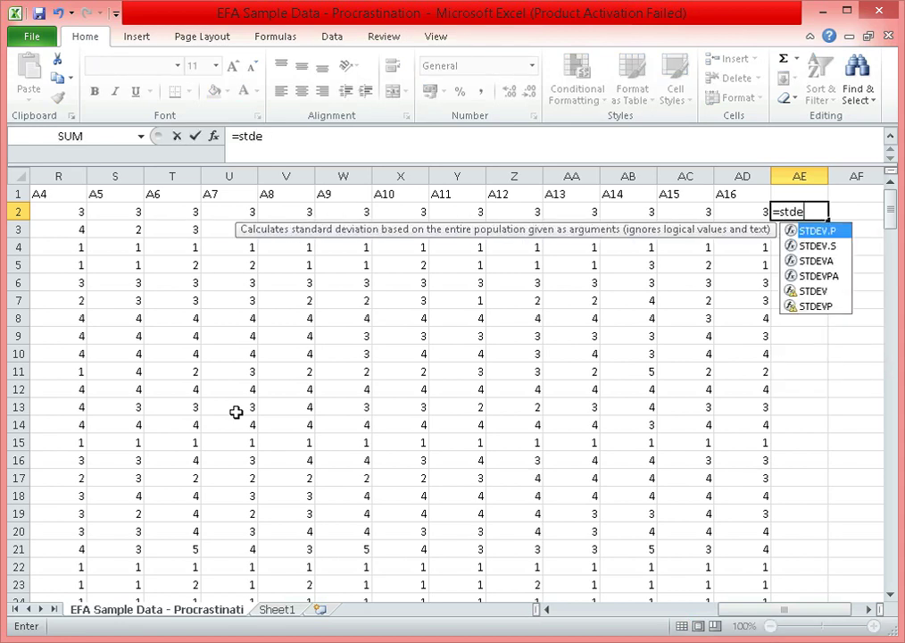
text(v()
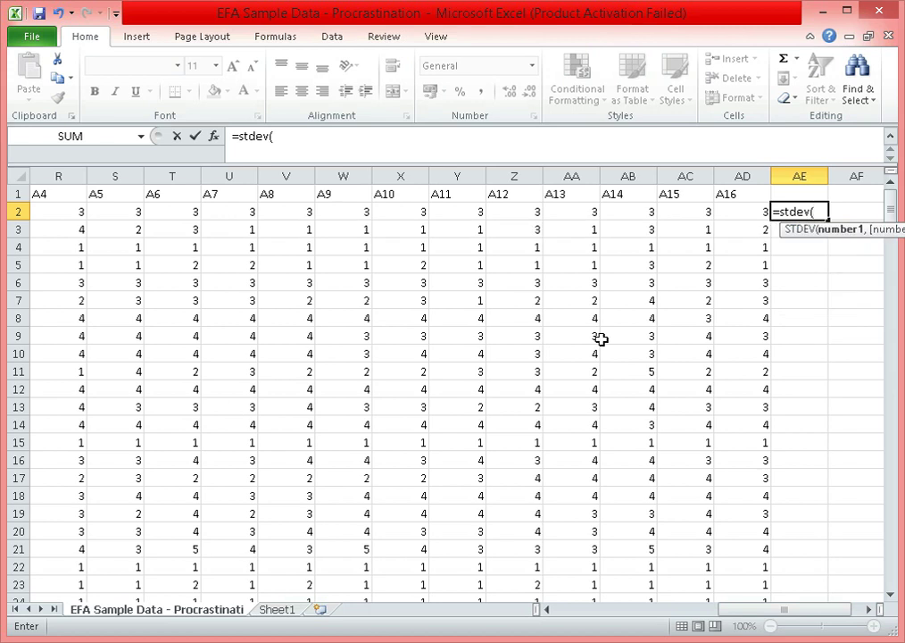
key(Left)
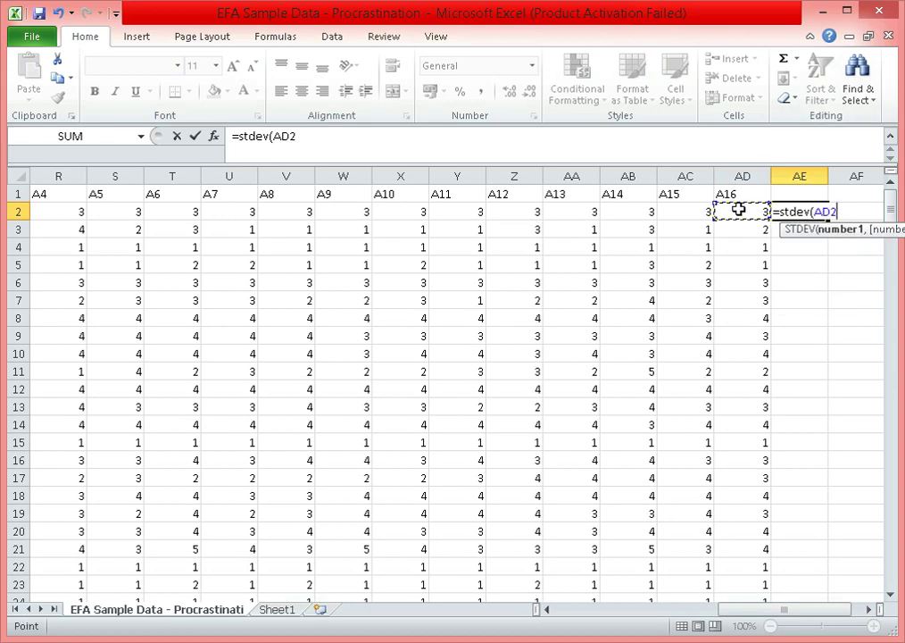
key(ctrl+shift+Left)
key(shift+Right)
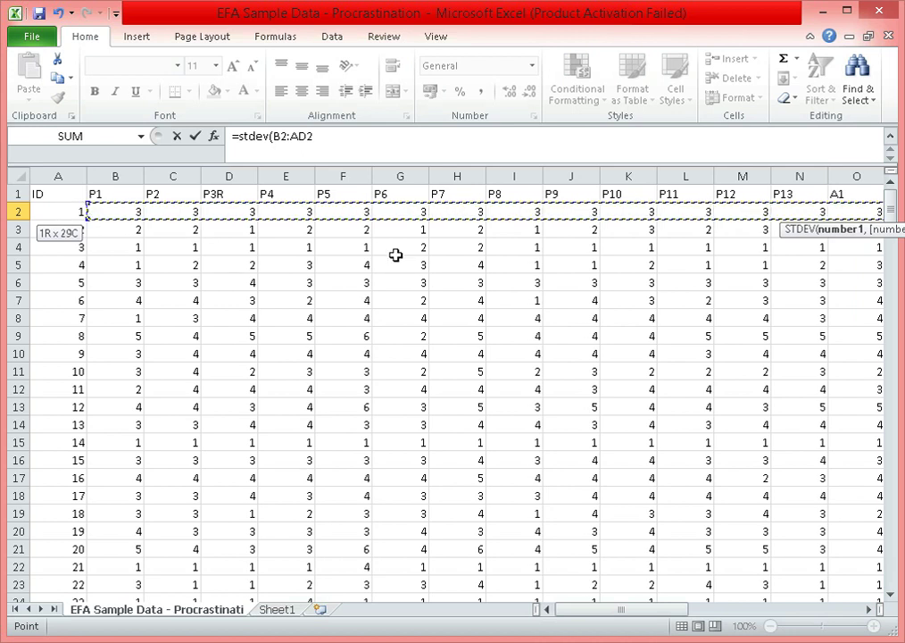
key(Return)
key(Up)
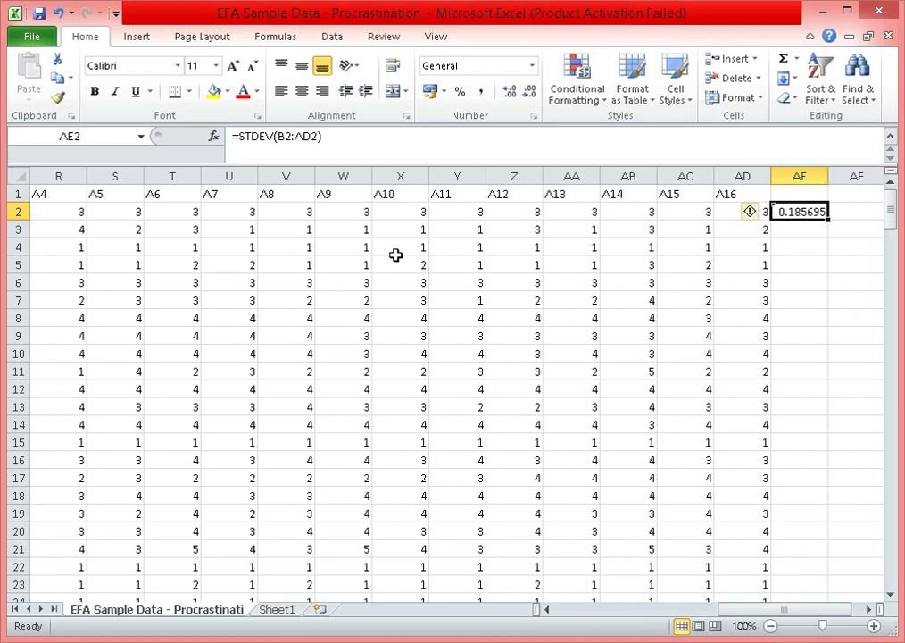
double_click(829, 218)
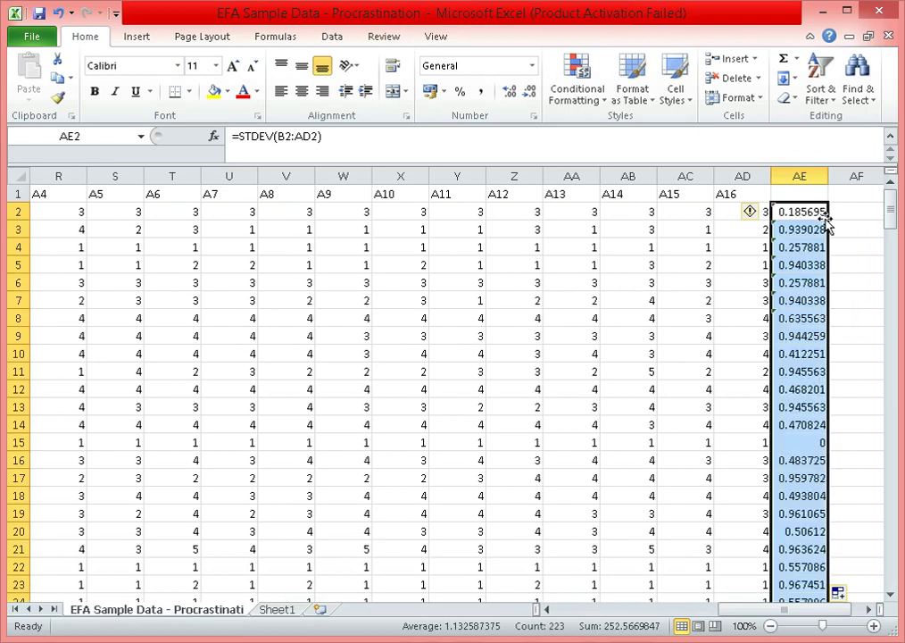
click(795, 213)
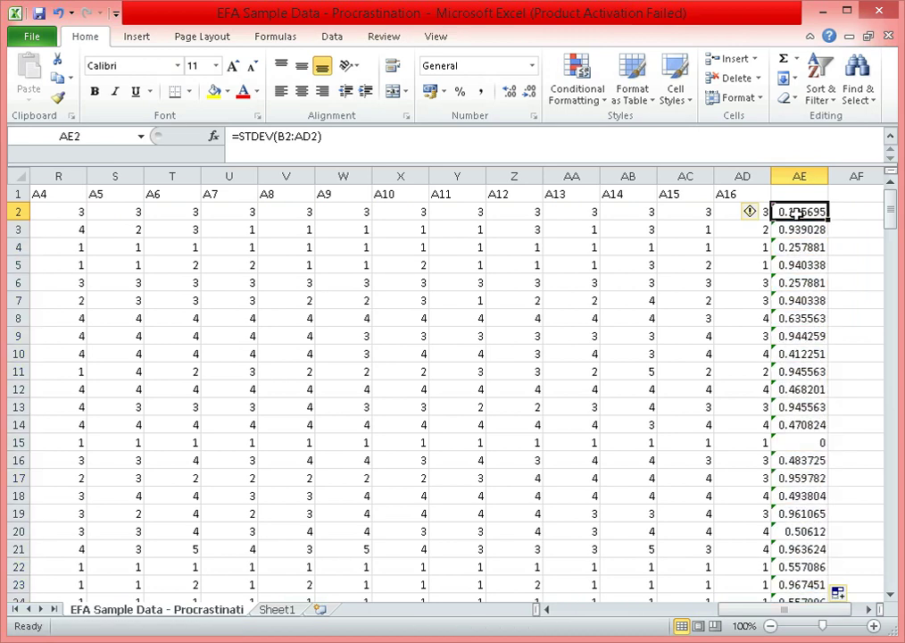
Sort the whole dataset by the standard deviations in column AE from smallest to largest, expanding the selection
click(803, 404)
key(Up)
key(Up)
key(Up)
key(Up)
key(Up)
key(Up)
key(Up)
key(Up)
key(Up)
key(Up)
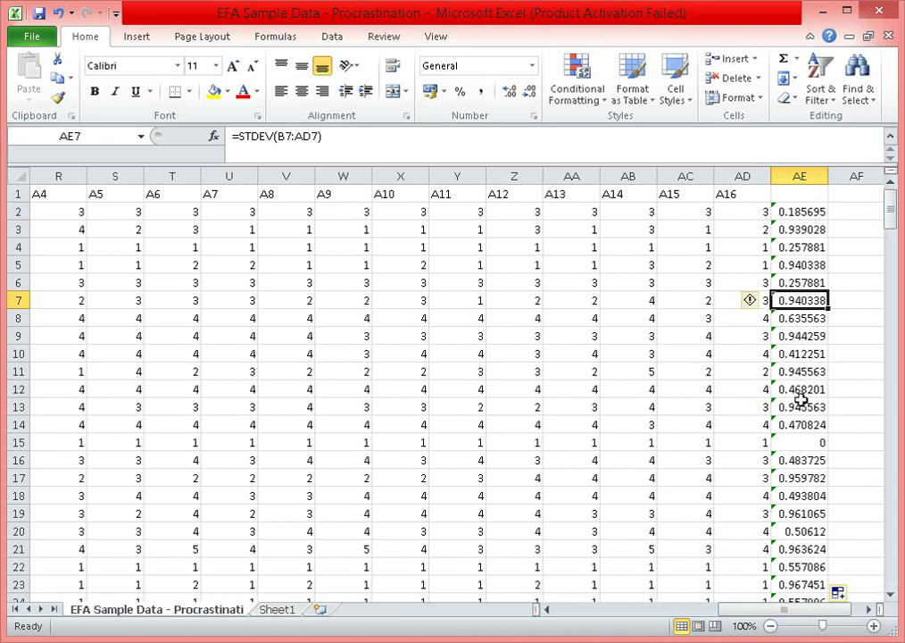
key(Up)
key(ctrl+shift+Down)
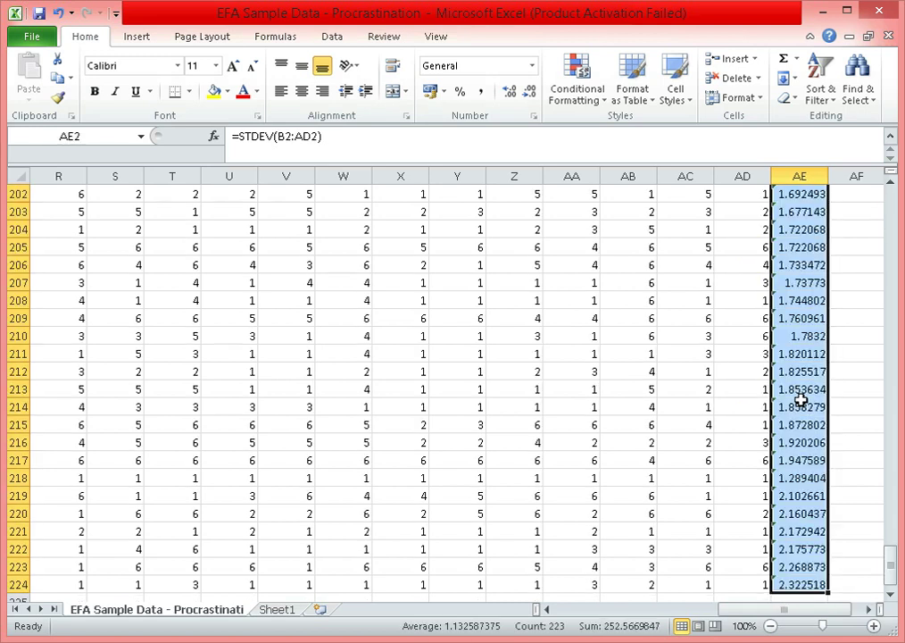
click(821, 94)
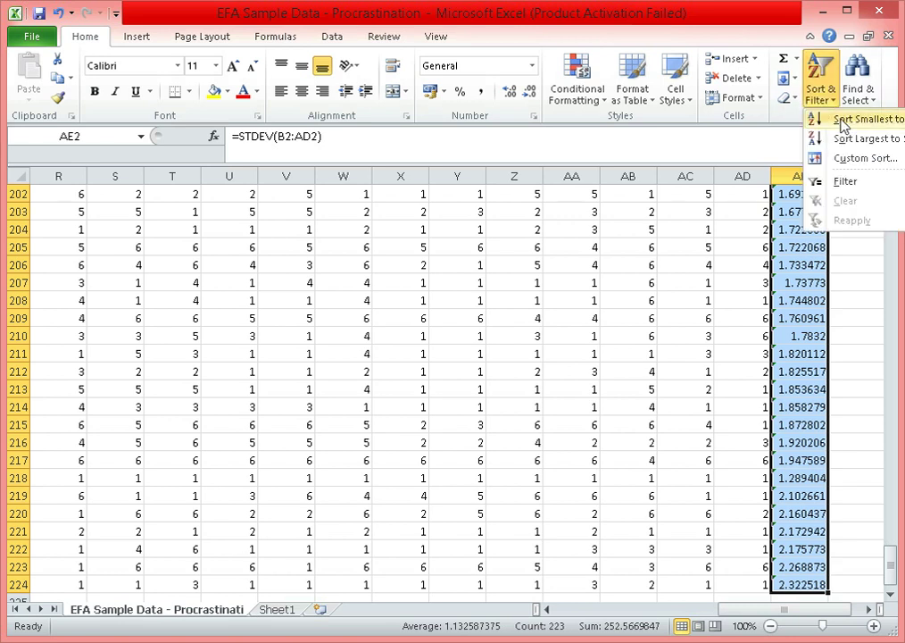
click(808, 117)
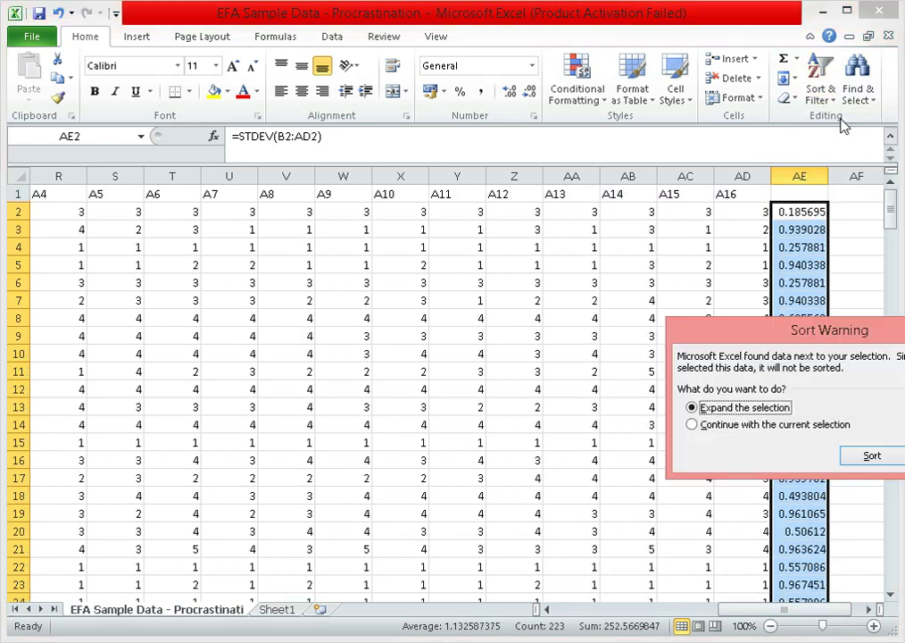
click(868, 459)
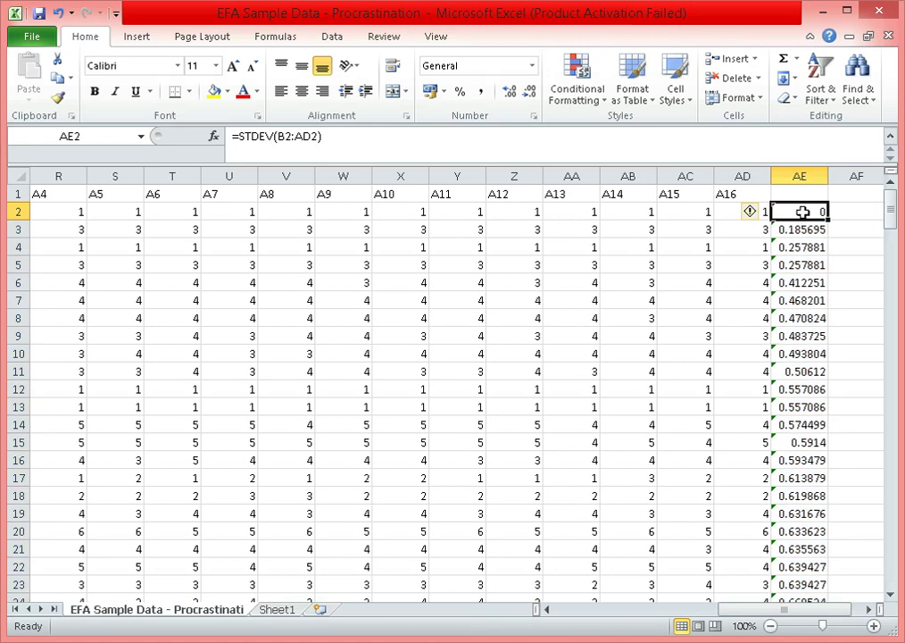
Examine the row 2 respondent's answers from P1 through A16 alongside the standard deviation in AE2
key(Left)
key(Home)
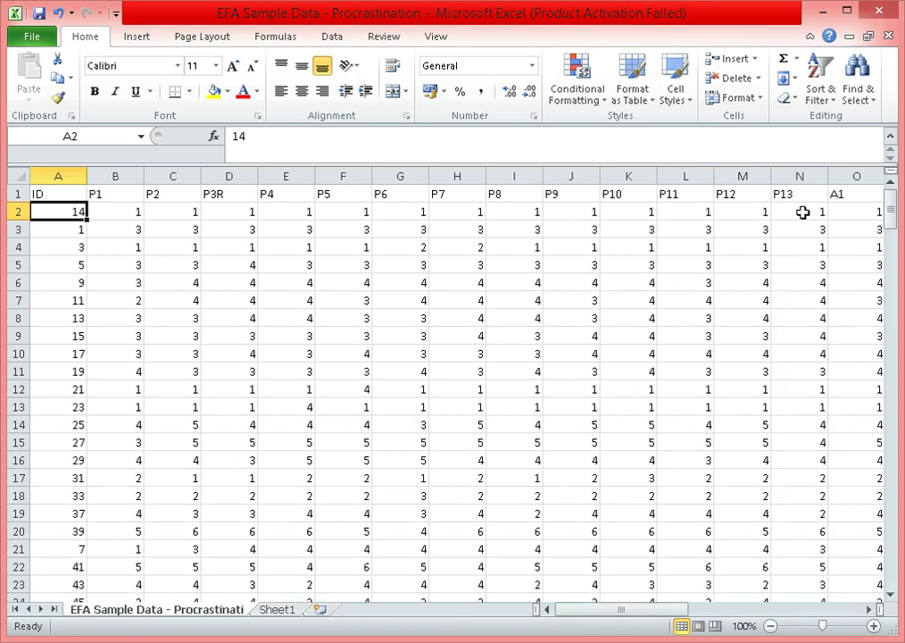
key(Right)
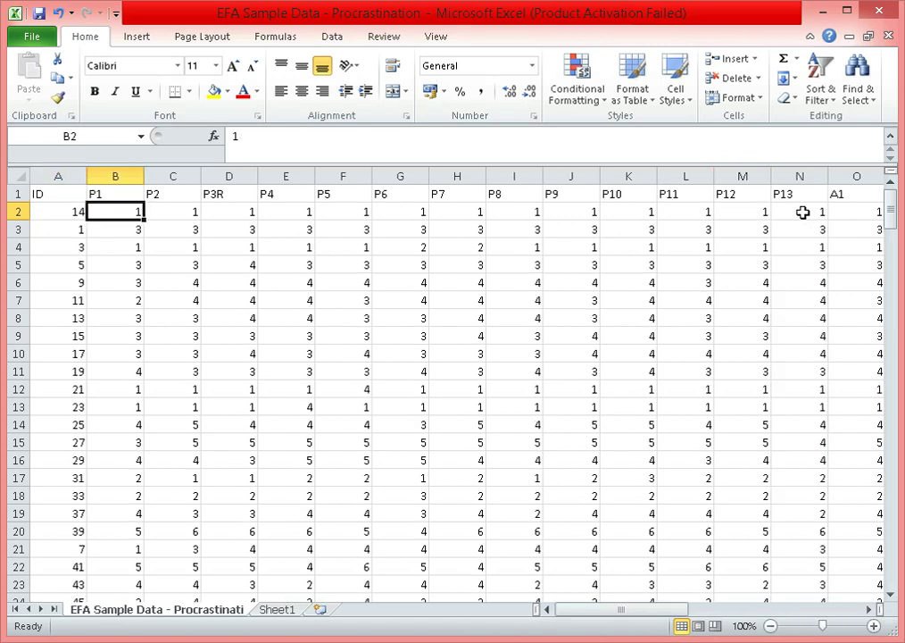
key(Right)
key(Right)
key(Right)
key(Right)
key(Right)
key(Right)
key(Right)
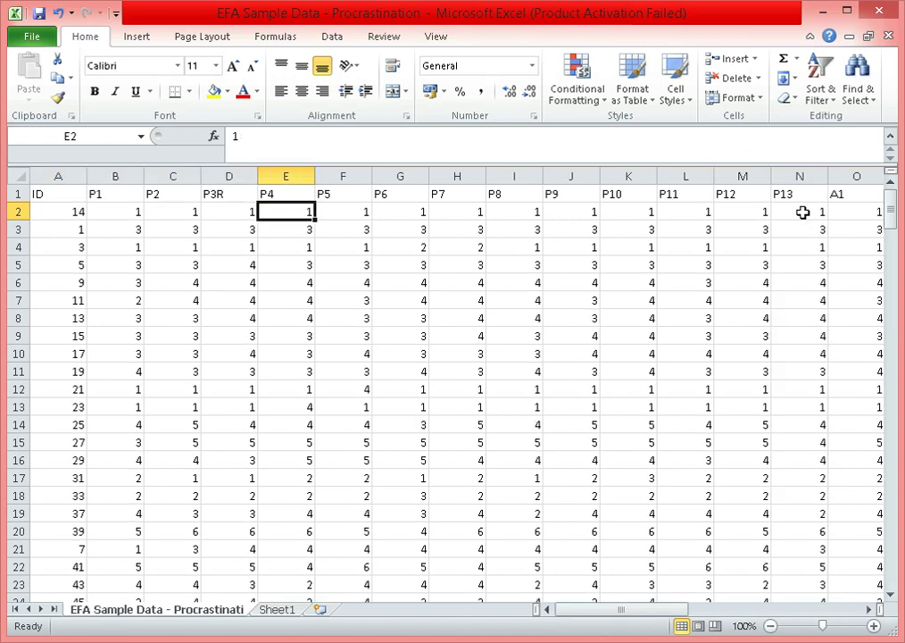
key(Right)
key(Right)
key(Right)
key(Right)
key(Right)
key(Right)
key(Right)
key(Right)
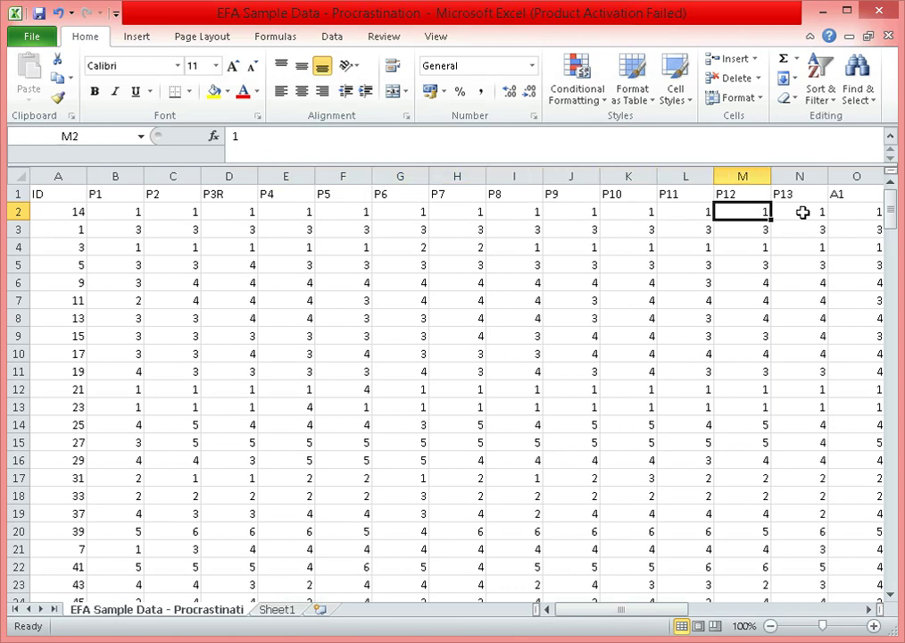
key(Right)
key(Right)
key(Right)
key(Right)
key(Right)
key(Right)
key(Right)
key(Right)
key(Right)
key(Right)
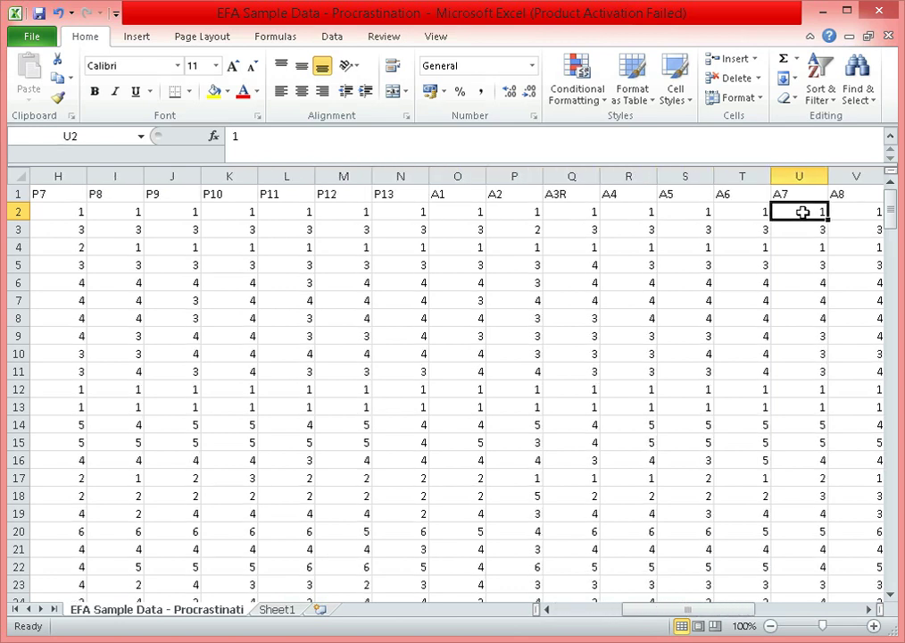
key(Right)
key(Right)
key(Right)
key(Right)
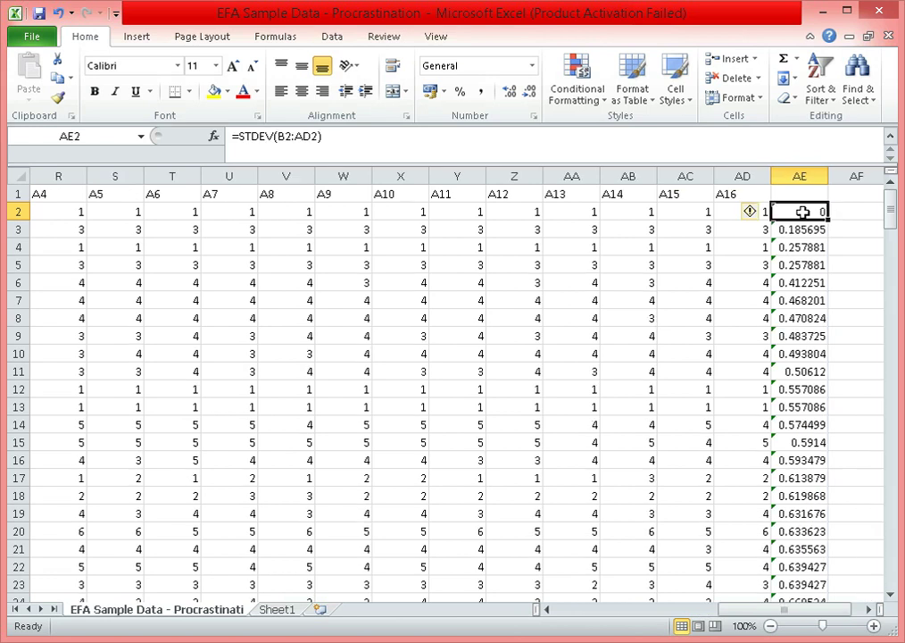
key(Left)
key(Left)
key(Left)
key(Left)
key(Left)
key(Left)
key(Left)
key(Left)
key(Left)
key(Left)
key(Left)
key(Left)
key(Left)
key(Left)
key(Left)
key(Left)
key(Left)
key(Left)
key(Left)
key(Left)
key(Left)
key(Left)
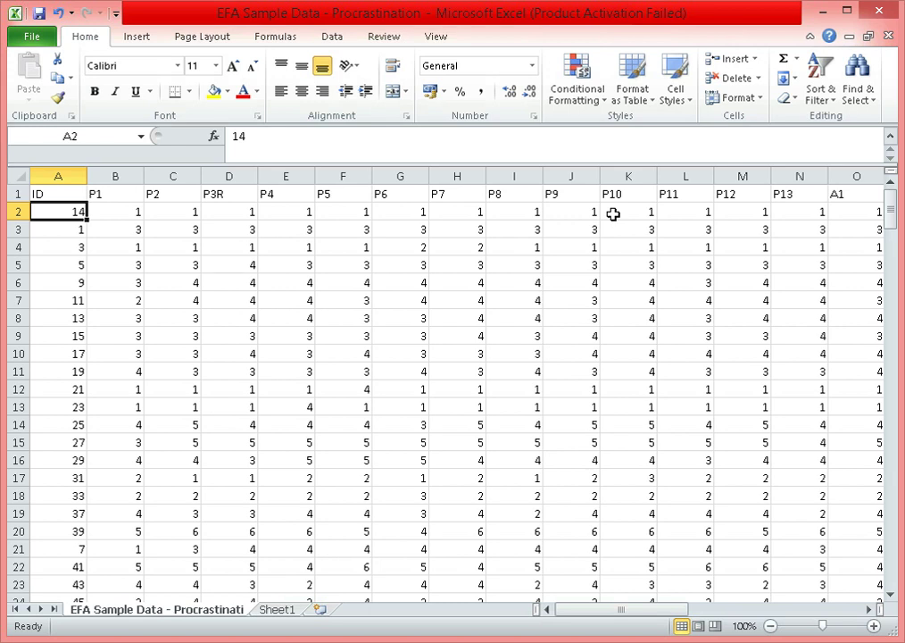
Delete the entire row 2 respondent, whose standard deviation is the lowest in the dataset
click(12, 211)
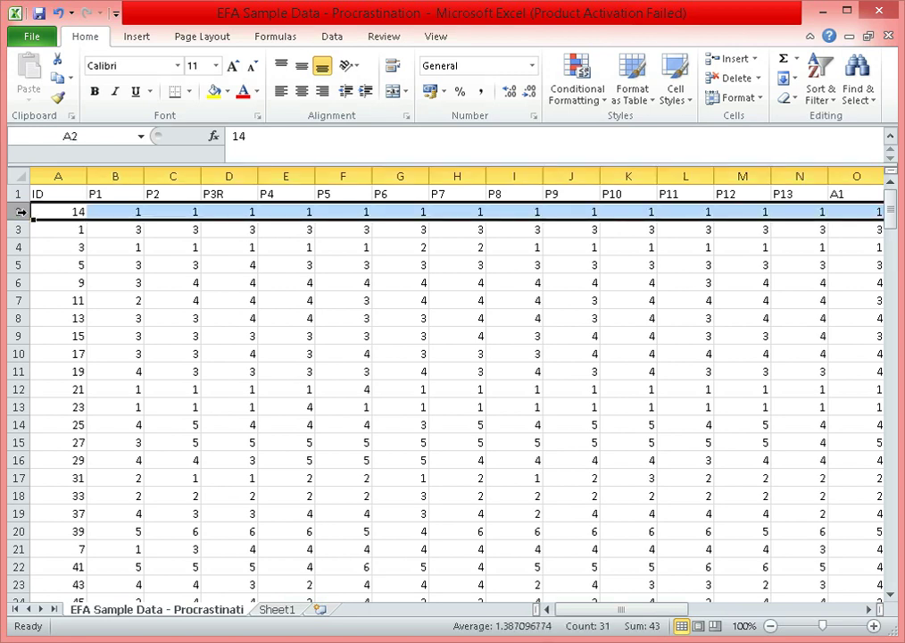
right_click(16, 211)
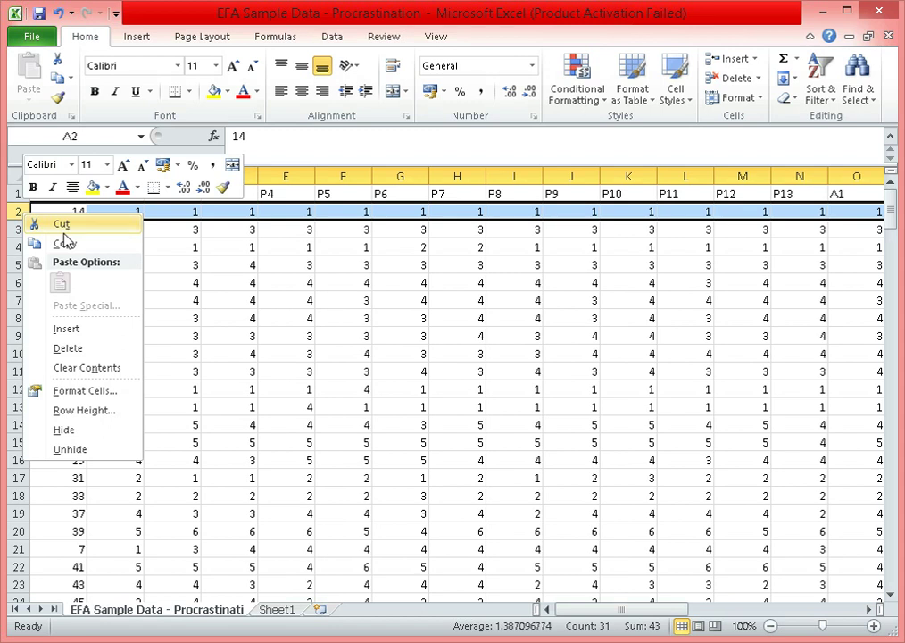
click(85, 348)
Review the lowest remaining standard deviations in column AE, down to row 6
click(138, 231)
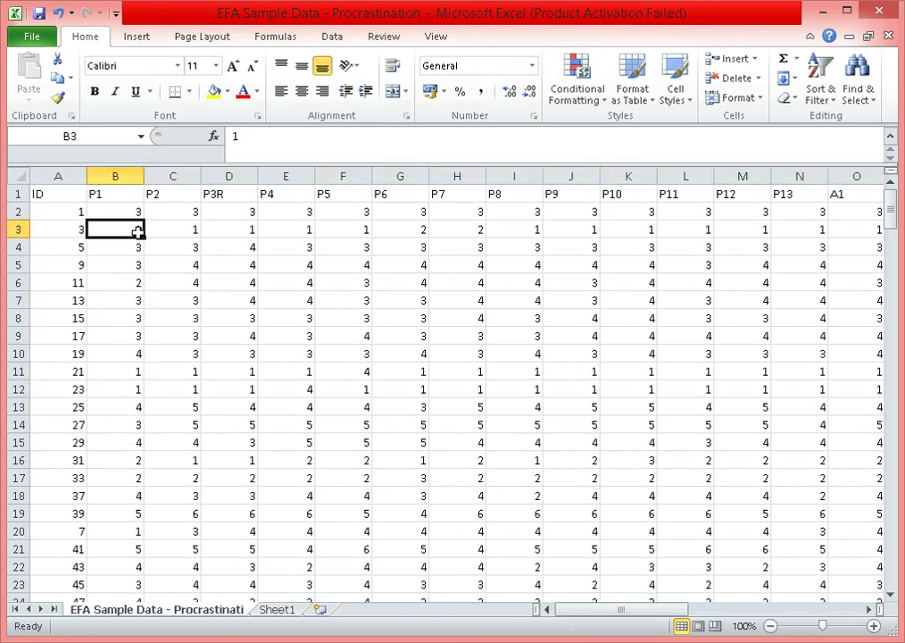
key(Right)
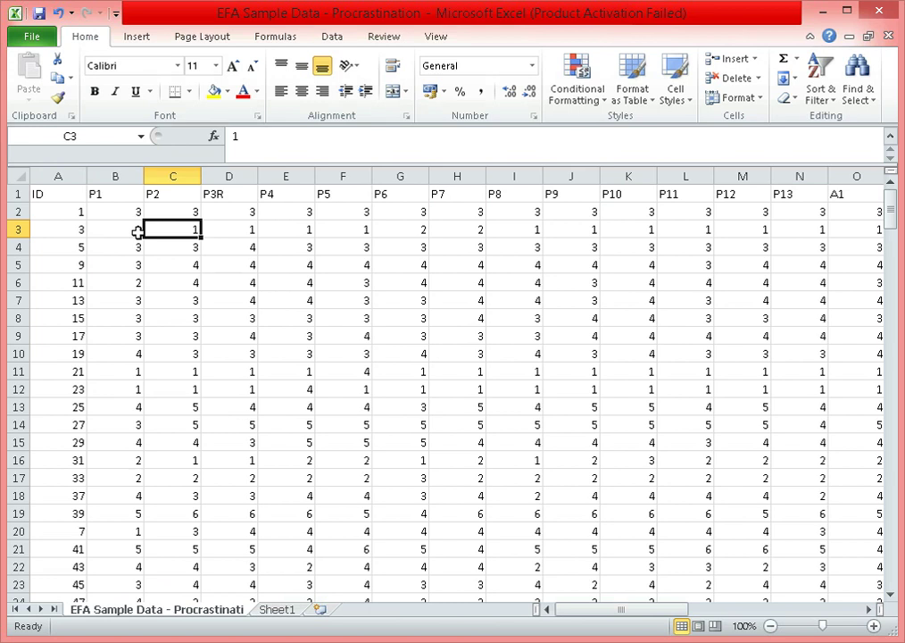
key(ctrl+Right)
key(Up)
key(Down)
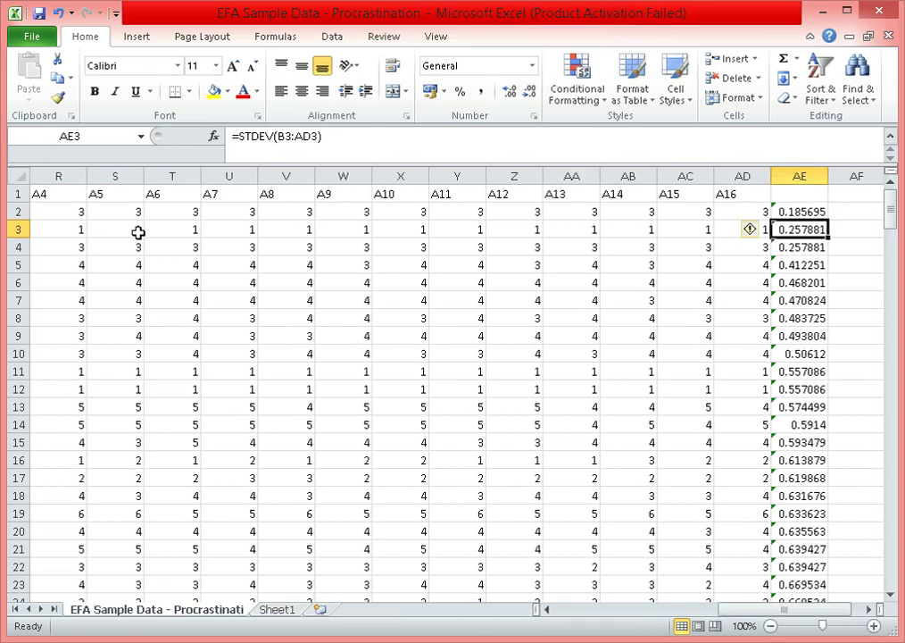
key(Down)
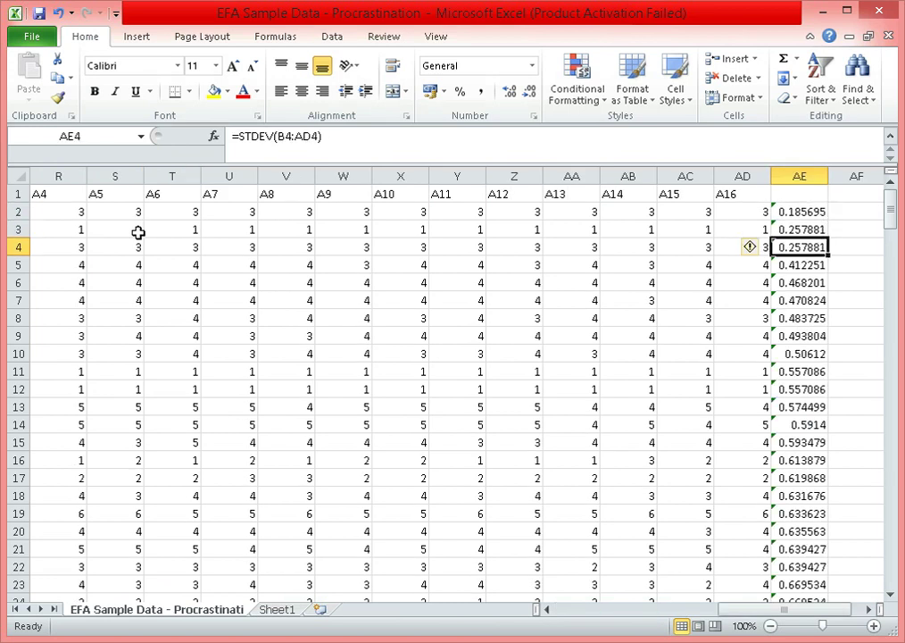
key(Down)
key(Down)
Examine the row 6 respondent's answers from A16 back to P1 for variability
key(Left)
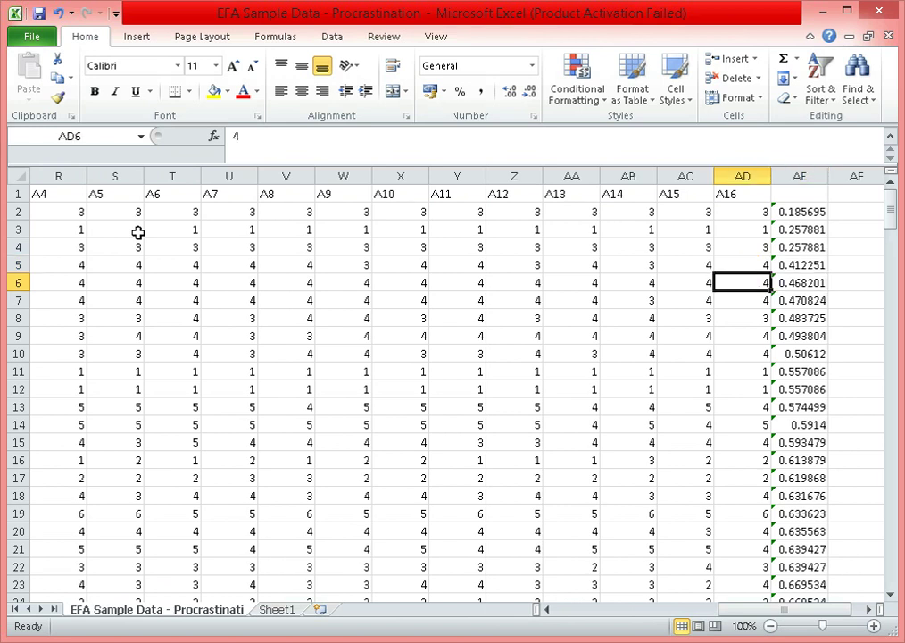
key(Left)
key(Left)
key(Right)
key(Right)
key(Left)
key(Left)
key(Left)
key(Left)
key(Left)
key(Left)
key(Left)
key(Left)
key(Left)
key(Left)
key(Left)
key(Left)
key(Left)
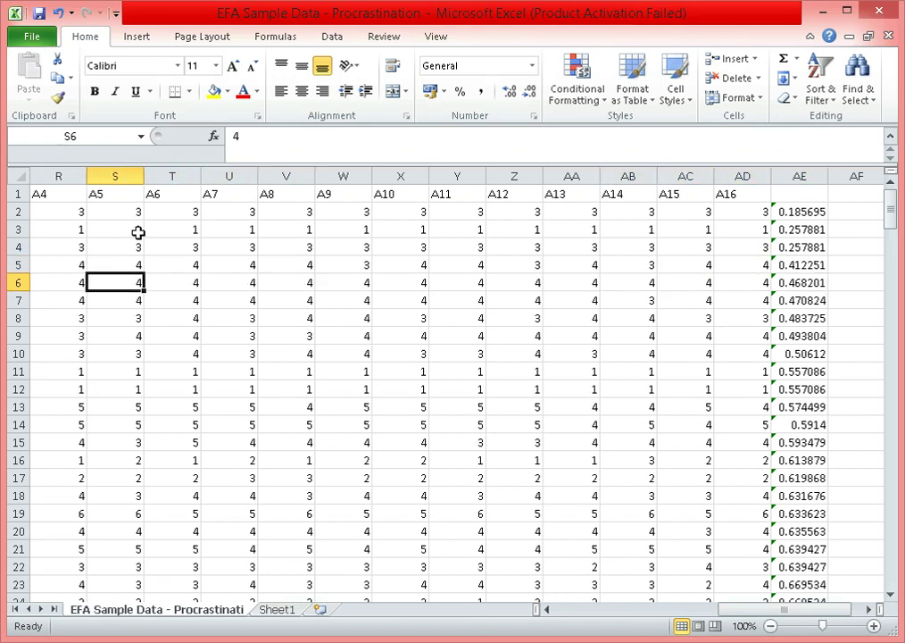
key(Left)
key(Left)
key(Left)
key(Left)
key(Left)
key(Left)
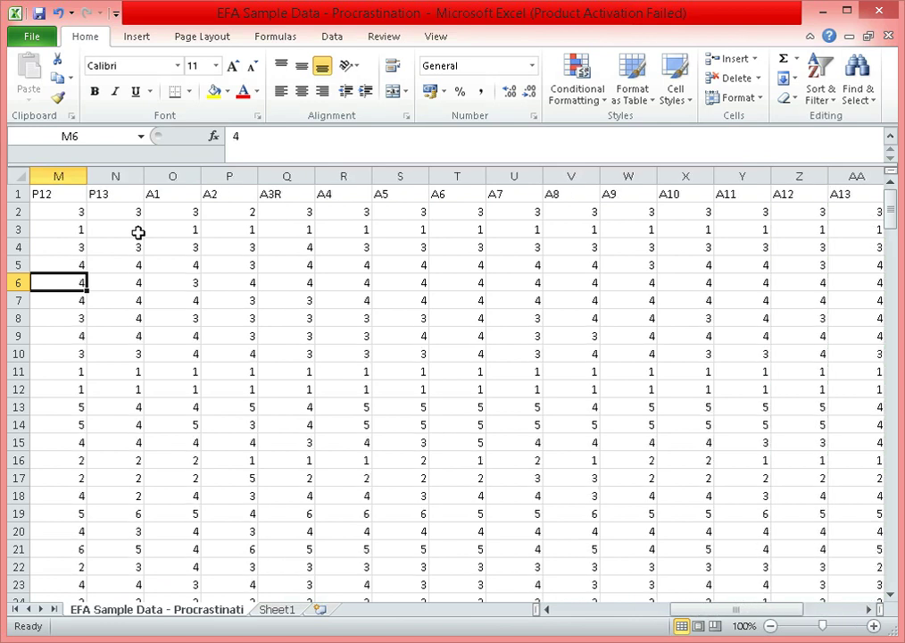
key(Left)
key(Left)
key(Left)
key(Left)
key(Left)
key(Left)
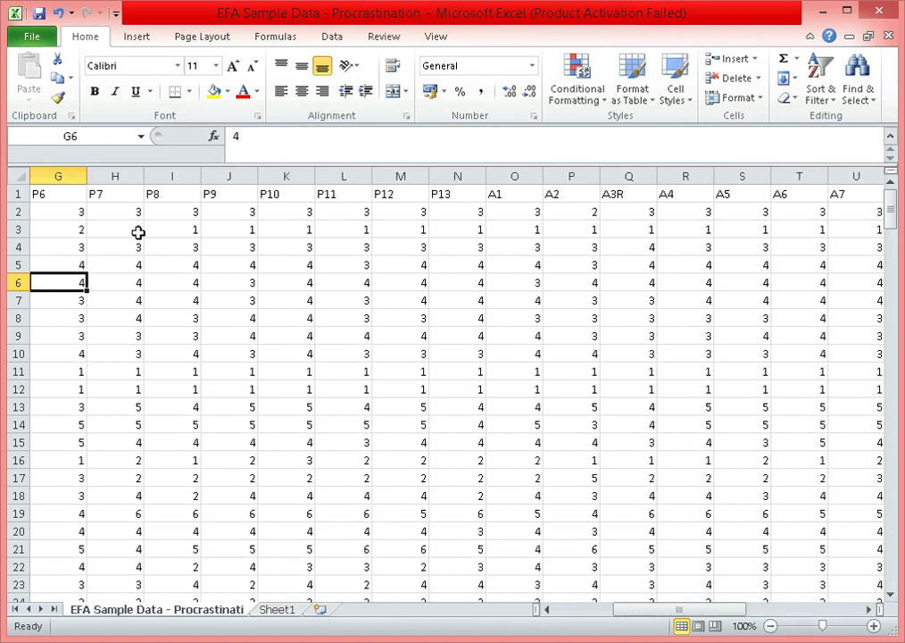
key(Left)
key(Left)
key(Left)
key(Left)
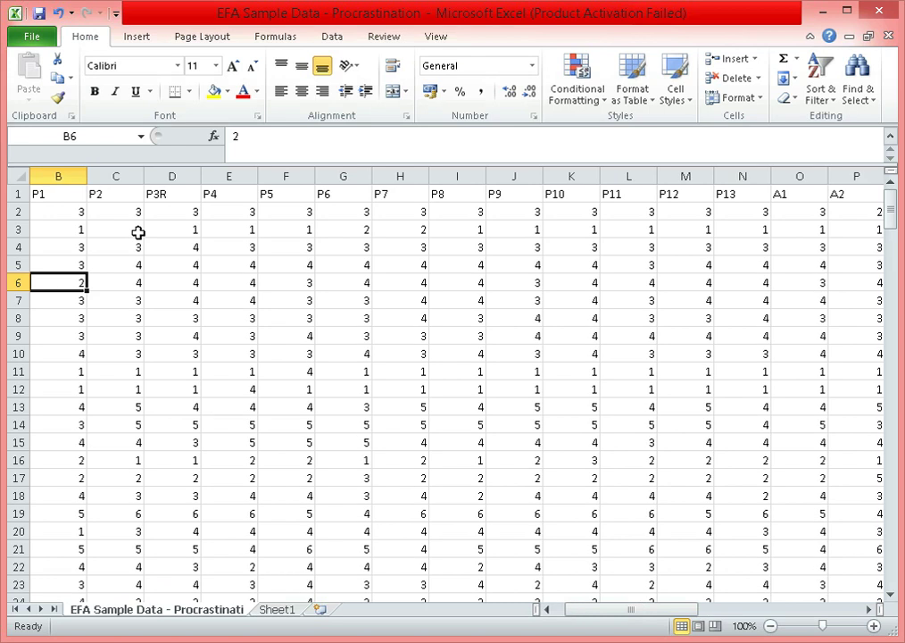
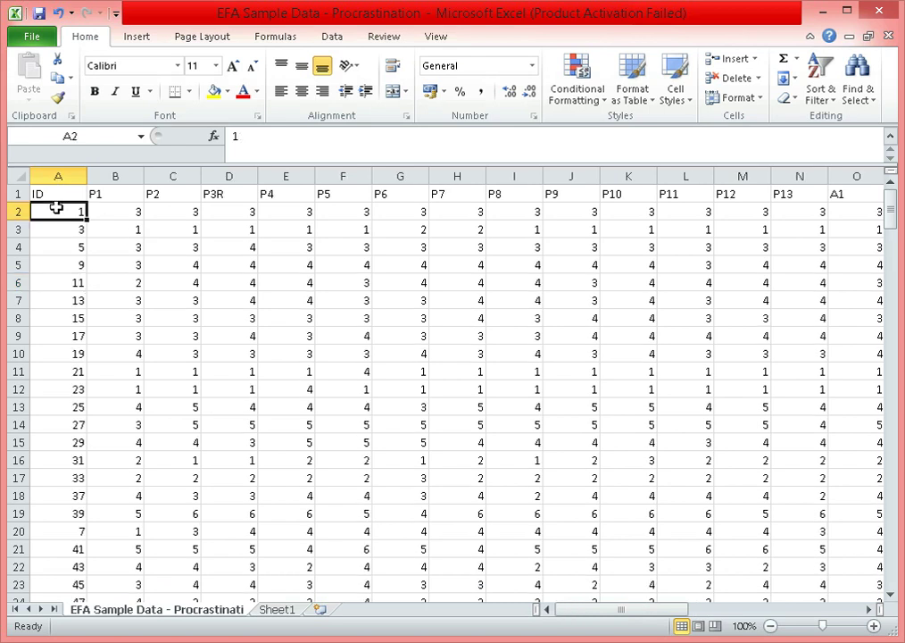
Sort the whole dataset by the ID column from smallest to largest, expanding the selection
key(ctrl+shift+Down)
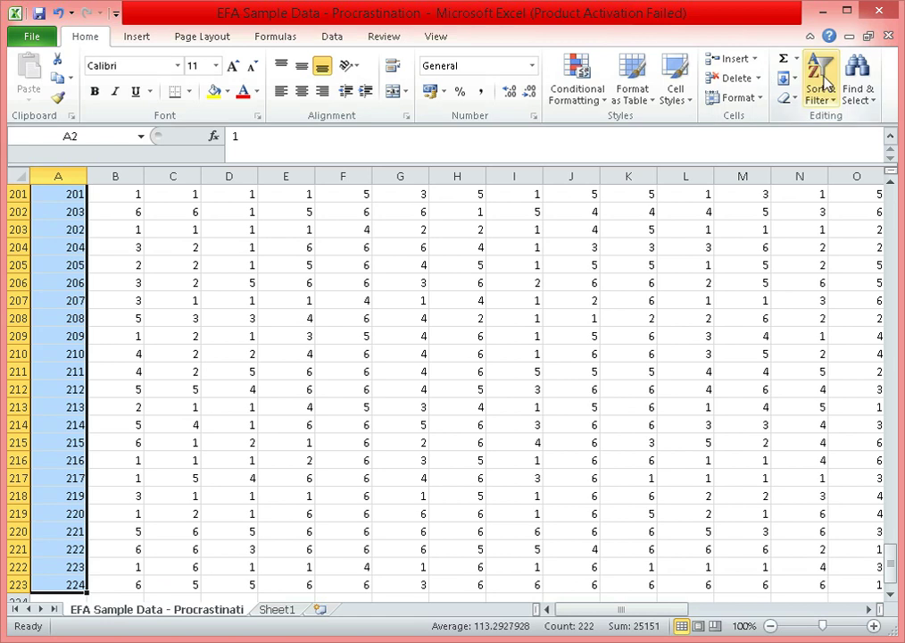
click(820, 78)
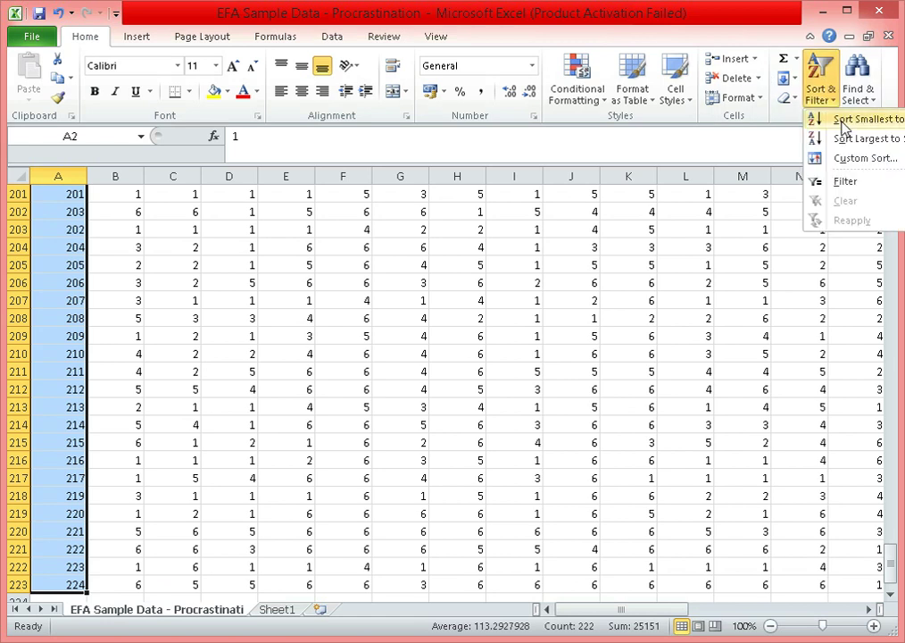
click(844, 121)
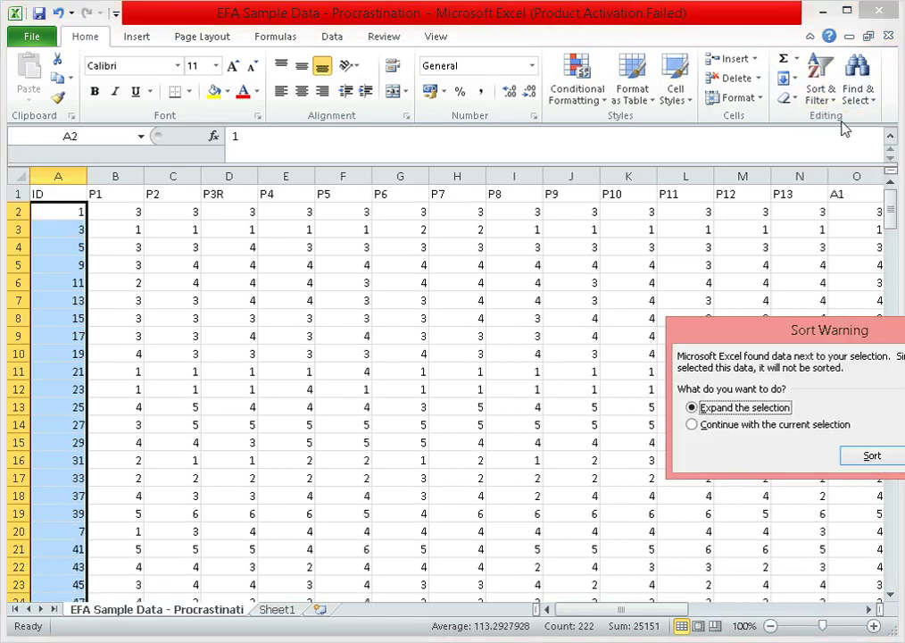
click(872, 457)
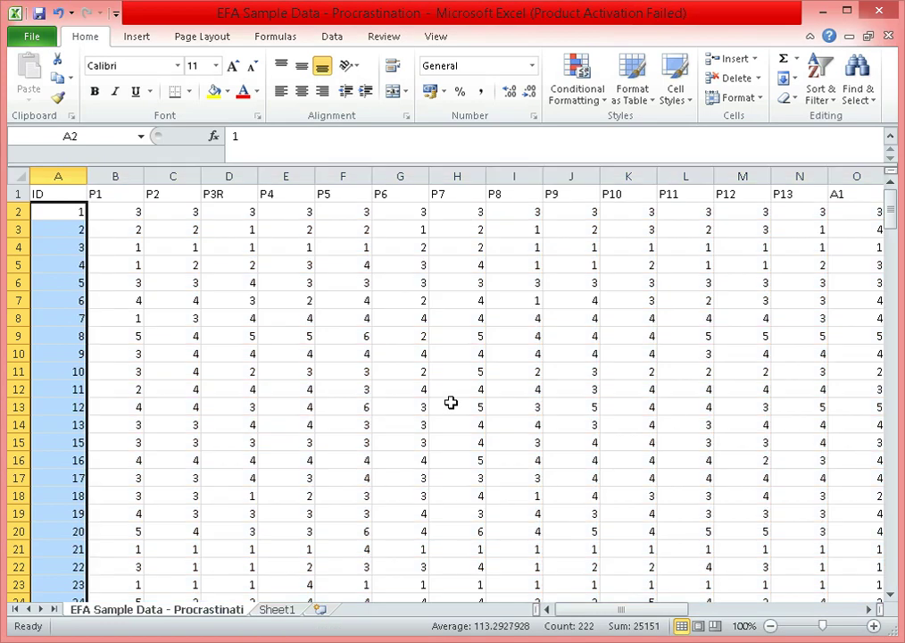
click(451, 403)
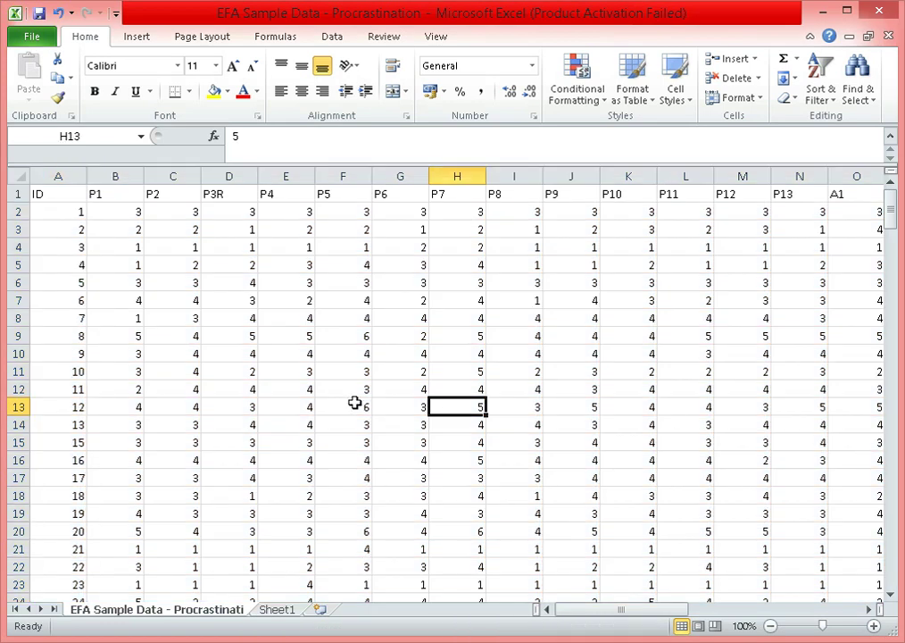
key(Right)
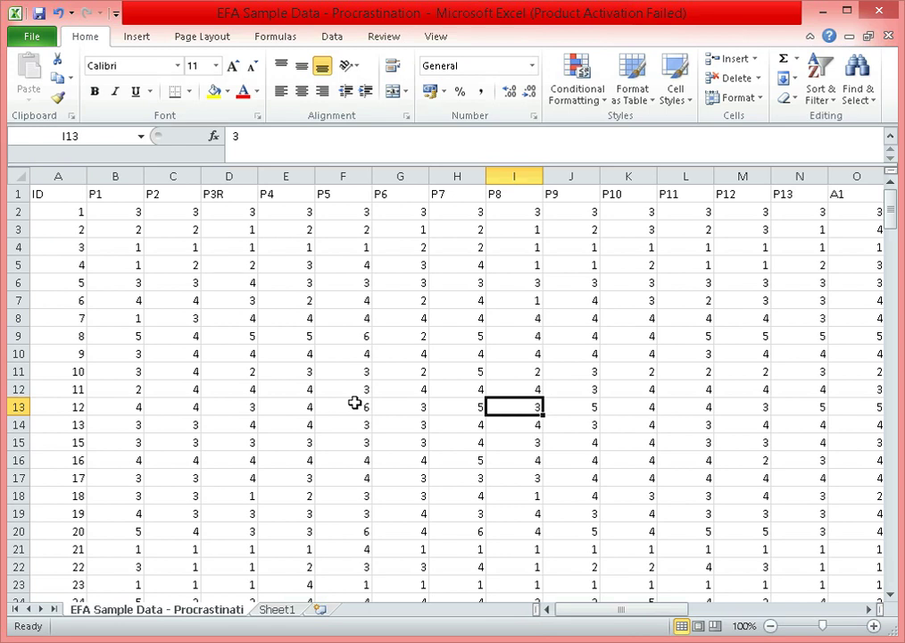
key(Down)
key(Down)
key(Down)
key(Down)
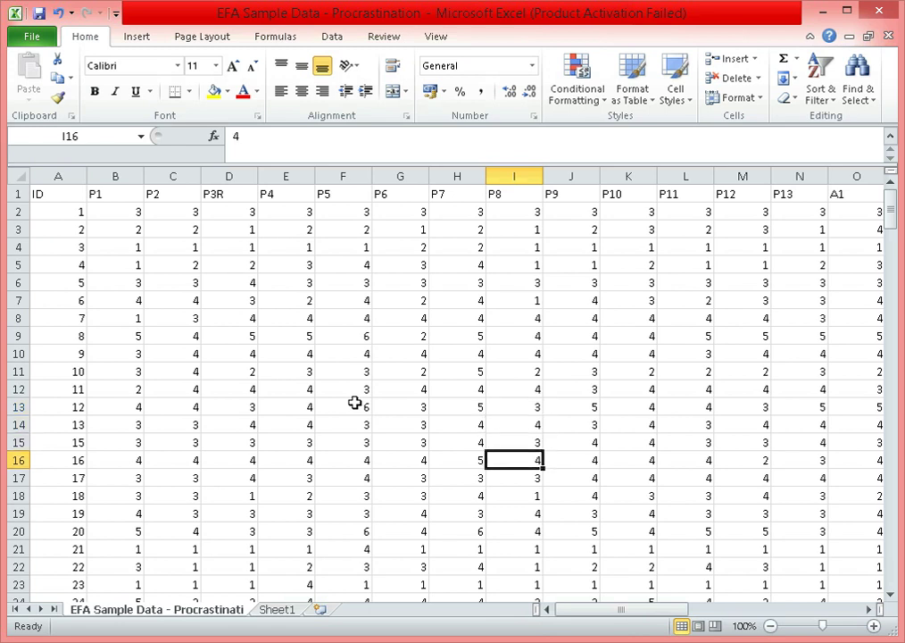
click(204, 369)
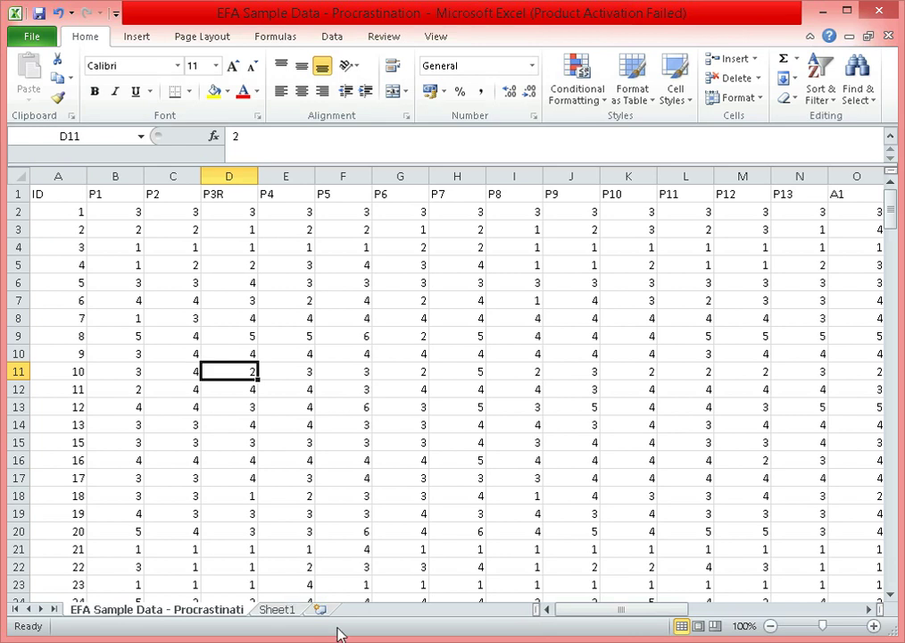
mouse_move(345, 642)
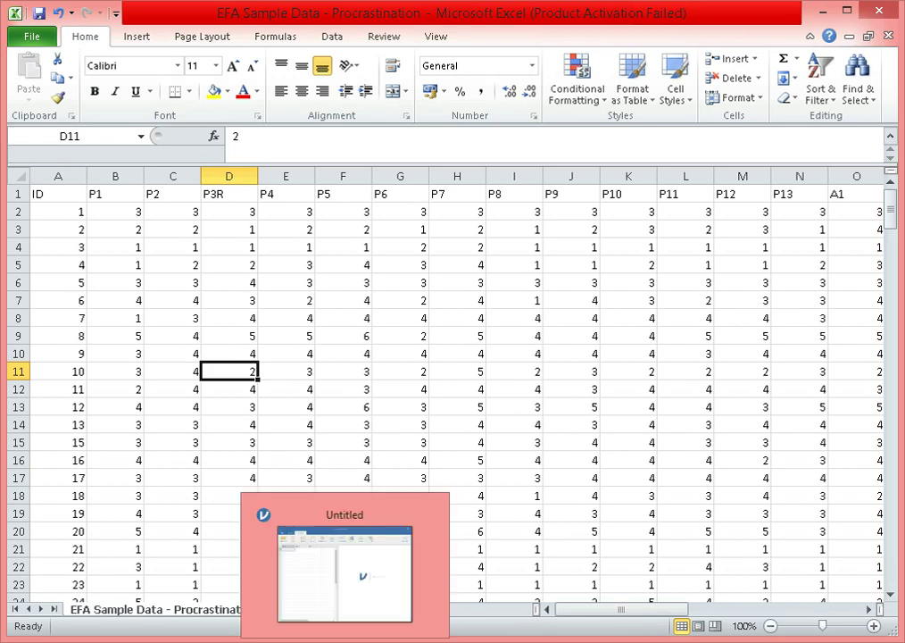
click(438, 234)
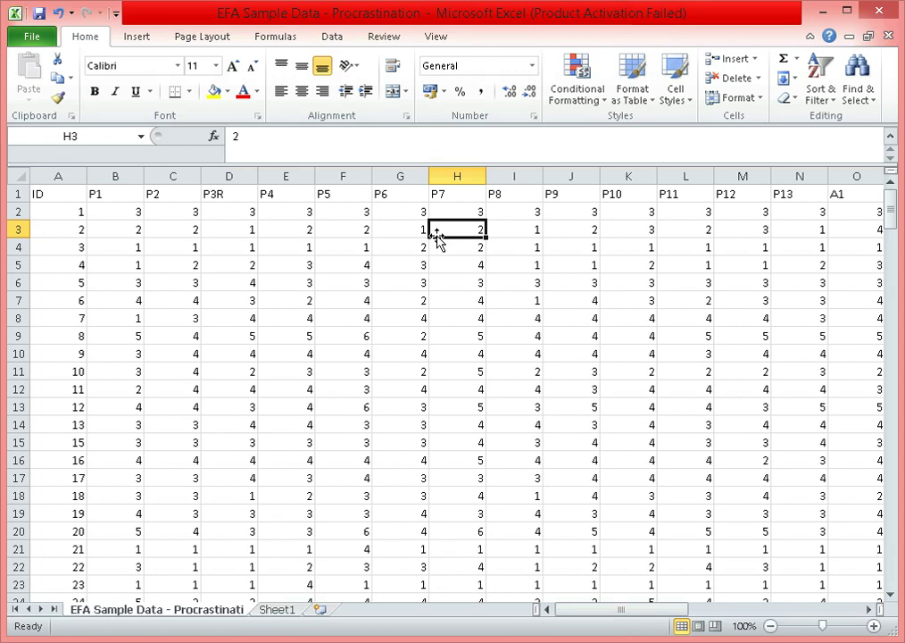
Save the data as the CSV (Comma delimited) file EFA Sample Data - Procrastination in NOB-PSYMEA2, replacing the existing file and keeping the CSV format
click(38, 34)
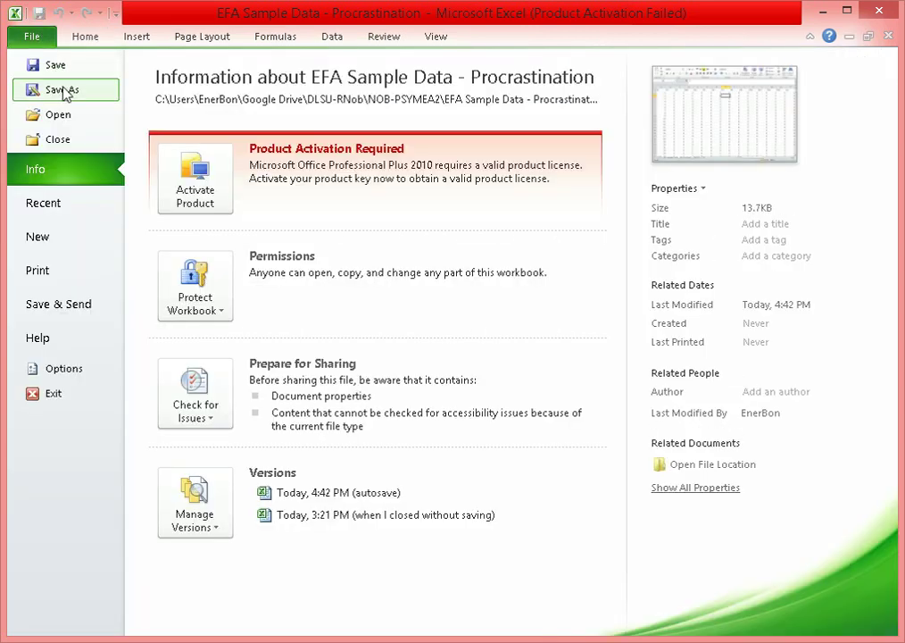
key(Escape)
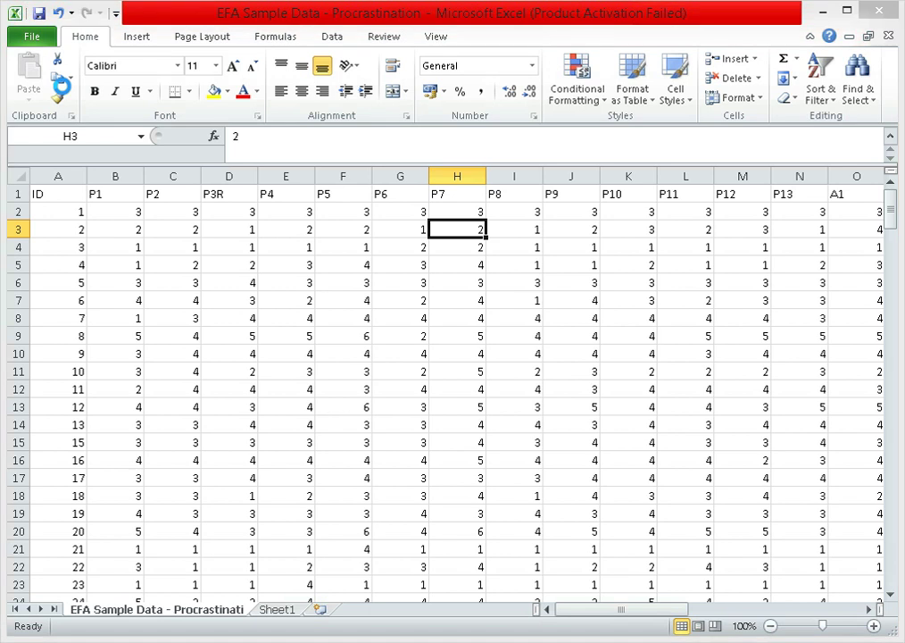
key(F12)
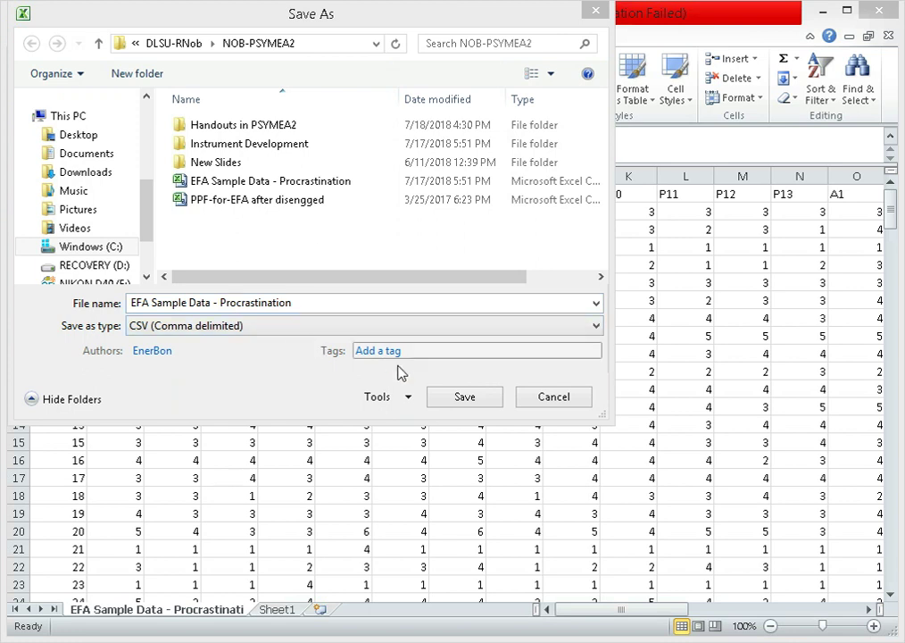
click(464, 398)
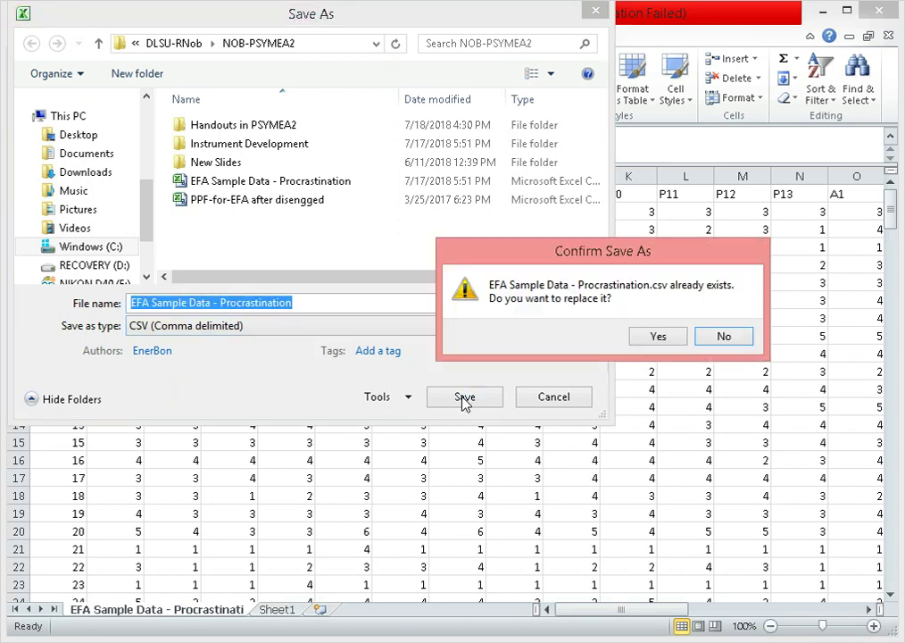
click(657, 338)
click(588, 394)
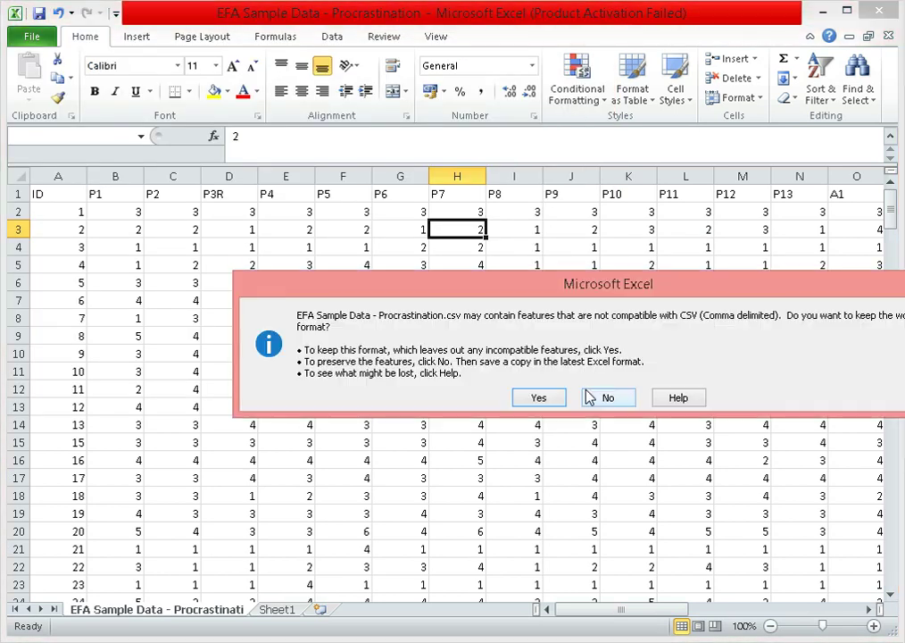
click(542, 397)
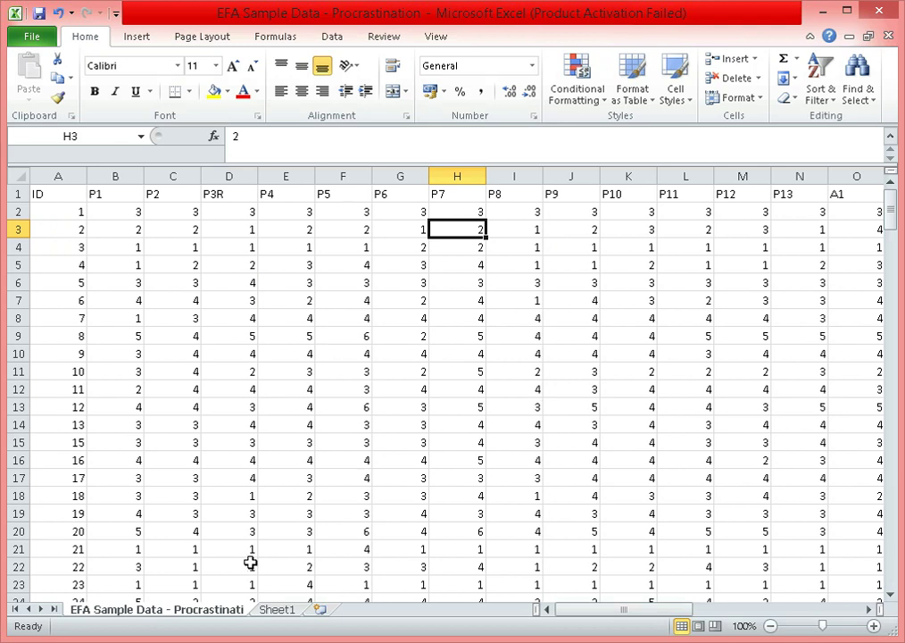
Switch to jamovi and browse this PC for a data file to open
key(alt+Tab)
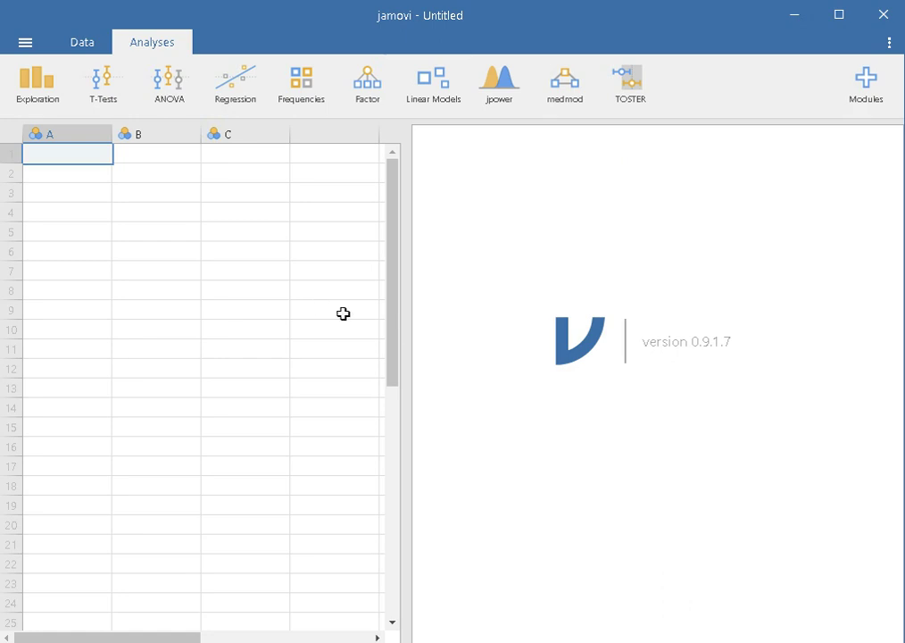
click(24, 42)
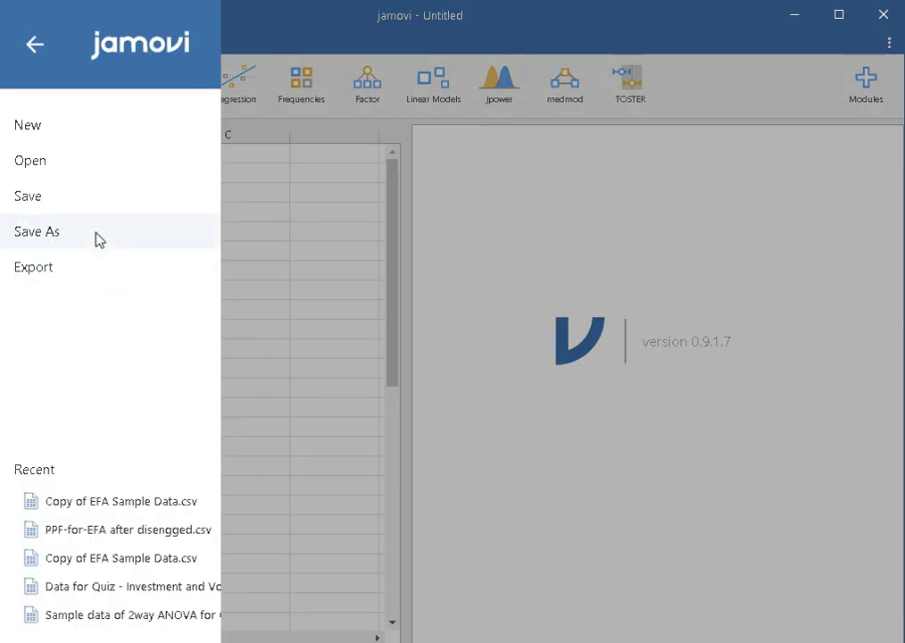
click(59, 167)
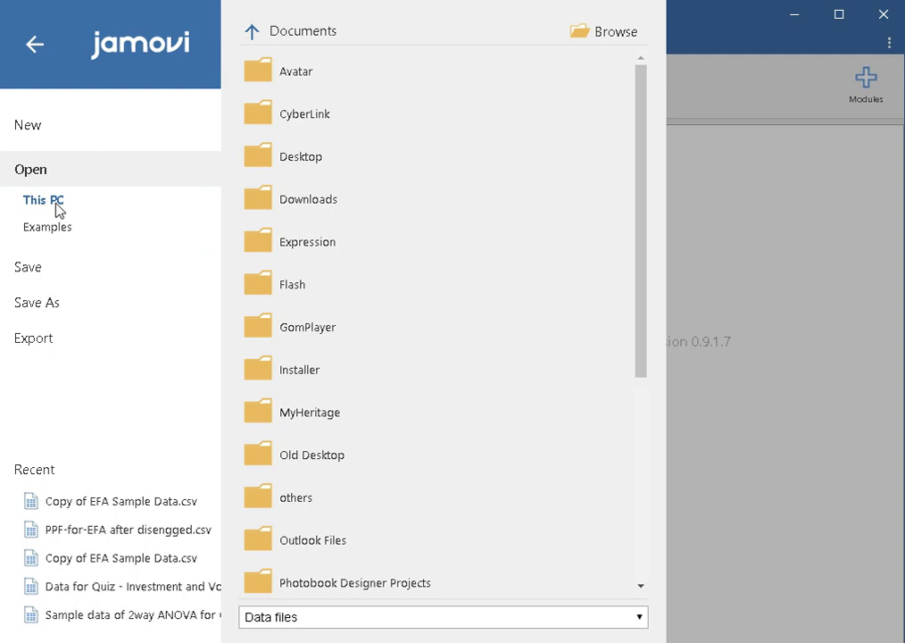
click(613, 33)
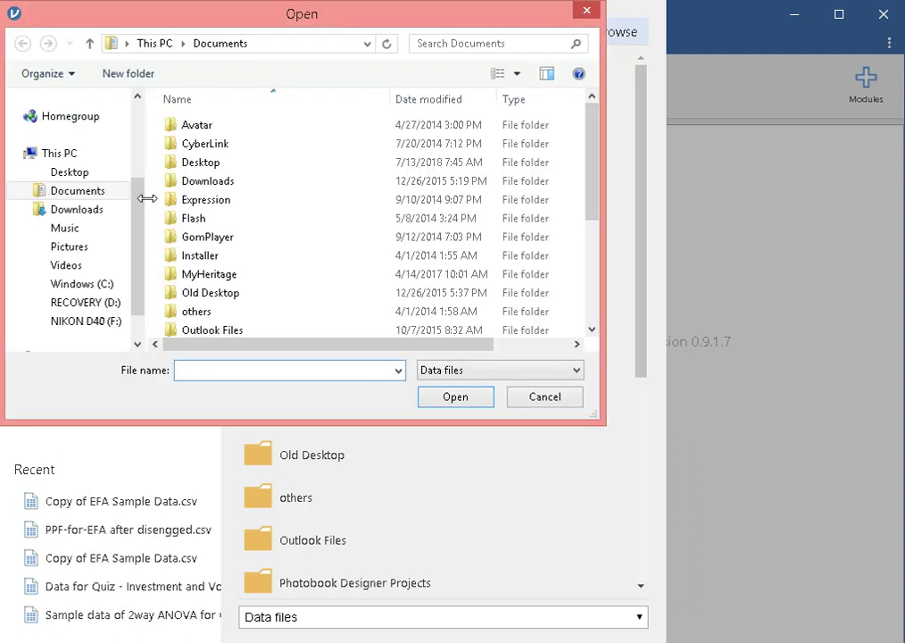
Open the data file EFA Sample Data - Procrastination from the NOB-PSYMEA2 folder in Google Drive
click(91, 216)
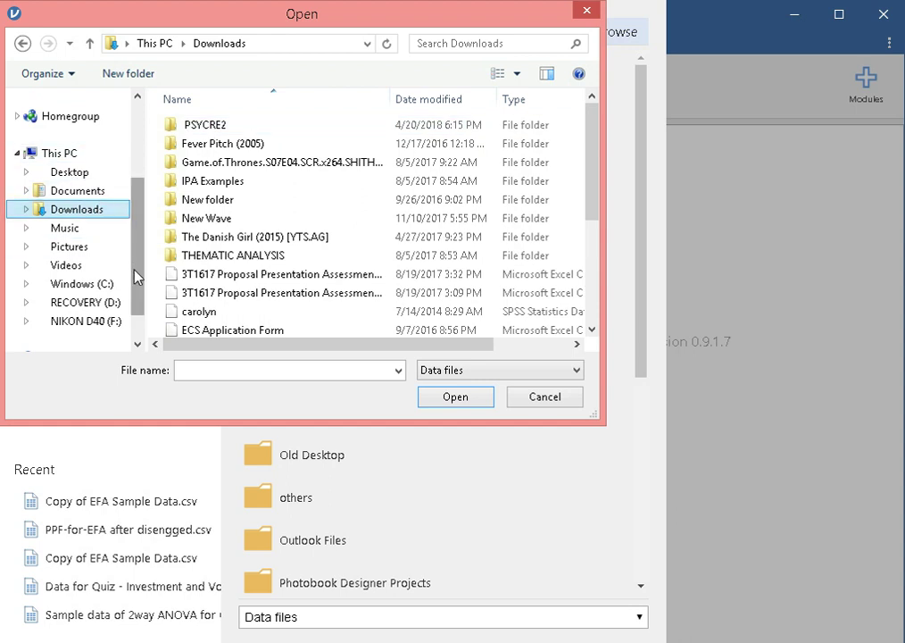
scroll(136, 277, down, 1)
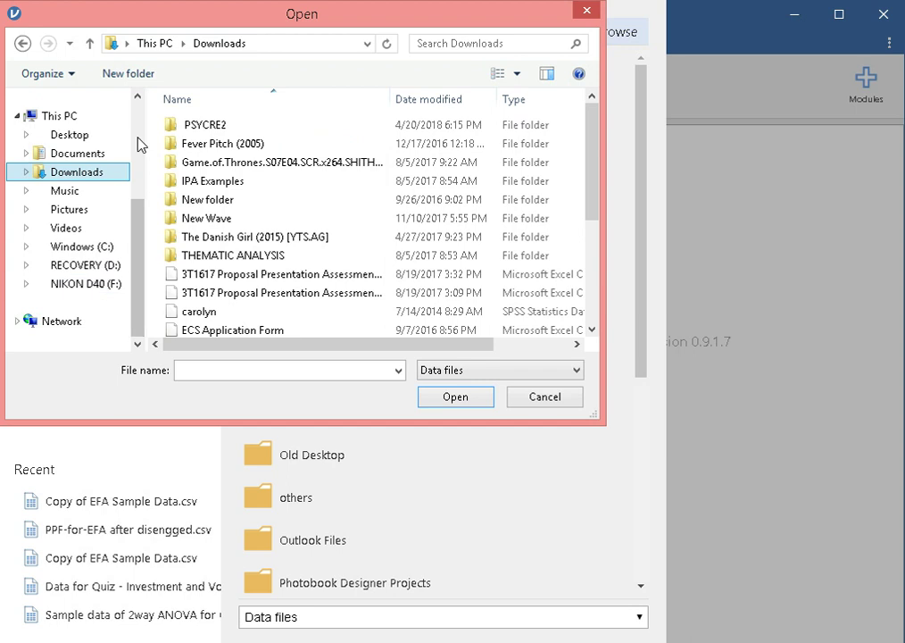
scroll(134, 147, up, 3)
click(81, 204)
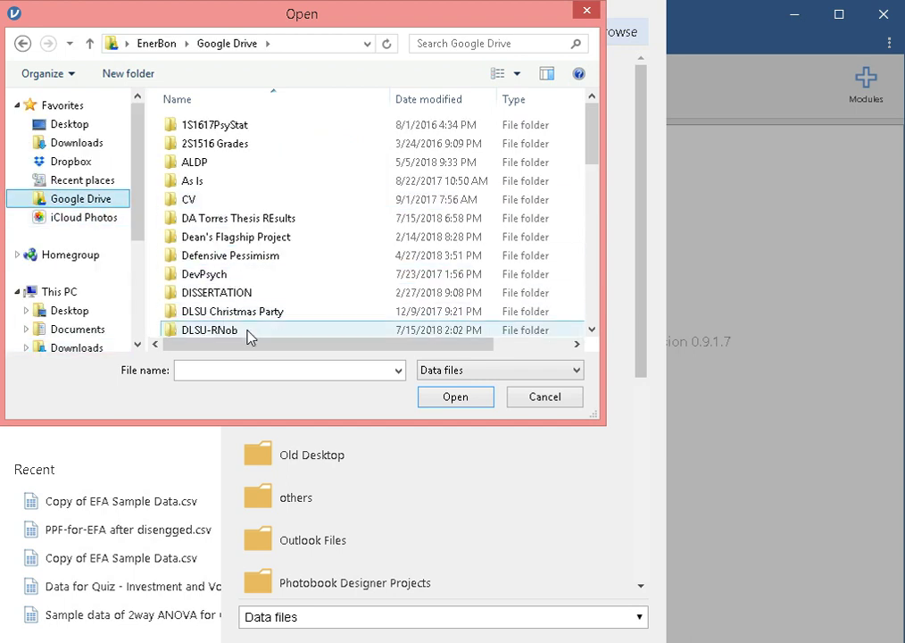
double_click(250, 332)
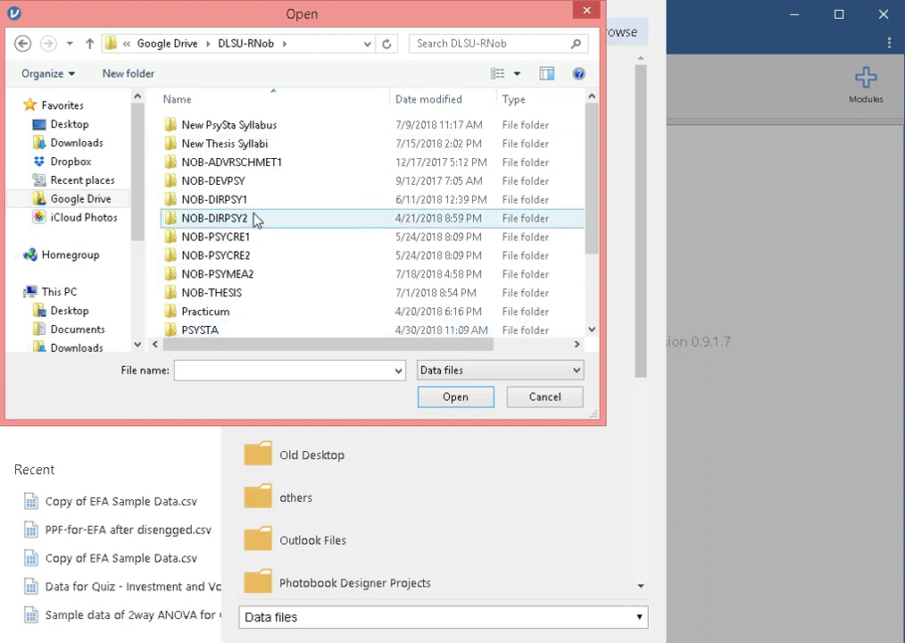
double_click(256, 274)
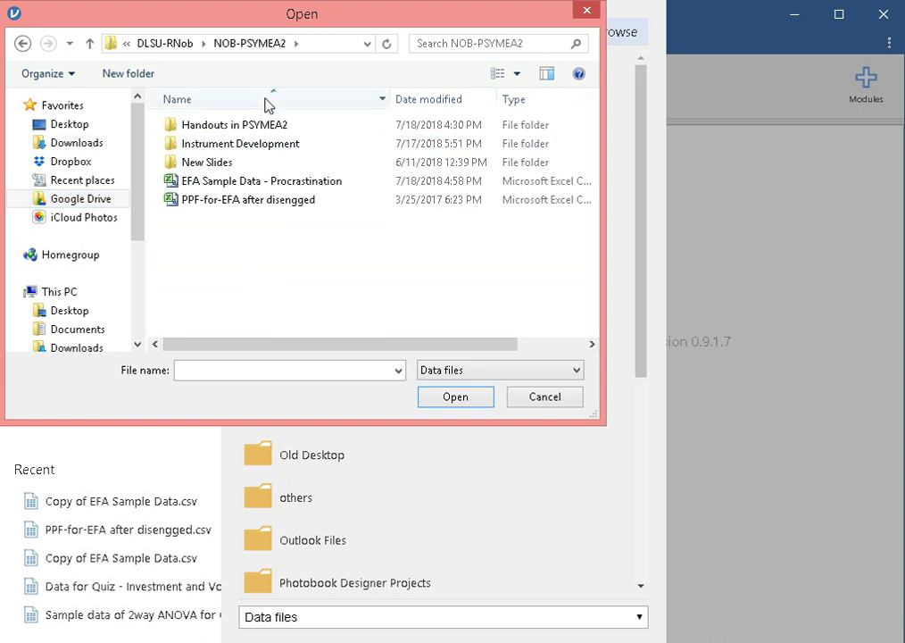
click(271, 186)
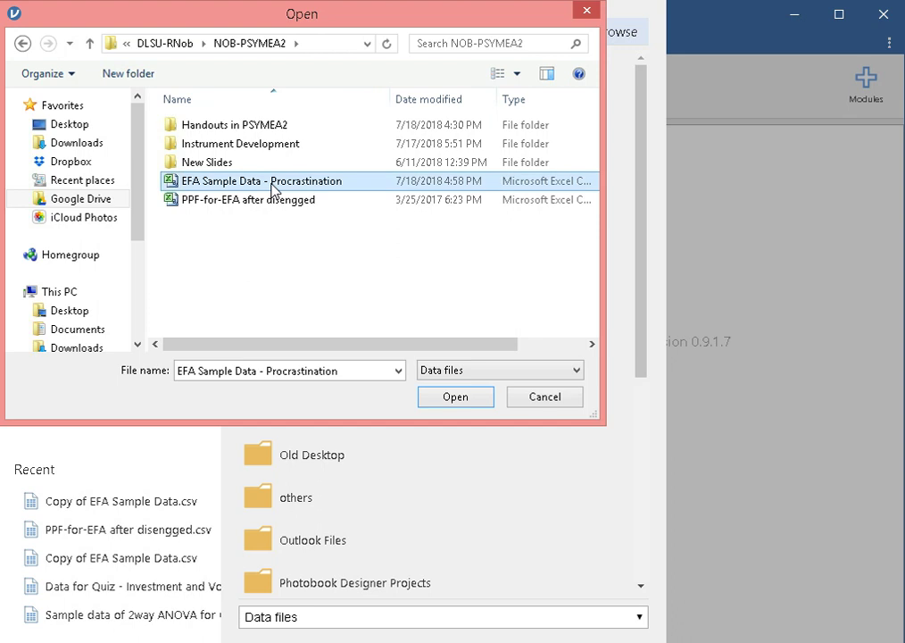
click(455, 399)
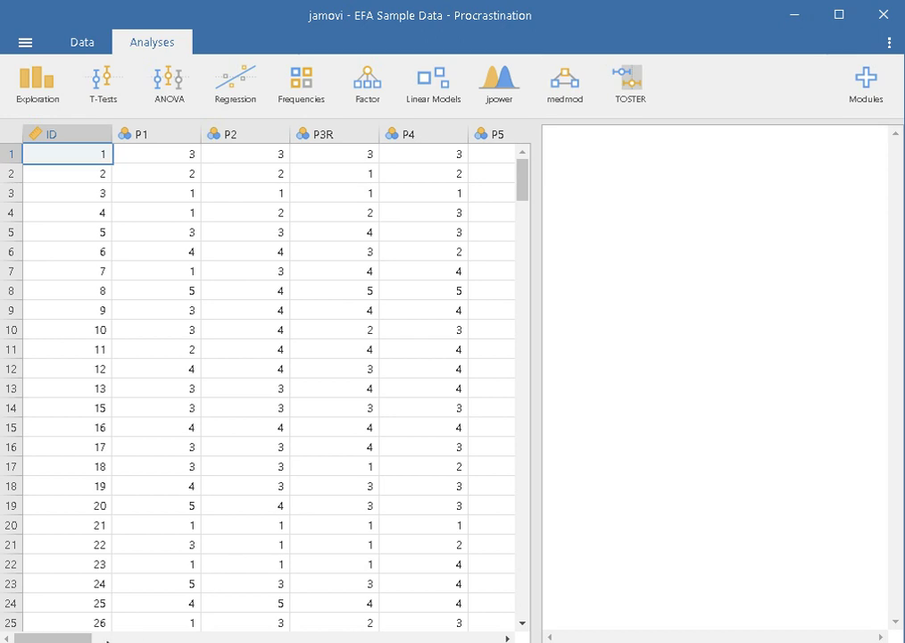
Review the per-item normality criteria in the EFA Steps document in Word, and return to the imported data in jamovi
drag(73, 639, 272, 638)
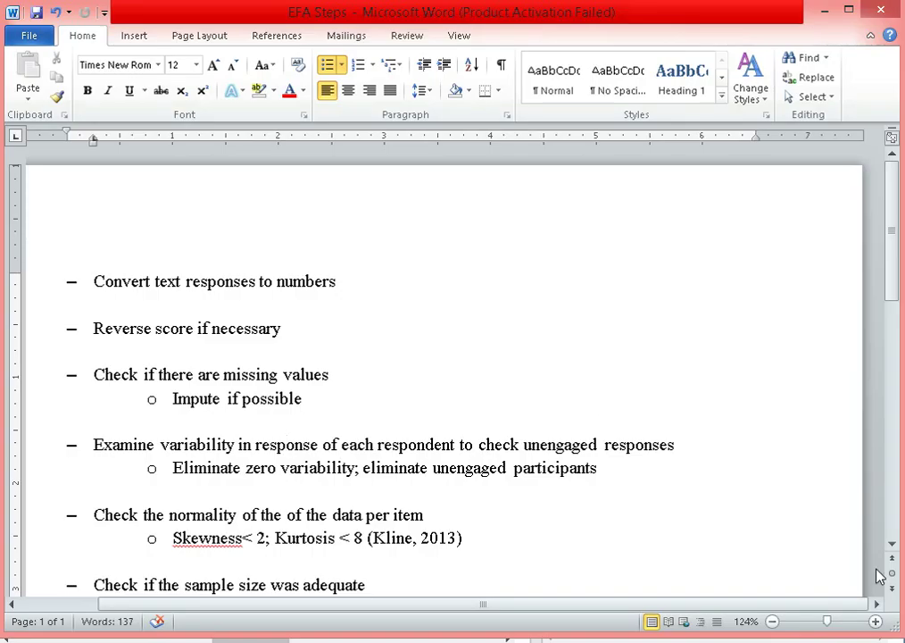
click(892, 544)
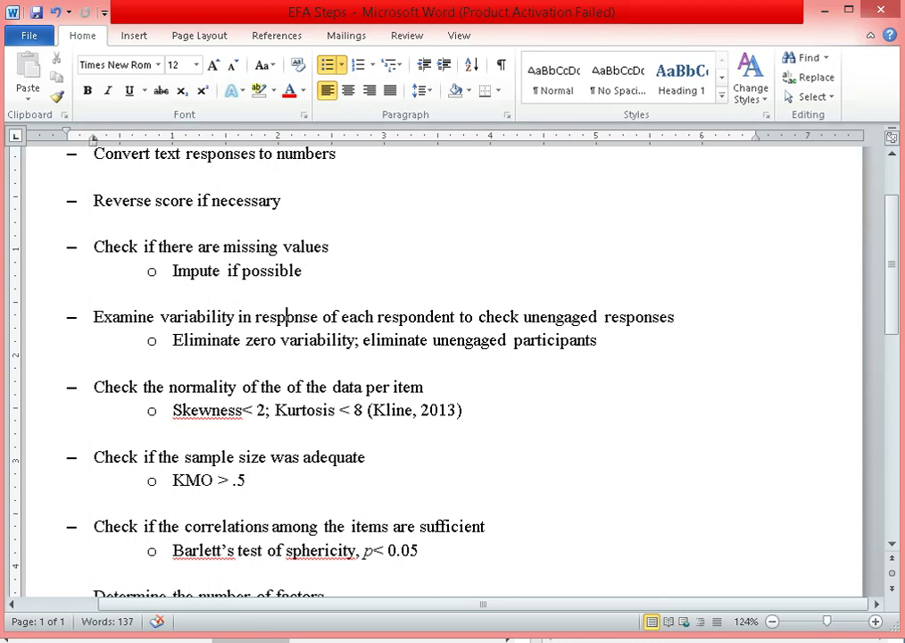
mouse_move(400, 639)
click(399, 572)
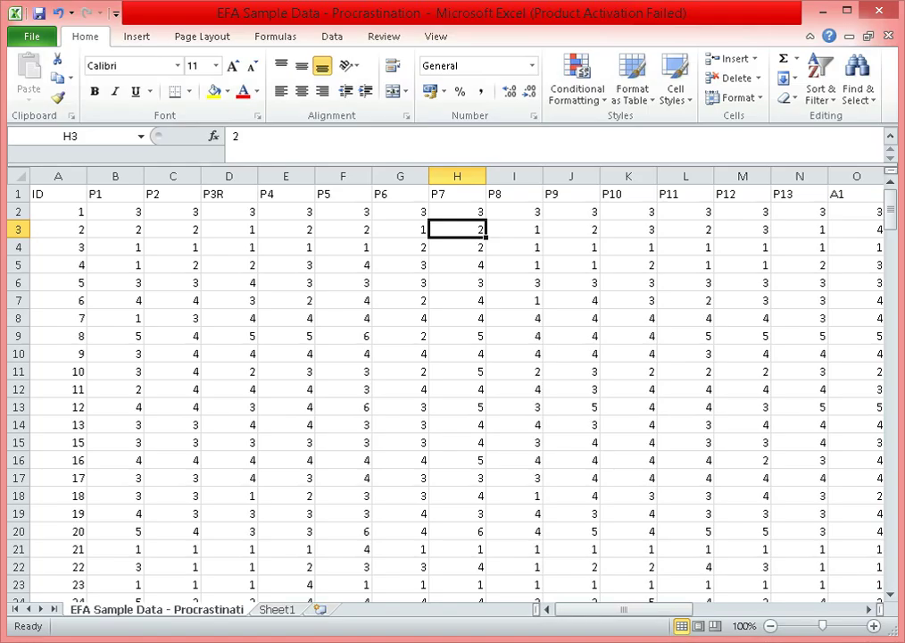
click(279, 280)
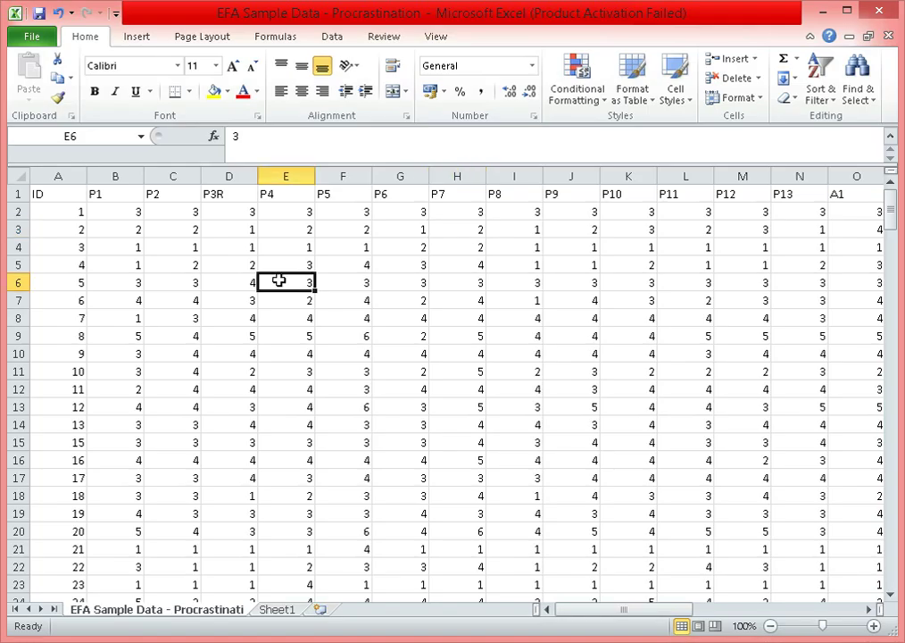
key(Down)
click(282, 634)
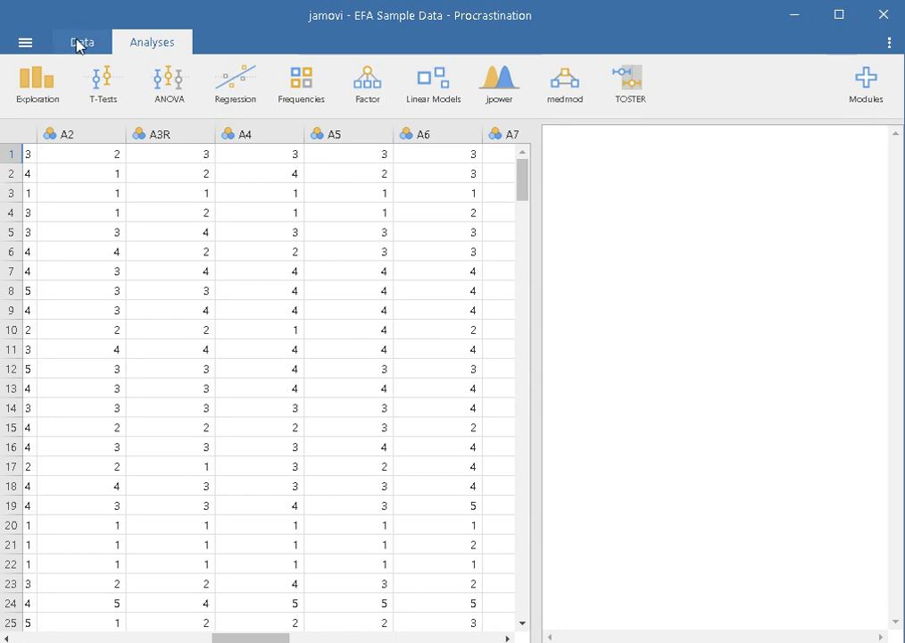
Start a Descriptives analysis with all items from P1 through A16 as variables, leaving out ID and AE
click(49, 100)
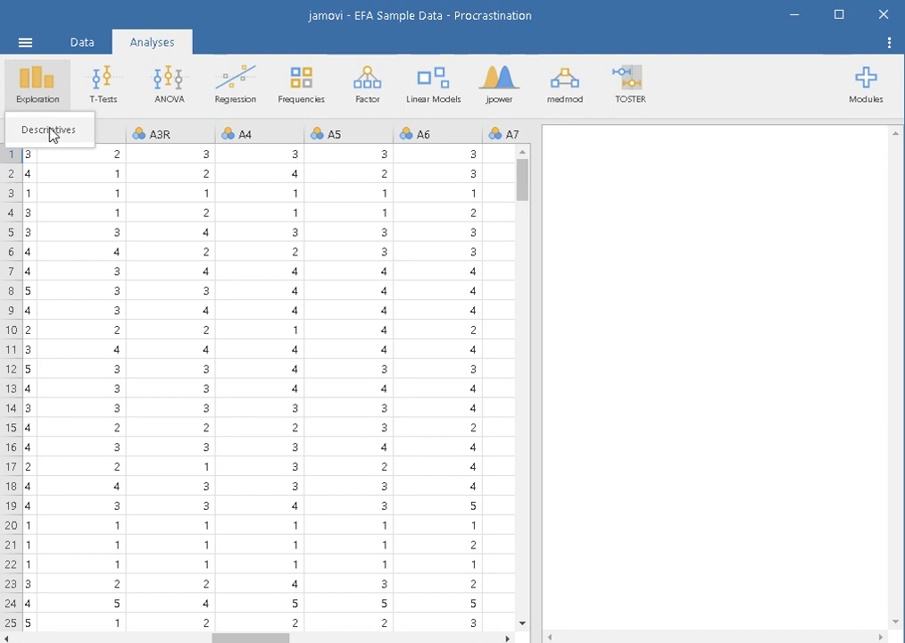
click(49, 130)
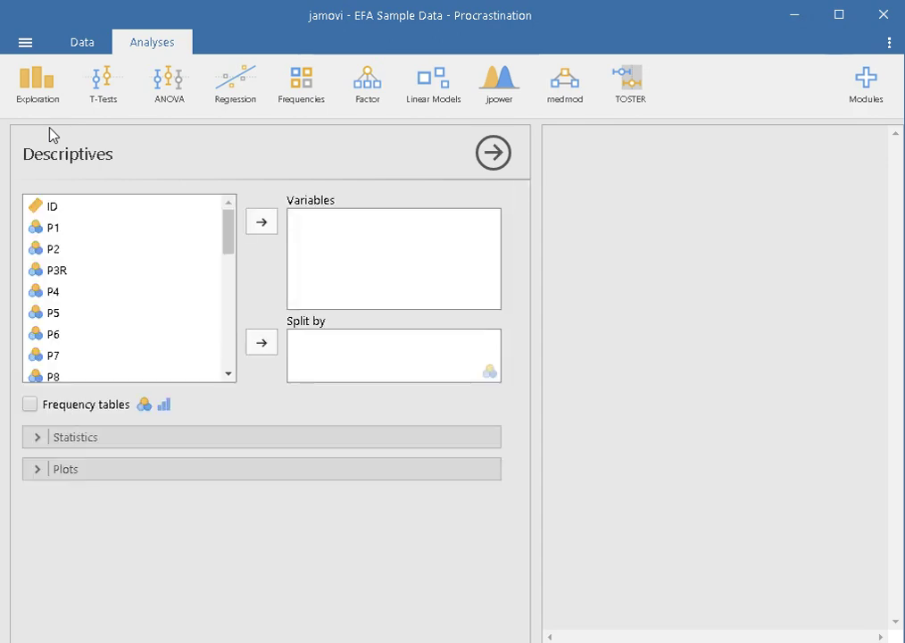
click(57, 230)
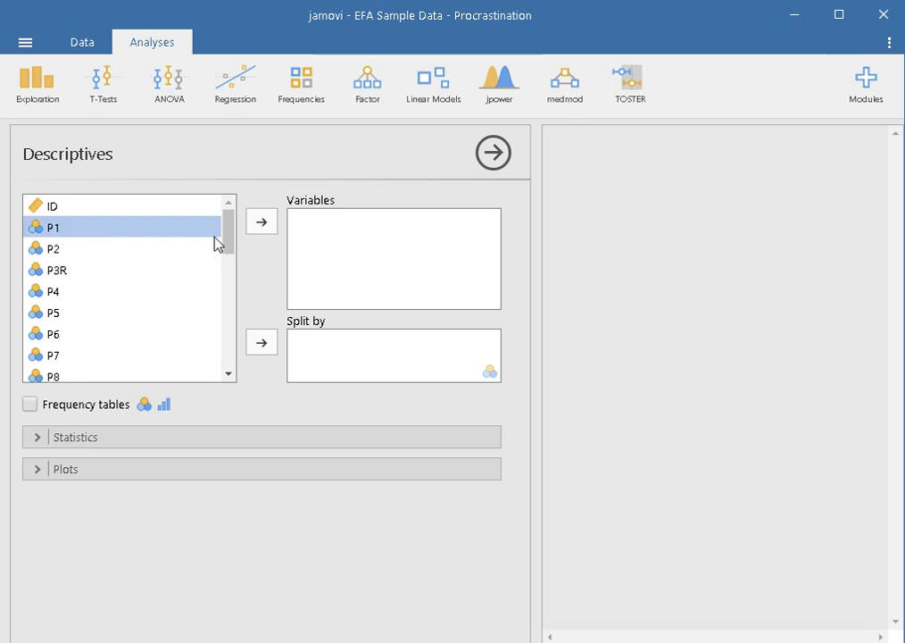
drag(226, 247, 226, 360)
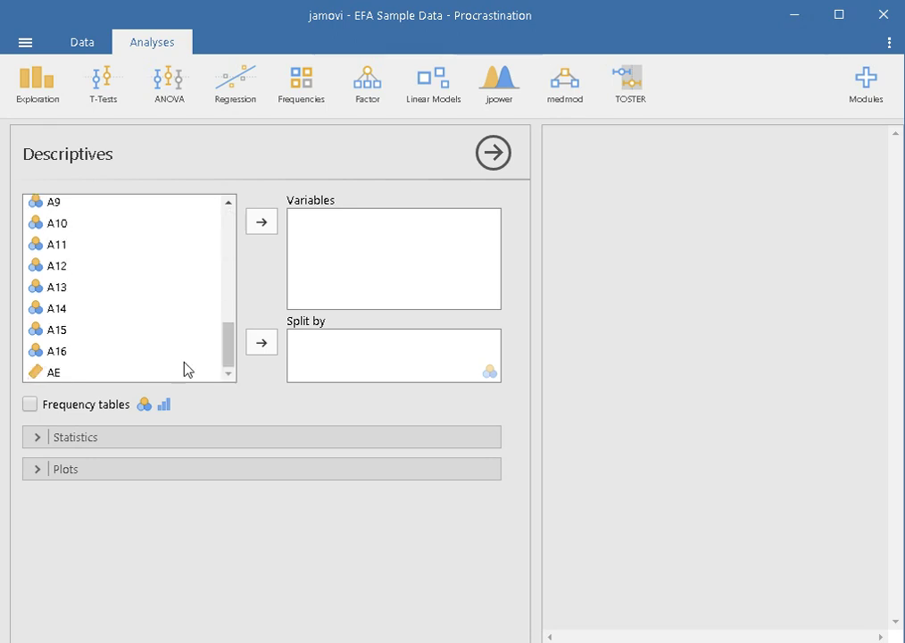
shift+click(66, 355)
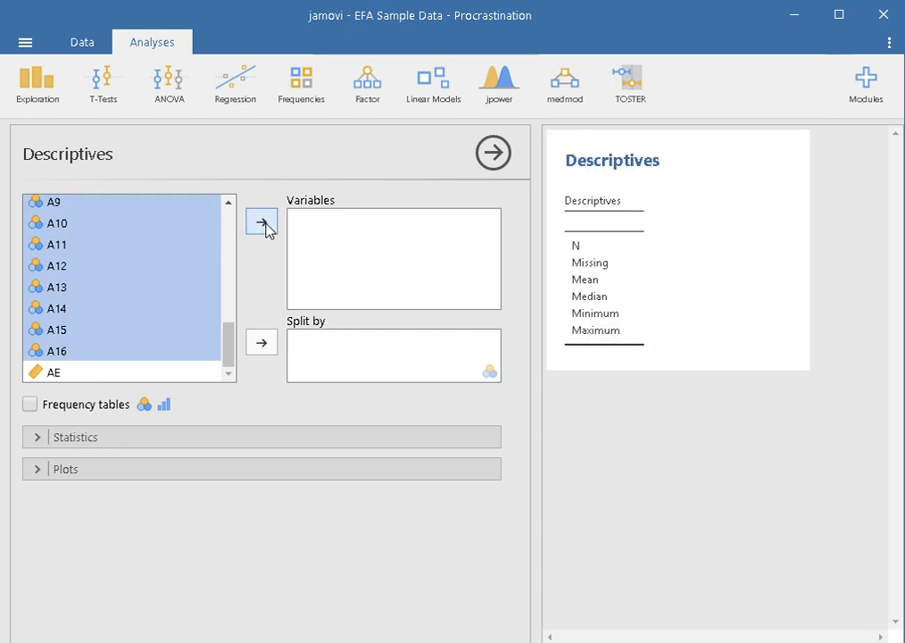
click(262, 223)
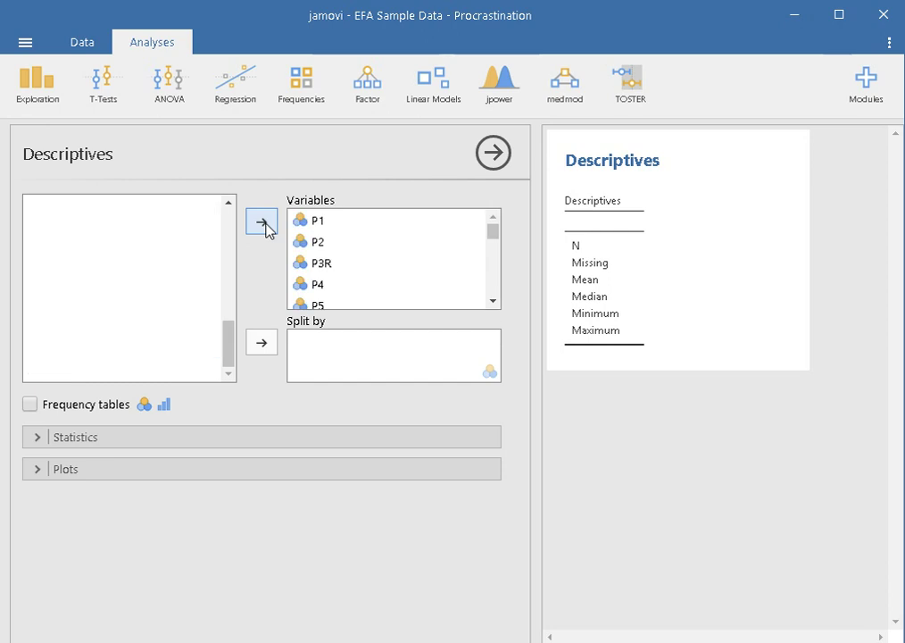
Set the Descriptives statistics to include skewness and kurtosis, and exclude median, minimum and maximum
click(41, 438)
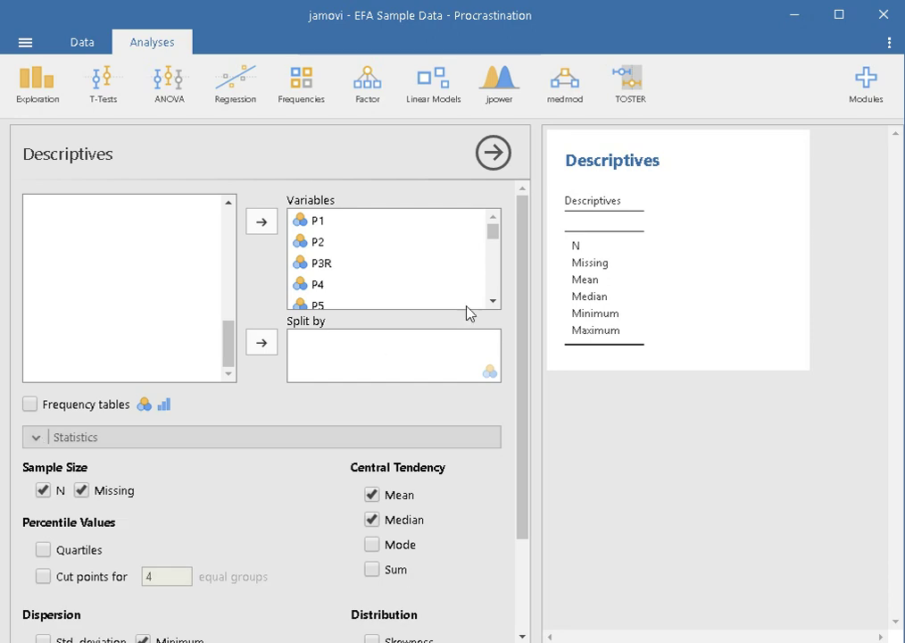
drag(527, 279, 524, 344)
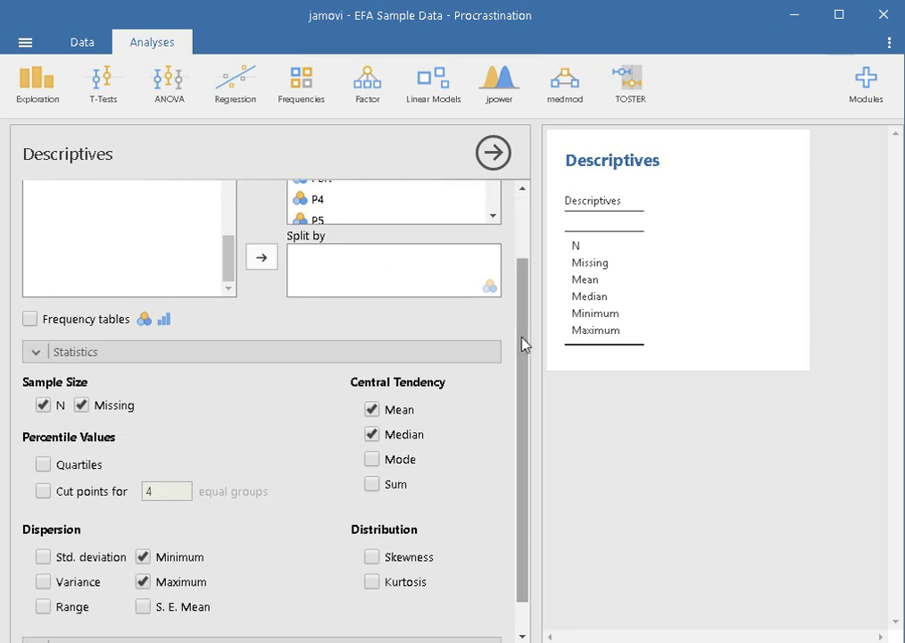
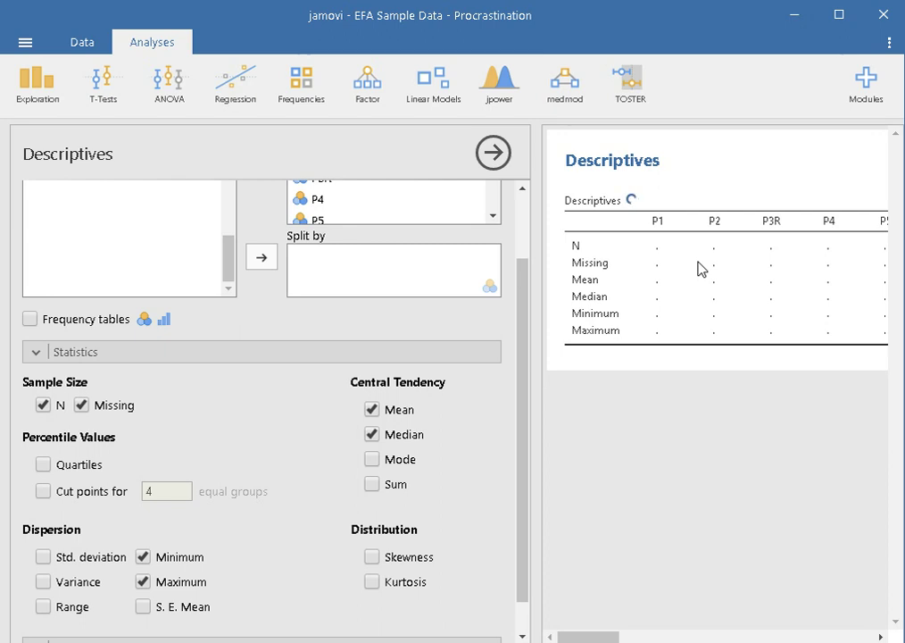
mouse_move(589, 638)
mouse_down()
mouse_move(793, 637)
mouse_move(571, 637)
mouse_up()
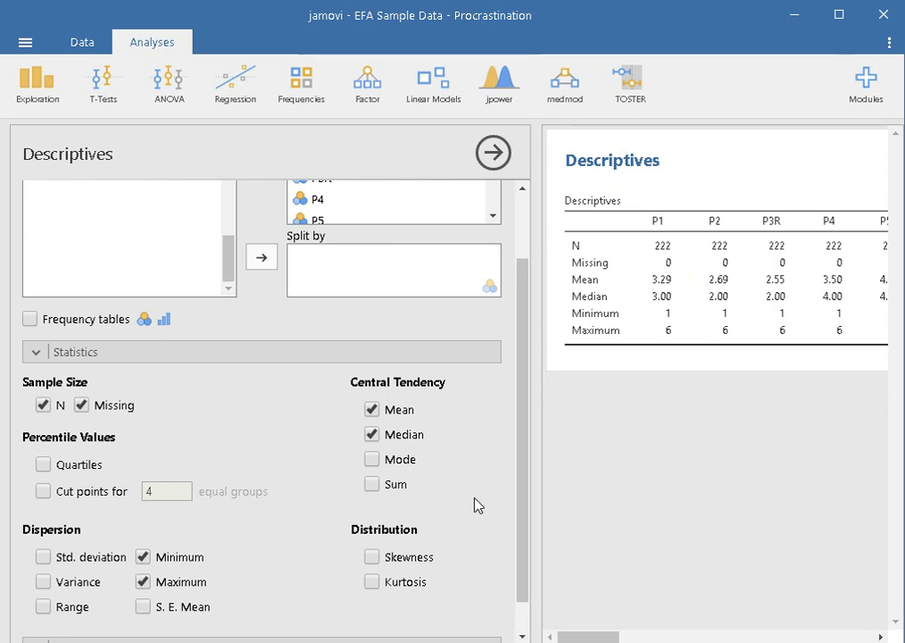
click(369, 436)
click(143, 558)
click(142, 585)
click(372, 583)
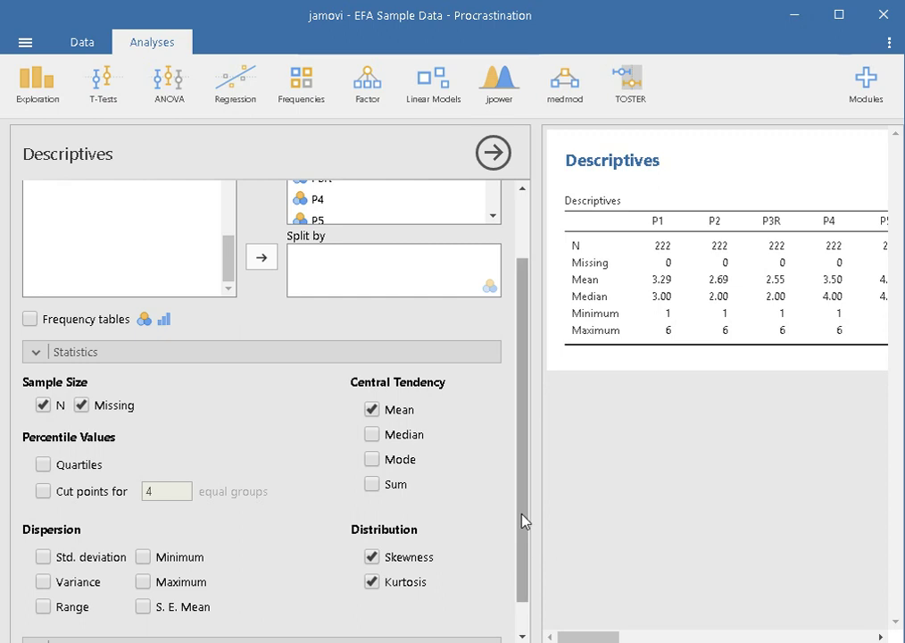
Examine the skewness and kurtosis values across the items in the Descriptives table
drag(522, 520, 521, 580)
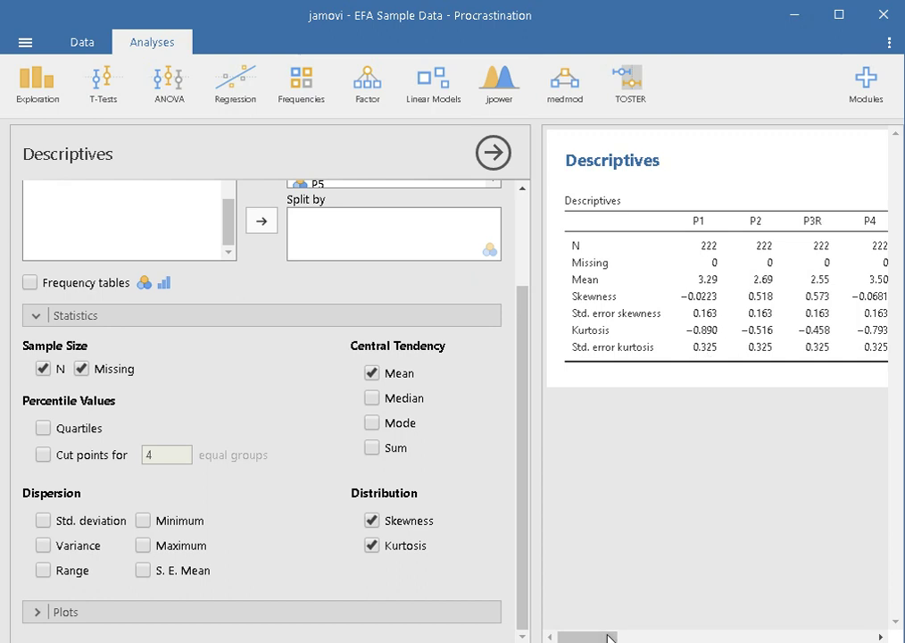
drag(610, 637, 760, 637)
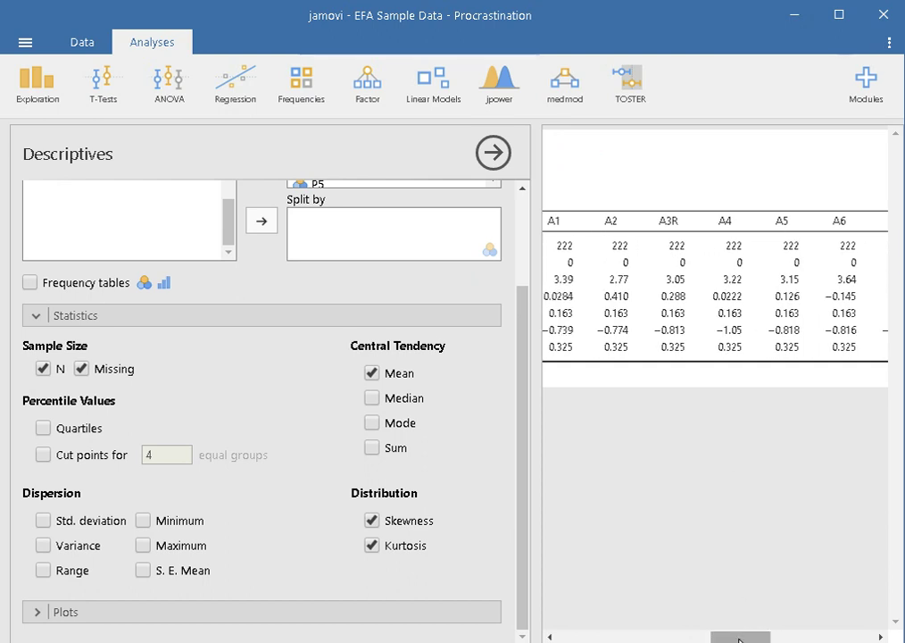
drag(743, 639, 576, 638)
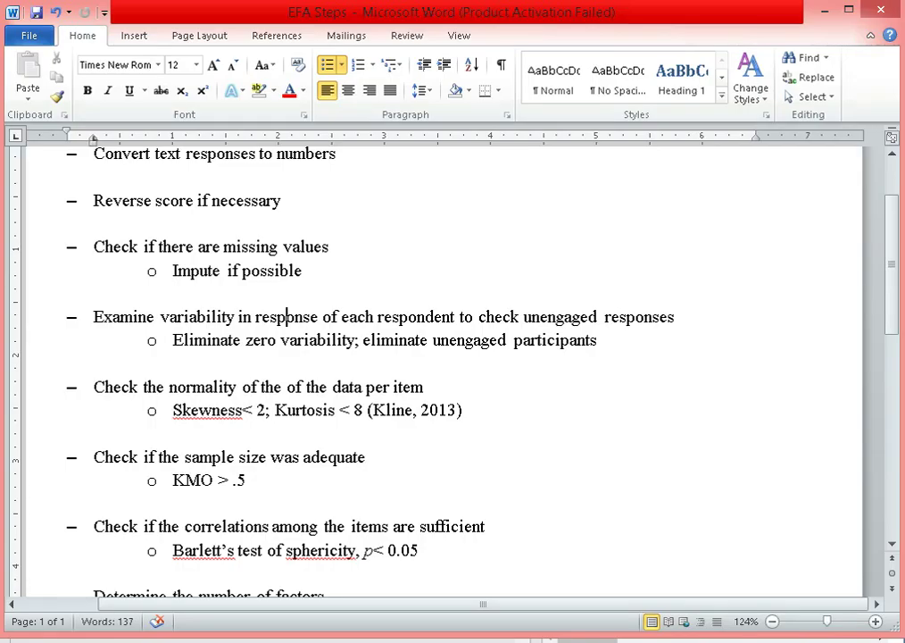
Switch to the EFA Steps document in Word and review the normality, KMO sample size and Bartlett's sphericity criteria
key(Down)
key(Down)
key(Down)
key(Down)
key(Down)
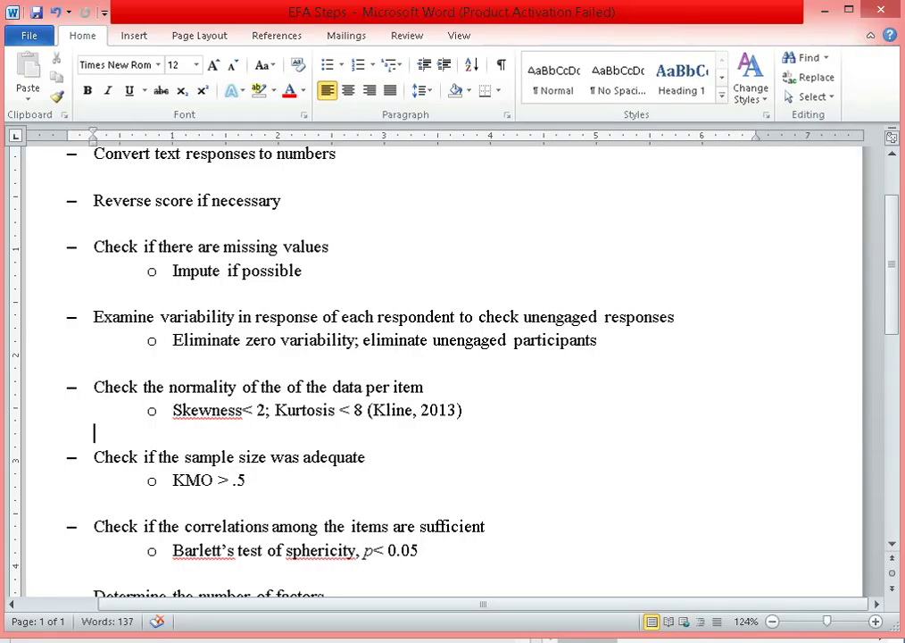
key(Down)
key(Down)
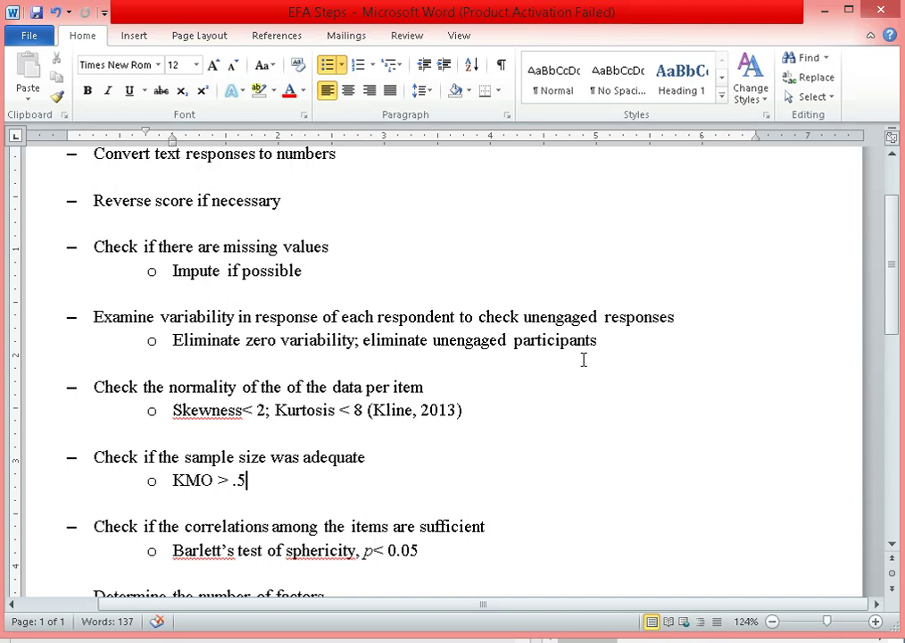
key(Down)
key(Down)
key(Down)
key(Up)
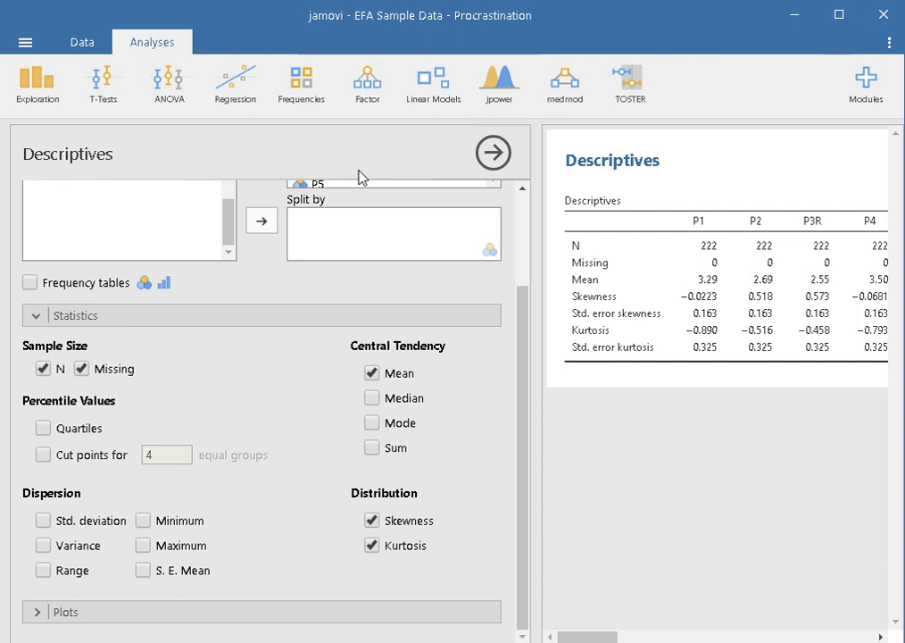
Start an Exploratory Factor Analysis and enable Bartlett's test of sphericity and the KMO measure of sampling adequacy
click(494, 154)
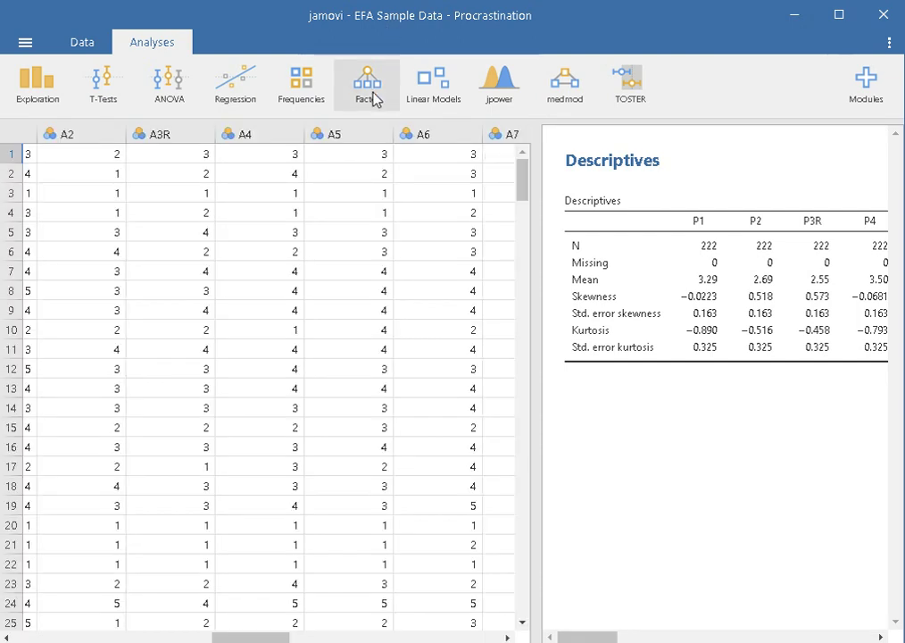
click(384, 107)
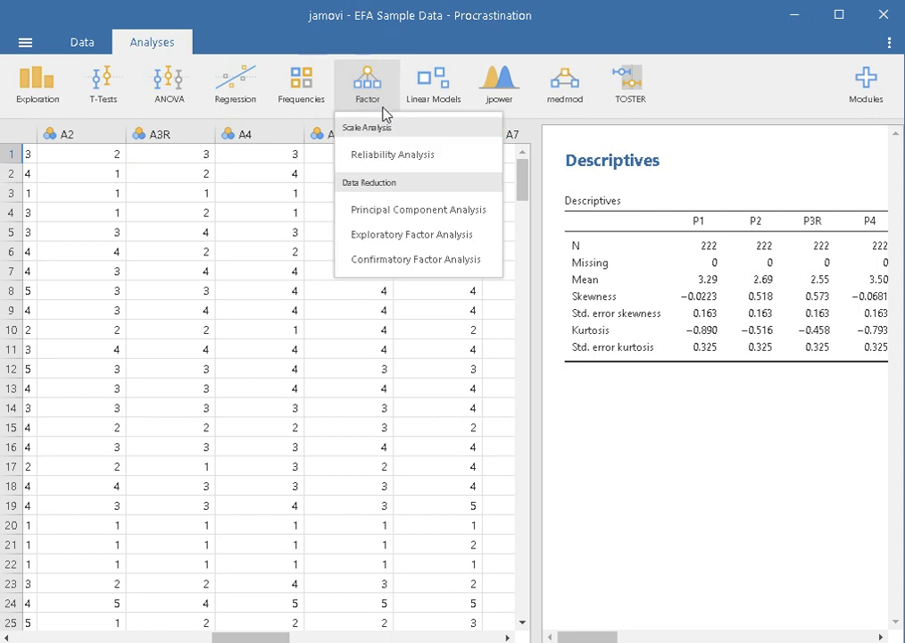
click(430, 244)
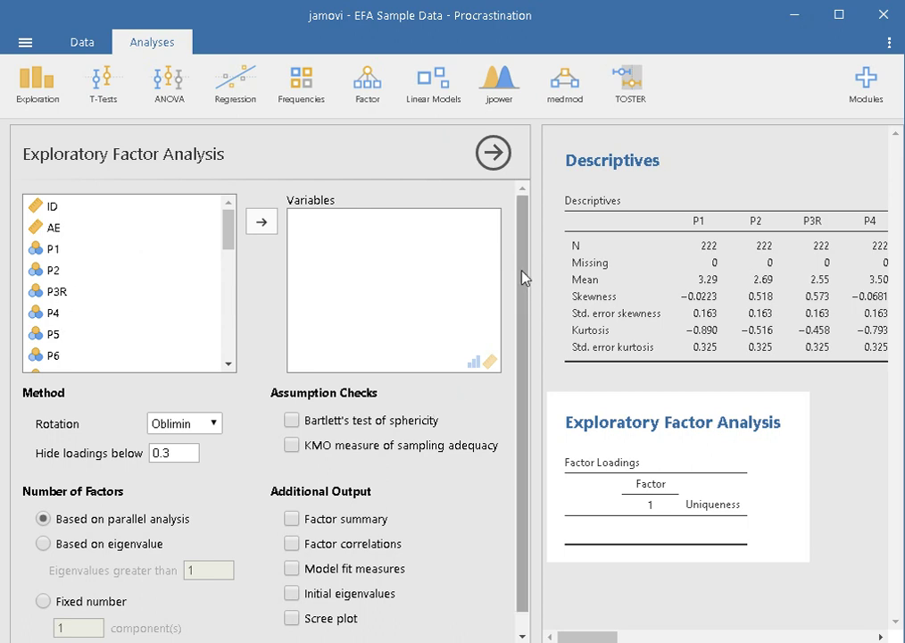
scroll(521, 354, down, 1)
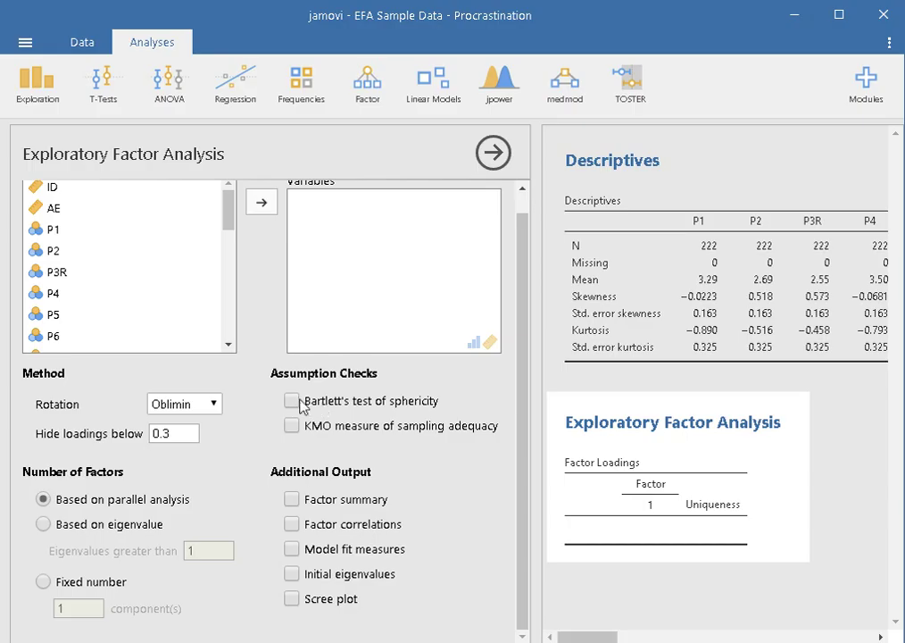
click(295, 403)
click(293, 426)
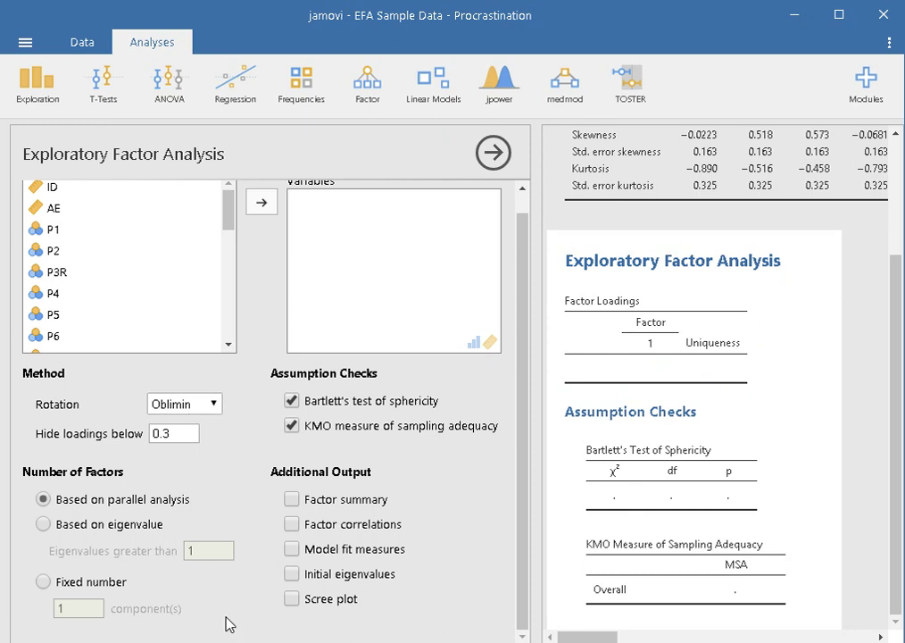
Keep the Oblimin rotation, hide factor loadings below 0.4 and add a scree plot to the factor analysis output
mouse_move(234, 639)
click(215, 410)
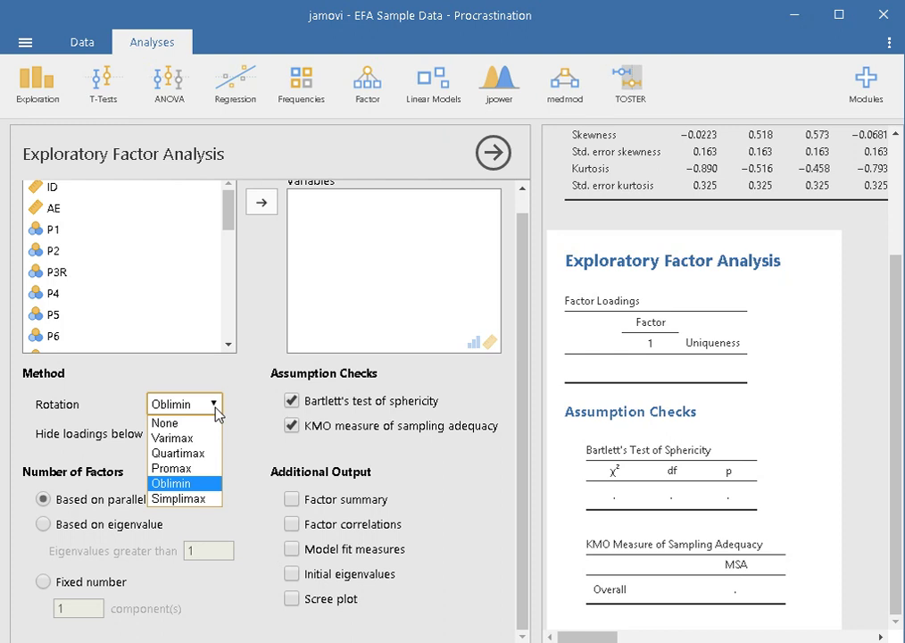
click(215, 410)
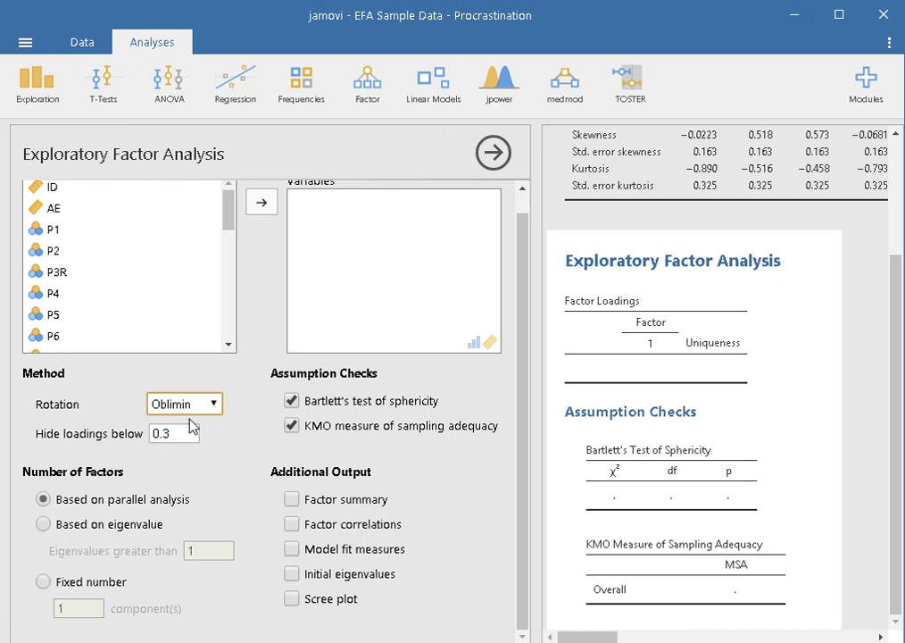
double_click(172, 434)
click(174, 438)
key(BackSpace)
text(4)
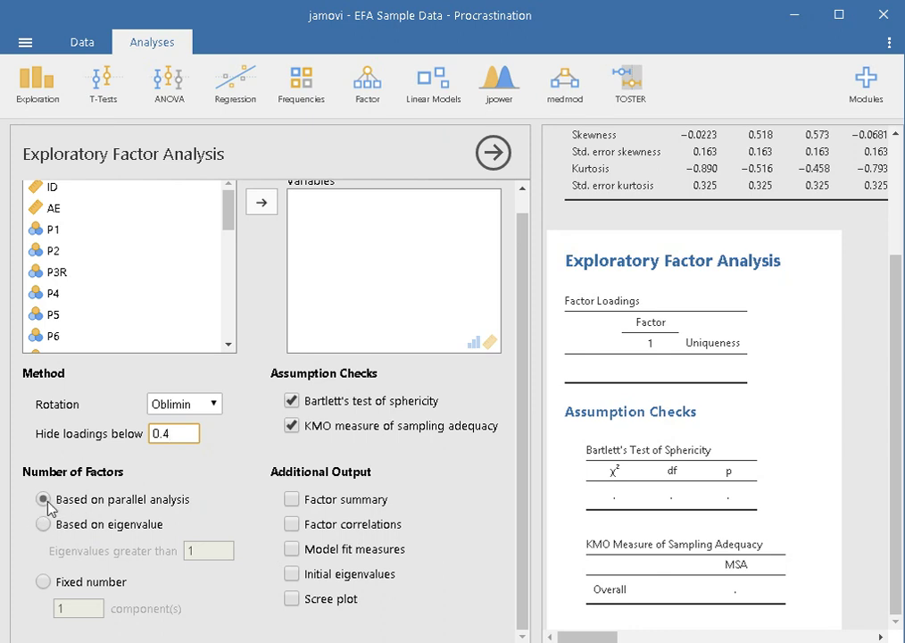
click(293, 600)
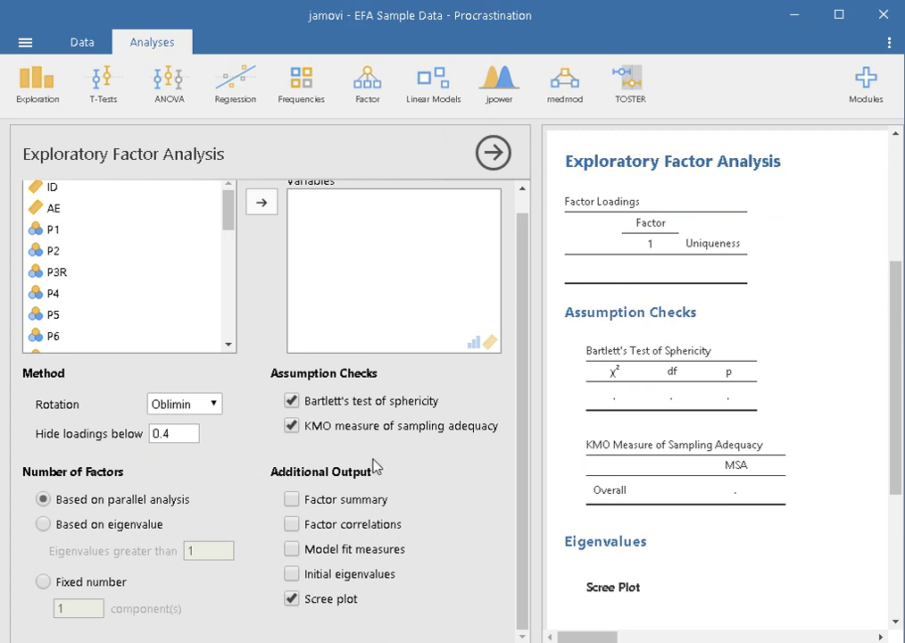
Add all items from P1 through A16 as variables of the factor analysis, leaving out ID and AE
click(53, 235)
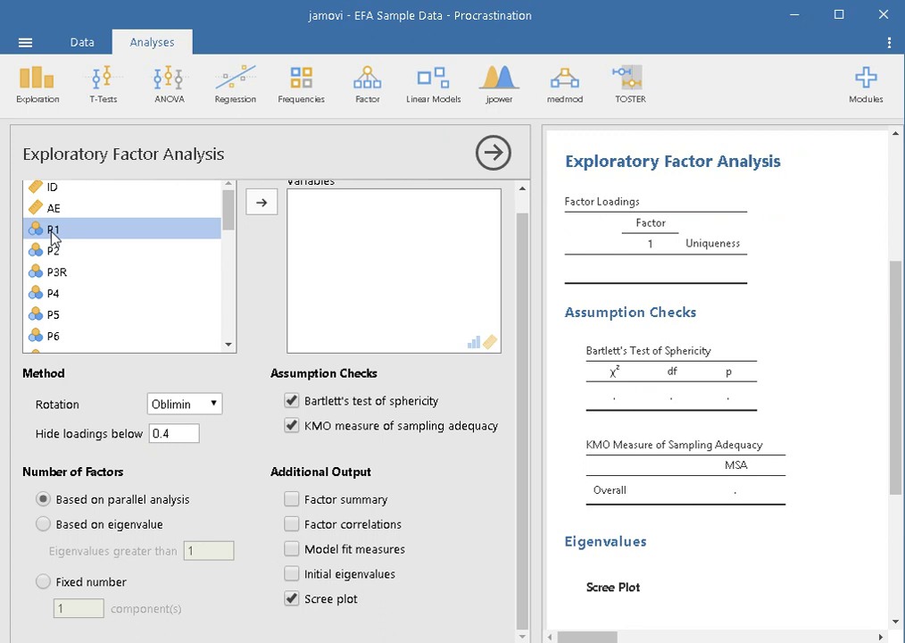
drag(225, 212, 229, 345)
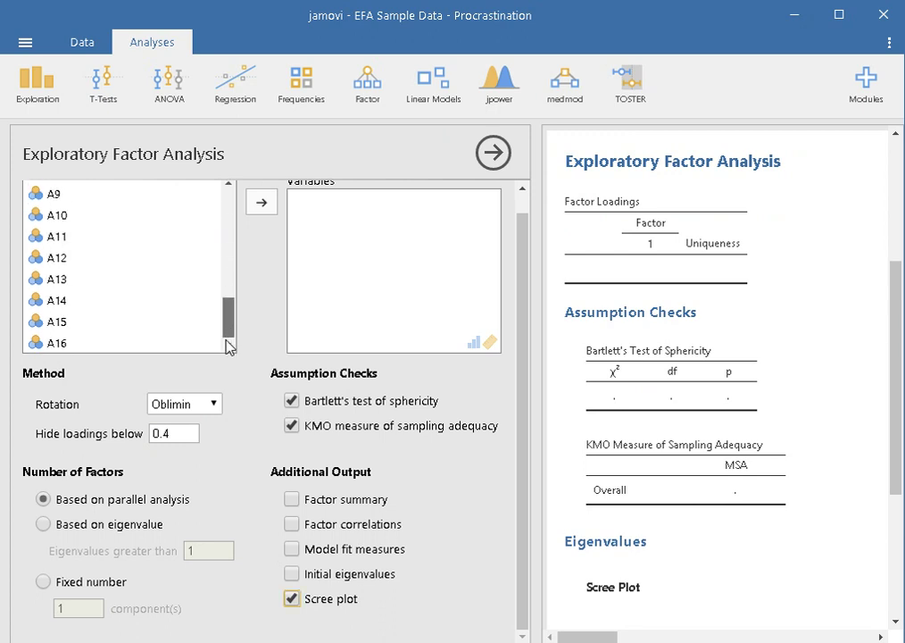
shift+click(122, 348)
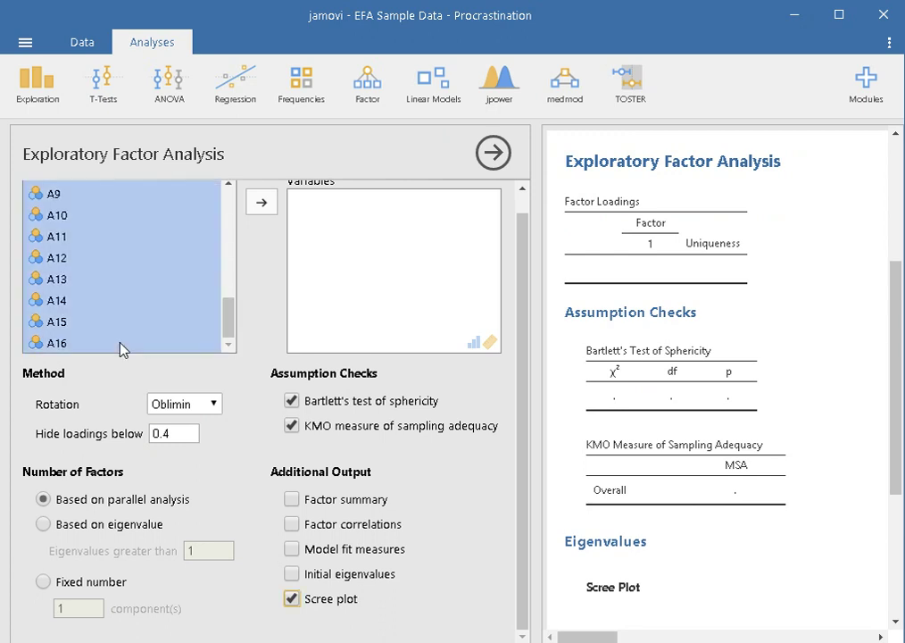
click(262, 205)
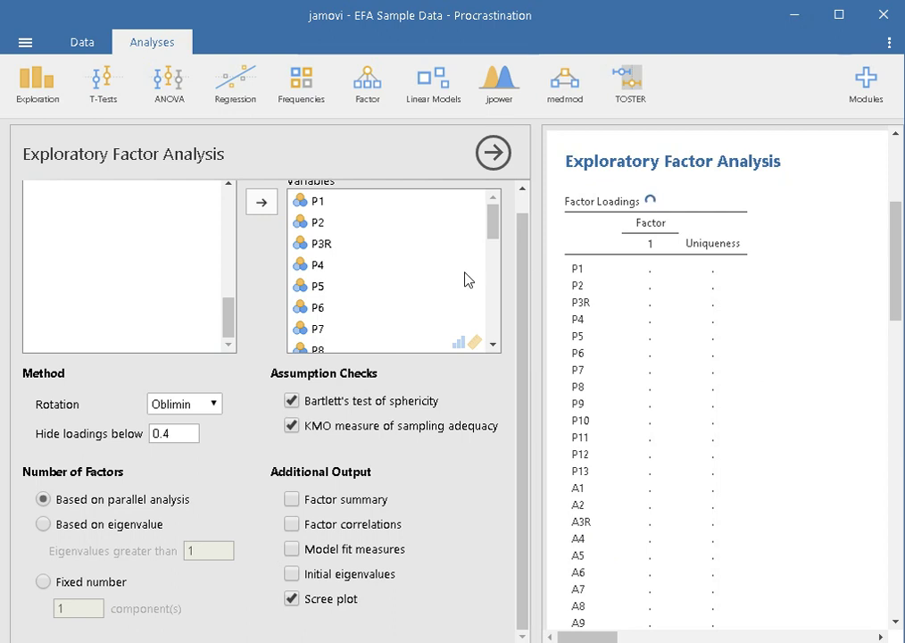
Check the Bartlett's test and KMO results in jamovi against the criteria in the EFA Steps document in Word
drag(532, 281, 506, 280)
drag(896, 225, 889, 338)
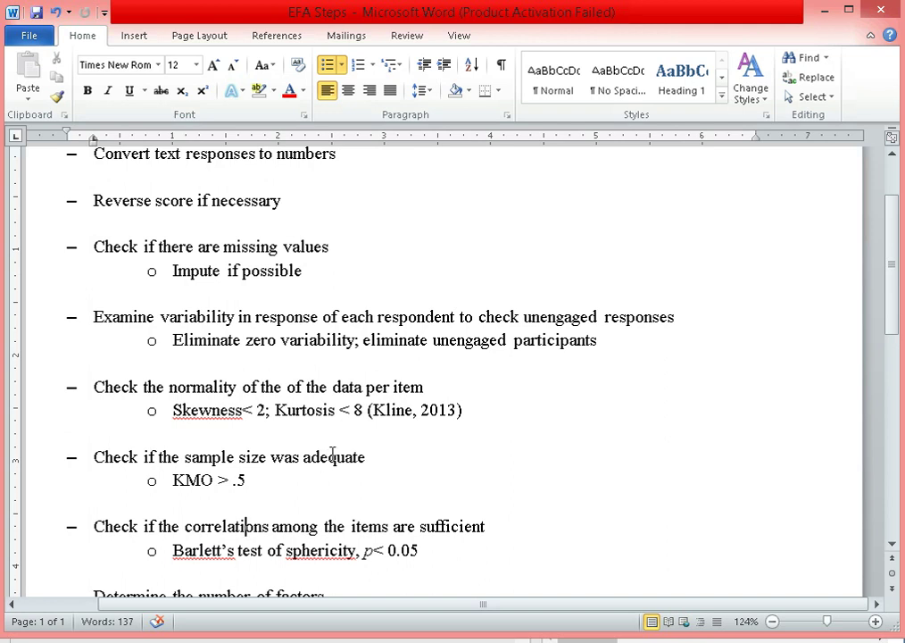
drag(893, 259, 891, 295)
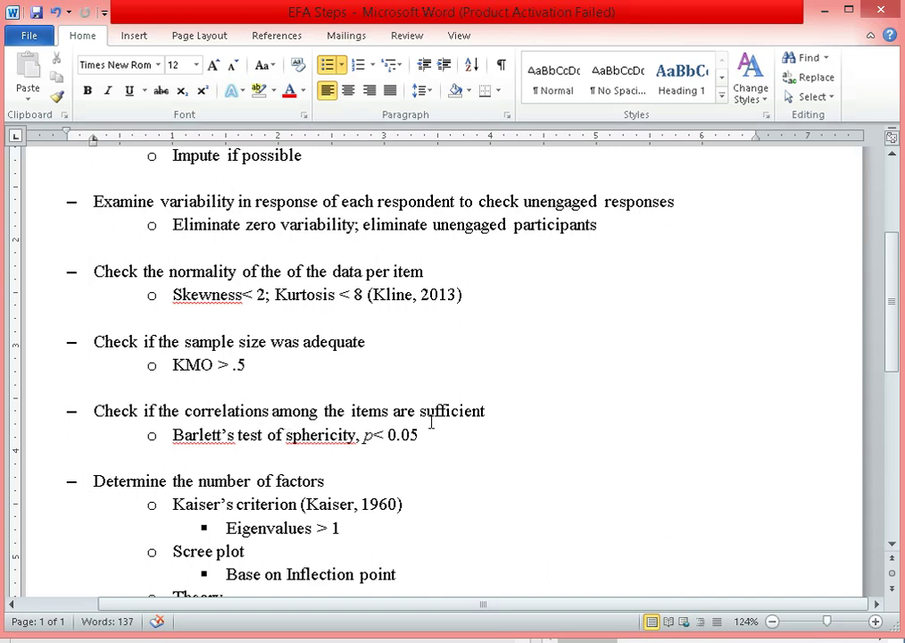
click(283, 582)
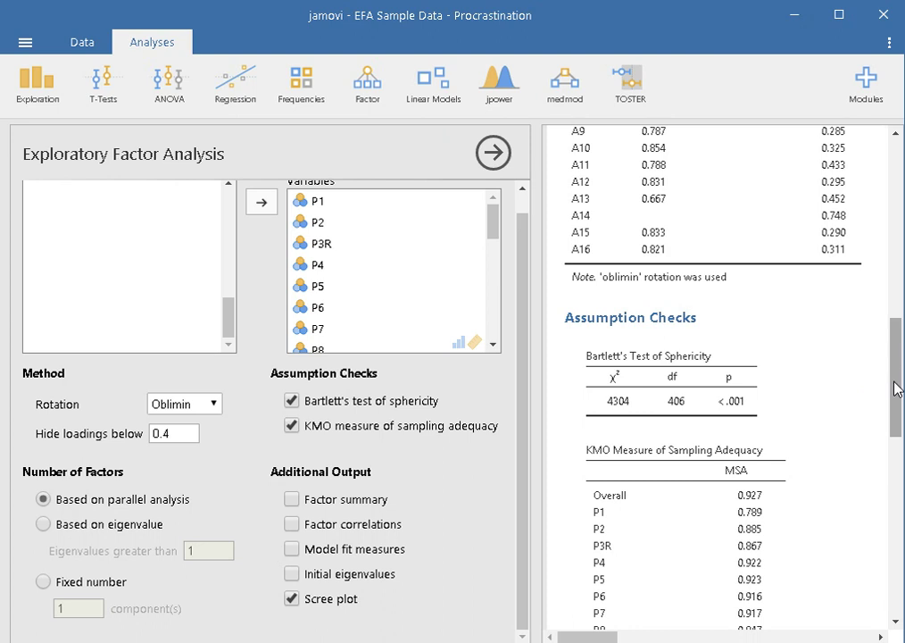
scroll(895, 388, down, 2)
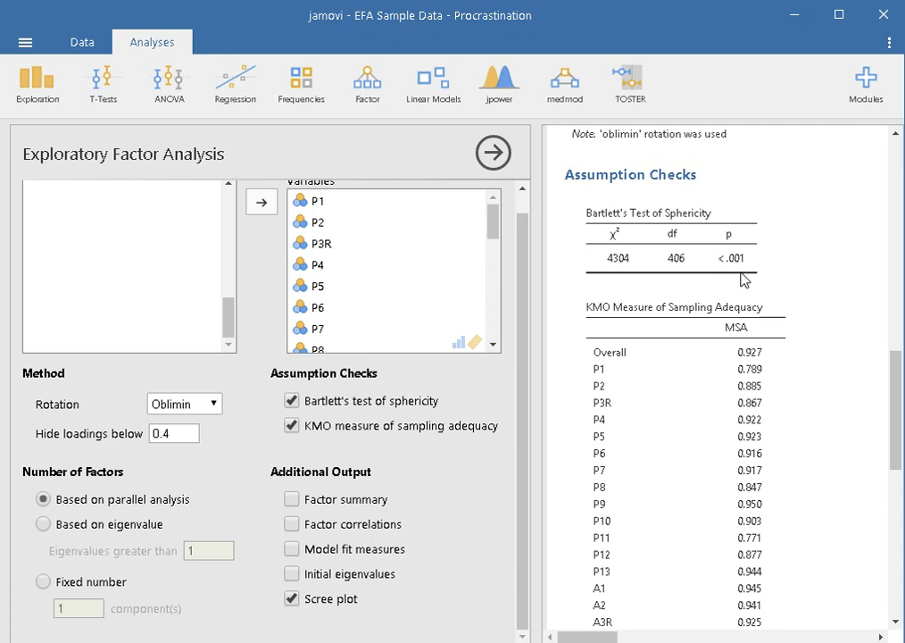
Switch to the EFA Steps document in Word and review the criteria for determining the number of factors
key(alt+Tab)
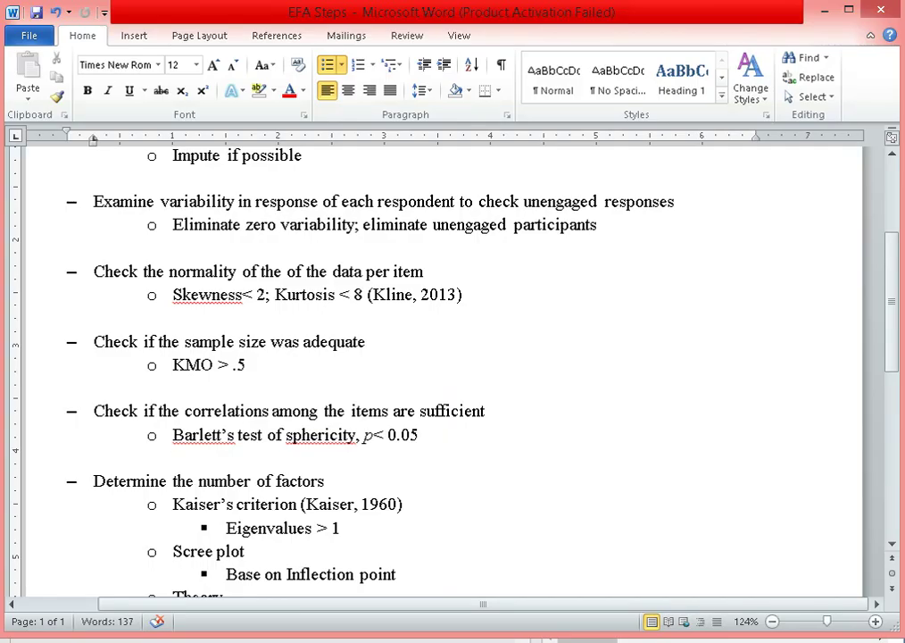
drag(893, 245, 895, 294)
click(247, 251)
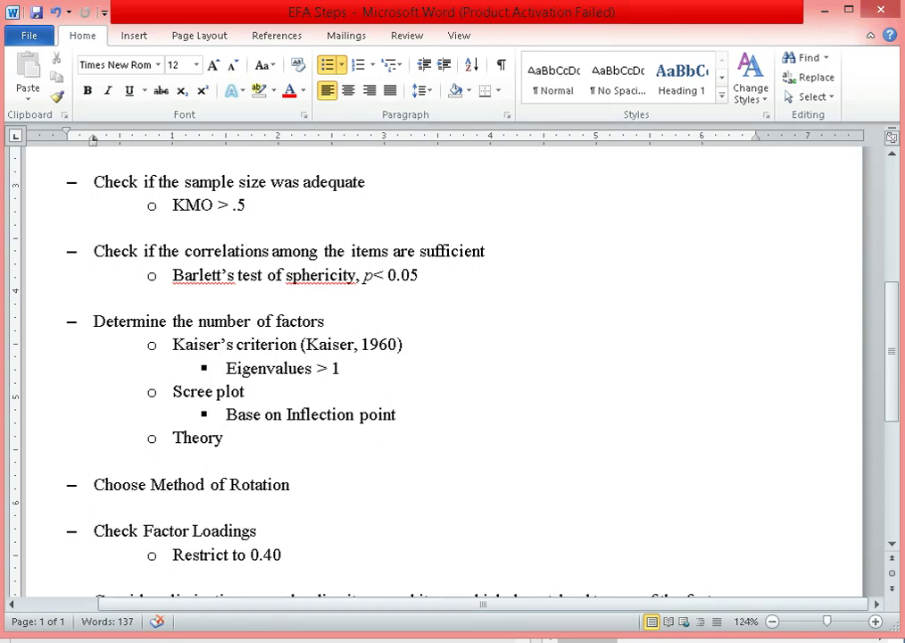
Switch back to jamovi and examine how the P and A items load in the Factor Loadings table
mouse_move(289, 639)
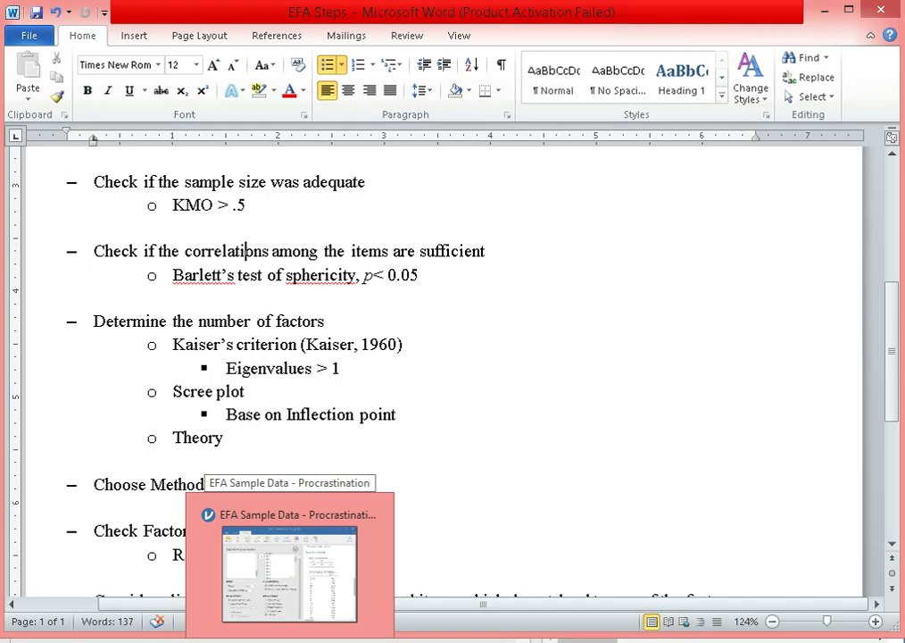
click(289, 571)
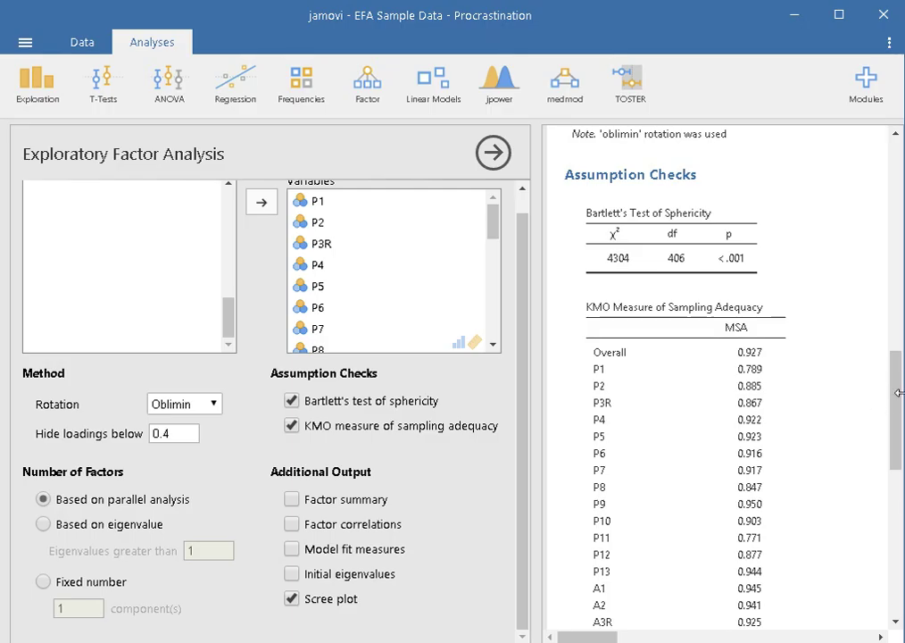
drag(898, 393, 898, 267)
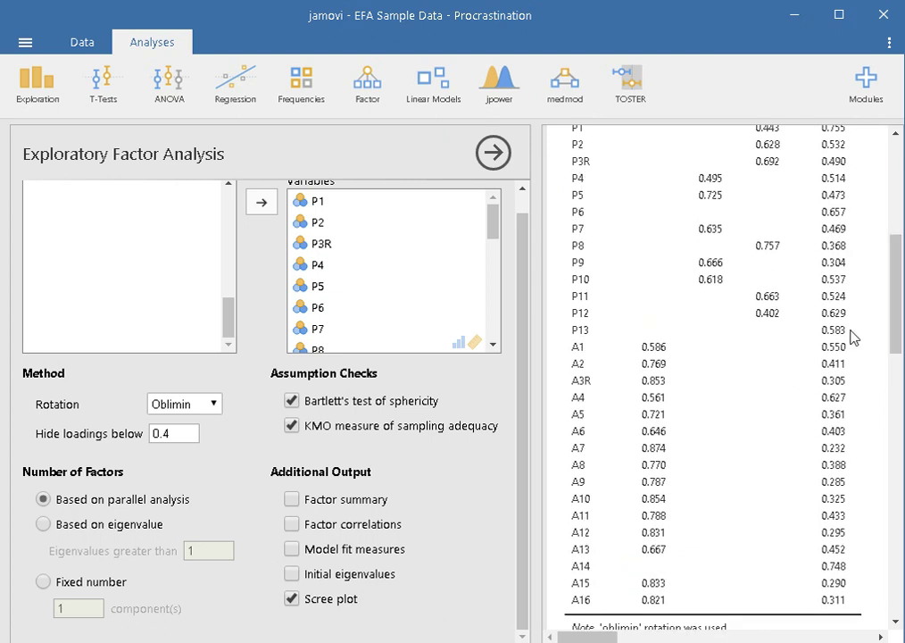
drag(898, 285, 896, 254)
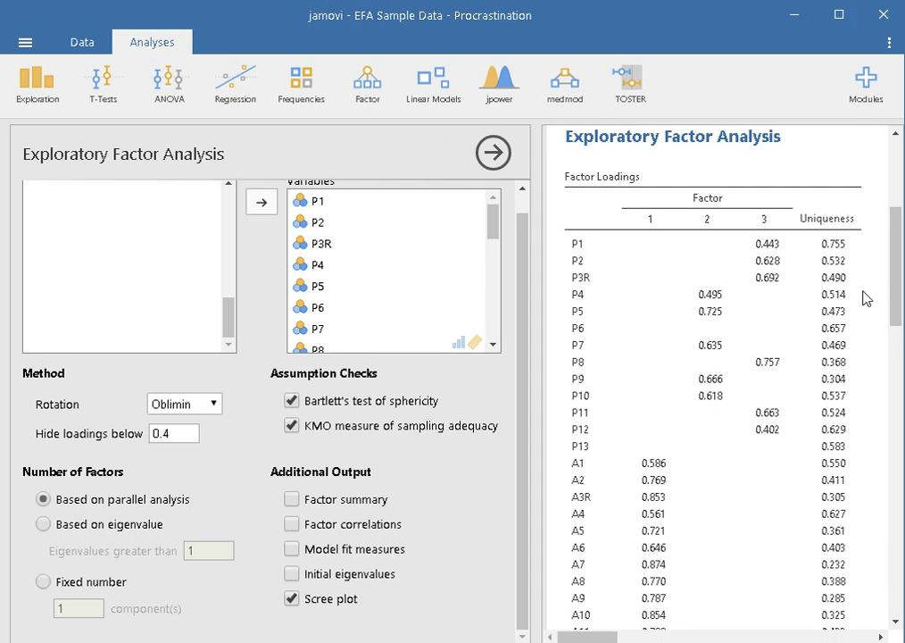
scroll(896, 259, down, 1)
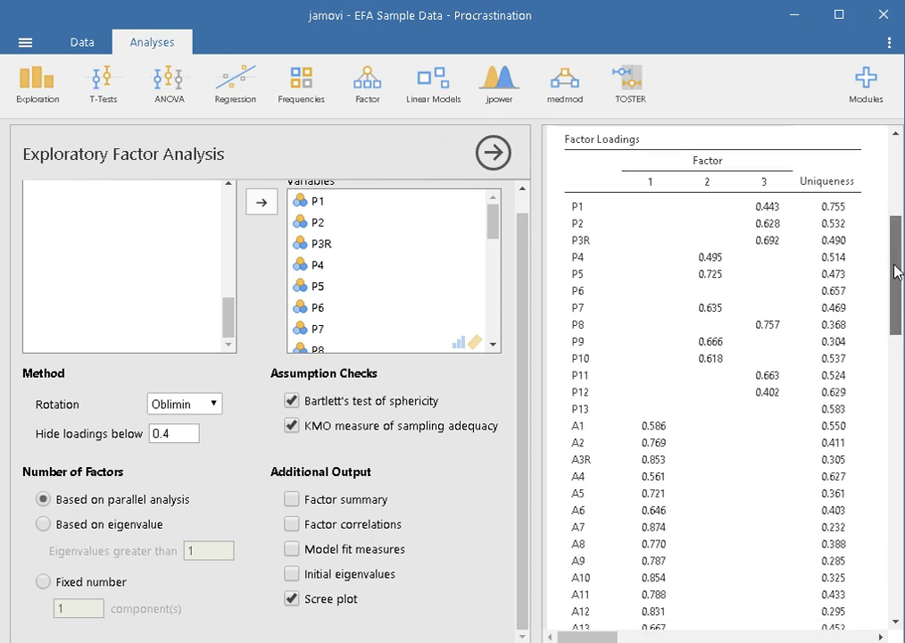
Consult the number-of-factors criteria in the EFA Steps document in Word, and compare the scree plot with the factor loadings in jamovi
mouse_move(234, 639)
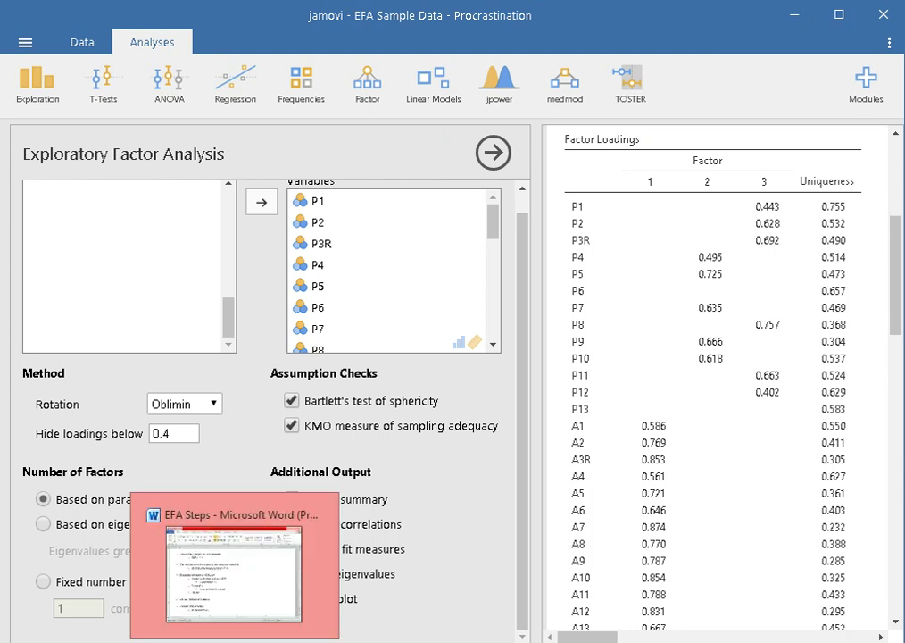
click(302, 556)
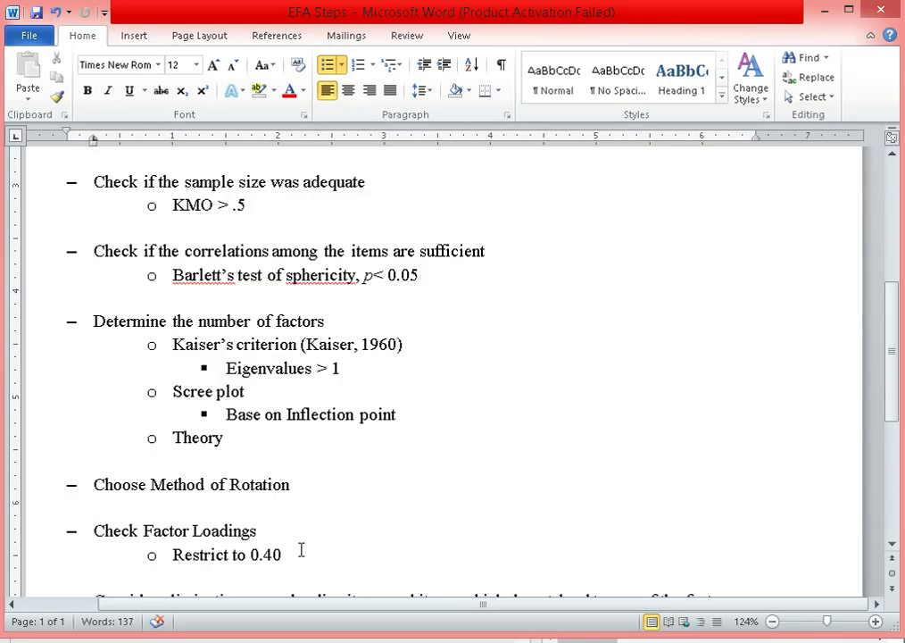
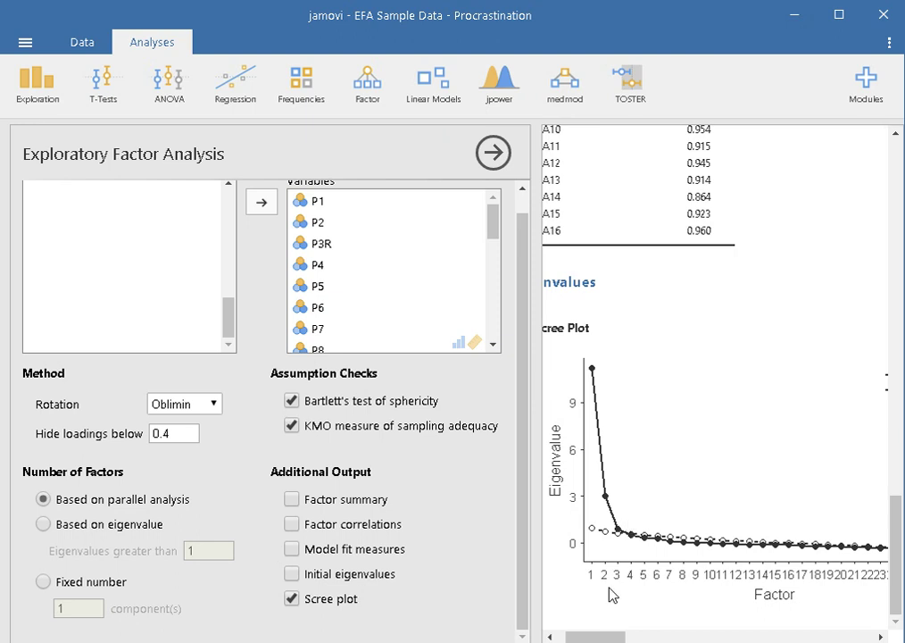
drag(600, 637, 583, 640)
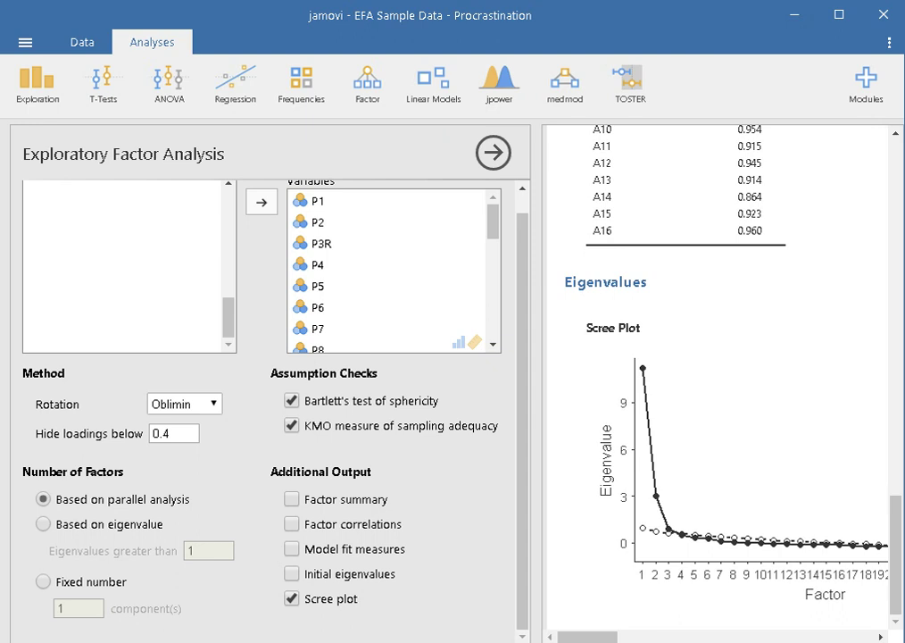
drag(895, 521, 898, 244)
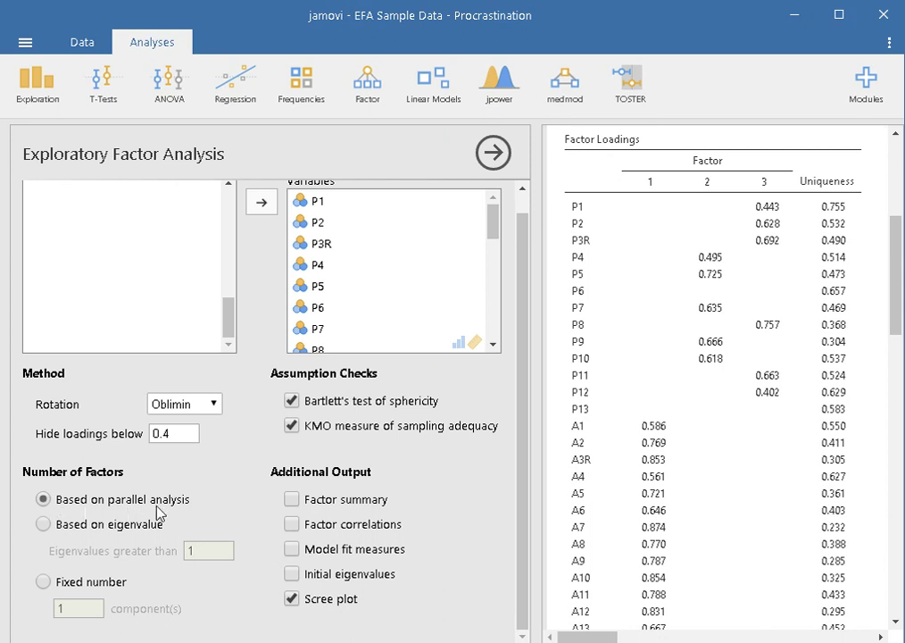
drag(897, 256, 898, 545)
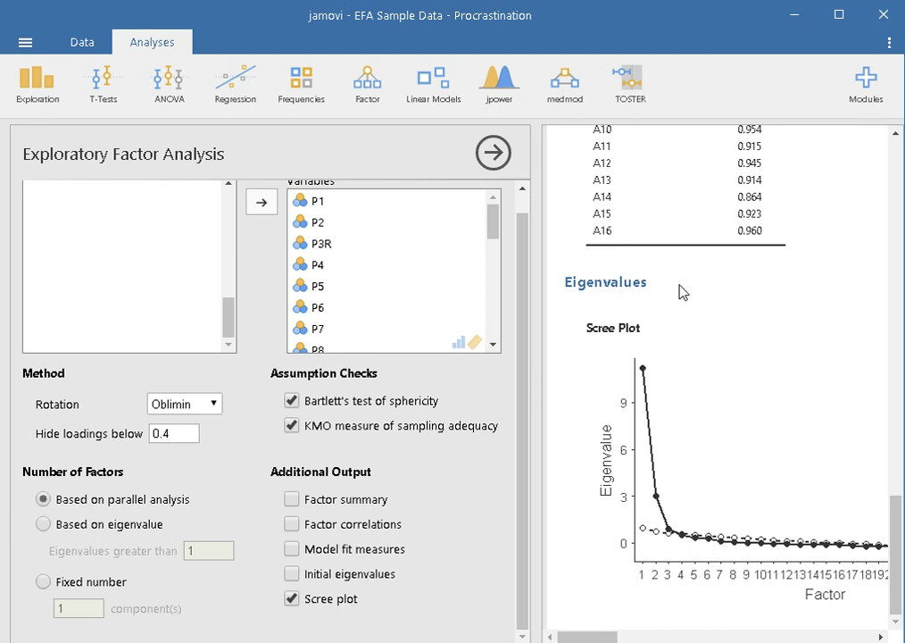
Set the exploratory factor analysis to extract a fixed number of 2 factors and look over the Factor Loadings table
click(43, 582)
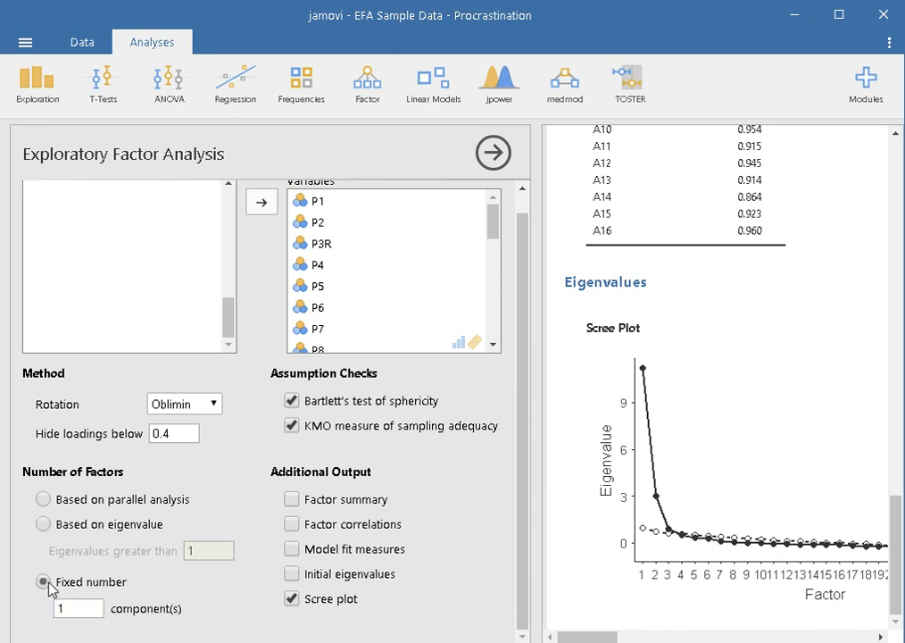
click(79, 608)
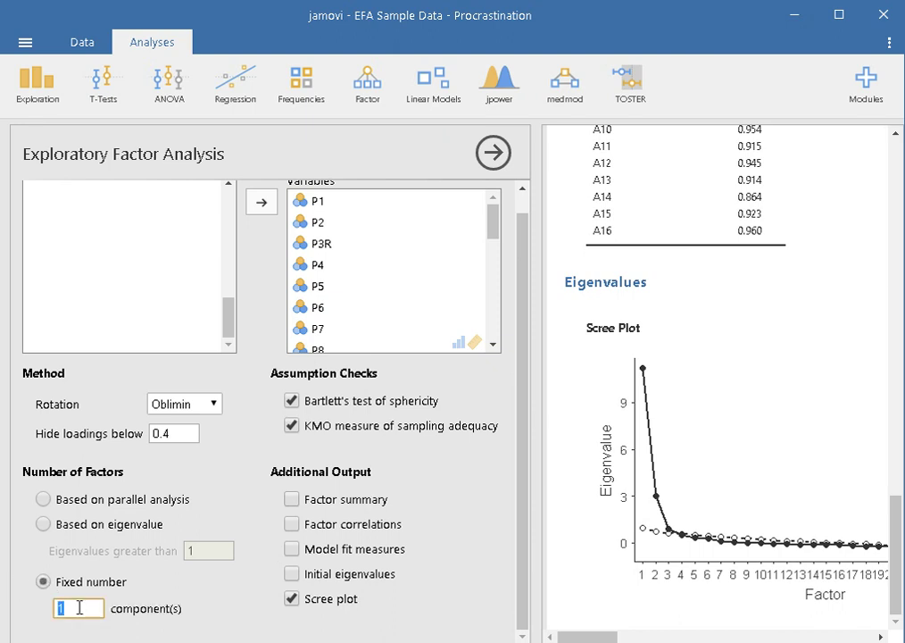
text(2)
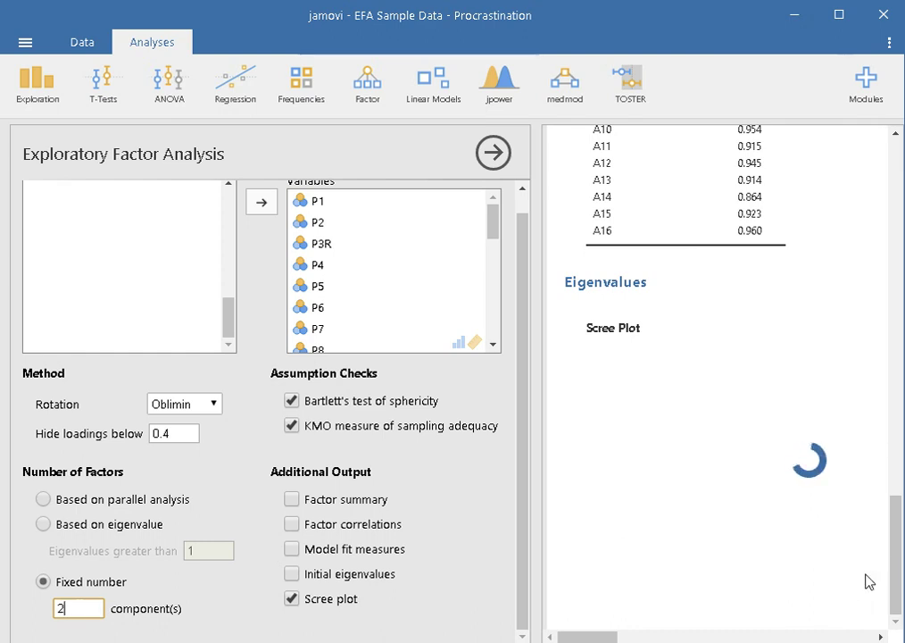
drag(896, 572, 899, 292)
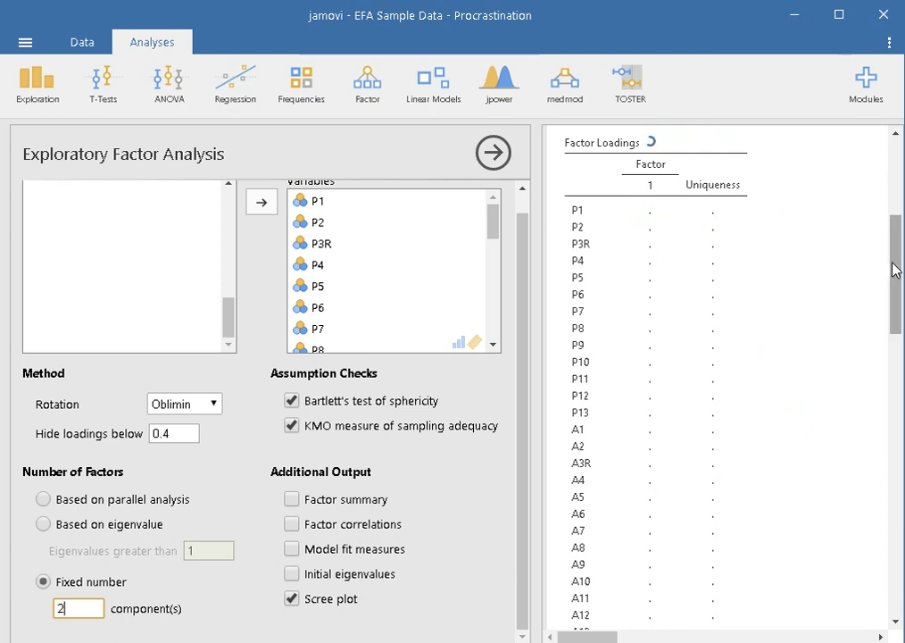
scroll(895, 270, down, 1)
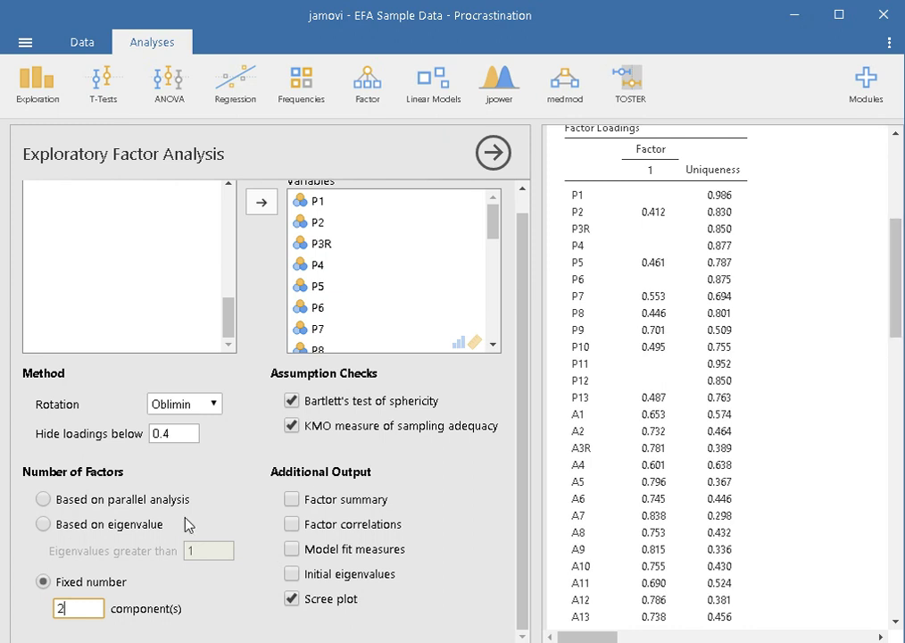
mouse_move(234, 642)
drag(893, 305, 893, 324)
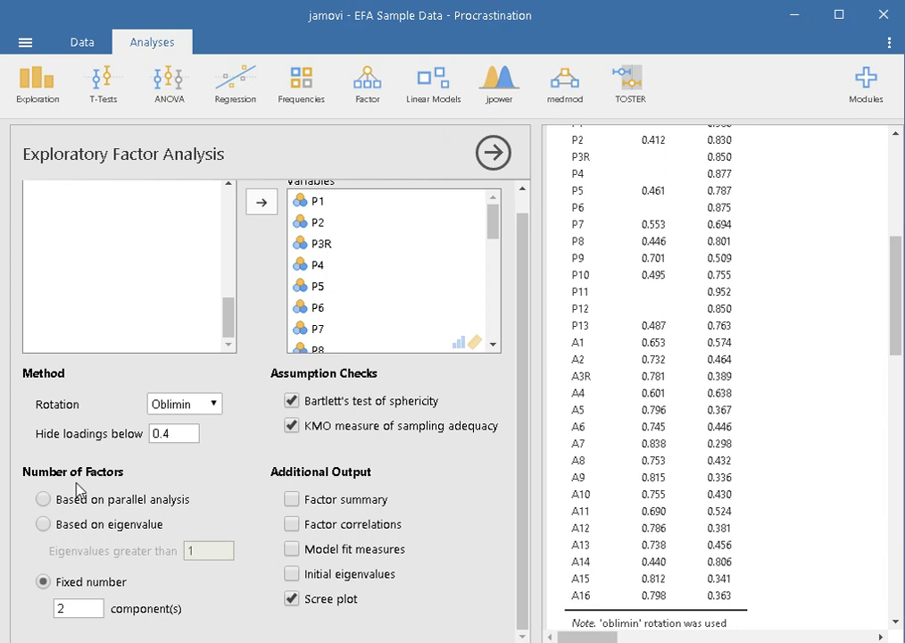
Reapply the fixed number of 2 components and review the P and A item loadings on both factors
click(76, 610)
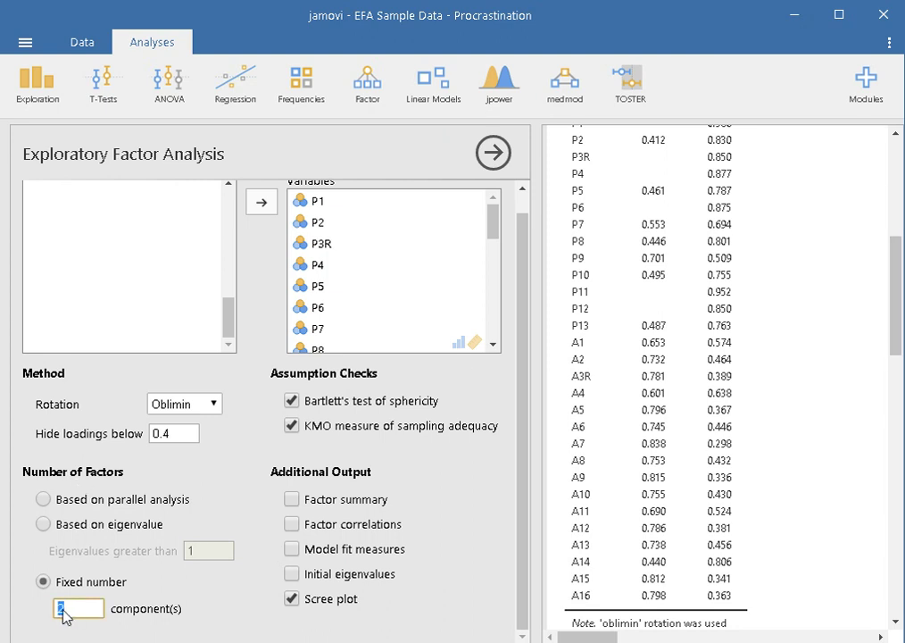
click(62, 607)
key(Return)
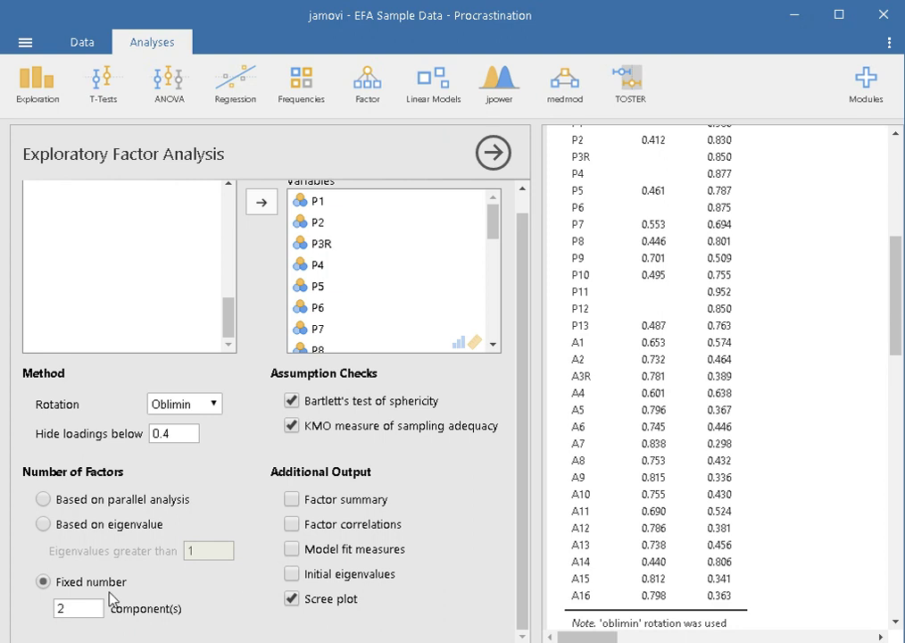
click(76, 608)
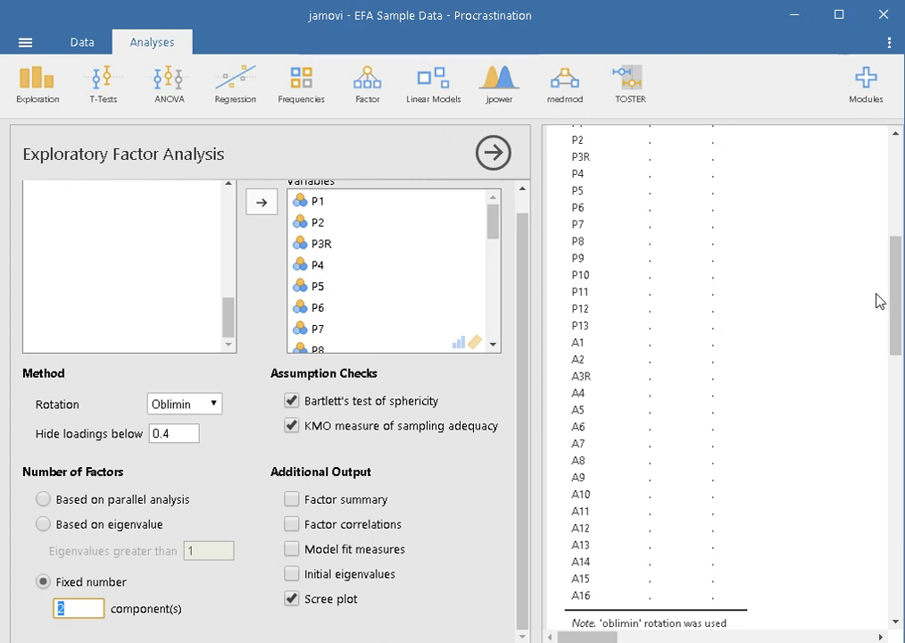
scroll(900, 275, up, 2)
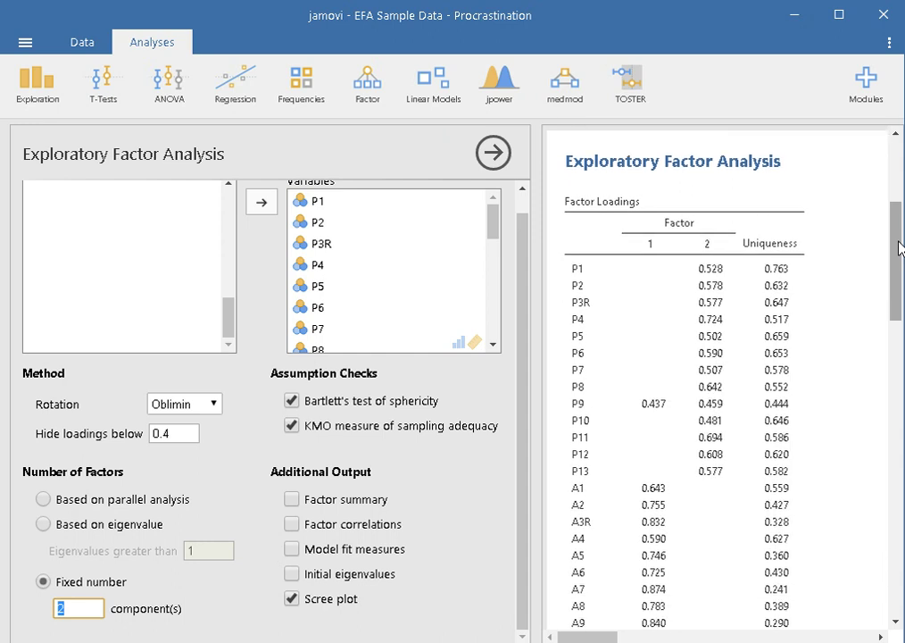
scroll(897, 259, down, 1)
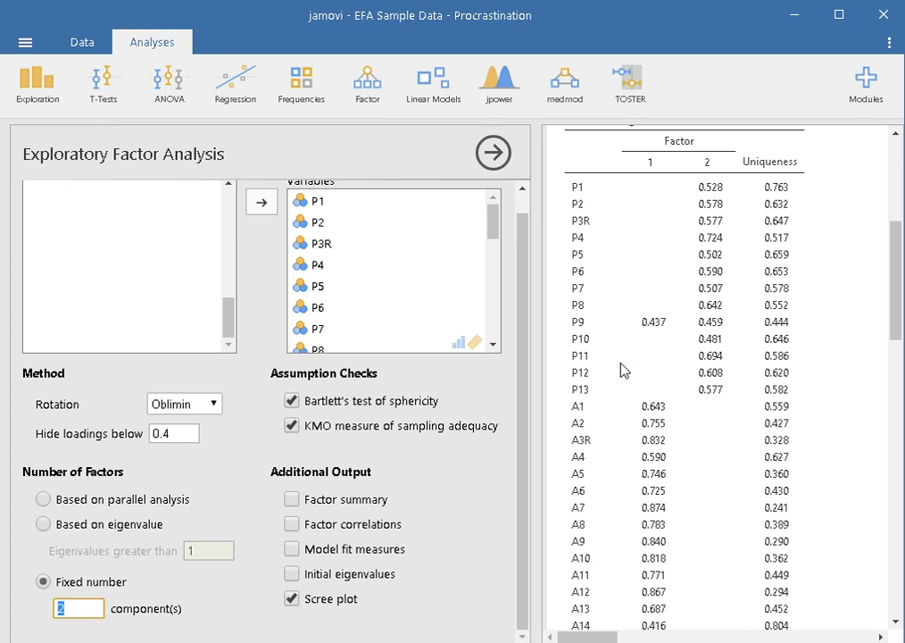
Set the threshold for hiding loadings to 0 and inspect the full set of loadings for all items
click(179, 434)
key(BackSpace)
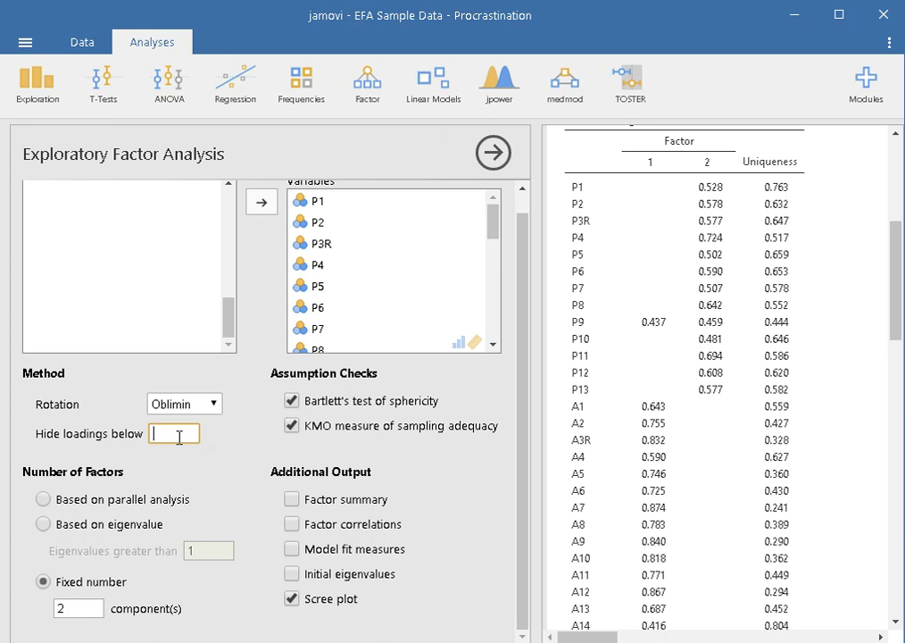
click(224, 455)
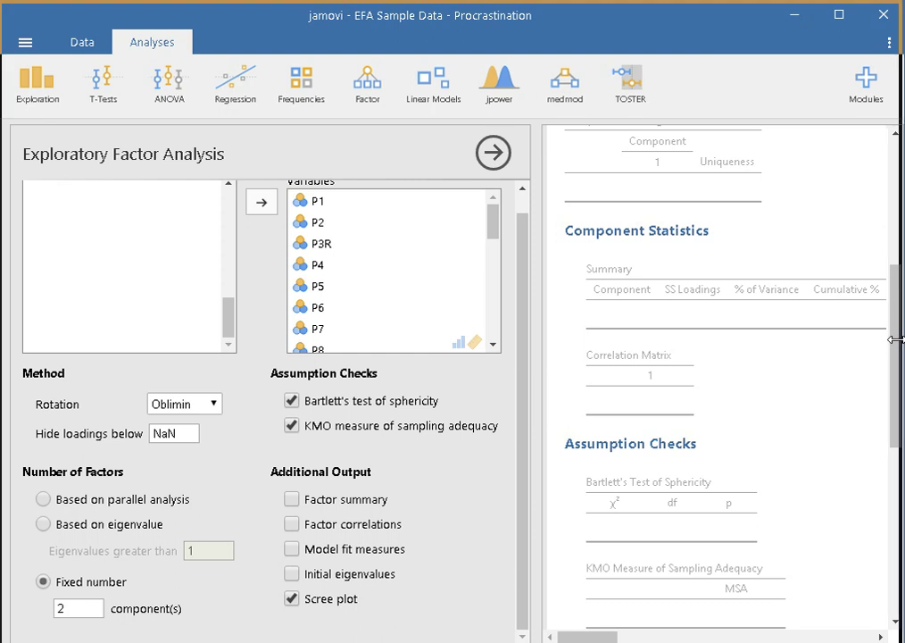
drag(896, 343, 896, 276)
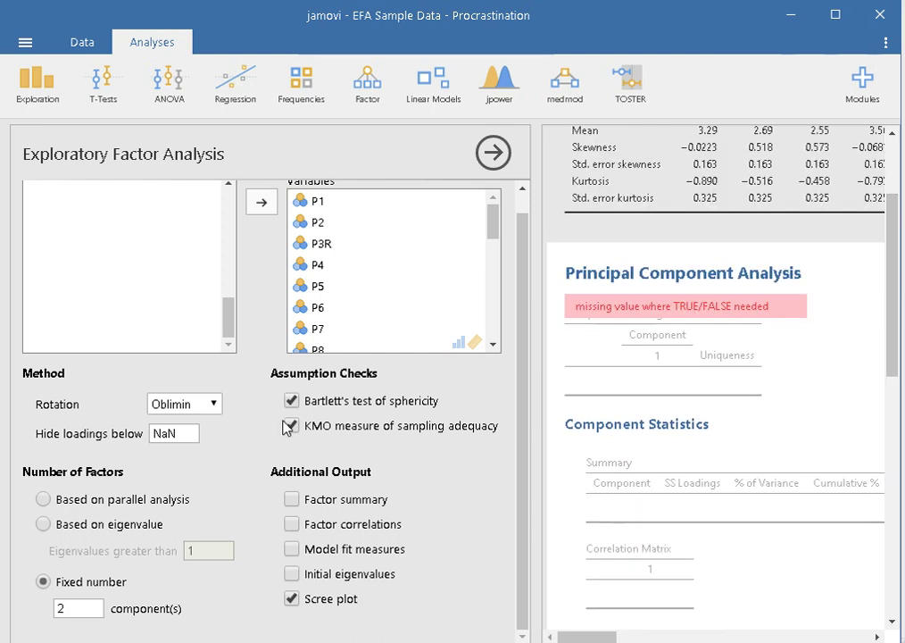
click(192, 433)
text(0)
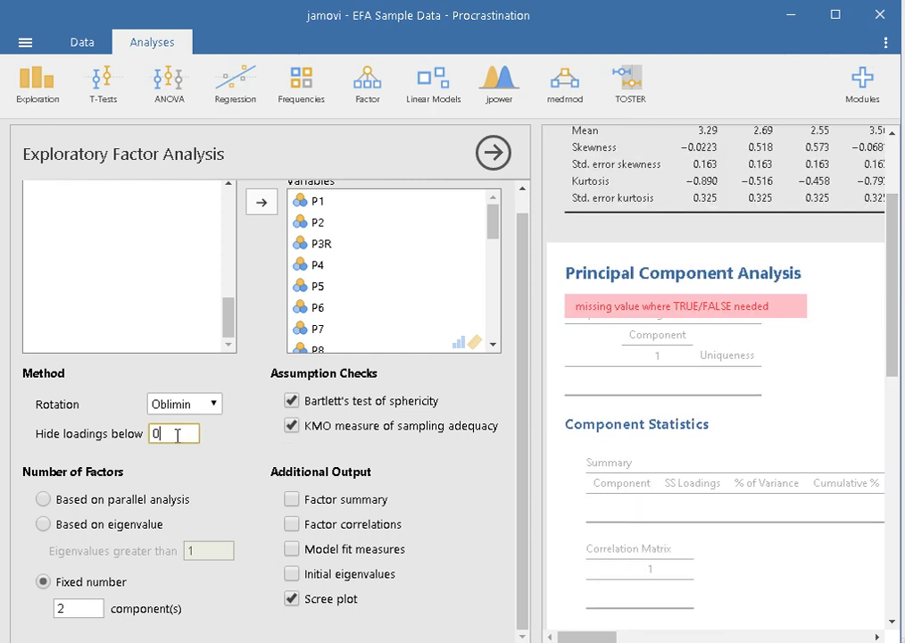
click(232, 471)
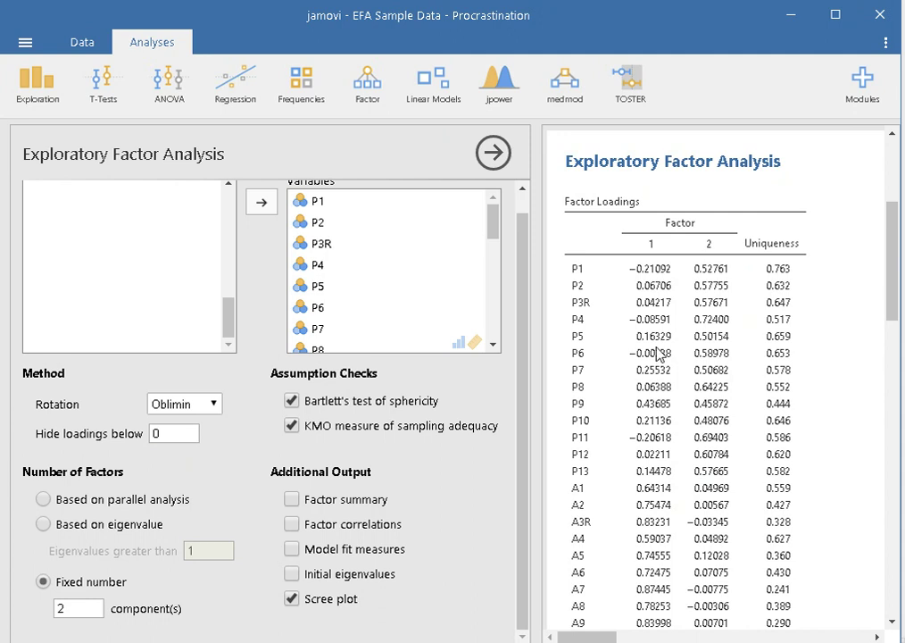
click(173, 433)
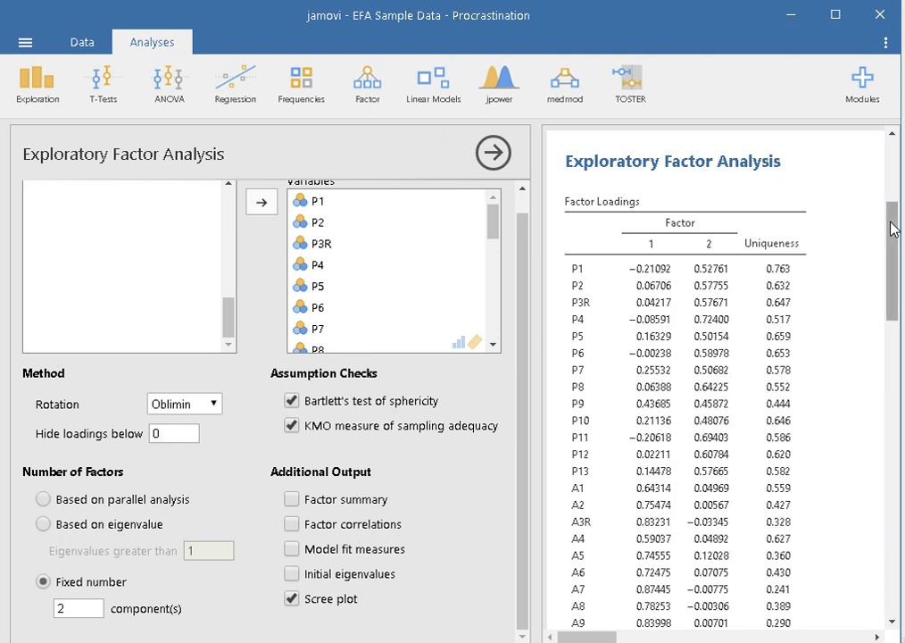
mouse_move(890, 228)
mouse_down()
mouse_move(891, 283)
mouse_move(890, 246)
mouse_up()
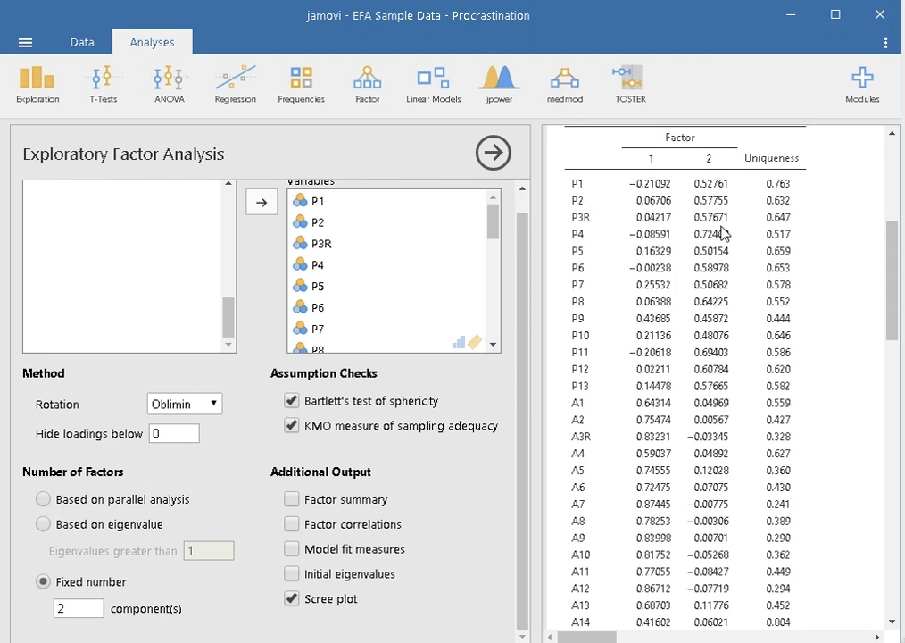
Set the threshold for hiding loadings to 0.4 and examine which factor each P and A item loads on
click(174, 435)
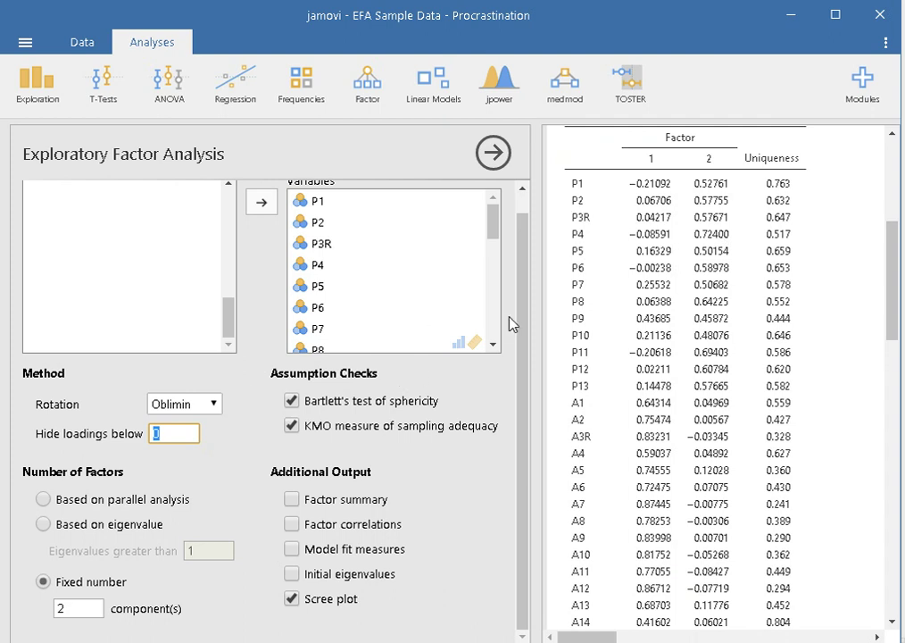
text(.4)
click(465, 502)
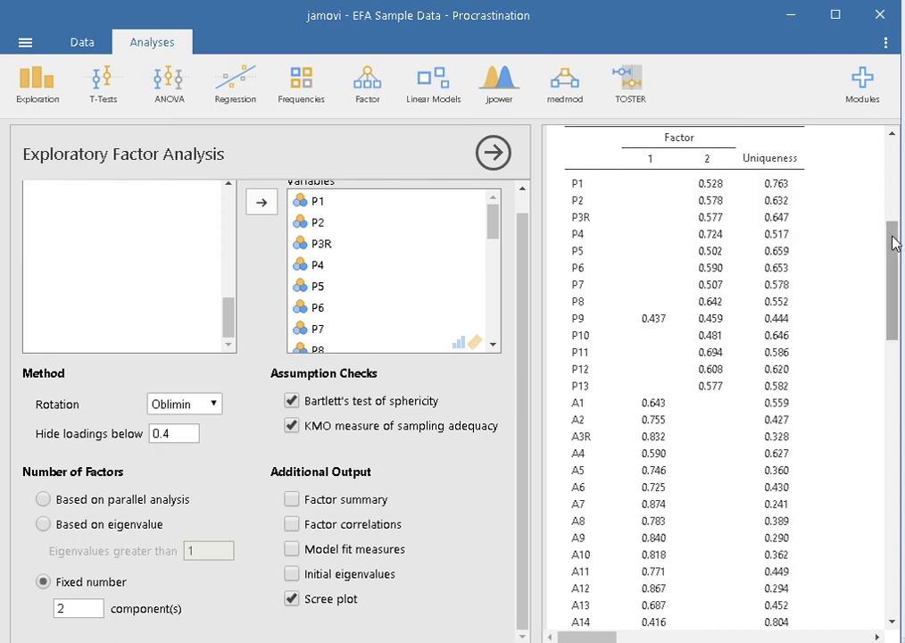
mouse_move(891, 232)
mouse_down()
mouse_move(896, 262)
mouse_move(895, 246)
mouse_up()
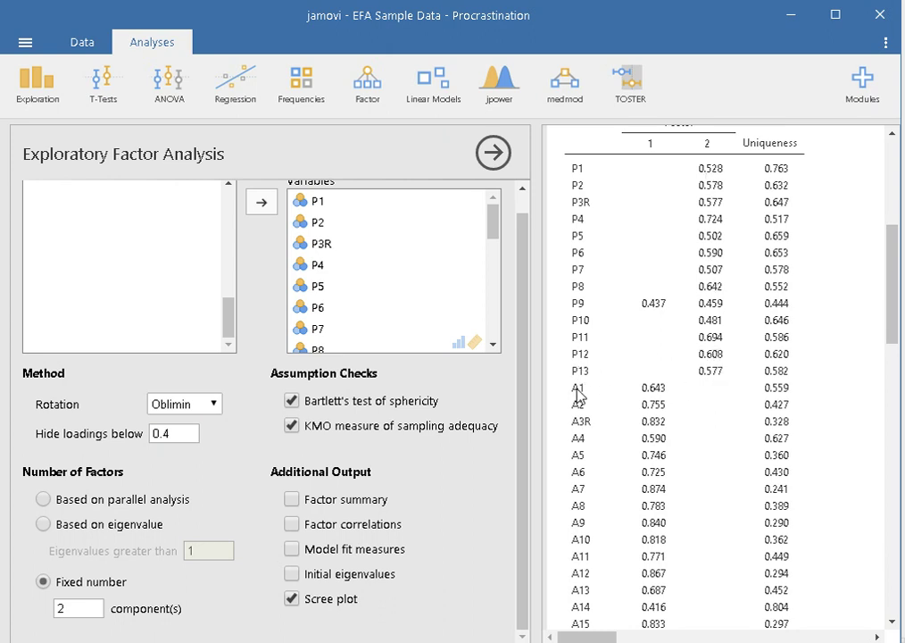
drag(890, 288, 895, 317)
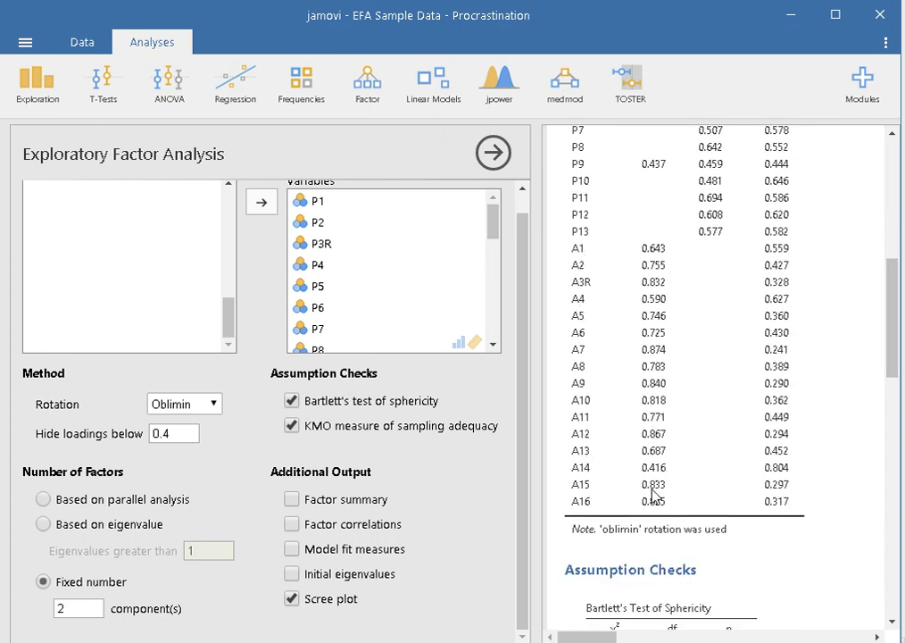
drag(891, 360, 898, 312)
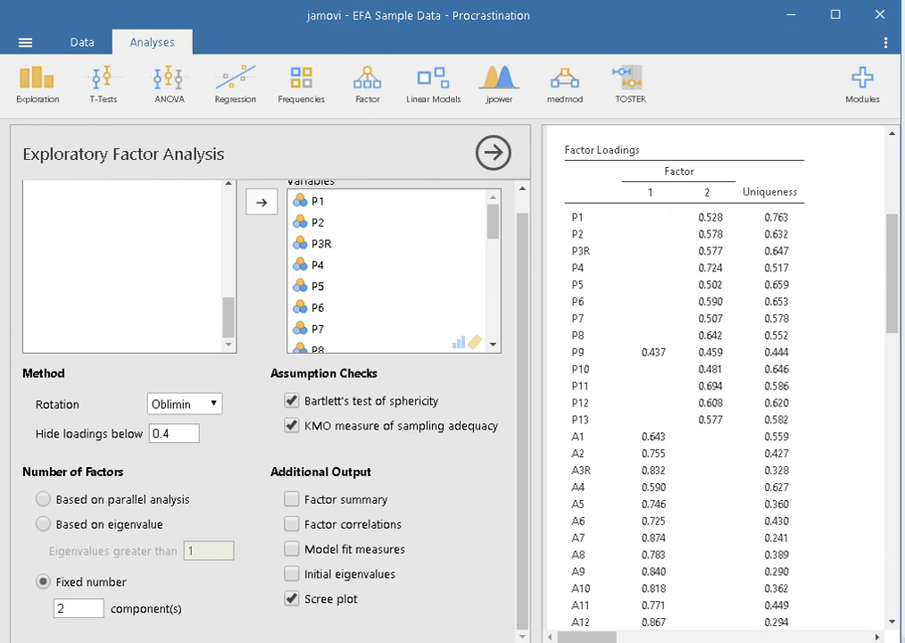
Check the rotation and factor loading steps in the EFA Steps document in Word, and return to jamovi
click(213, 518)
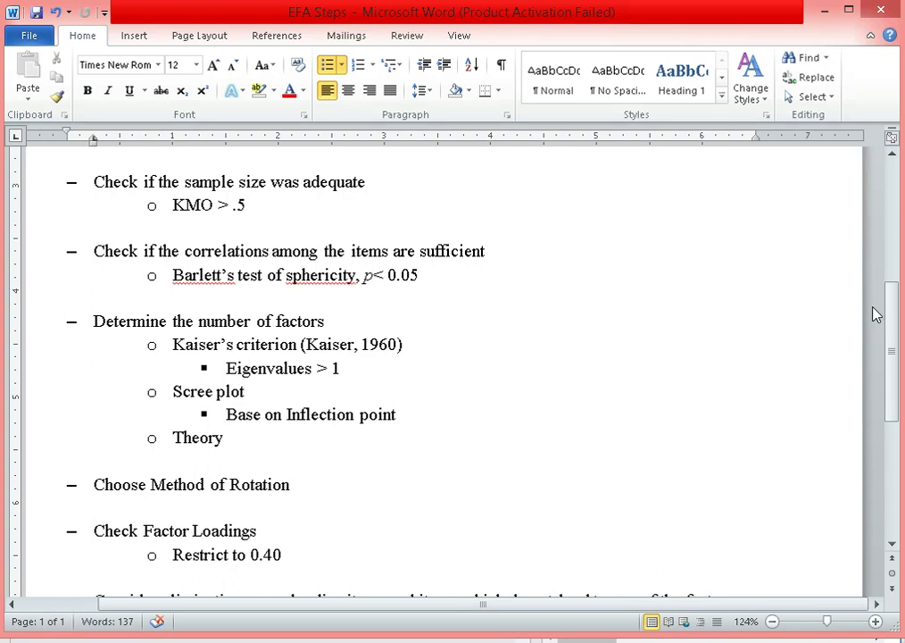
drag(891, 315, 889, 350)
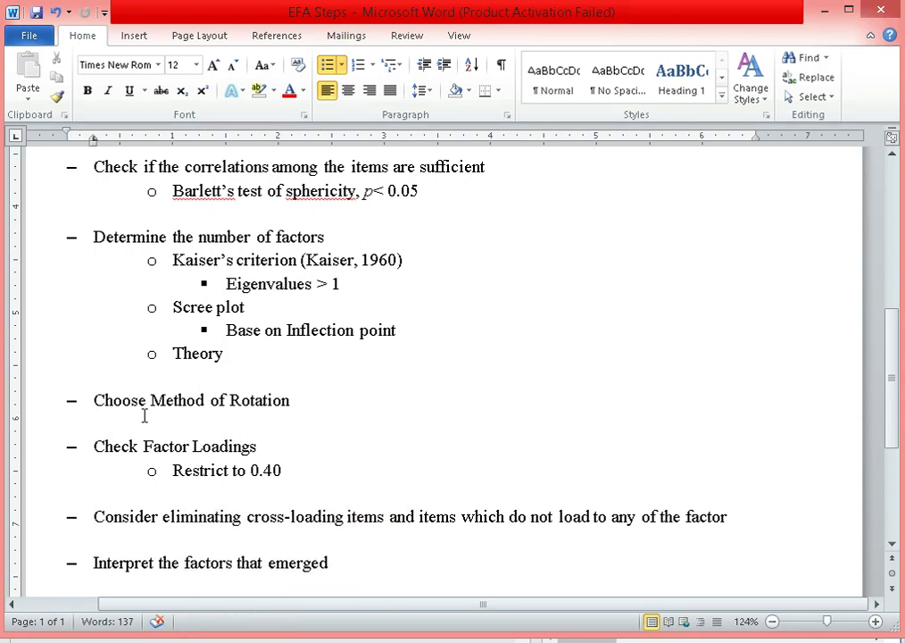
key(alt+Tab)
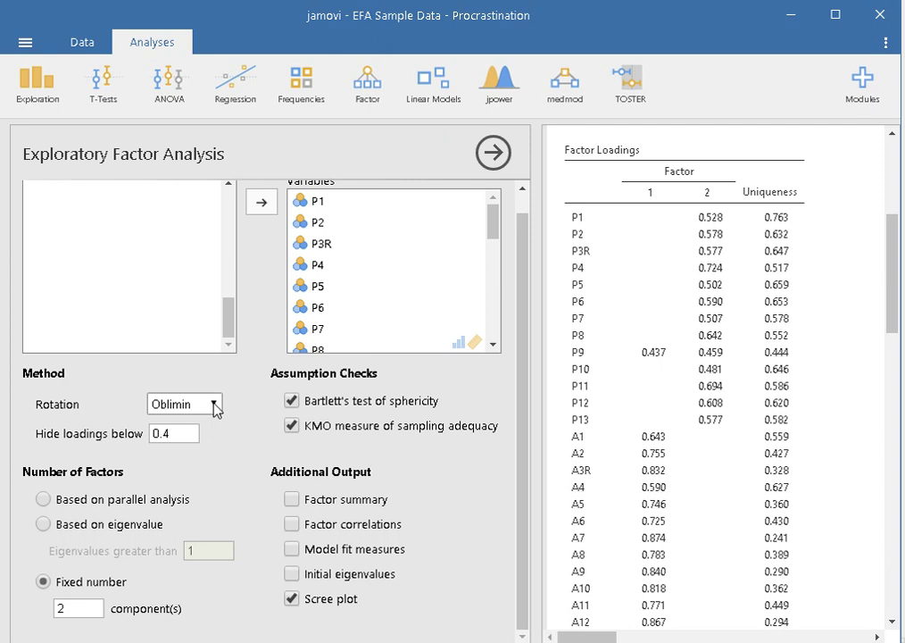
Examine the available rotation methods for the factor analysis, keeping Oblimin selected
click(215, 408)
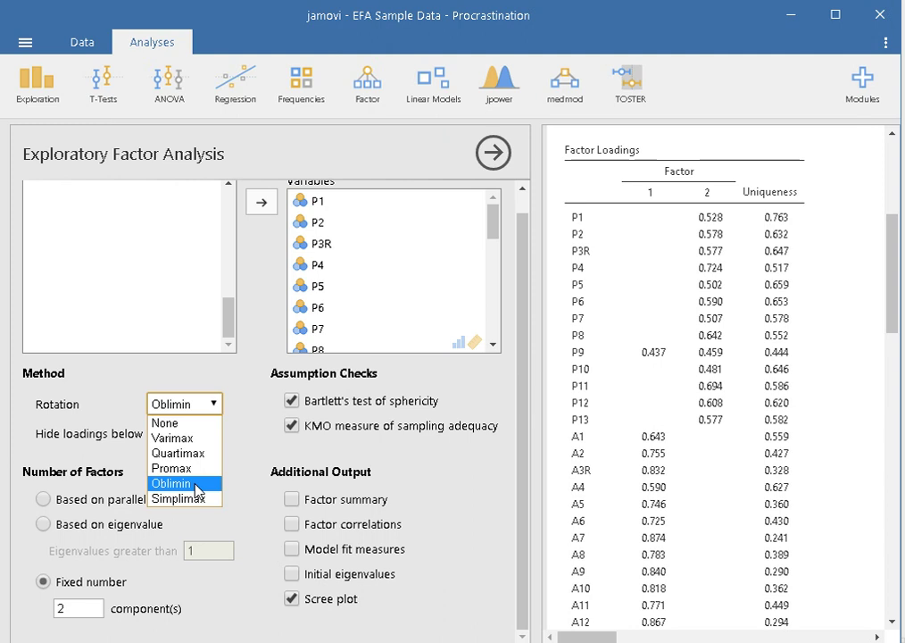
click(179, 483)
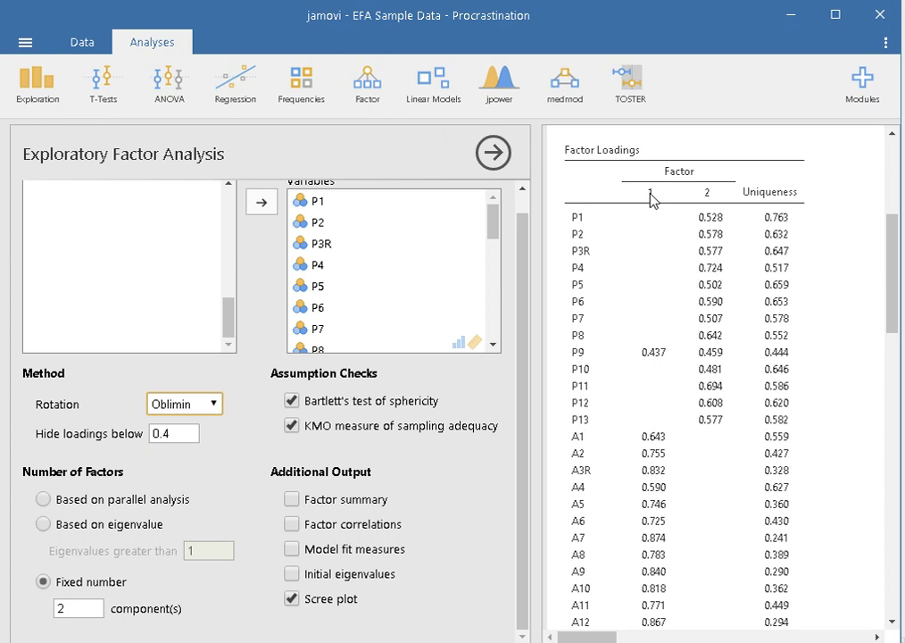
click(212, 409)
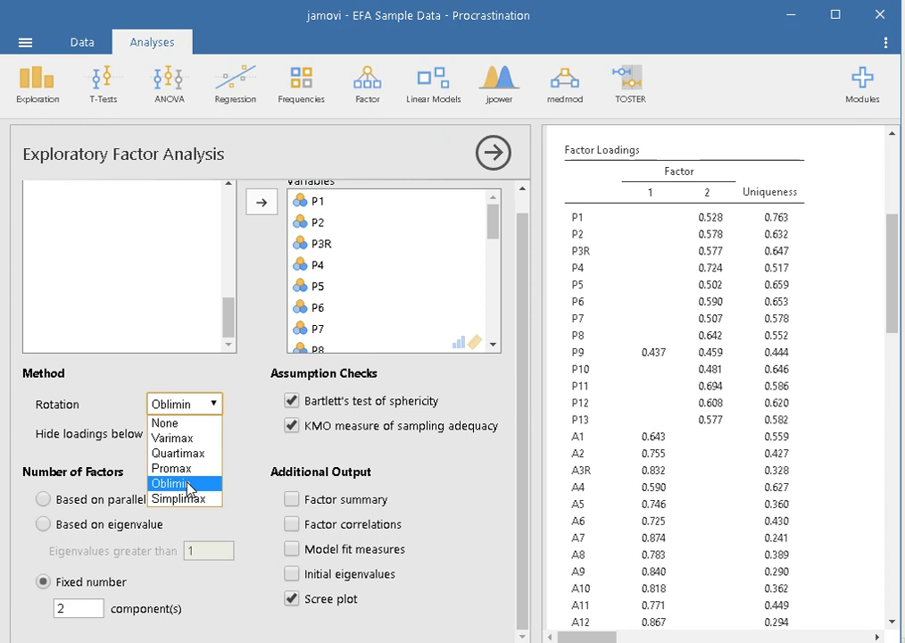
click(247, 438)
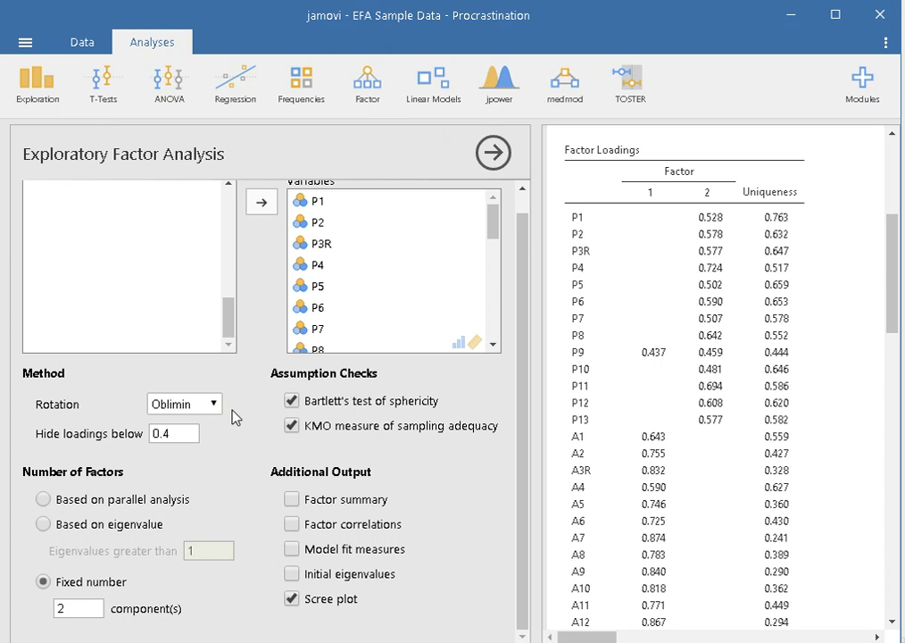
click(217, 407)
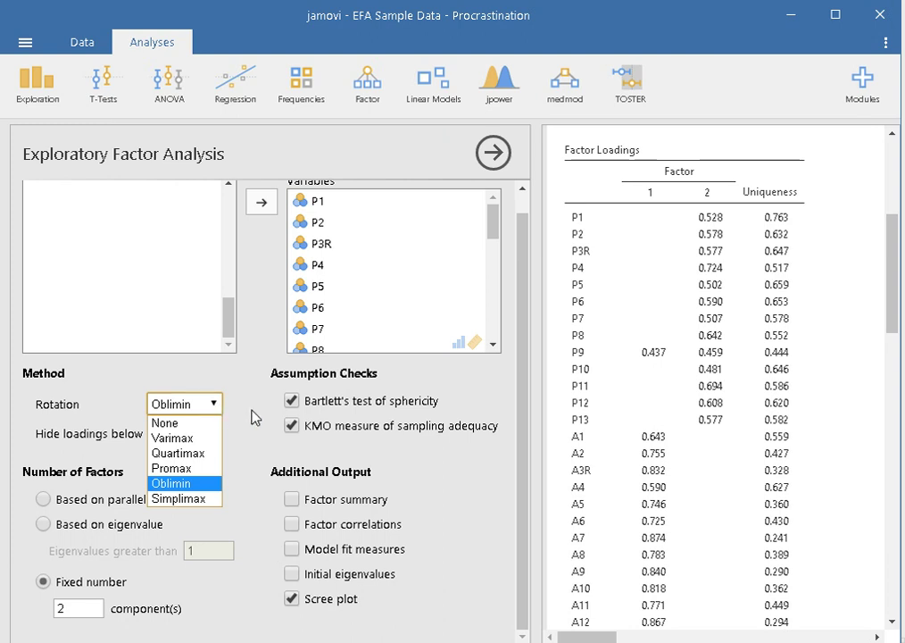
click(253, 417)
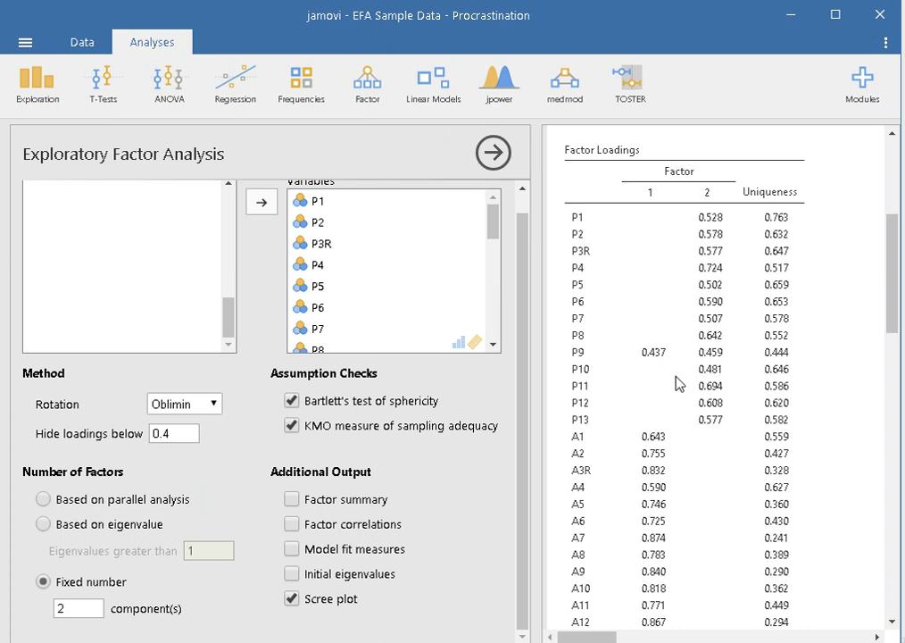
Compare the factor loadings with the cross-loading item guidance in the EFA Steps document in Word, and return to jamovi
drag(890, 266, 890, 275)
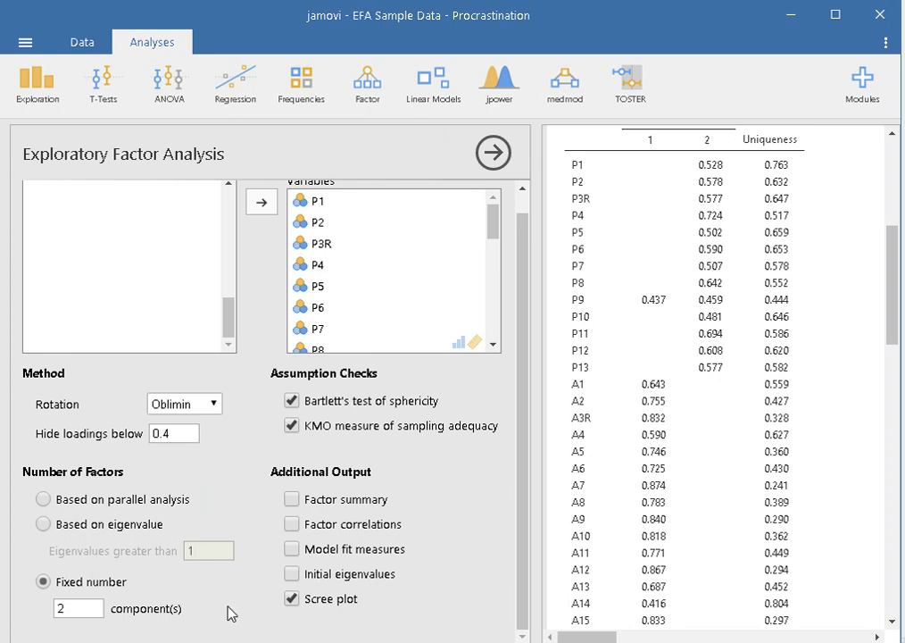
key(alt+Tab)
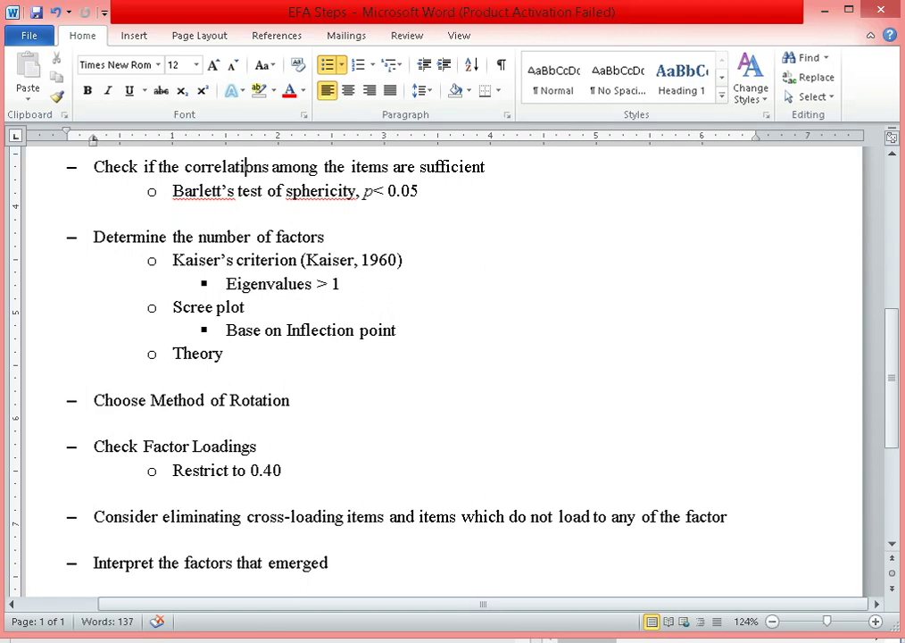
click(289, 640)
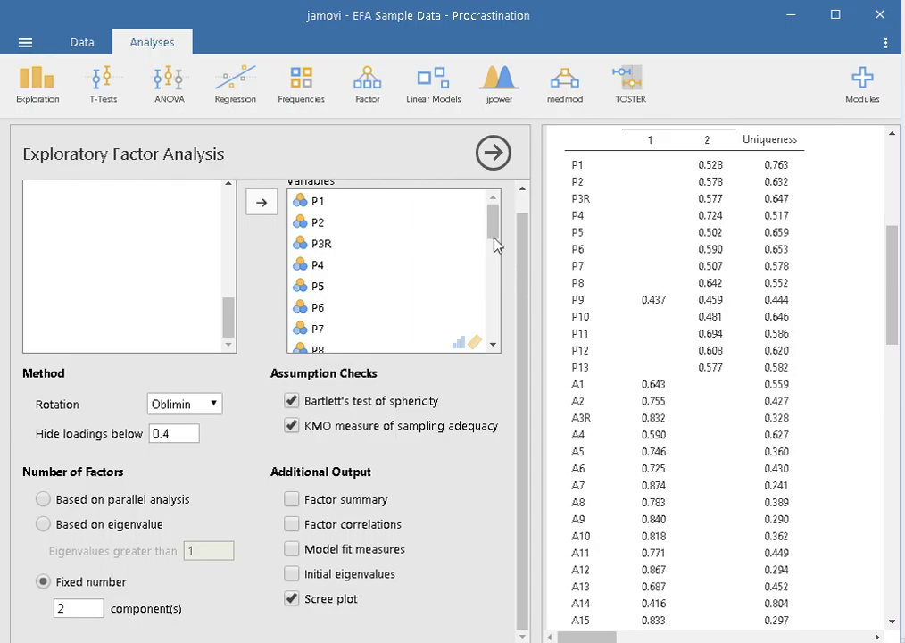
Remove the cross-loading item P9 from the factor analysis variables and review the recalculated factor loadings
drag(491, 231, 491, 237)
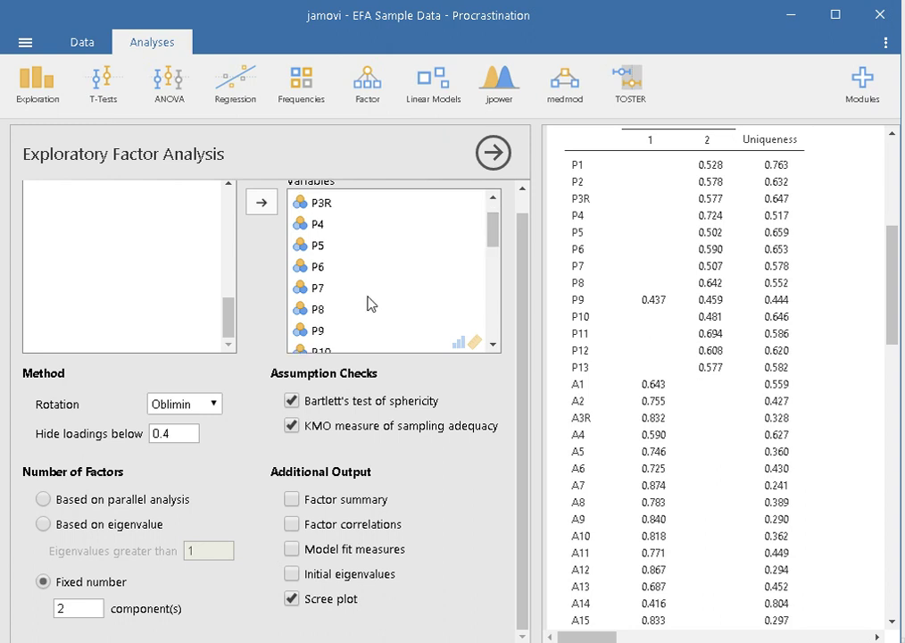
click(314, 330)
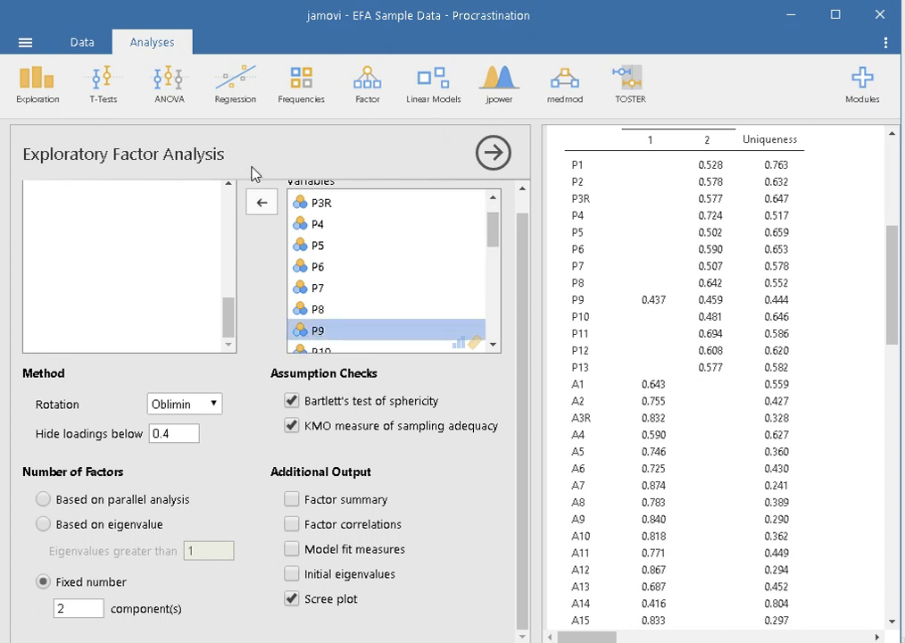
click(261, 205)
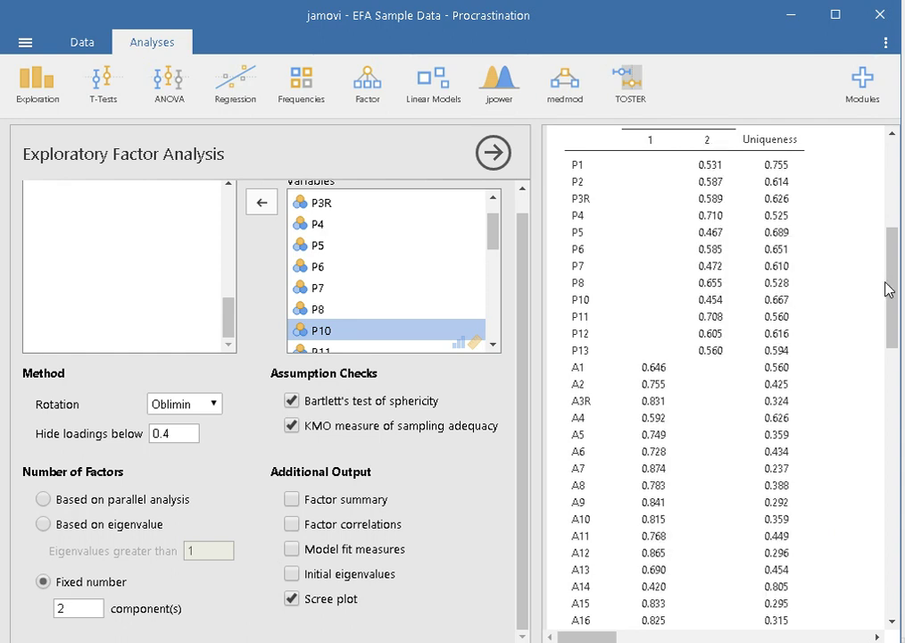
scroll(896, 271, down, 2)
scroll(896, 271, up, 2)
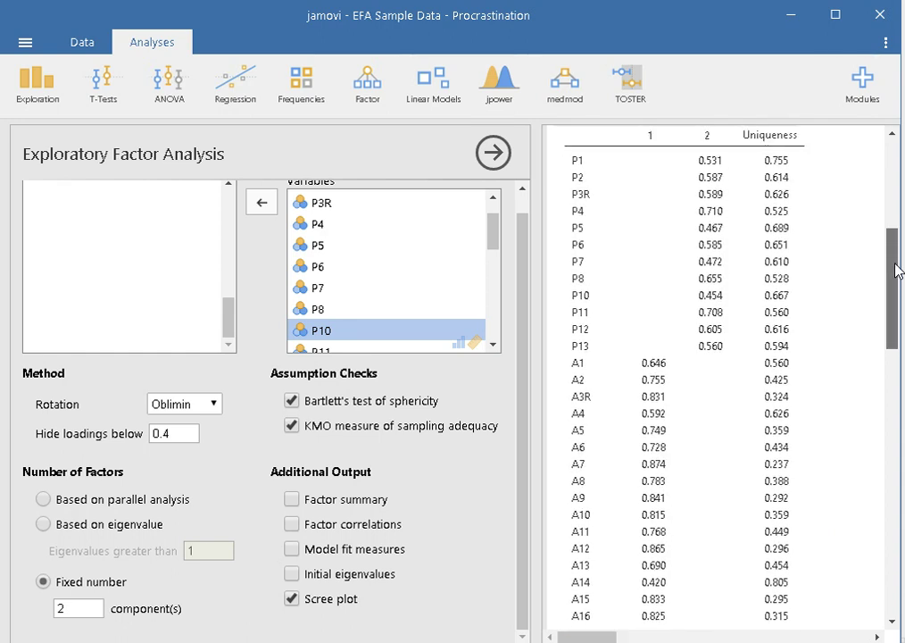
scroll(897, 273, down, 1)
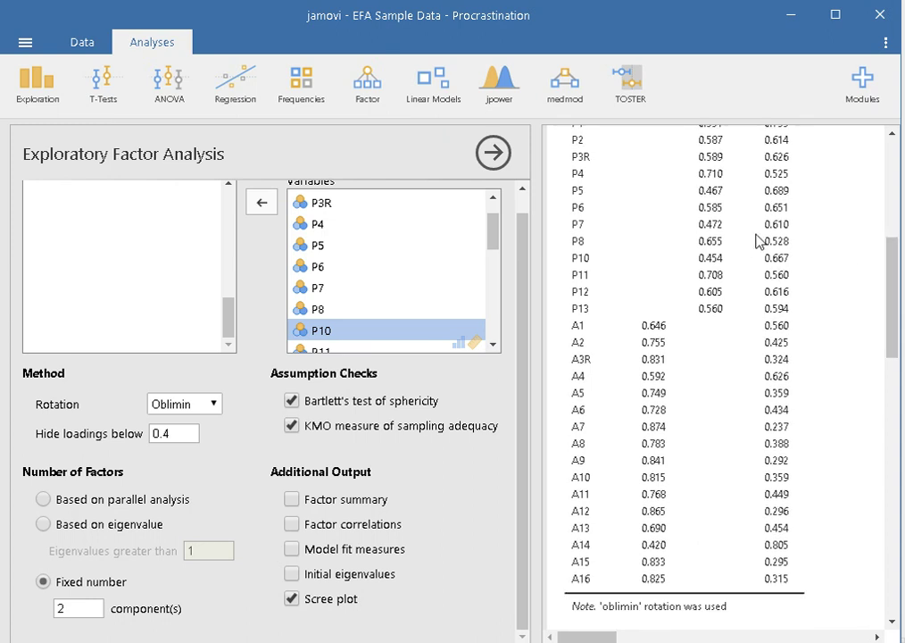
scroll(897, 272, up, 1)
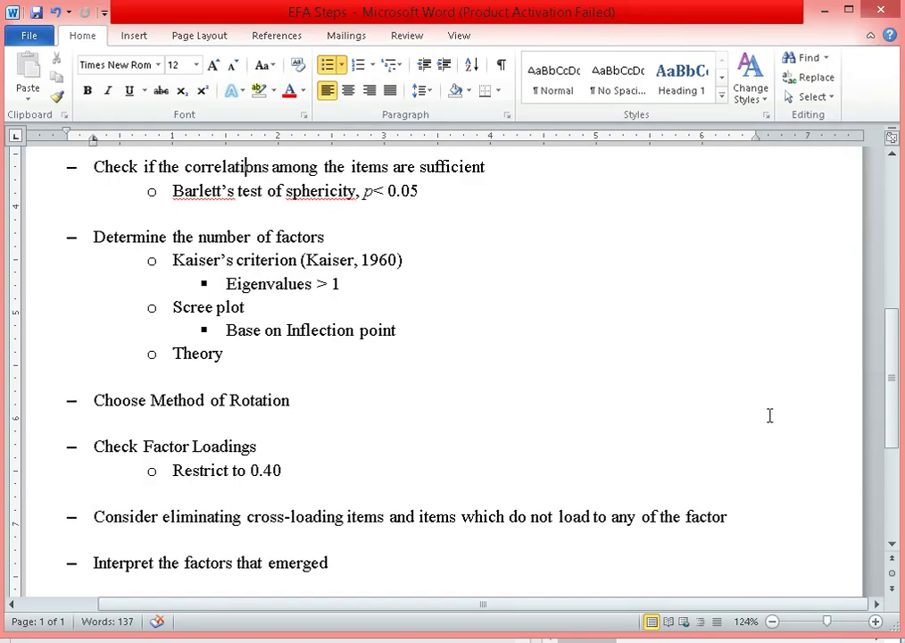
Check the factor interpretation step in the EFA Steps document, and examine in jamovi which P and A items form each factor
drag(896, 362, 896, 390)
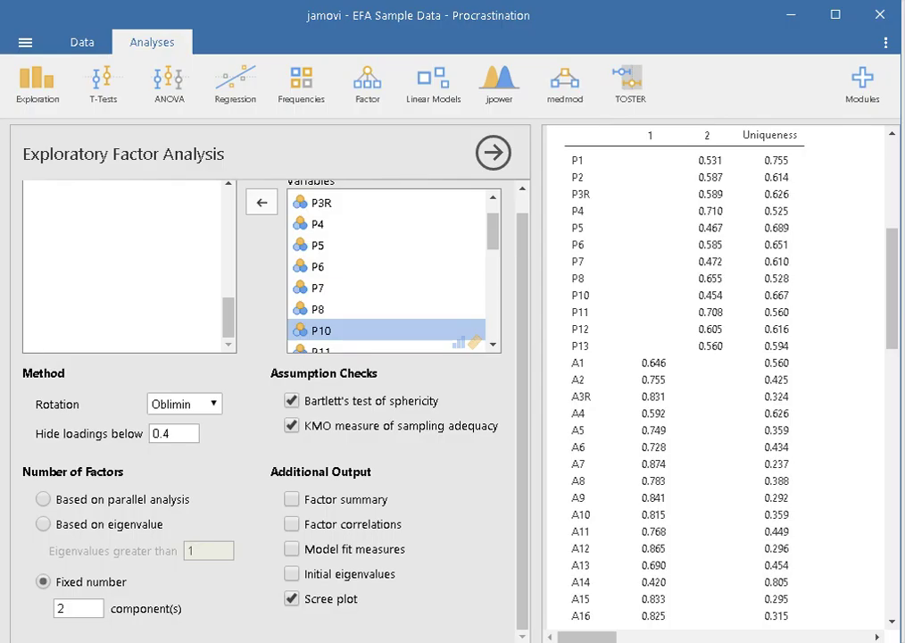
drag(891, 281, 890, 272)
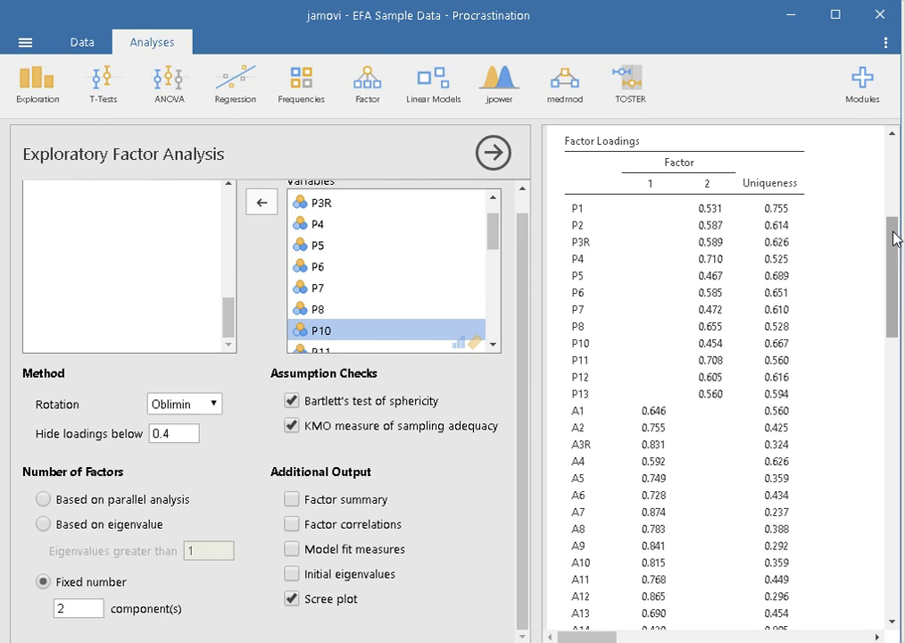
drag(893, 266, 893, 280)
scroll(792, 269, down, 3)
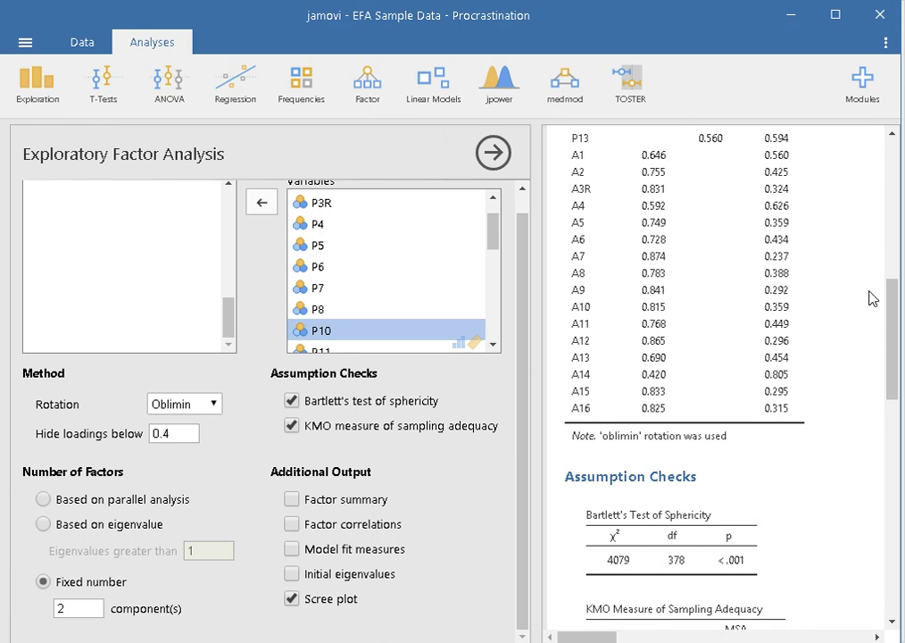
drag(892, 331, 897, 288)
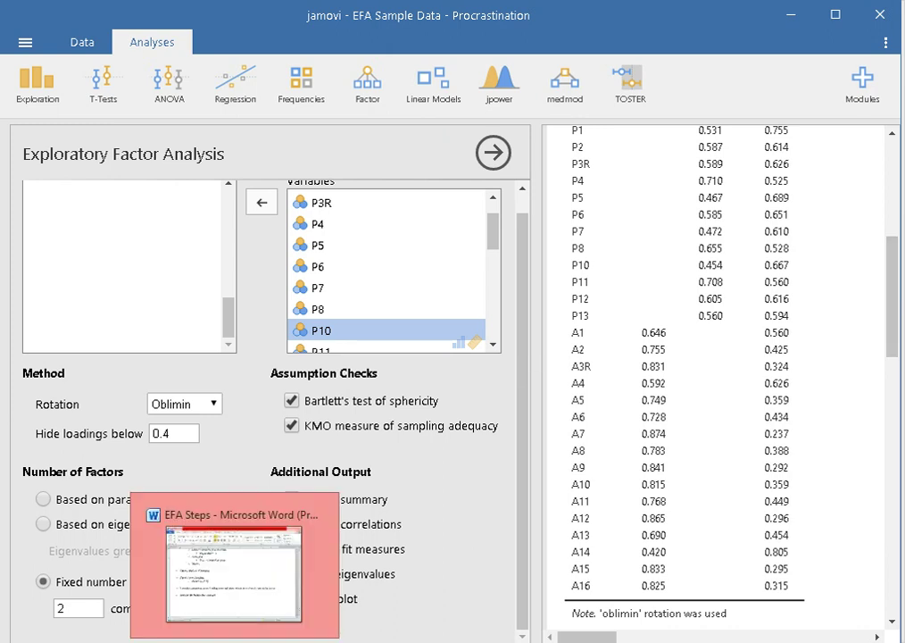
Add the bullet "Check the reliability of the scale" at the end of the EFA Steps document in Word, and return to jamovi
click(235, 642)
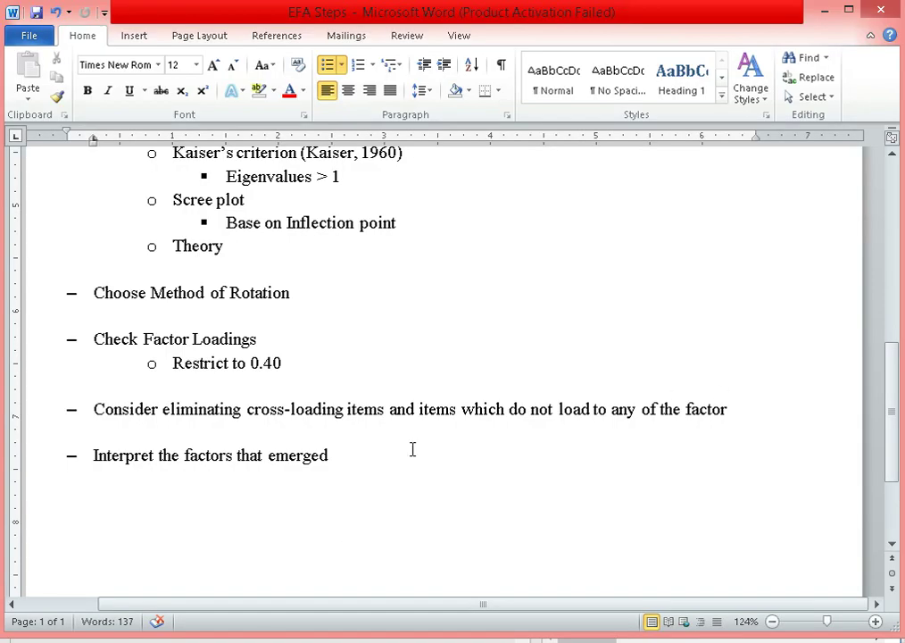
key(Return)
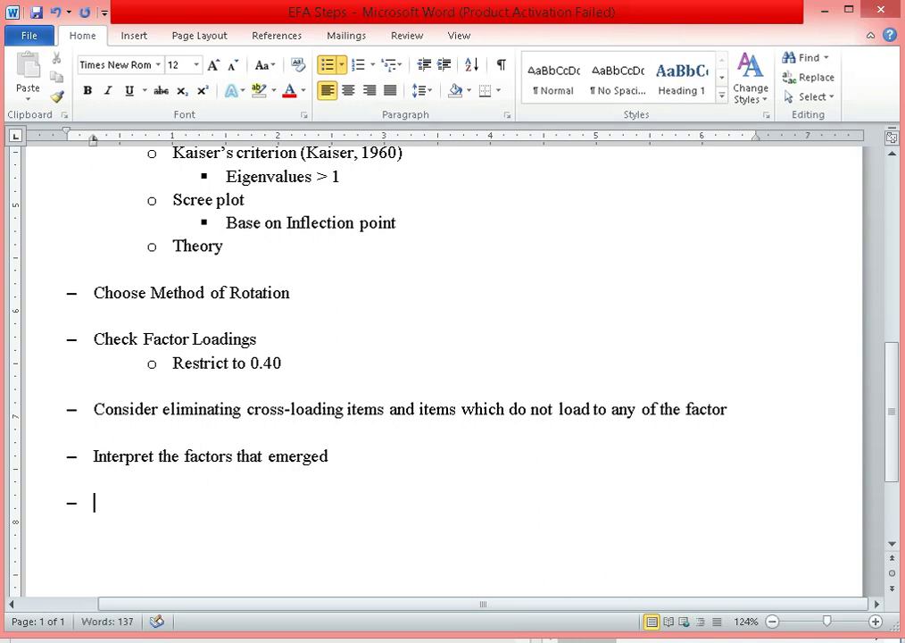
text(Check the reliability)
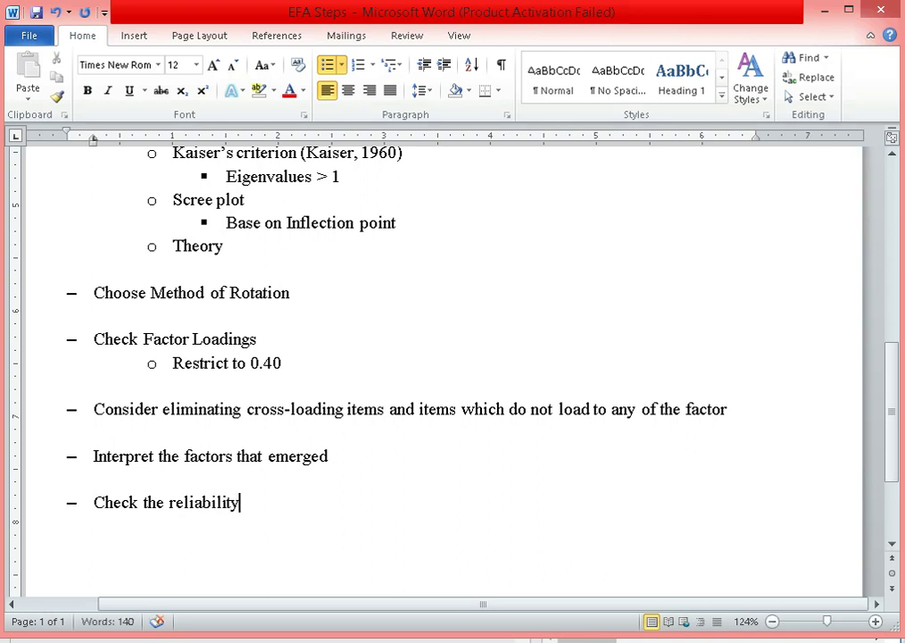
text( of the sc)
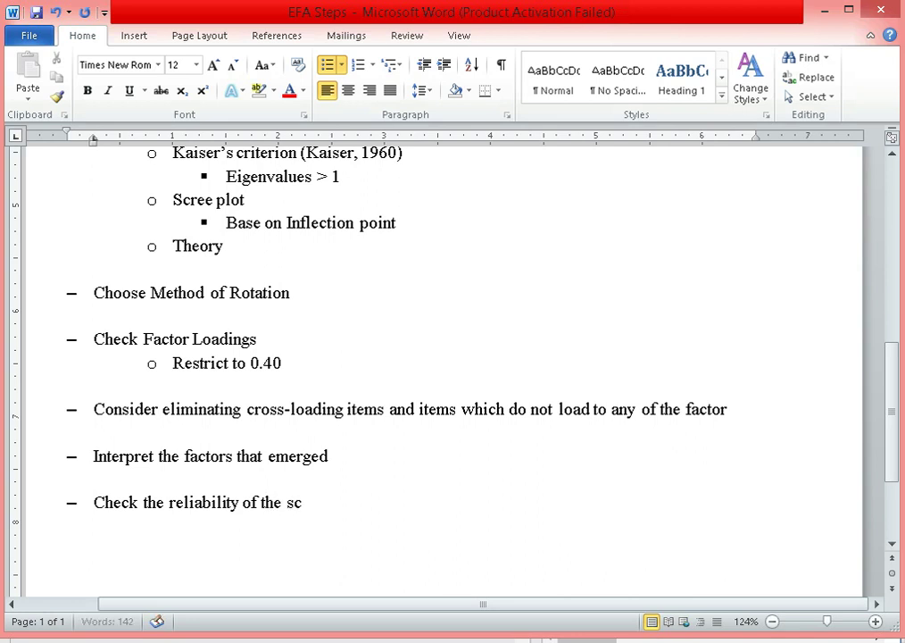
text(ale)
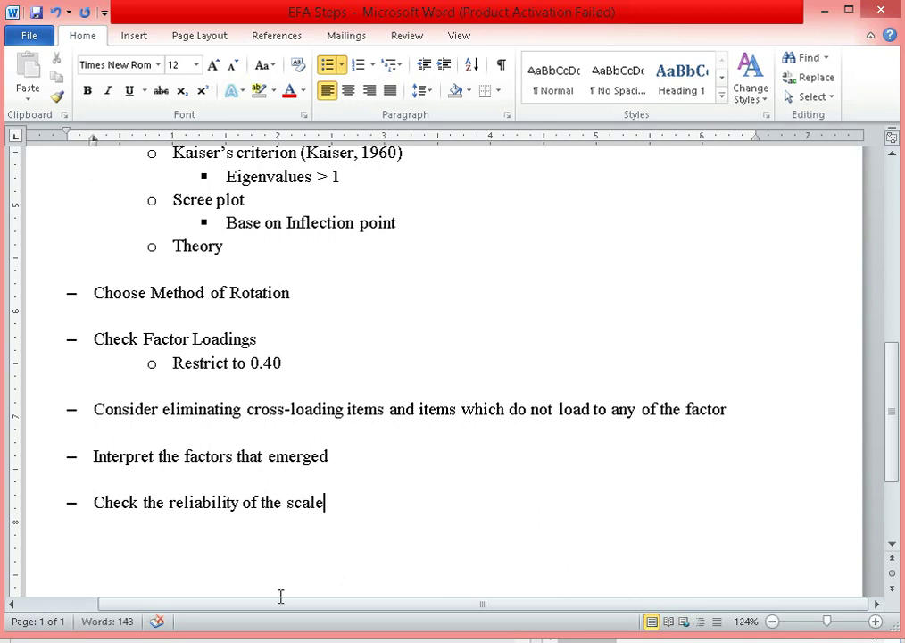
key(alt+Tab)
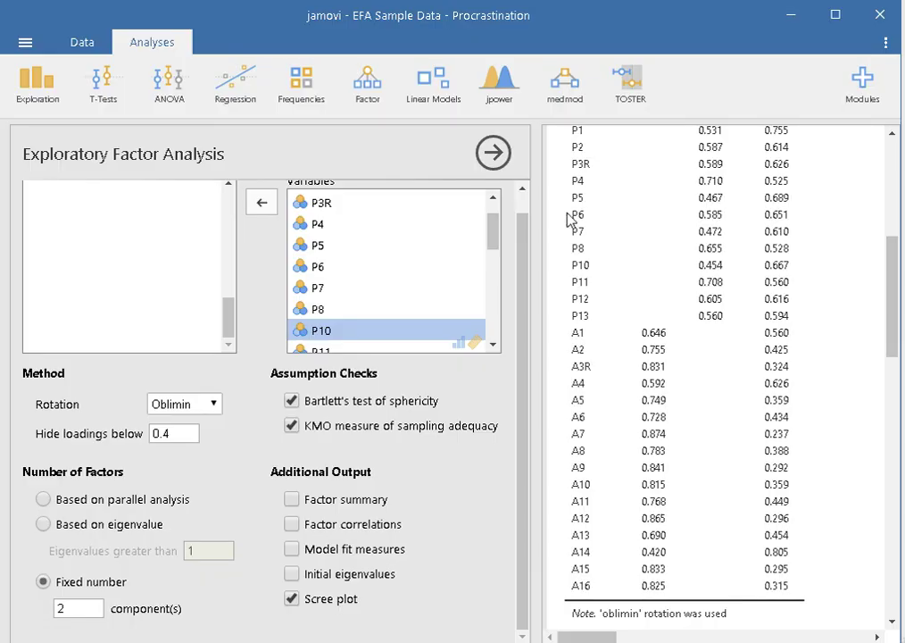
Create a reliability analysis with Cronbach's α for items P1 to P13, leaving out P9
click(358, 103)
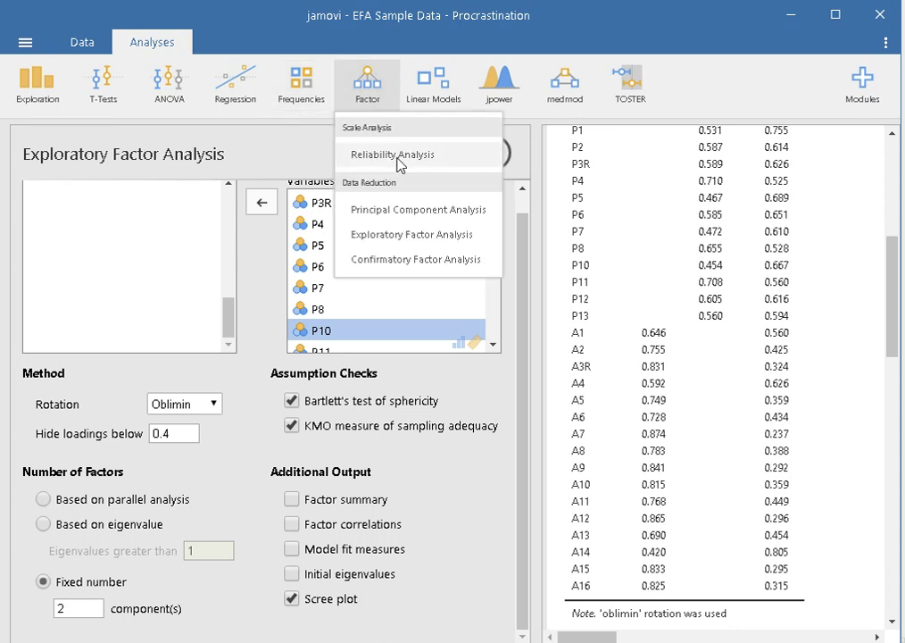
click(399, 159)
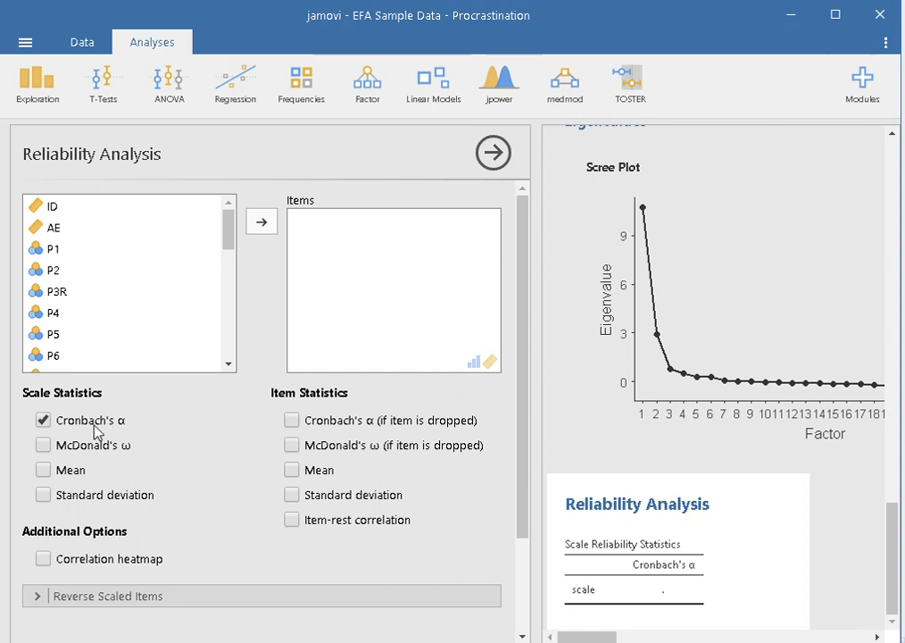
click(53, 245)
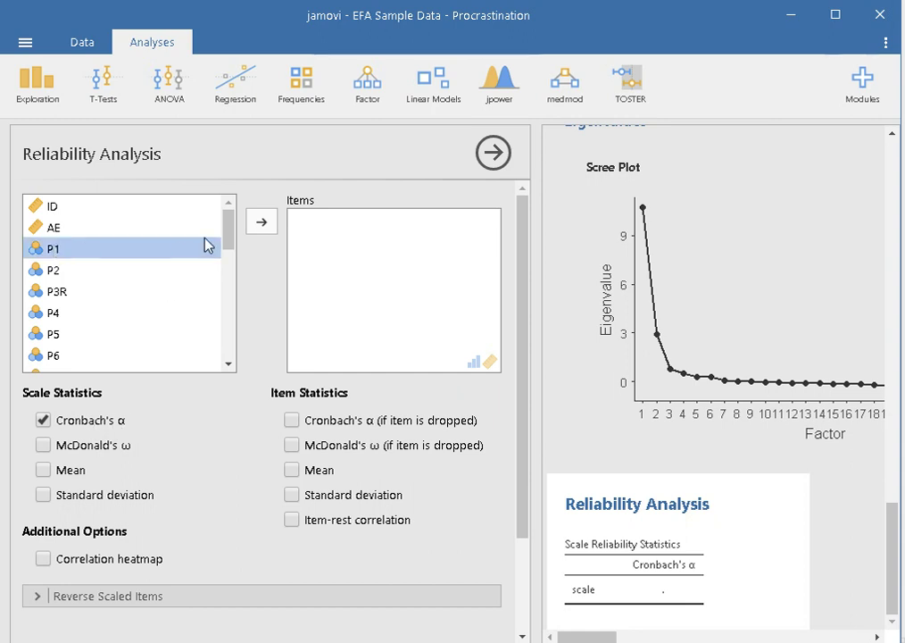
drag(230, 232, 227, 270)
shift+click(72, 330)
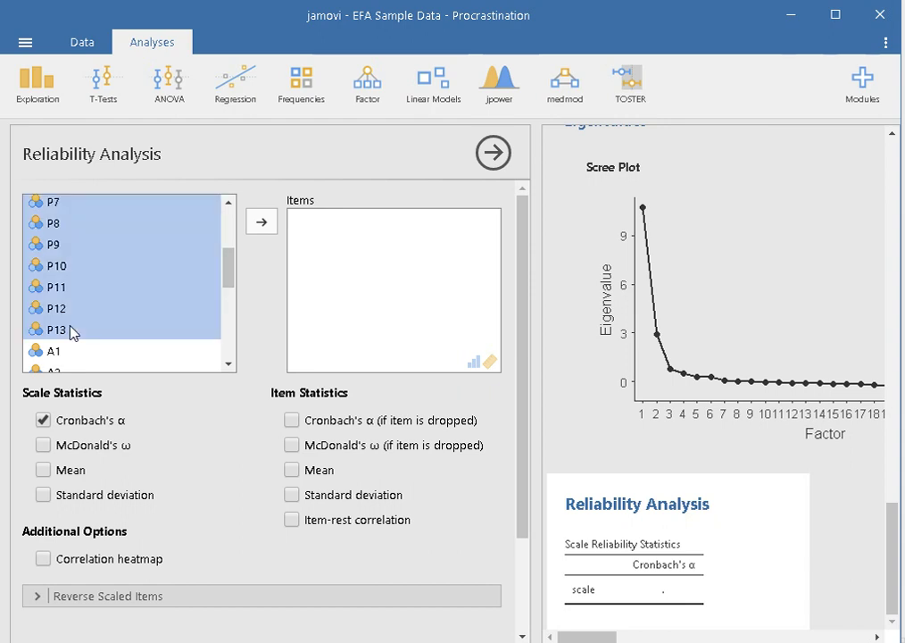
ctrl+click(60, 248)
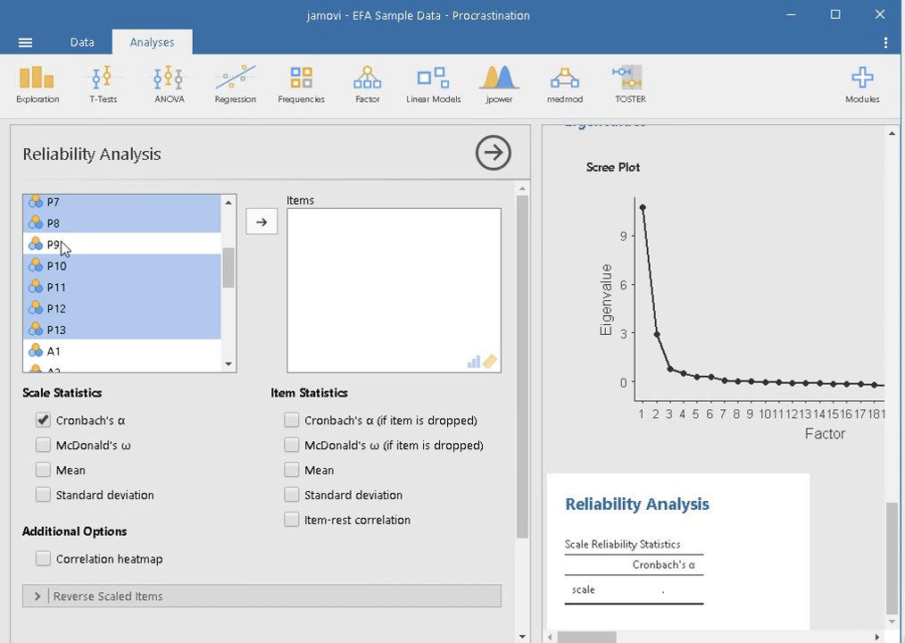
click(270, 224)
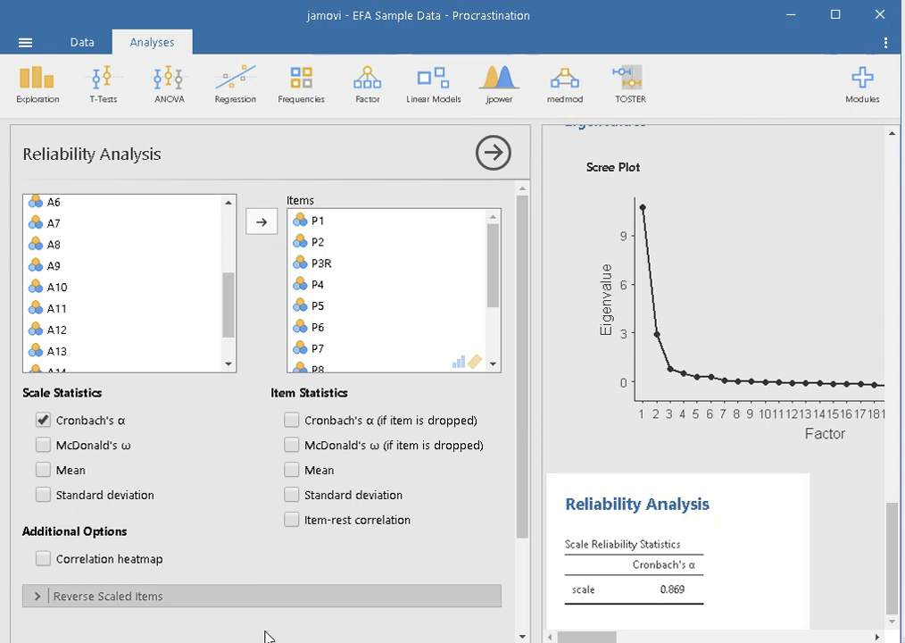
Add the sub-bullet ">.80" under the reliability step in the EFA Steps document in Word, and return to jamovi
click(259, 571)
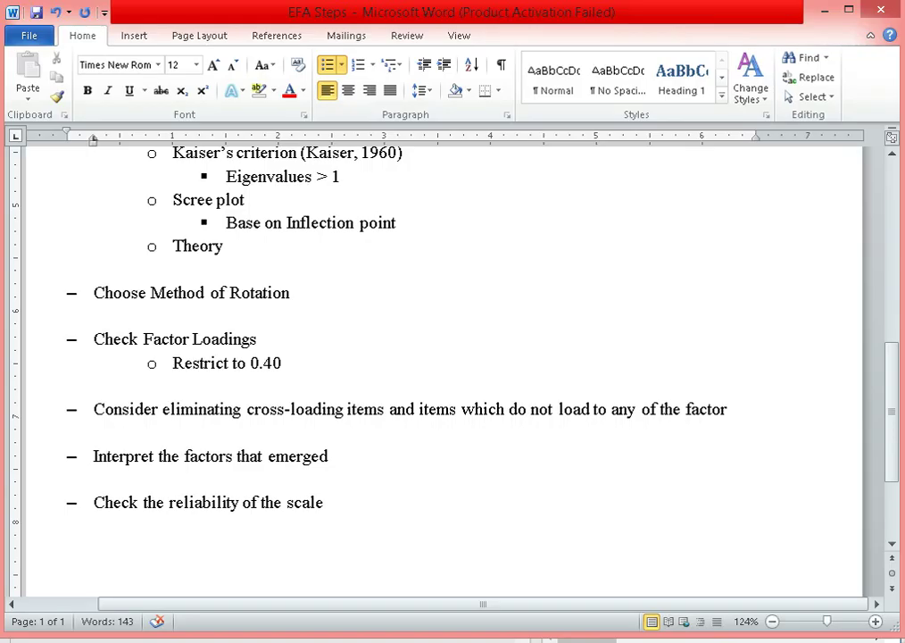
key(Return)
key(Tab)
text(>.8)
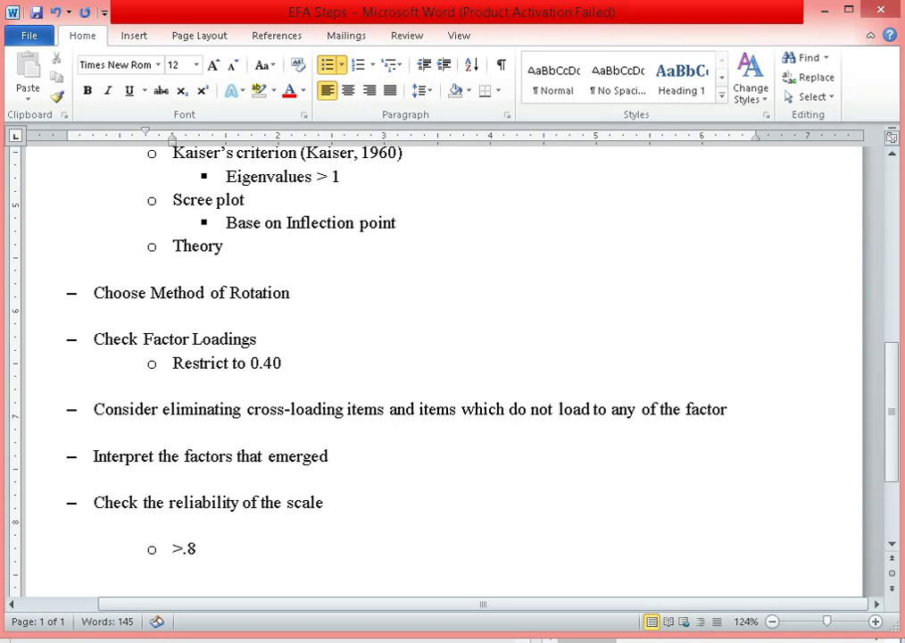
text(0)
key(alt+Tab)
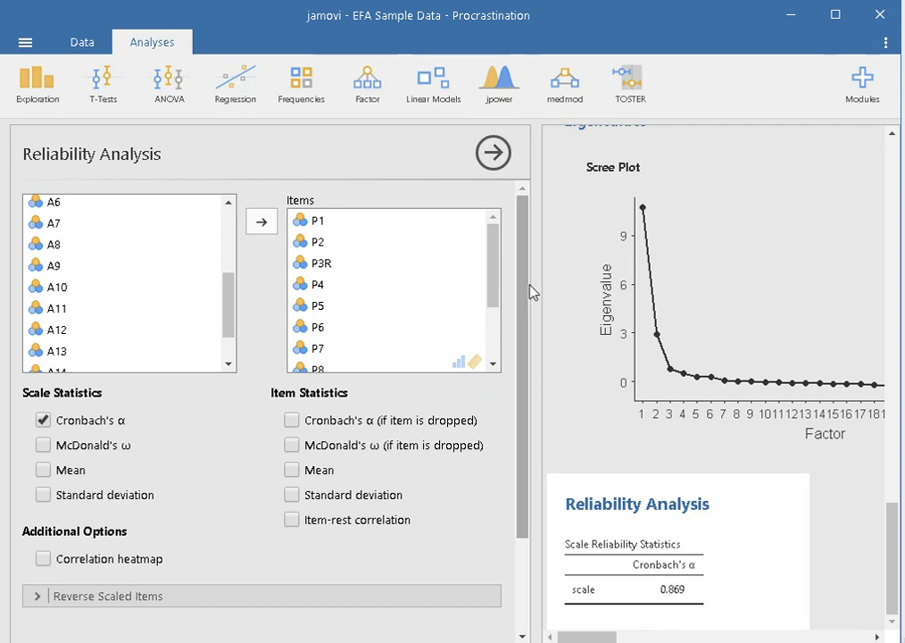
Create a second reliability analysis with Cronbach's α for items A1 to A16, and review the factor loadings again
click(496, 156)
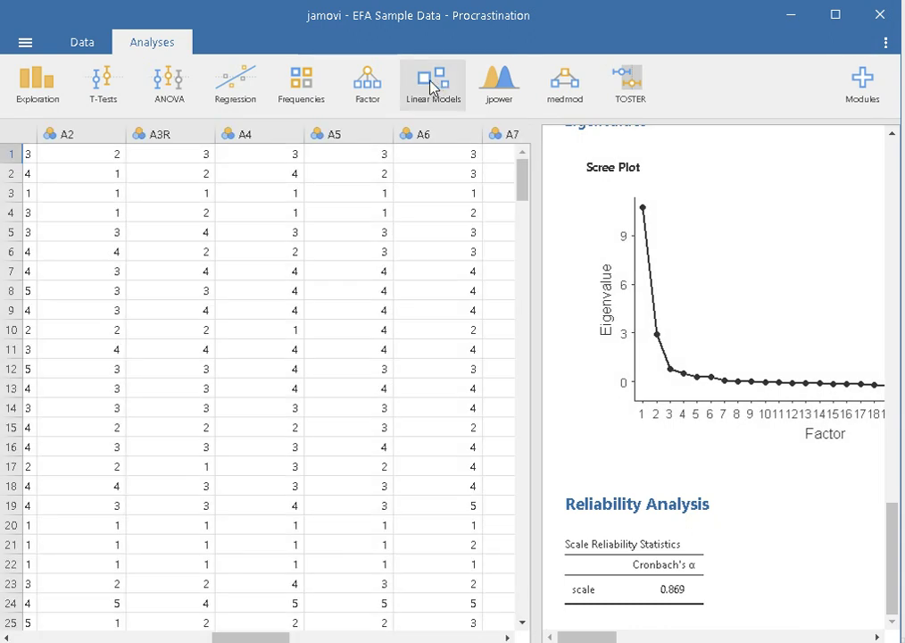
click(384, 94)
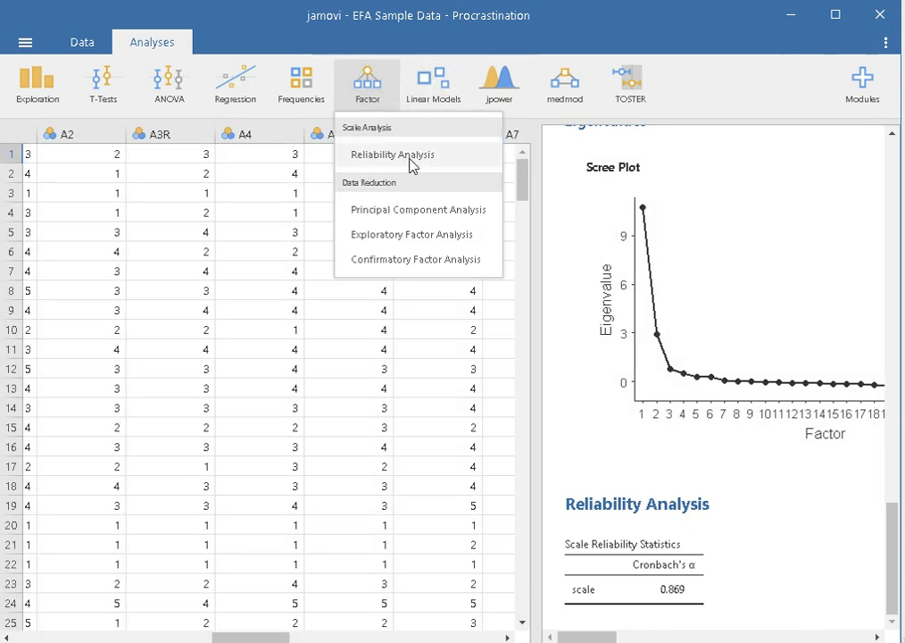
click(409, 160)
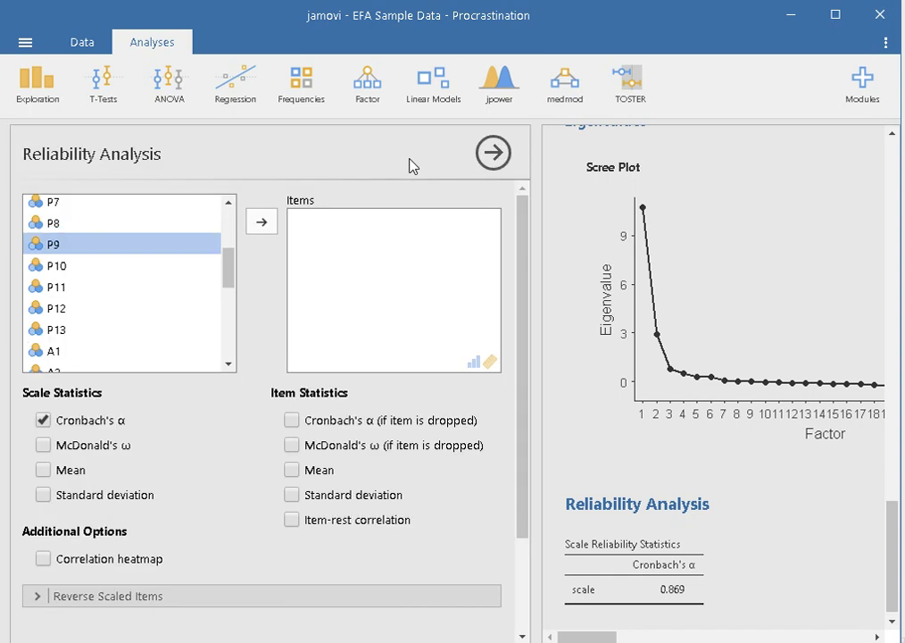
drag(230, 278, 231, 314)
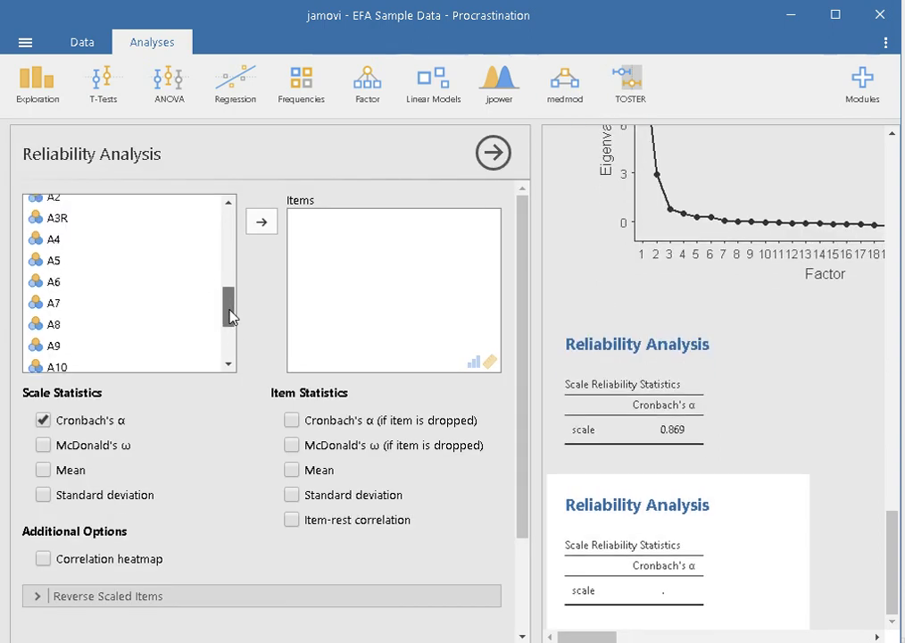
click(230, 205)
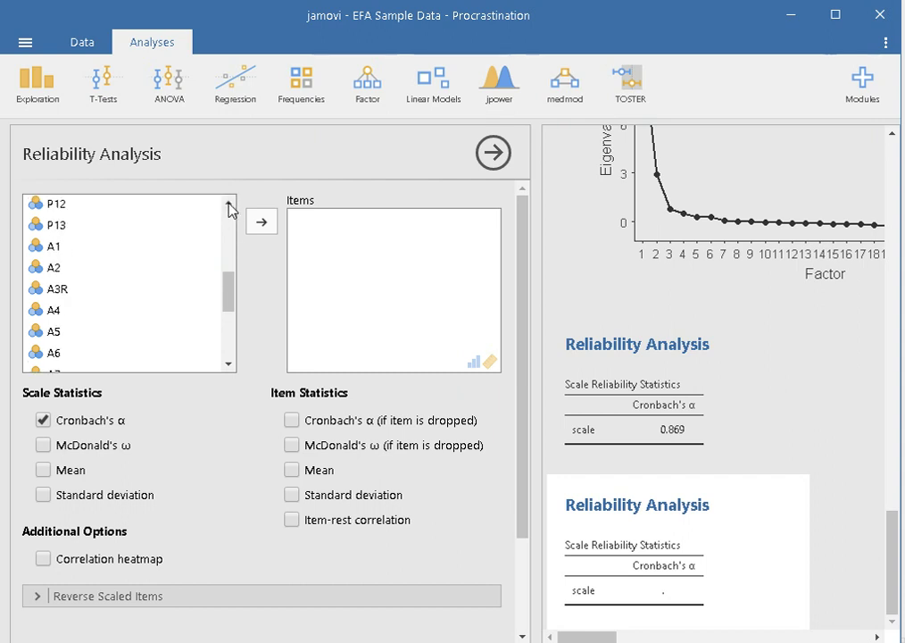
click(84, 262)
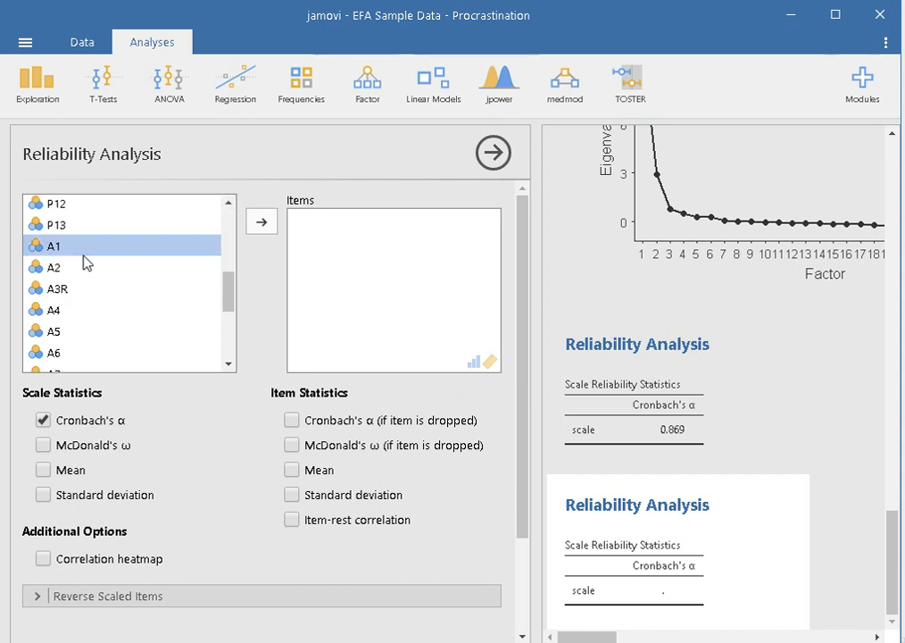
drag(232, 300, 229, 347)
shift+click(100, 366)
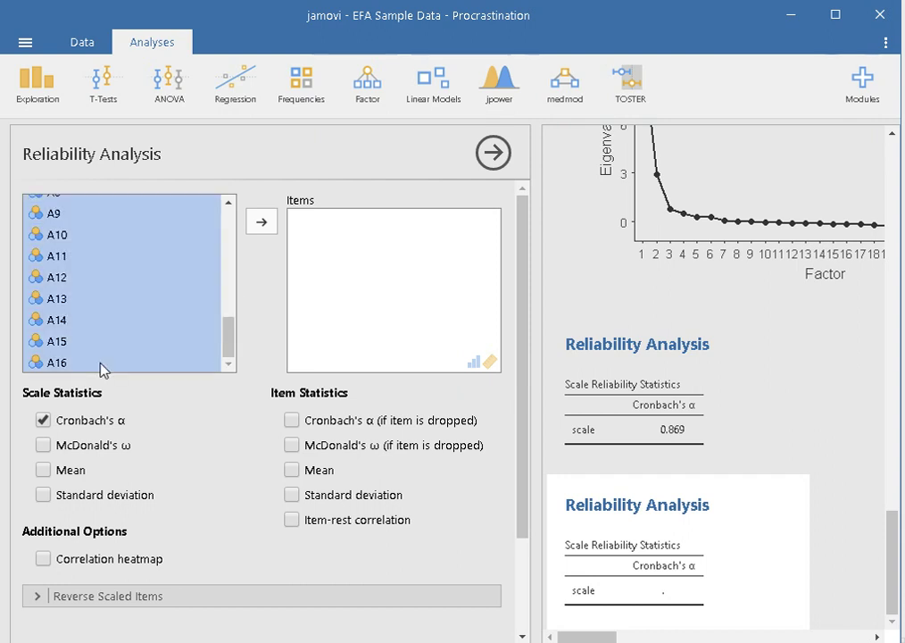
click(263, 223)
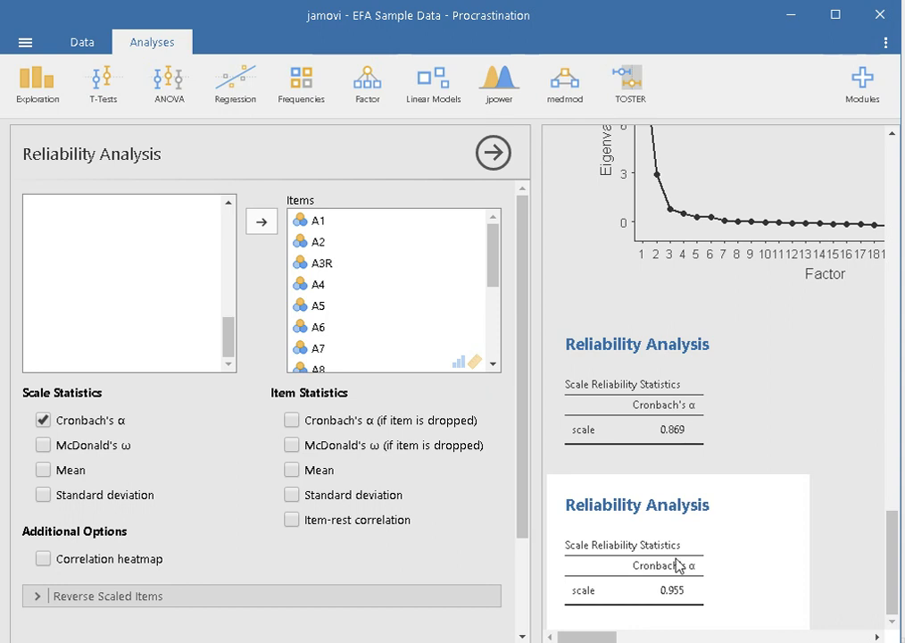
drag(893, 555, 893, 257)
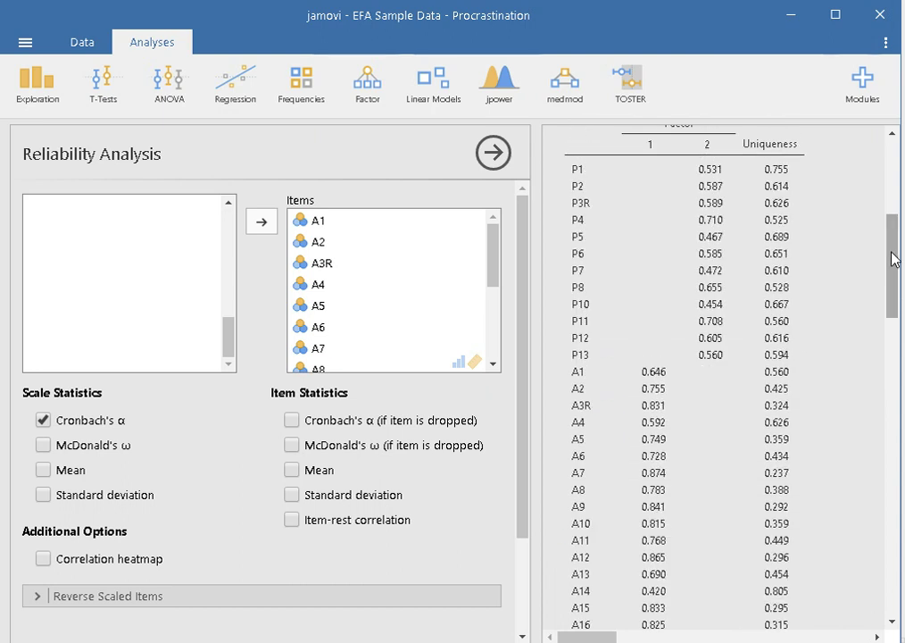